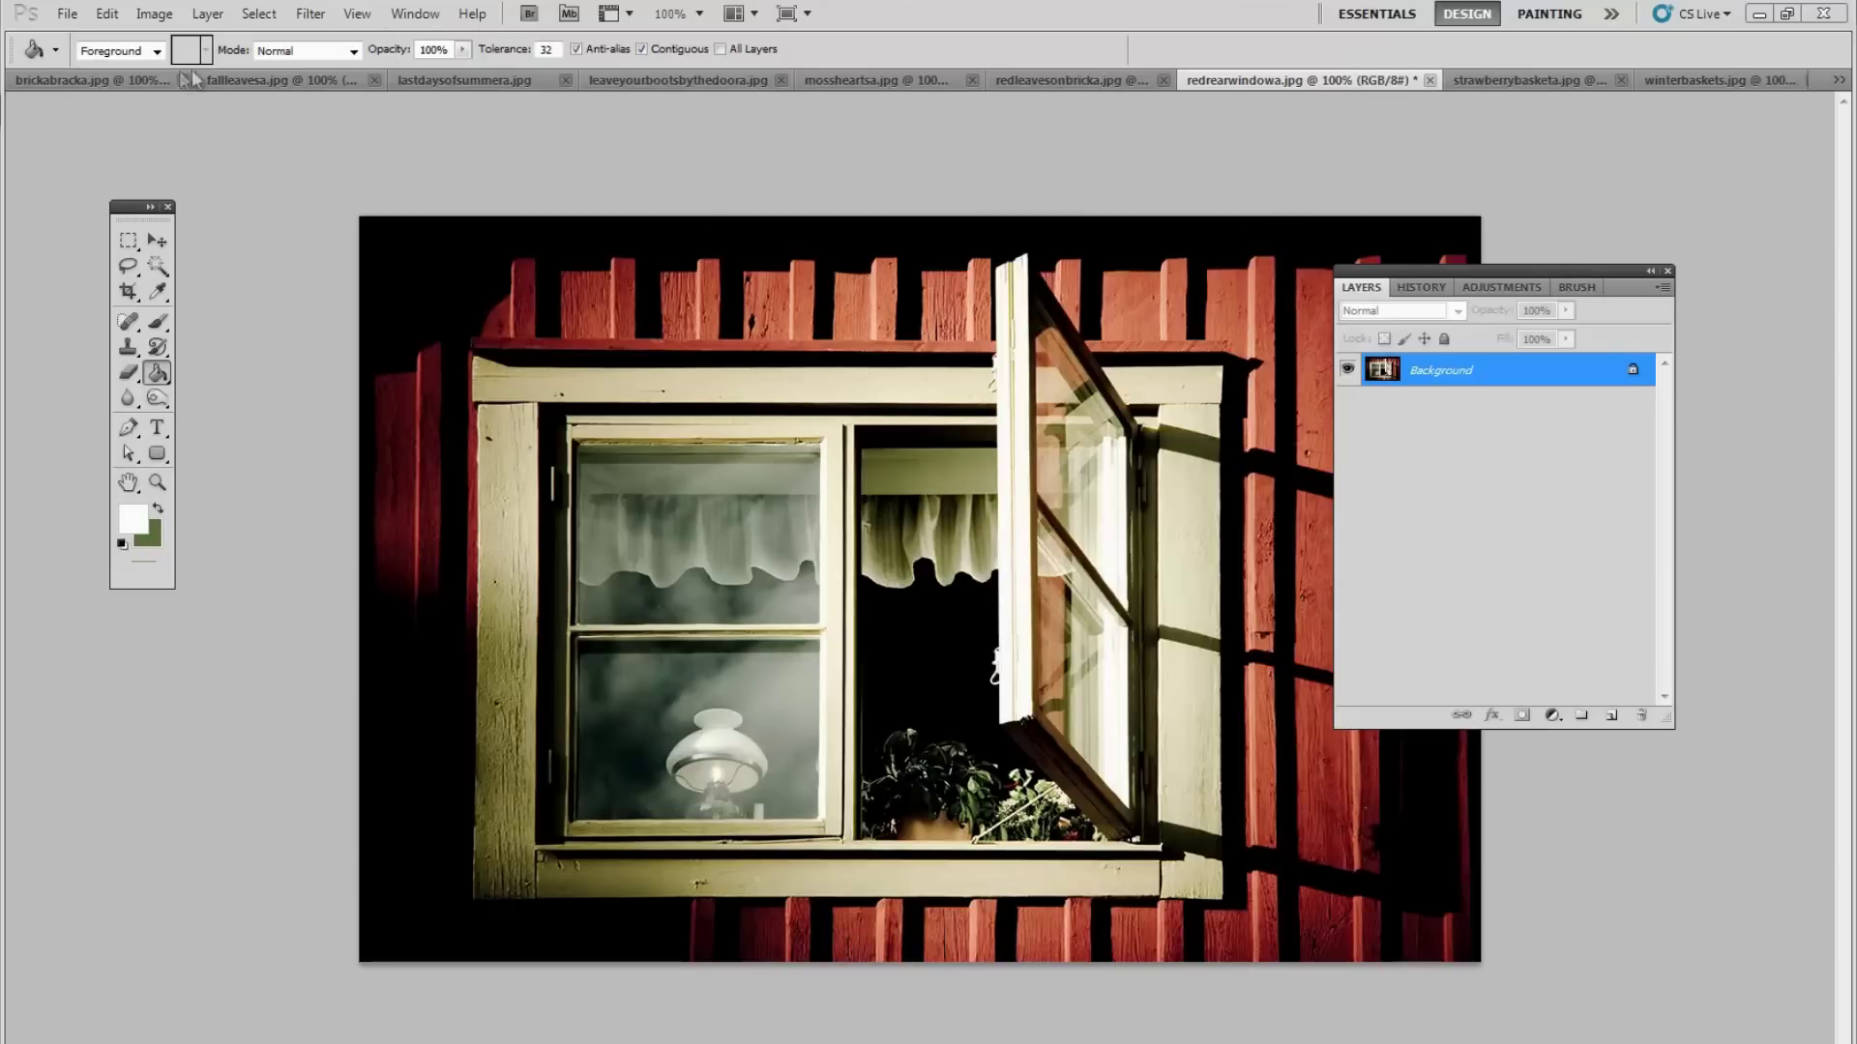
Look through the eight open photos, then return to the red rear window photo
left_click(1545, 80)
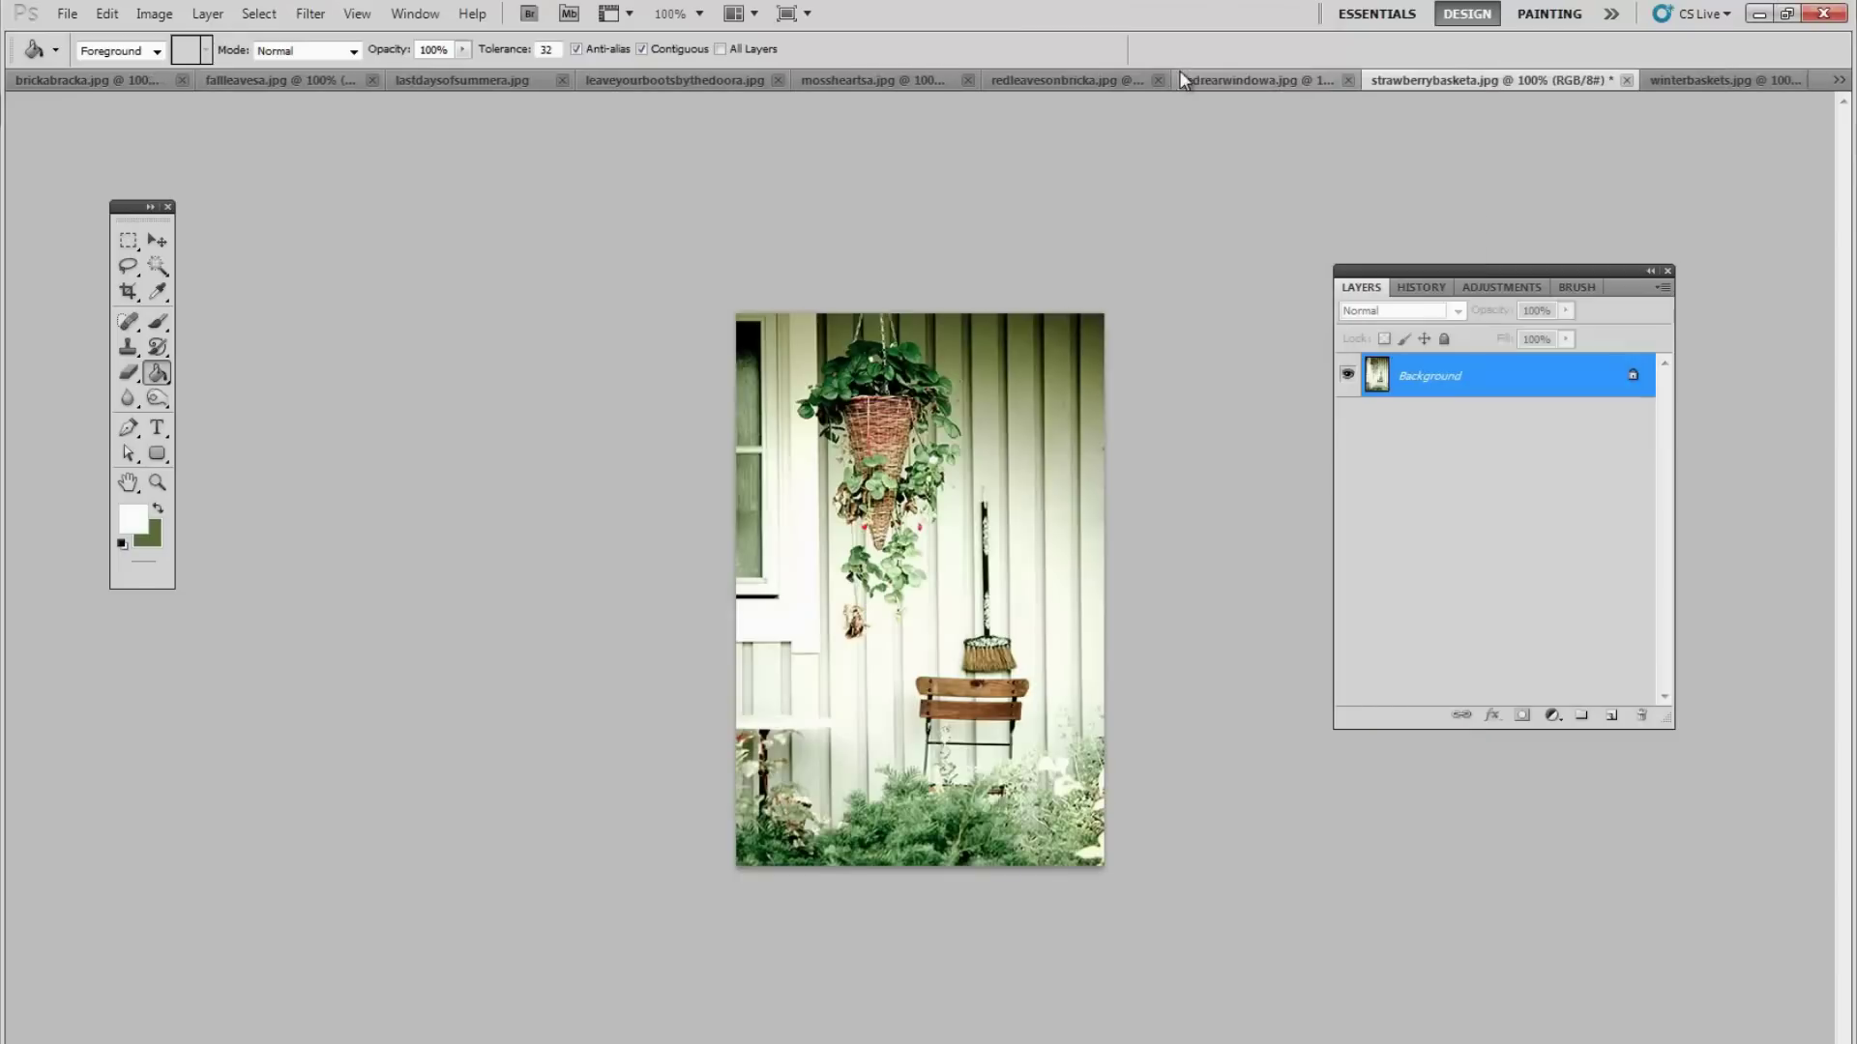
left_click(1075, 79)
left_click(835, 81)
left_click(630, 79)
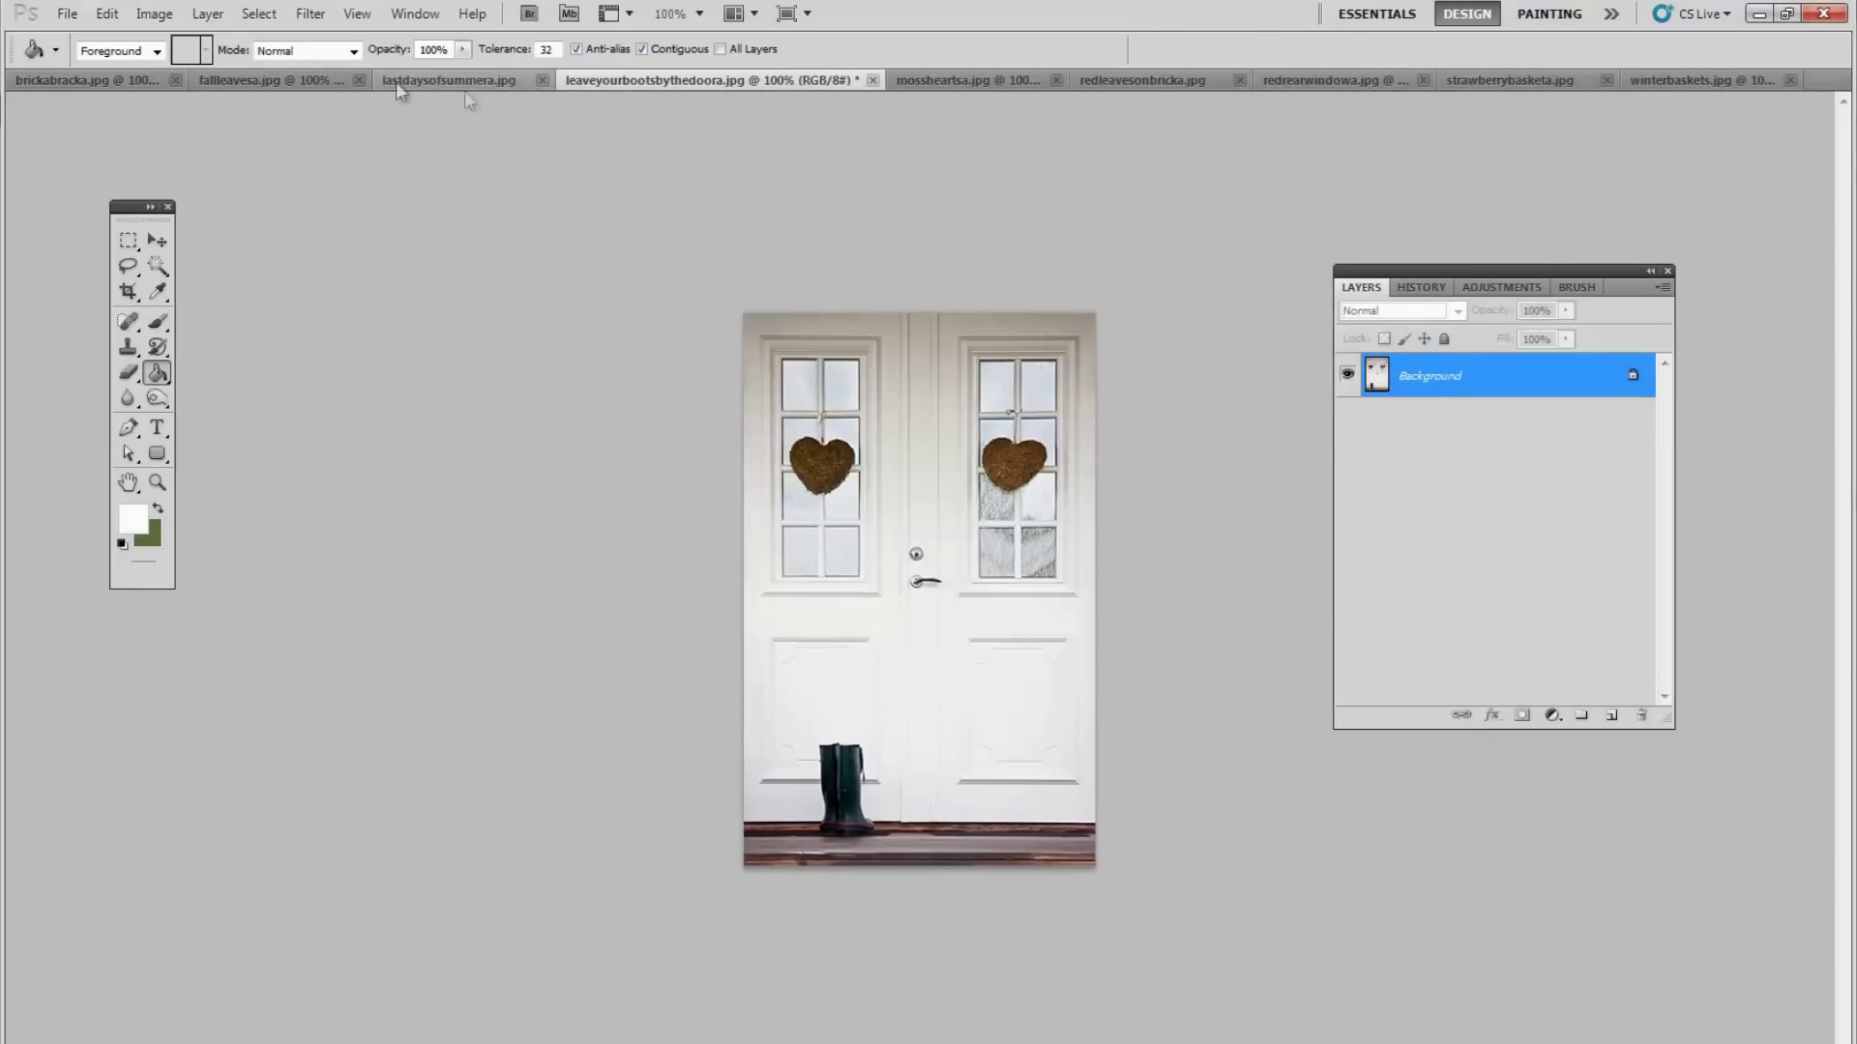
left_click(416, 81)
left_click(259, 83)
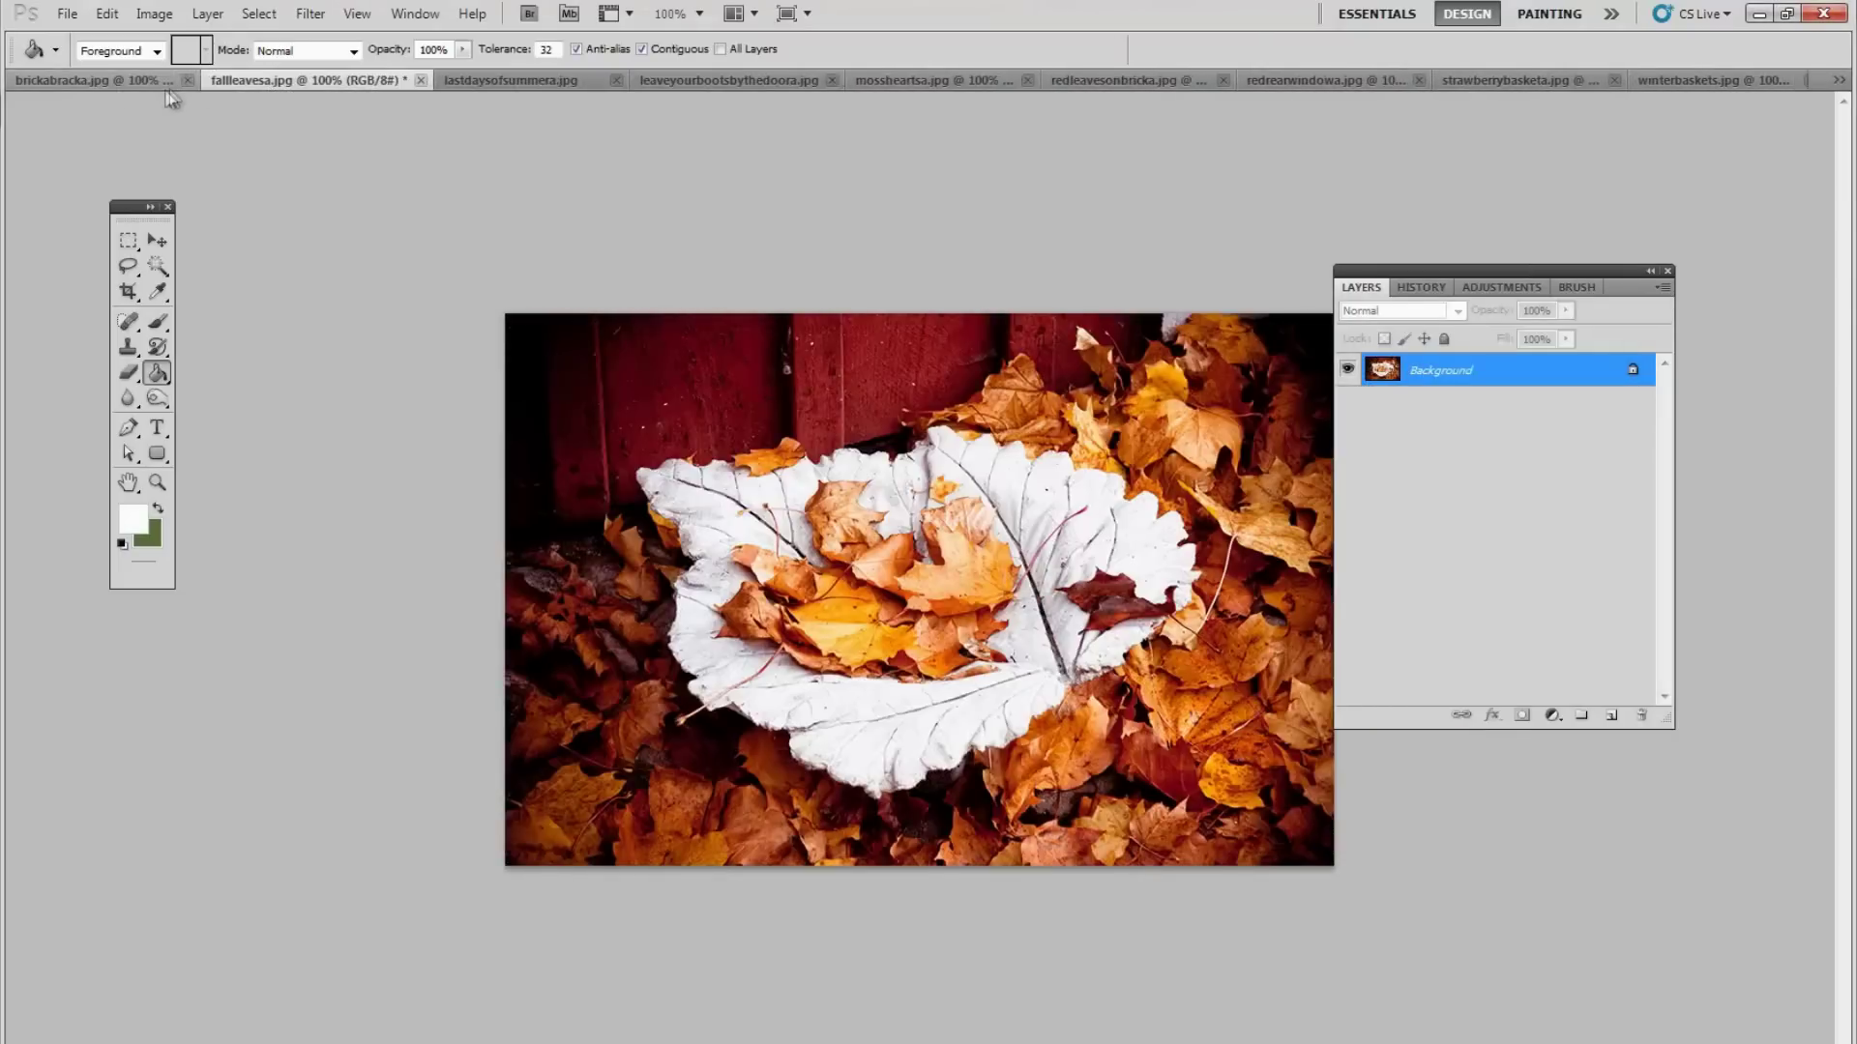
left_click(85, 79)
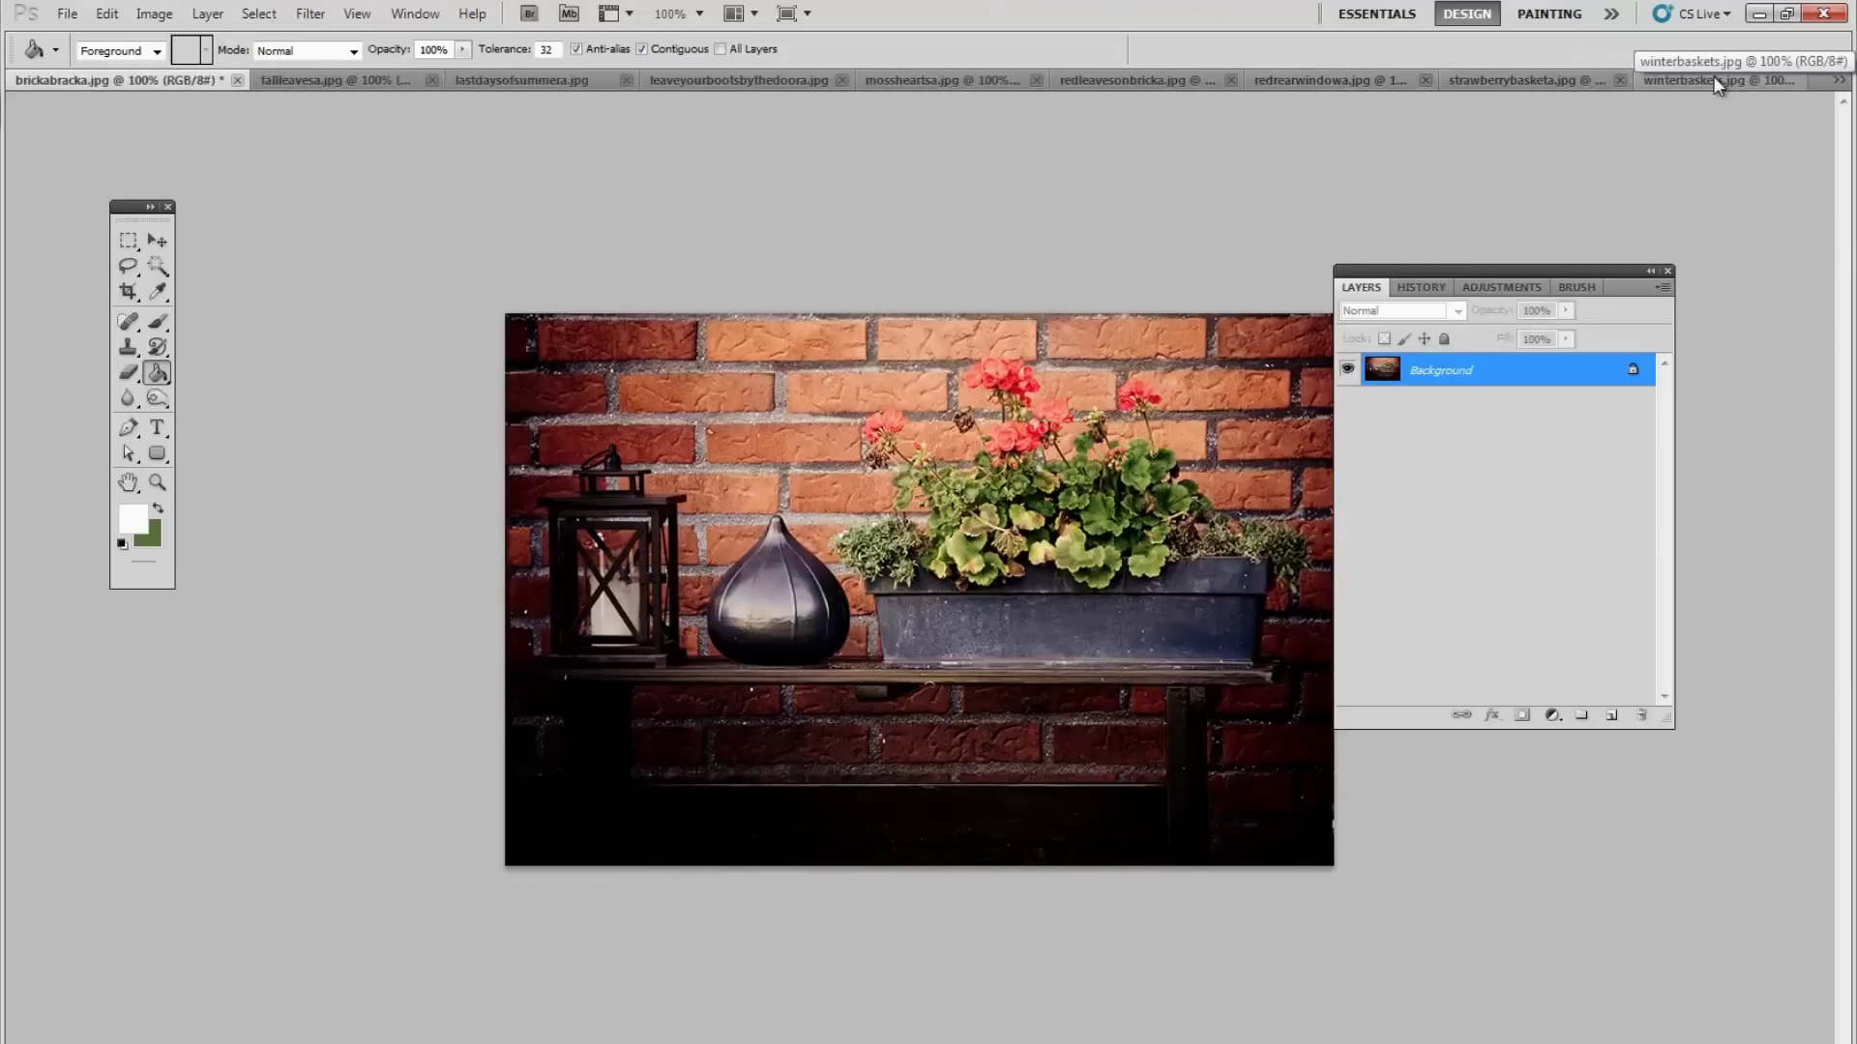
left_click(1303, 79)
left_click_drag(1408, 272, 1489, 167)
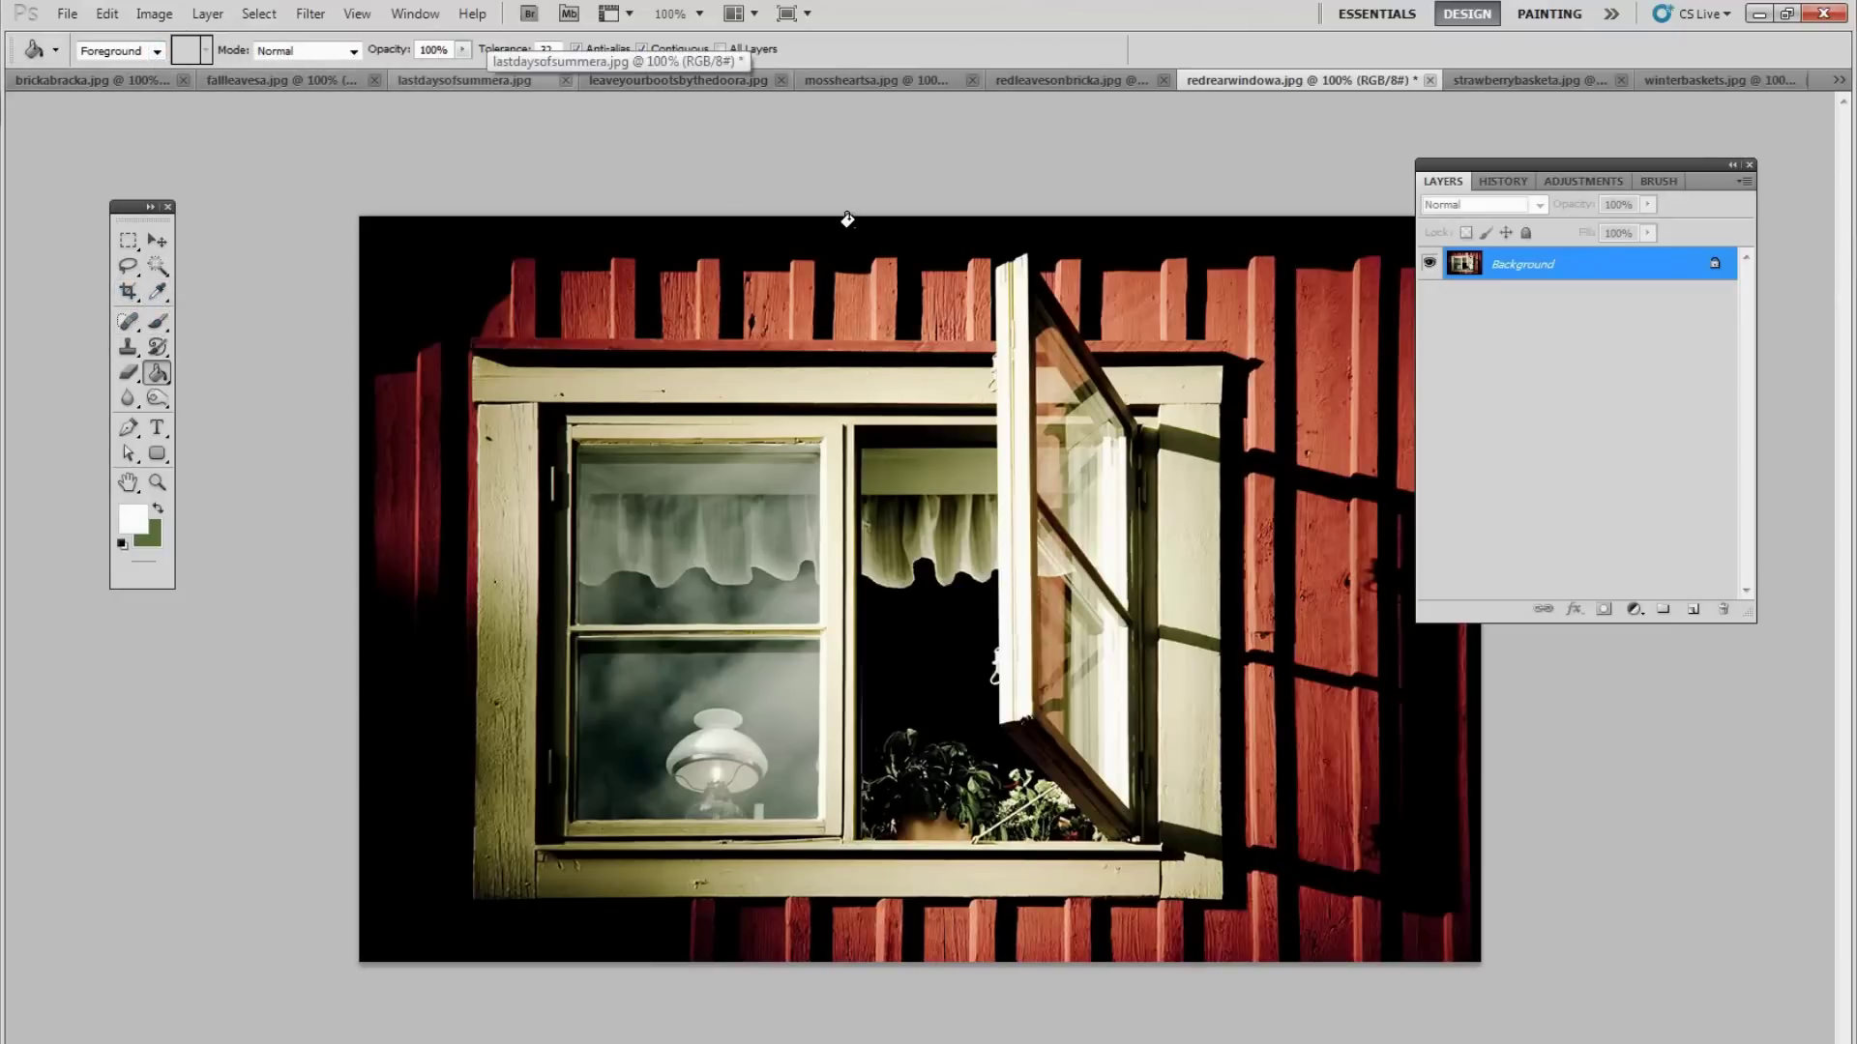
Resize the rear-window photo to 500 pixels high (752 × 500) with proportions constrained
left_click(153, 15)
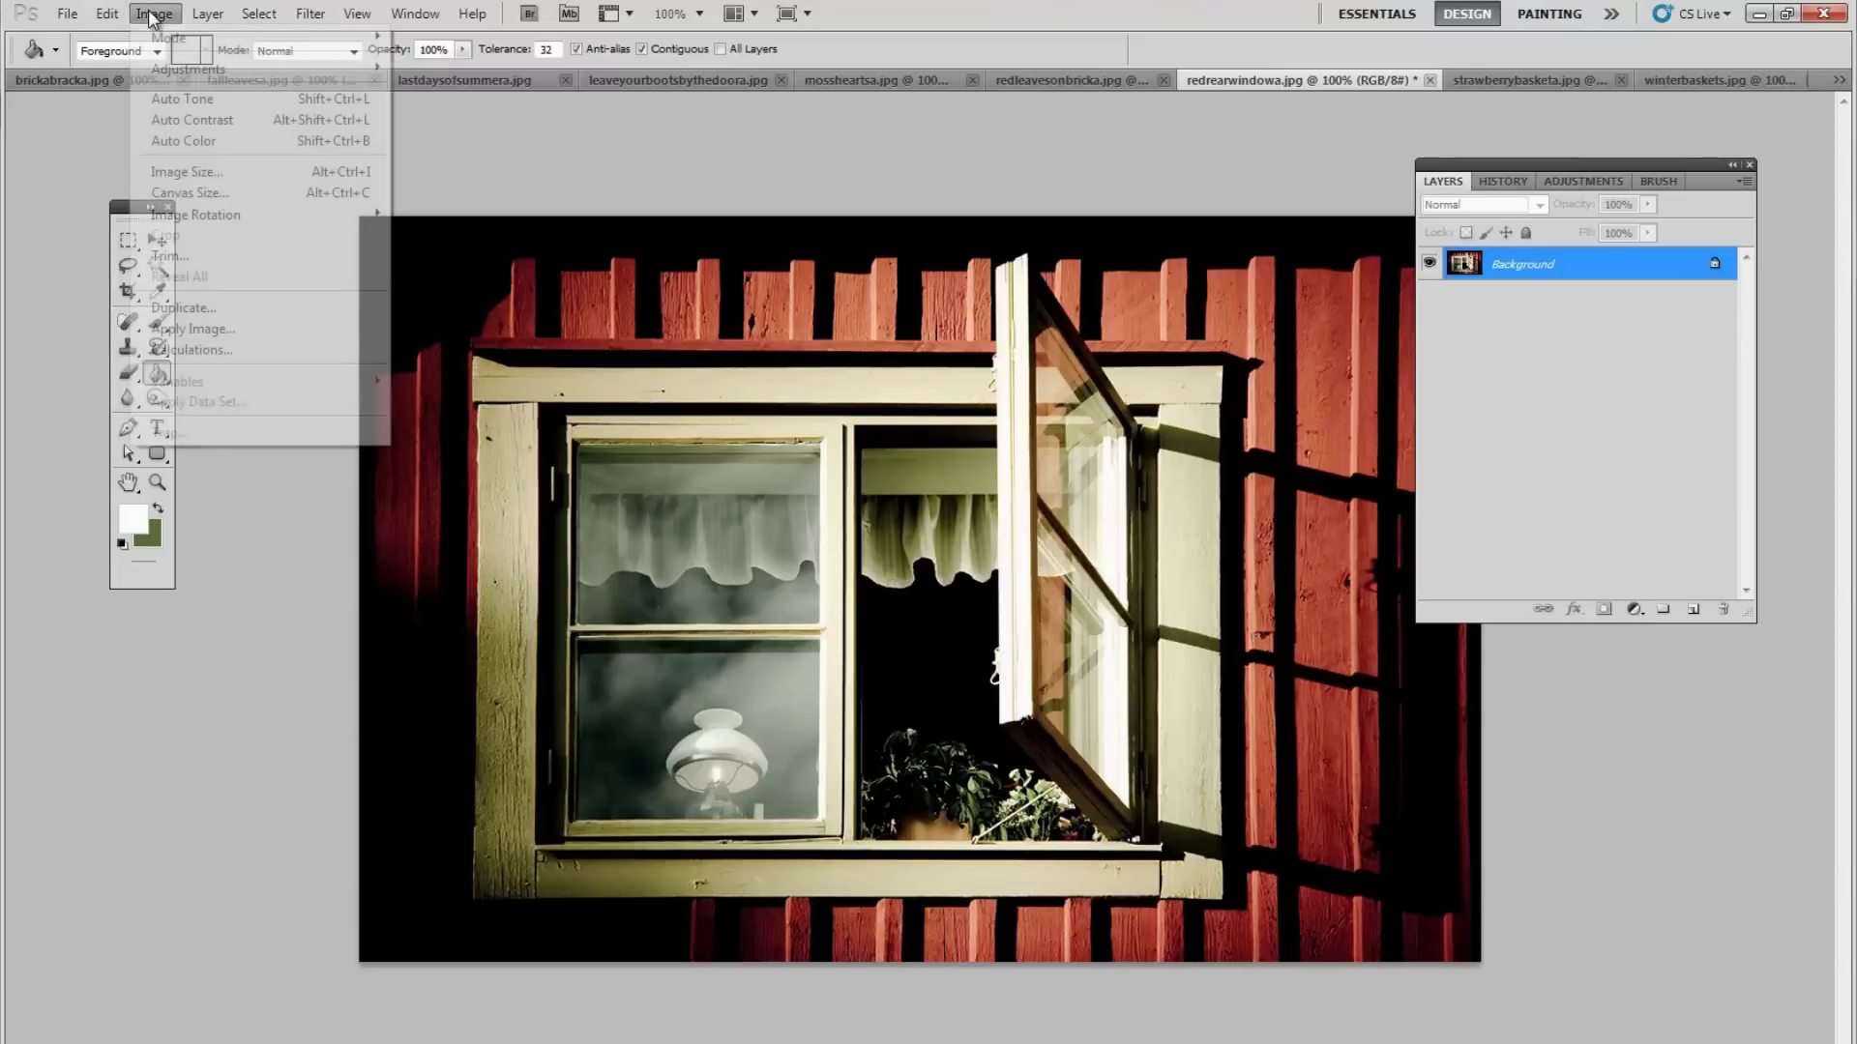
left_click(203, 174)
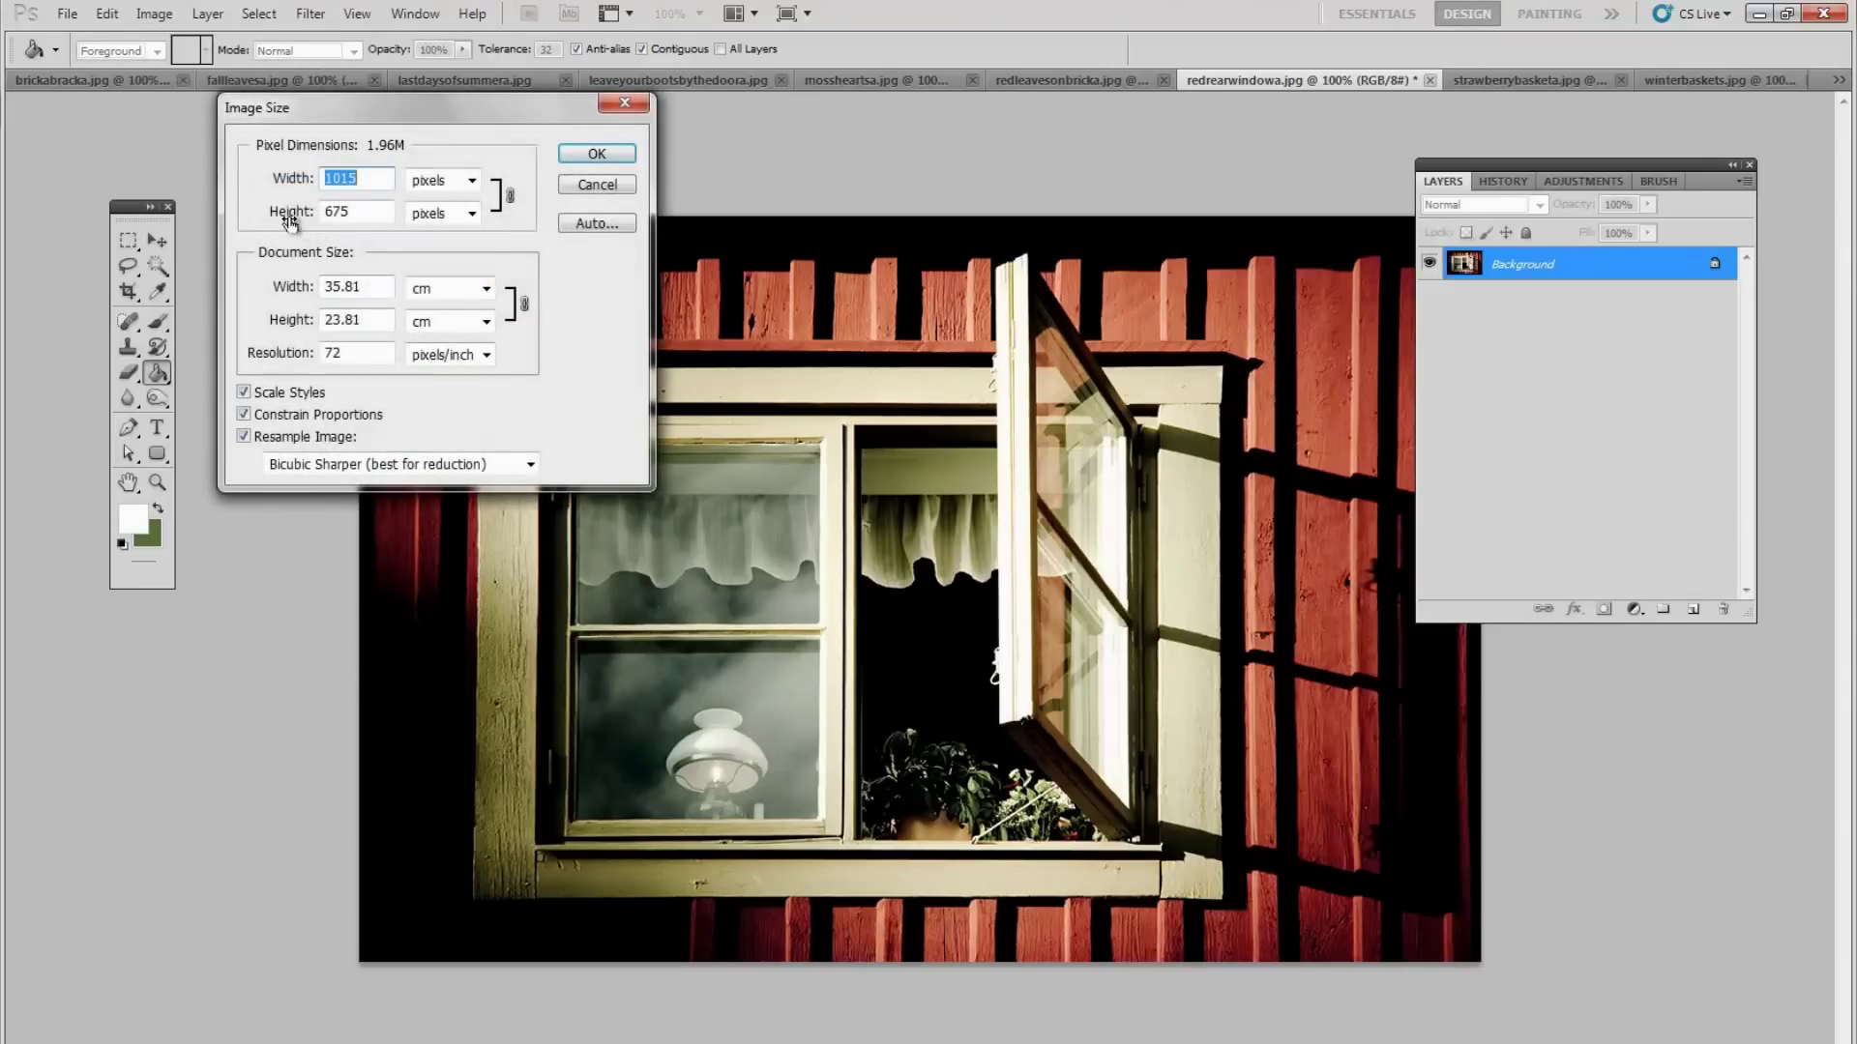
double_click(364, 213)
type("500")
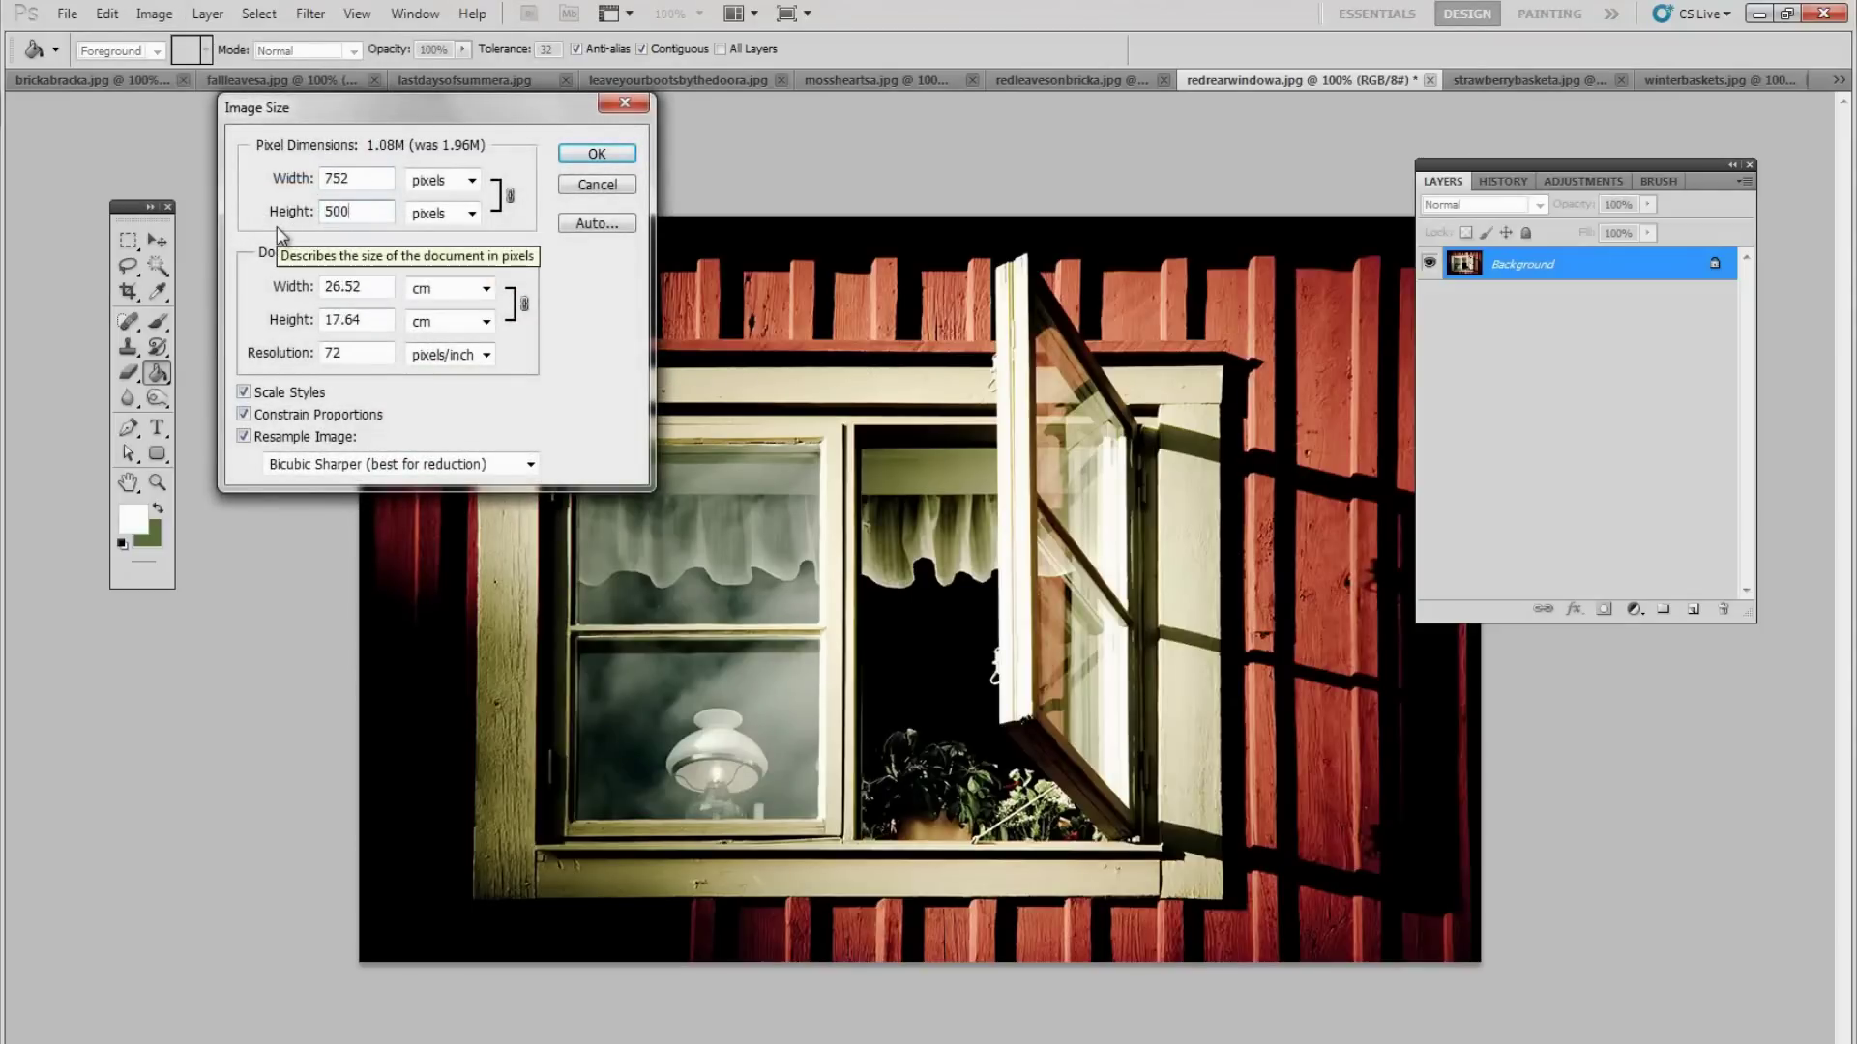
key("Return")
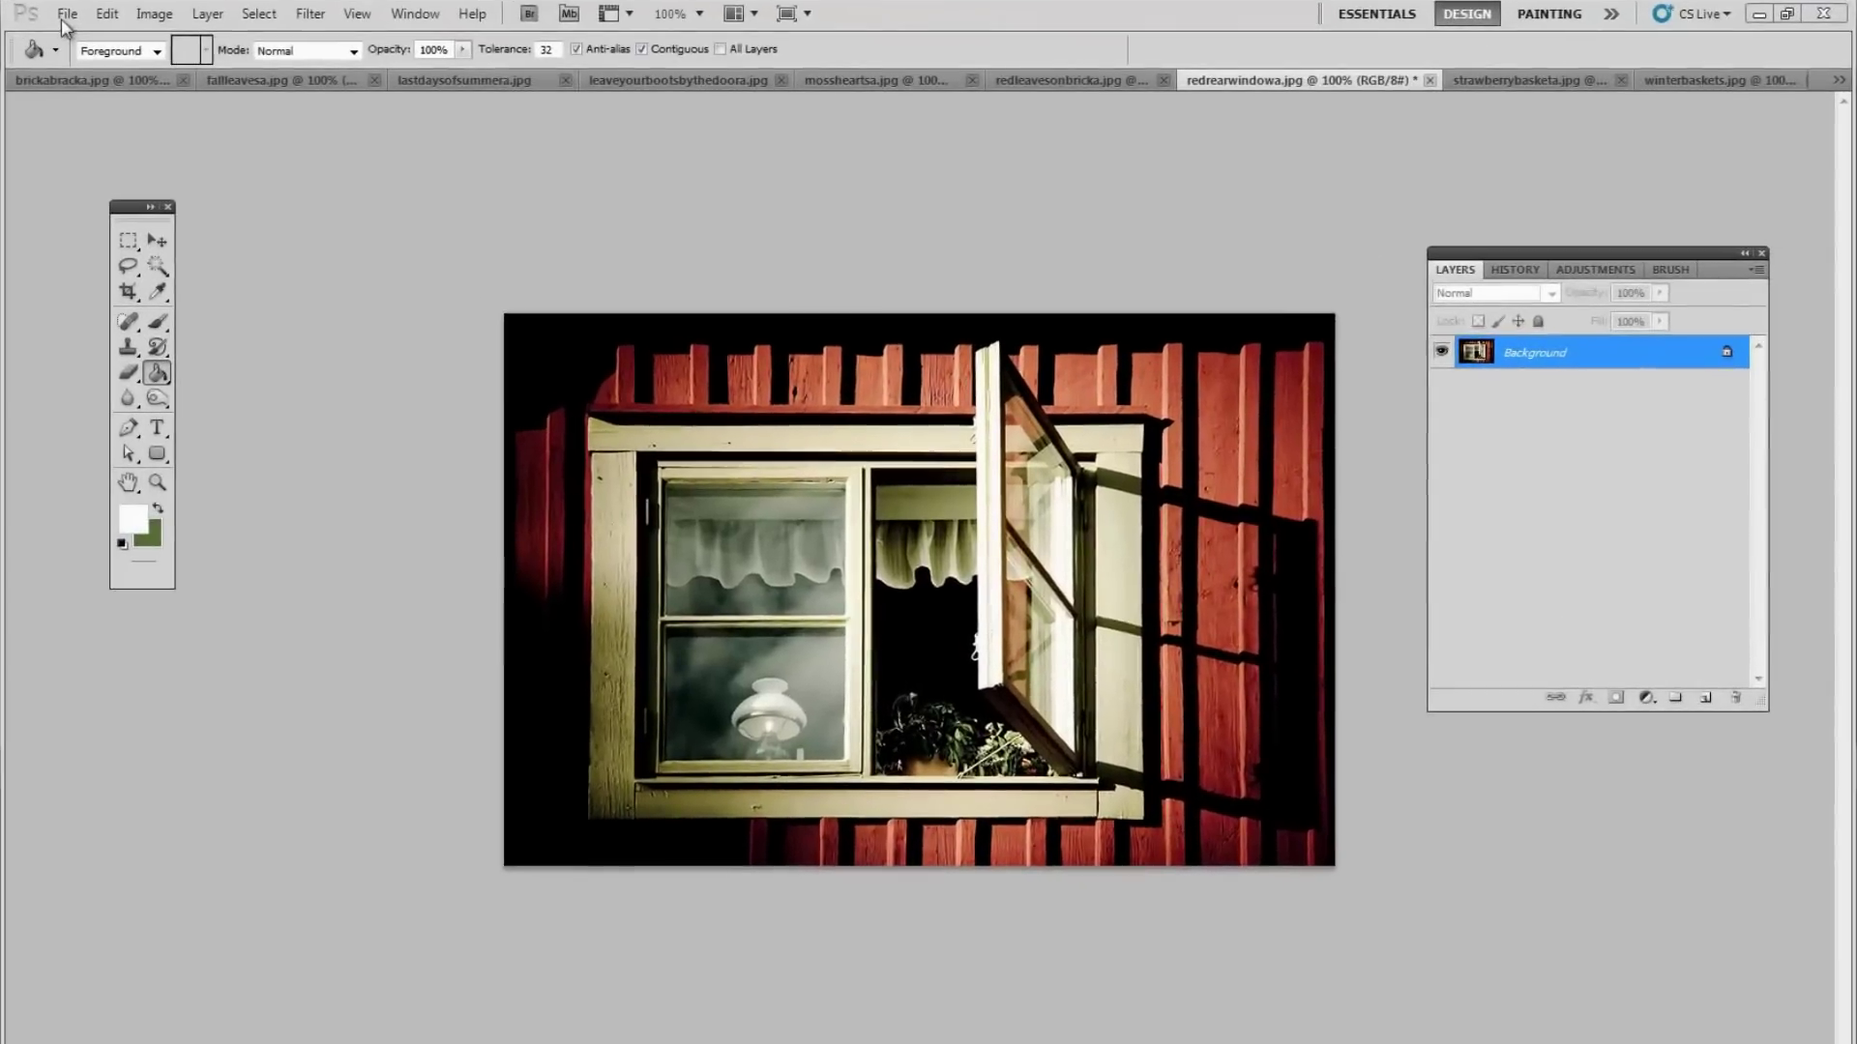
Create a new white document 2500 px wide, height changed from 3000 to 1500, named 'background'
left_click(277, 137)
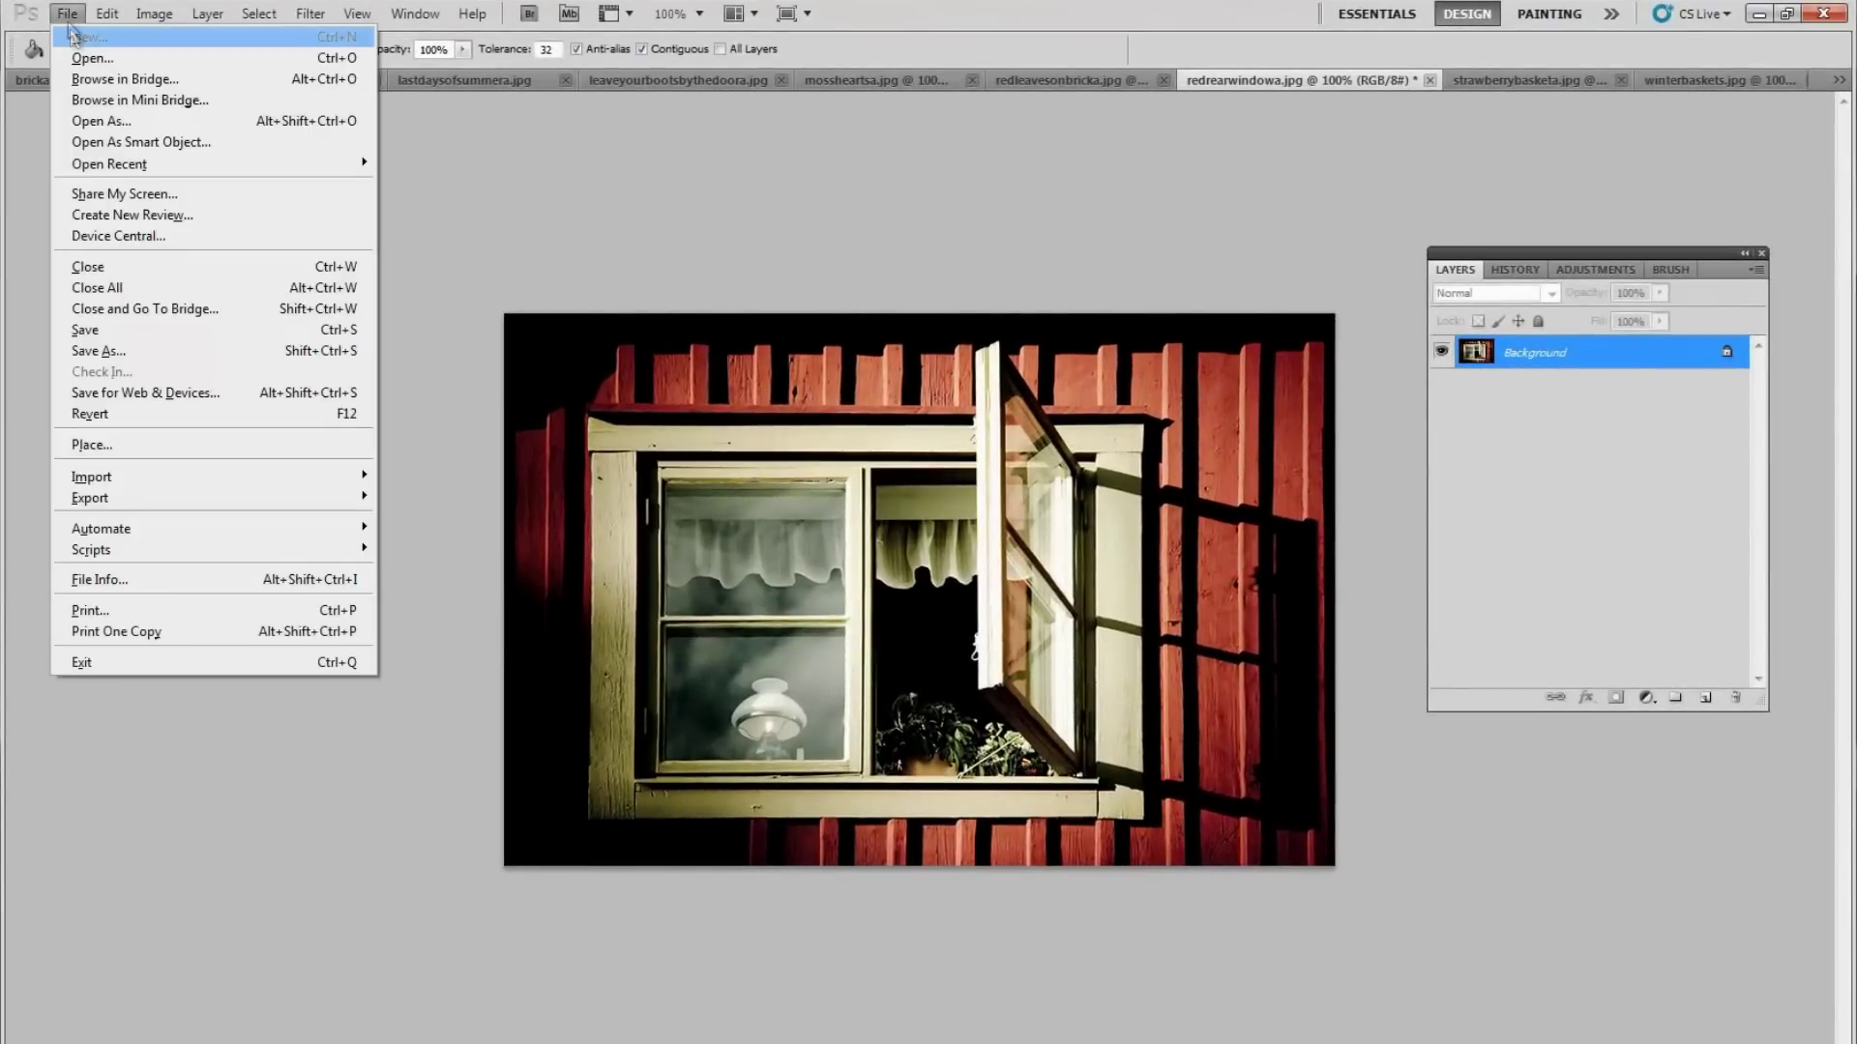
left_click(85, 38)
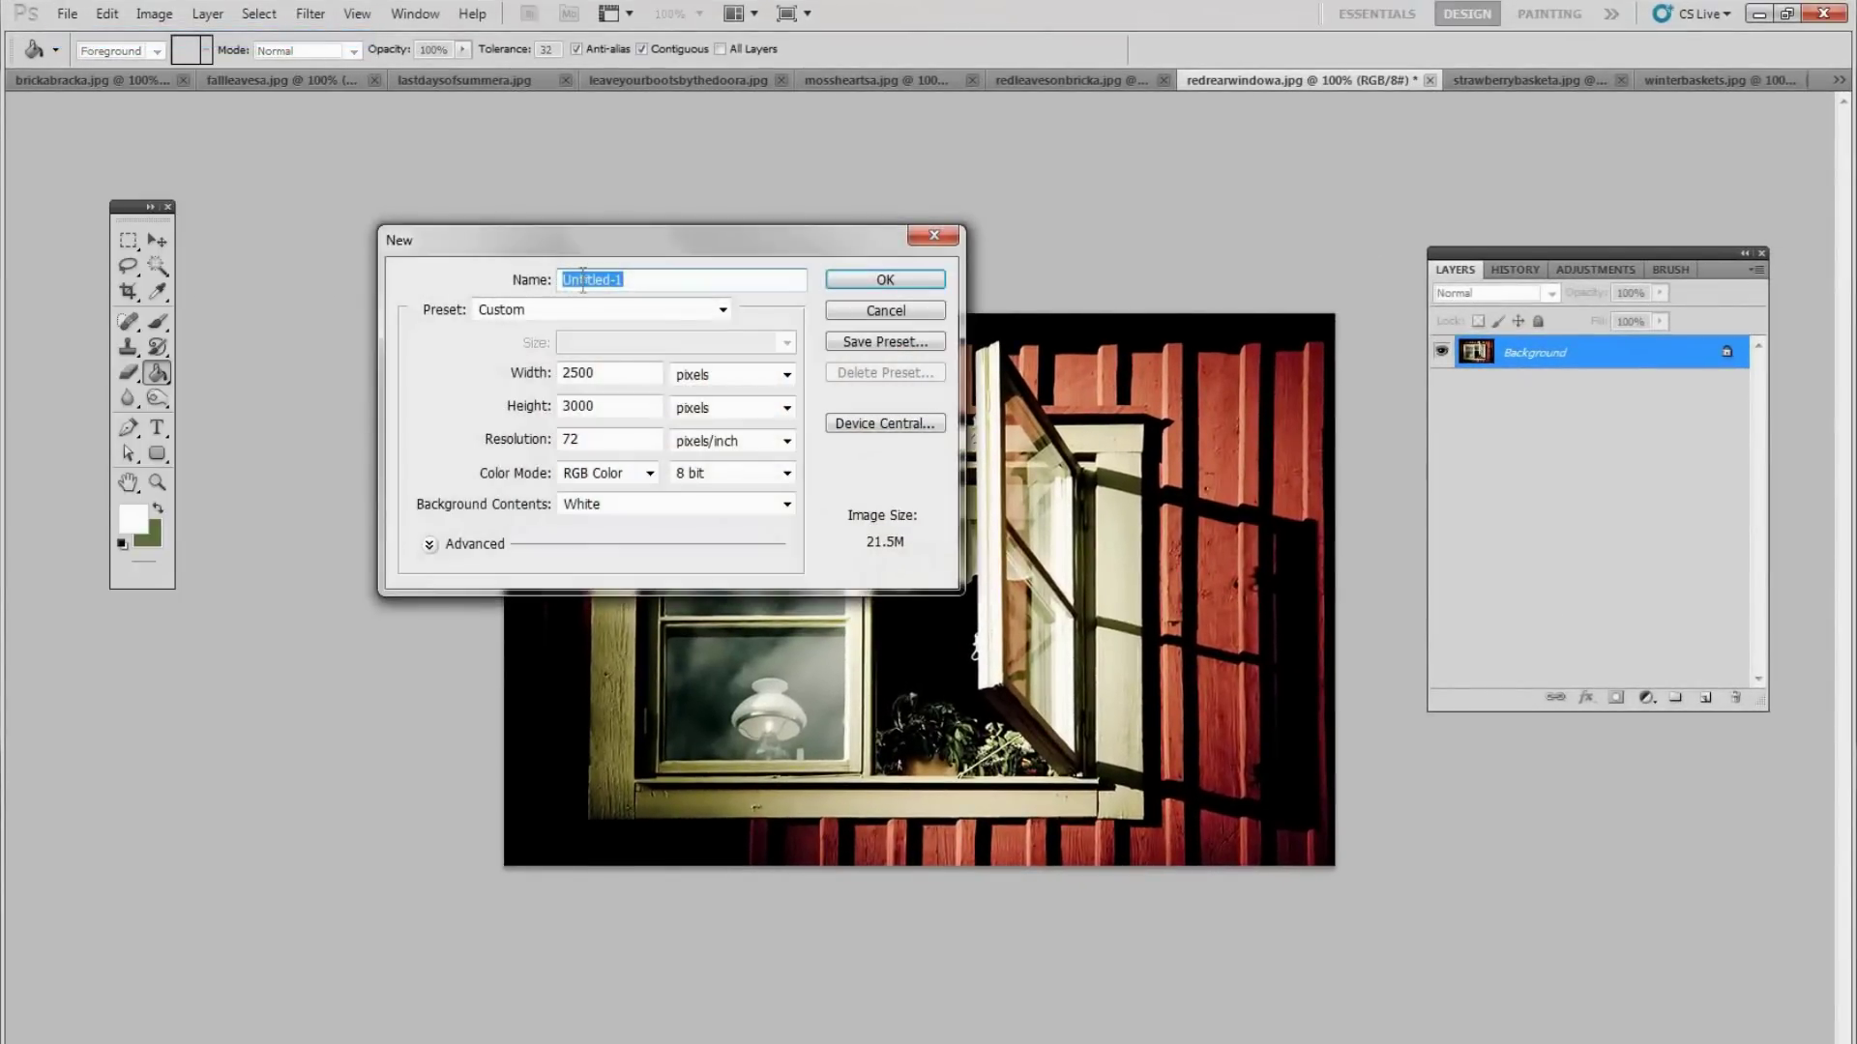
left_click_drag(667, 253, 829, 364)
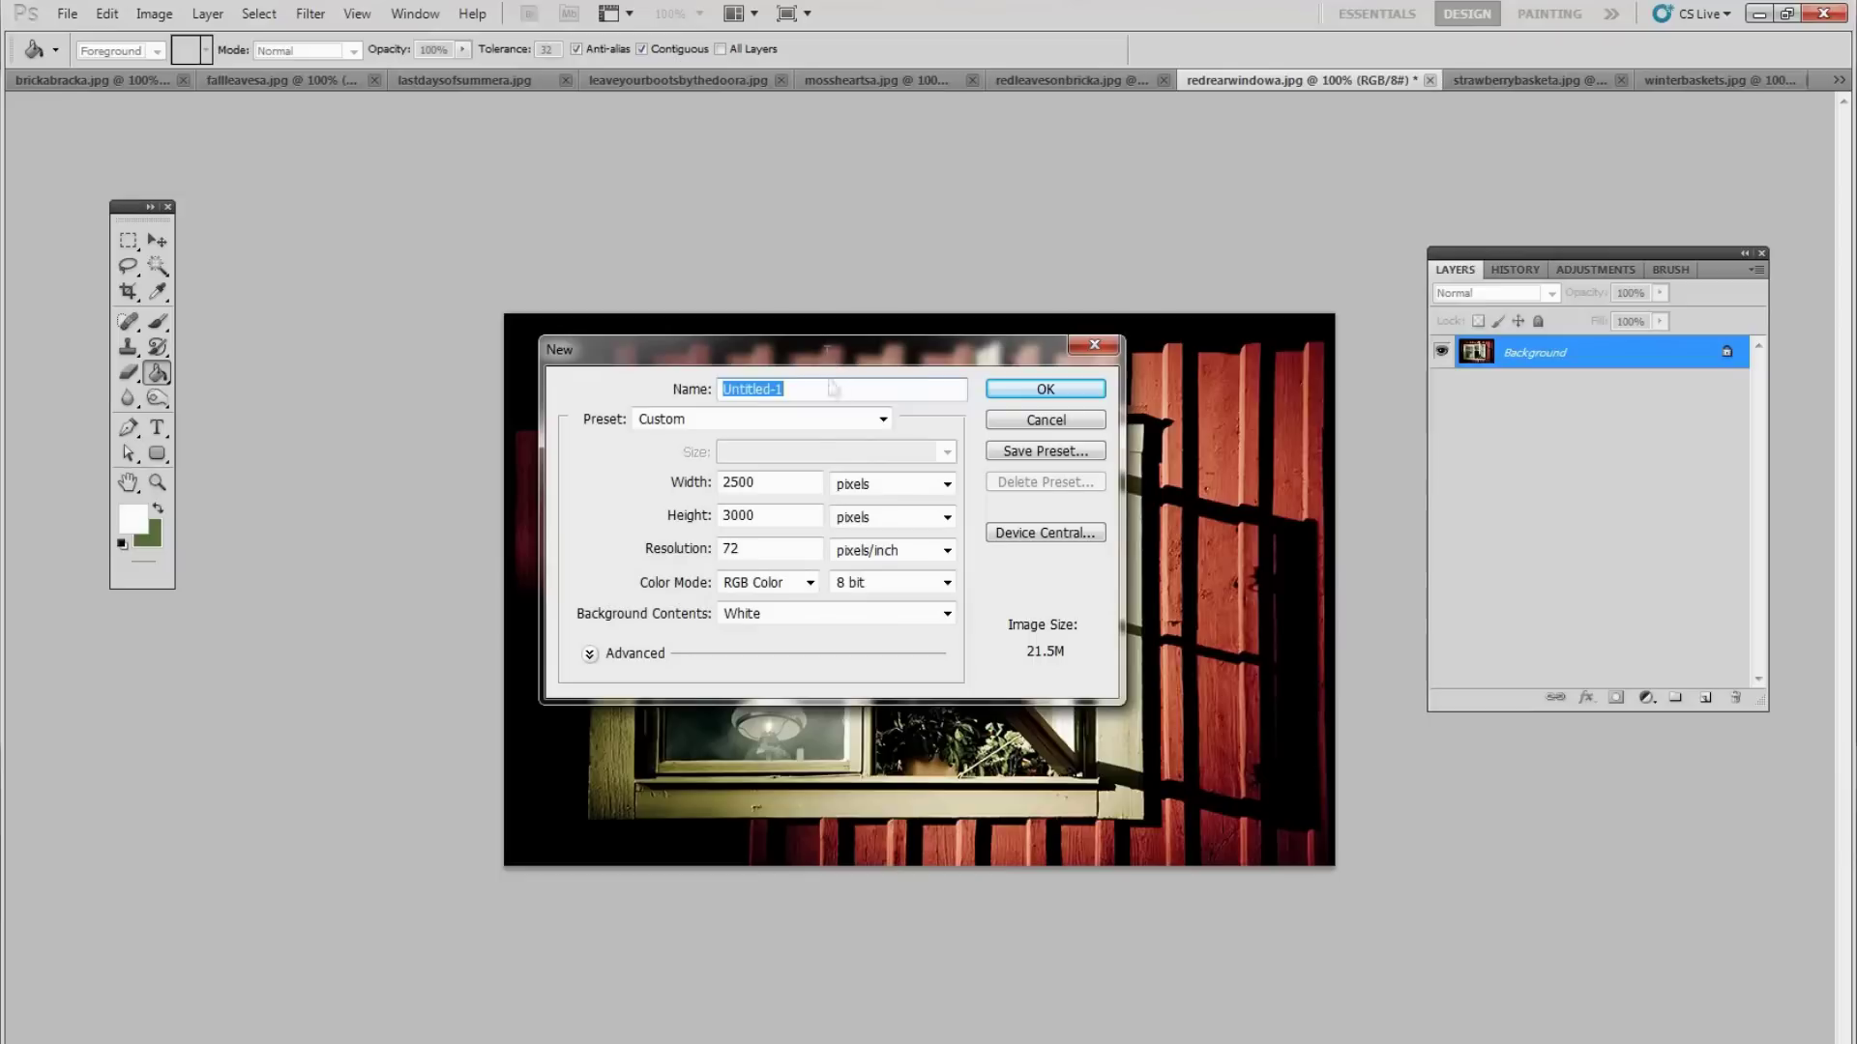
double_click(773, 515)
type("1500")
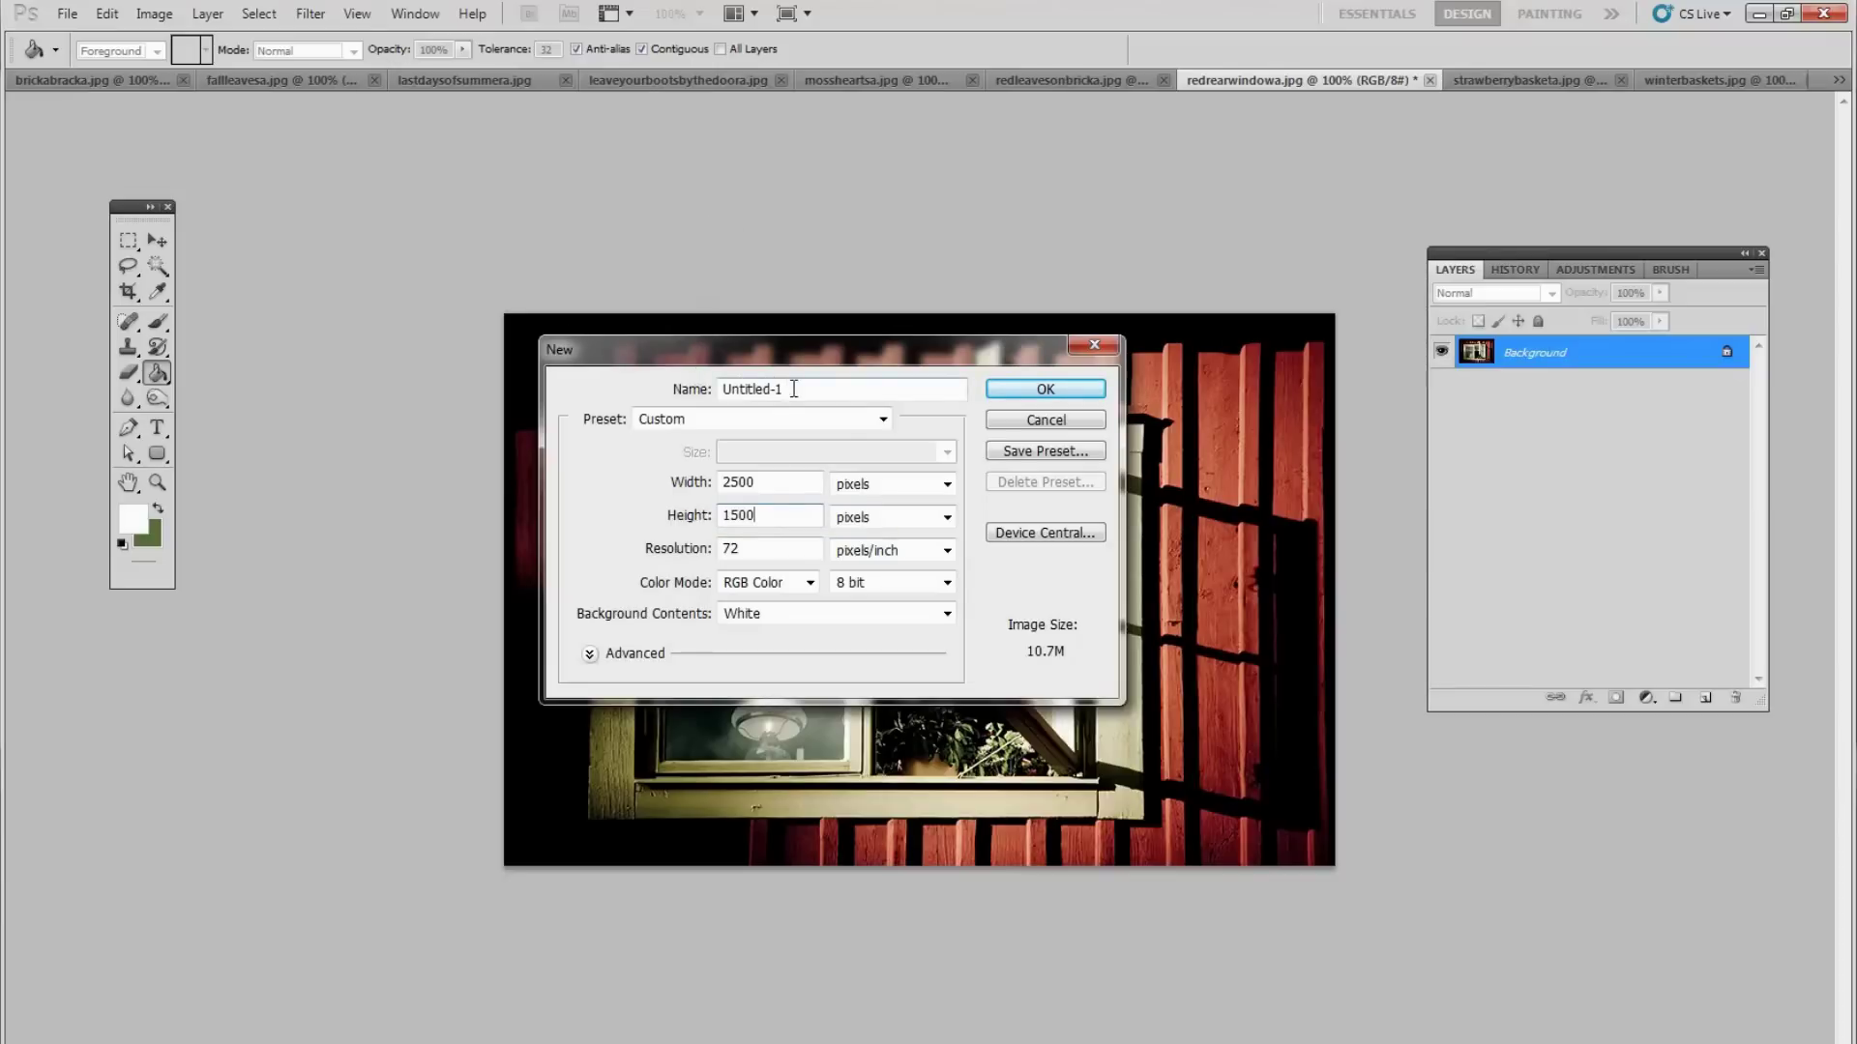
left_click_drag(793, 388, 675, 382)
type("background")
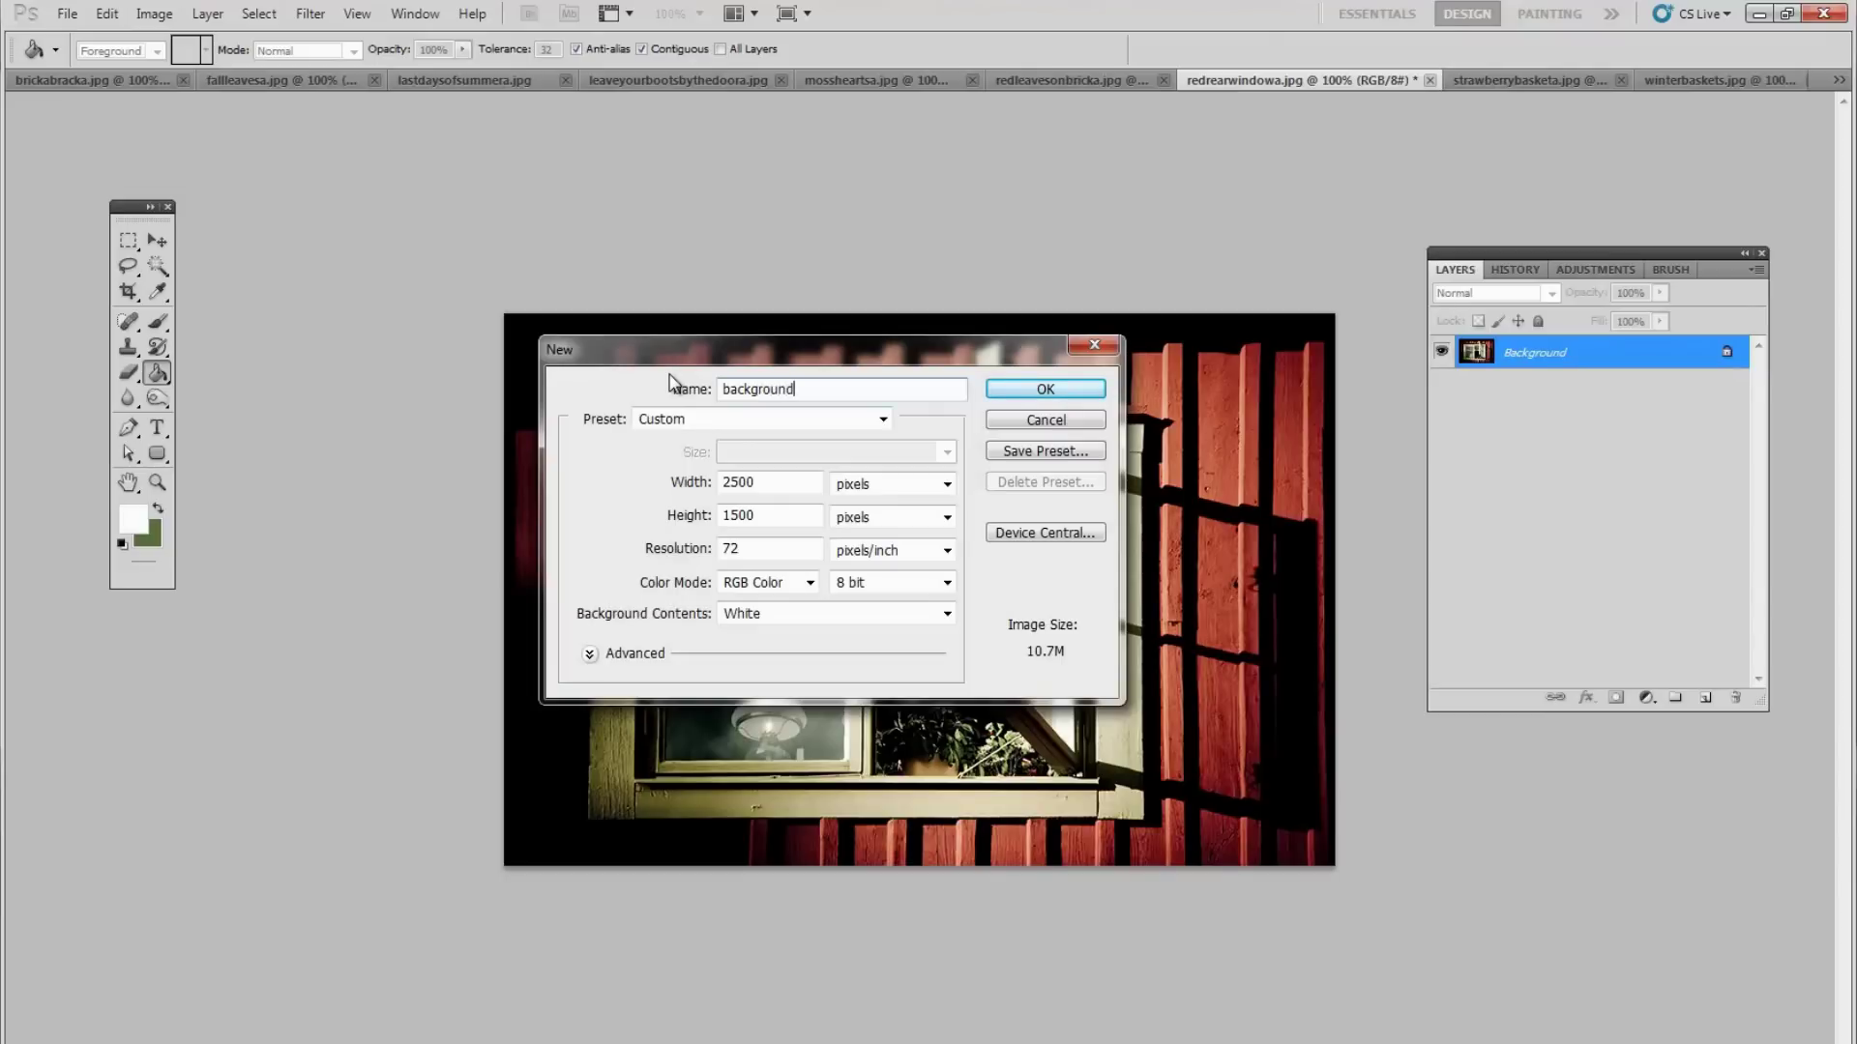
left_click(1087, 391)
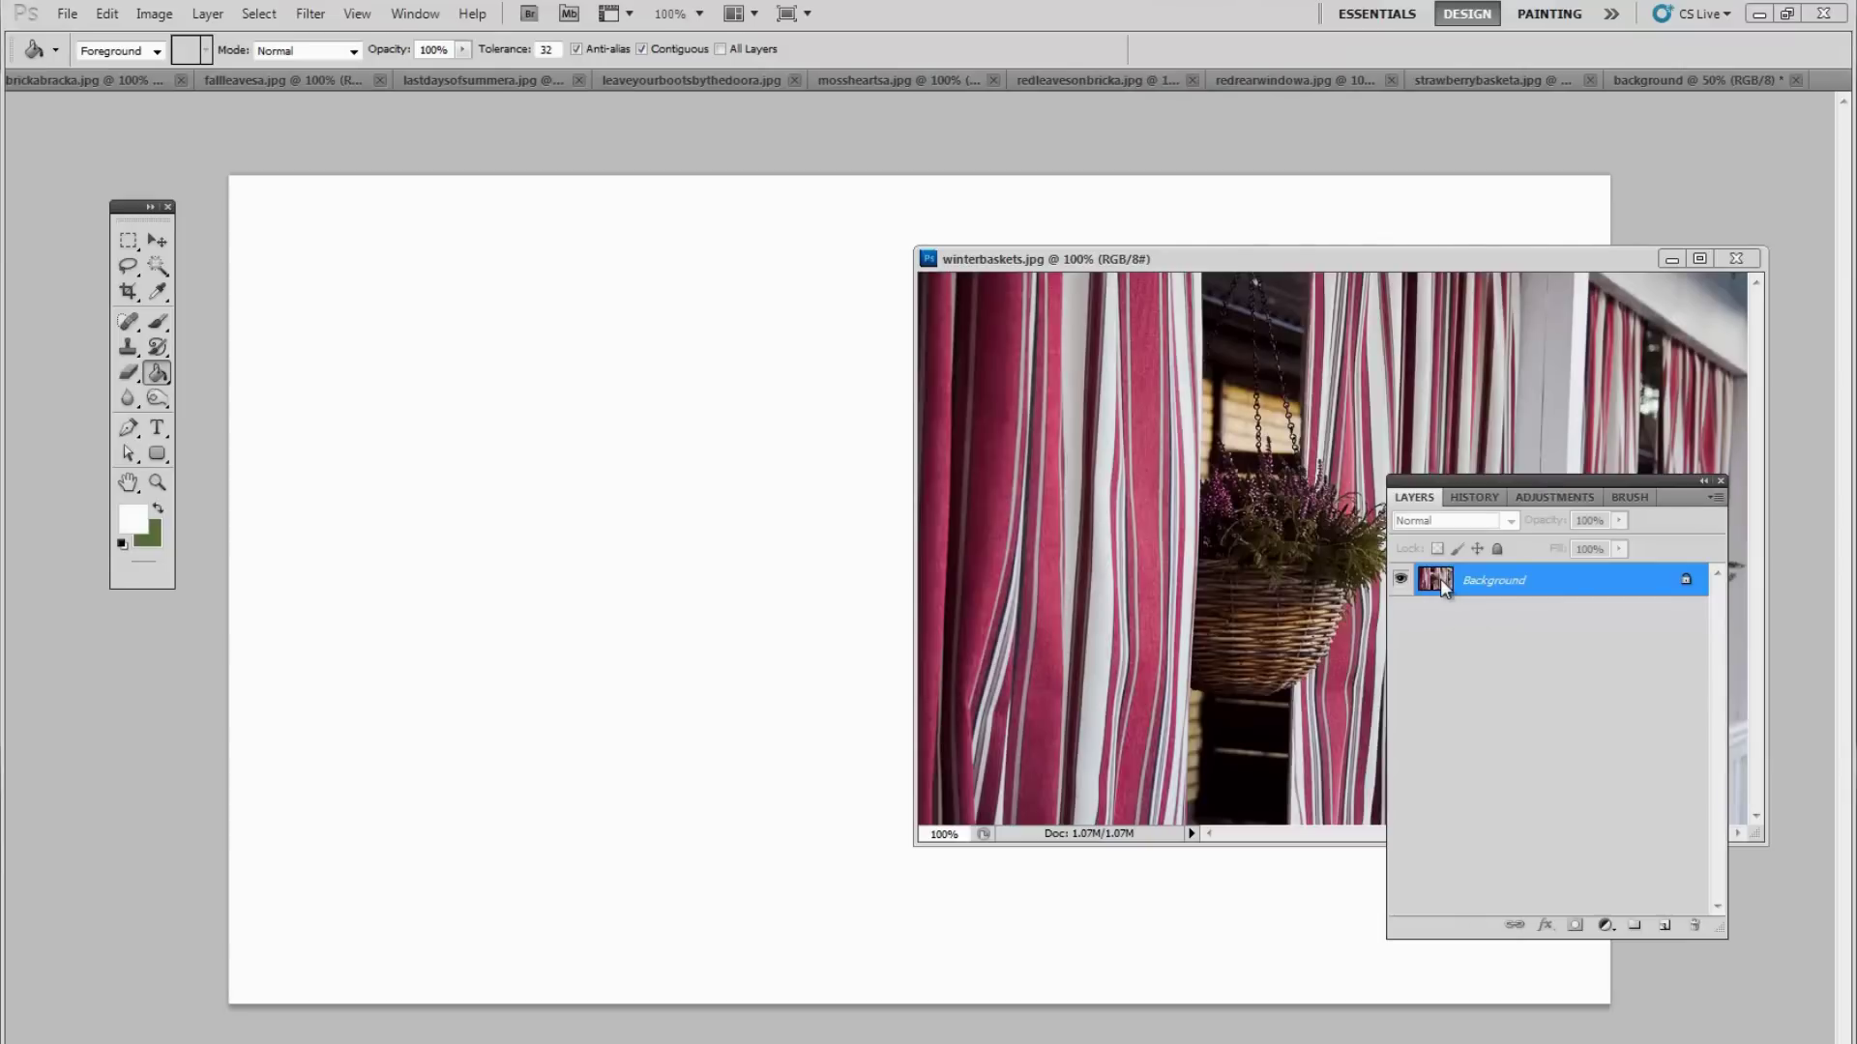
Drag the winter baskets photo from its own window onto the background canvas as Layer 1
left_click(1441, 581)
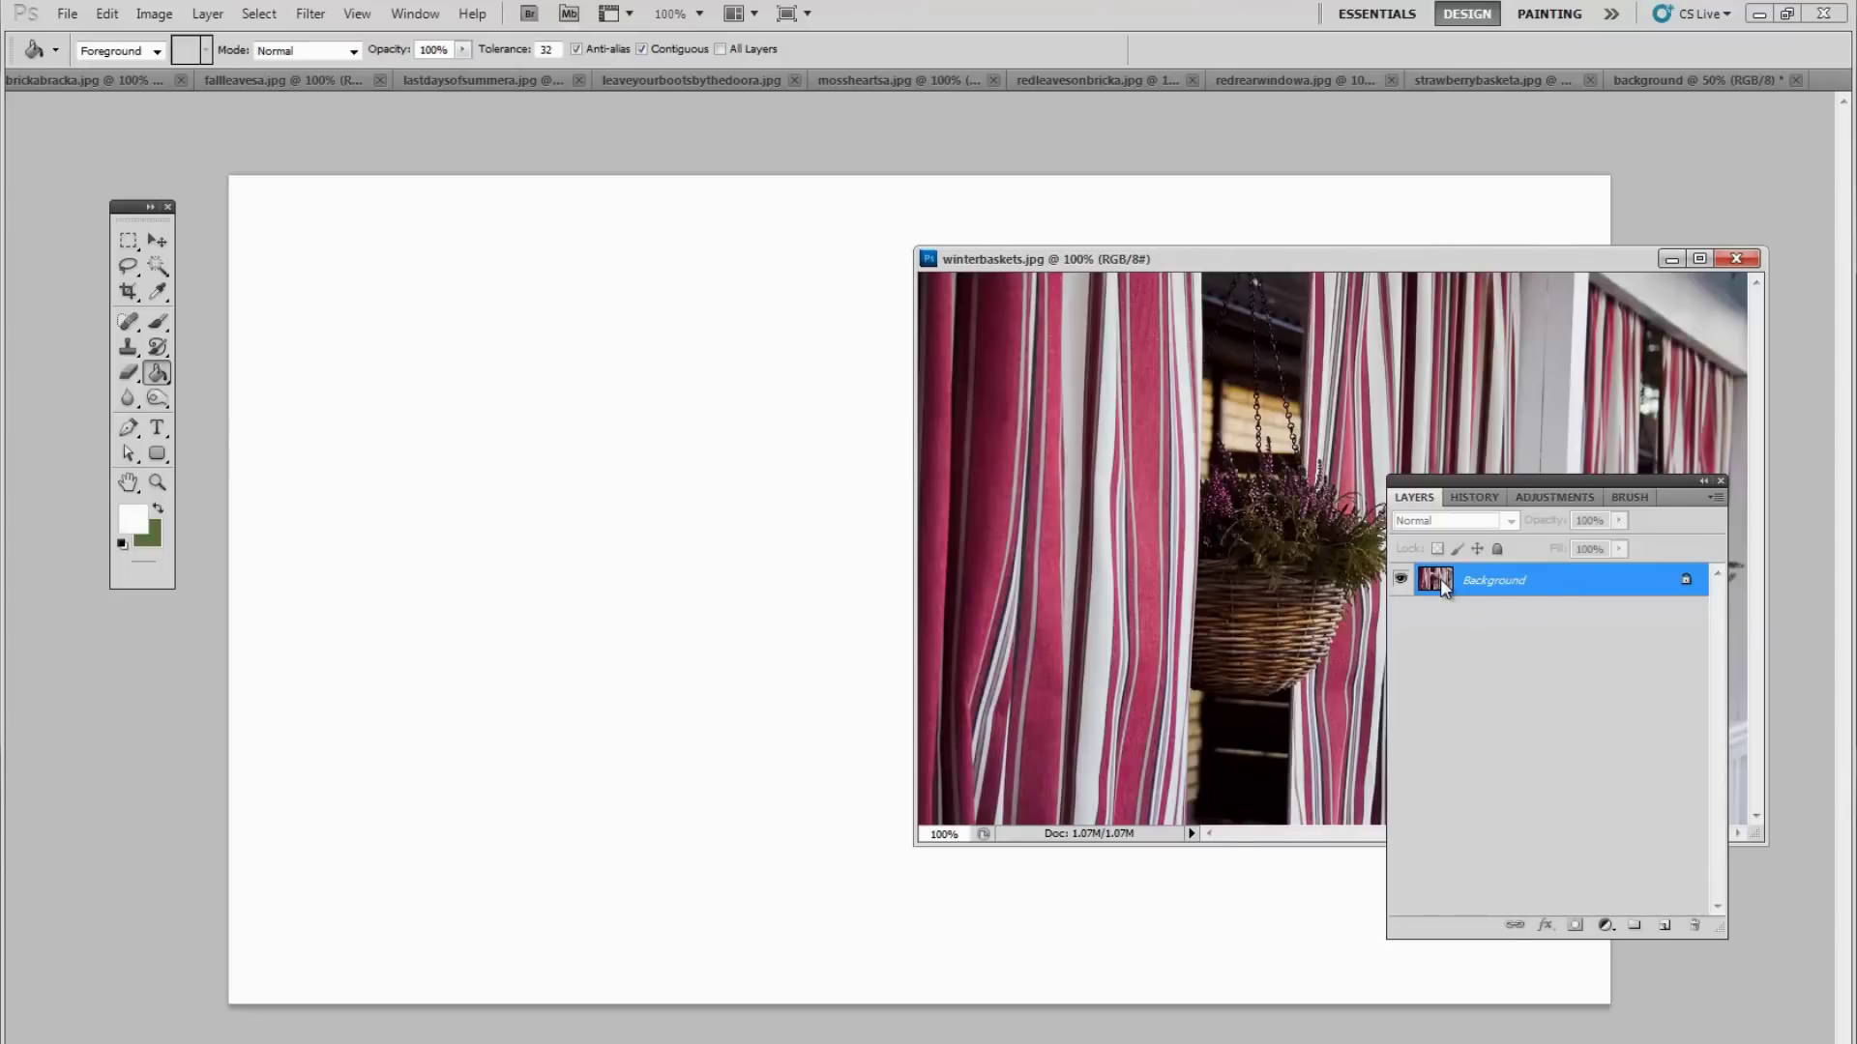
left_click_drag(1441, 578, 450, 345)
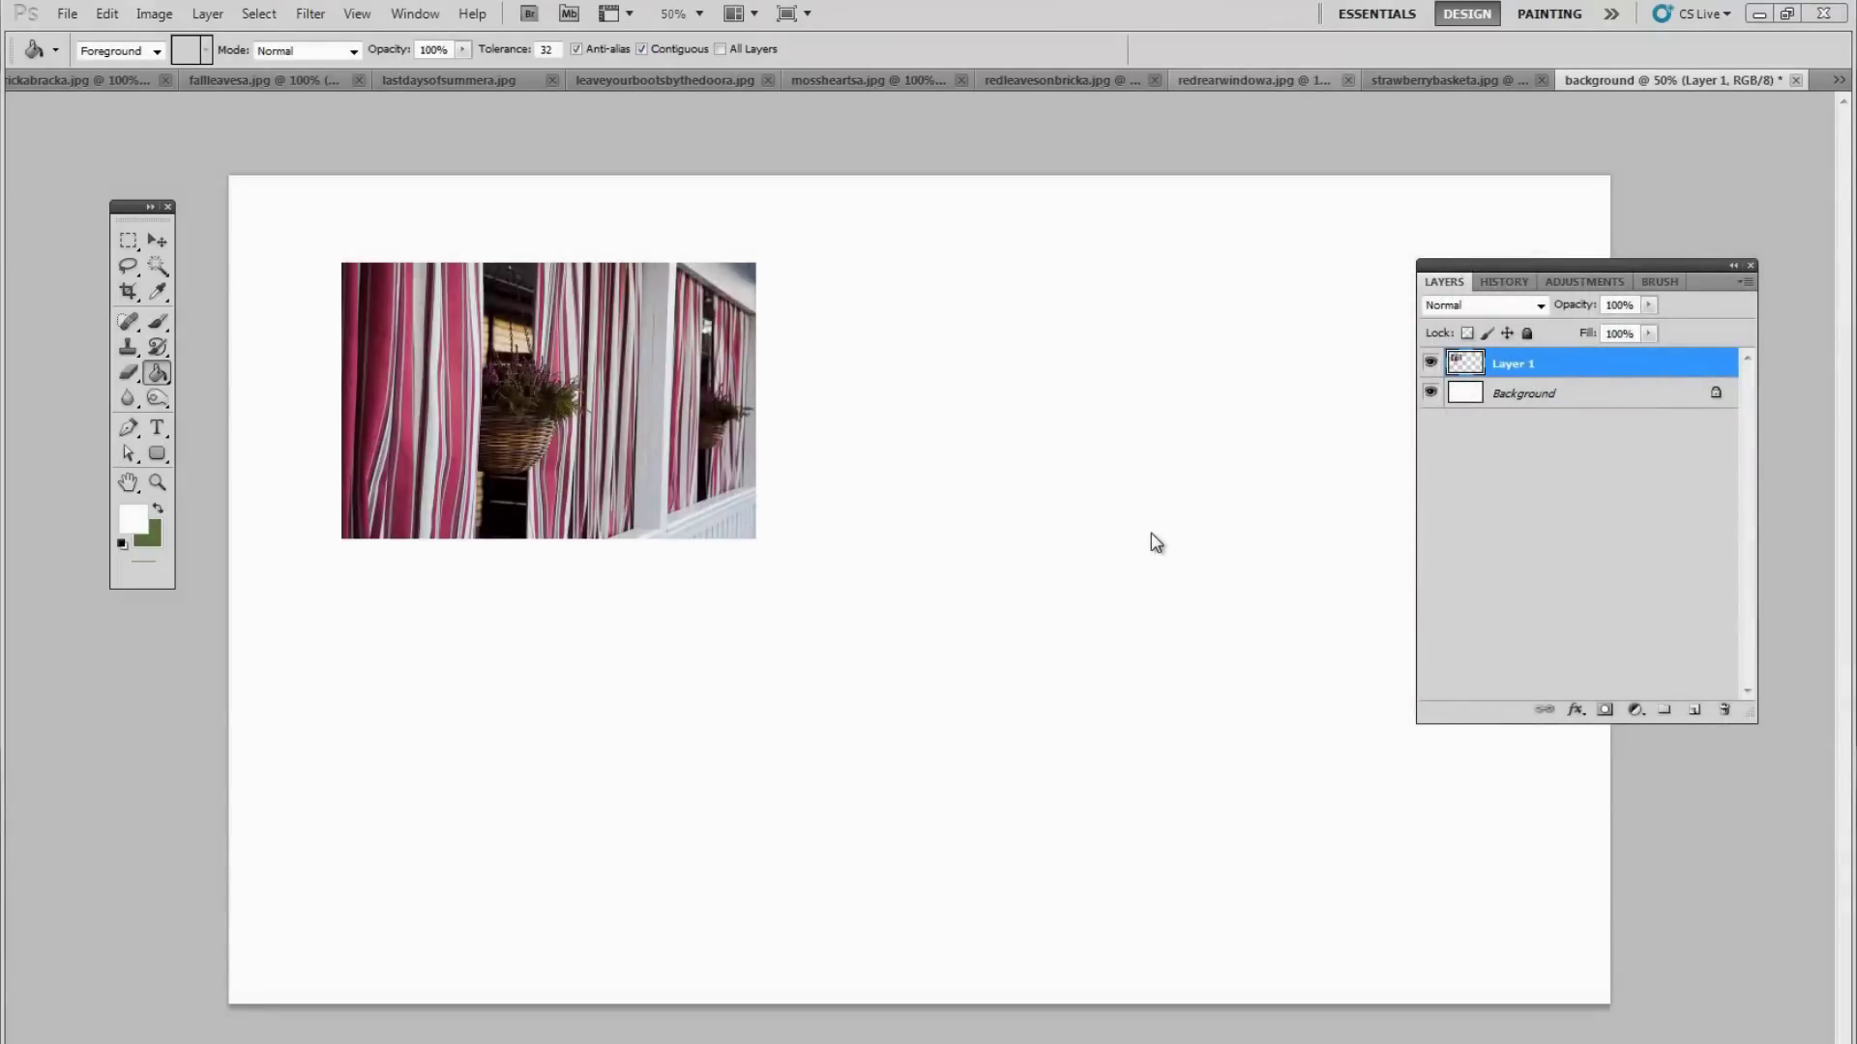
Duplicate the strawberry basket photo's Background layer into the background document
left_click(1393, 81)
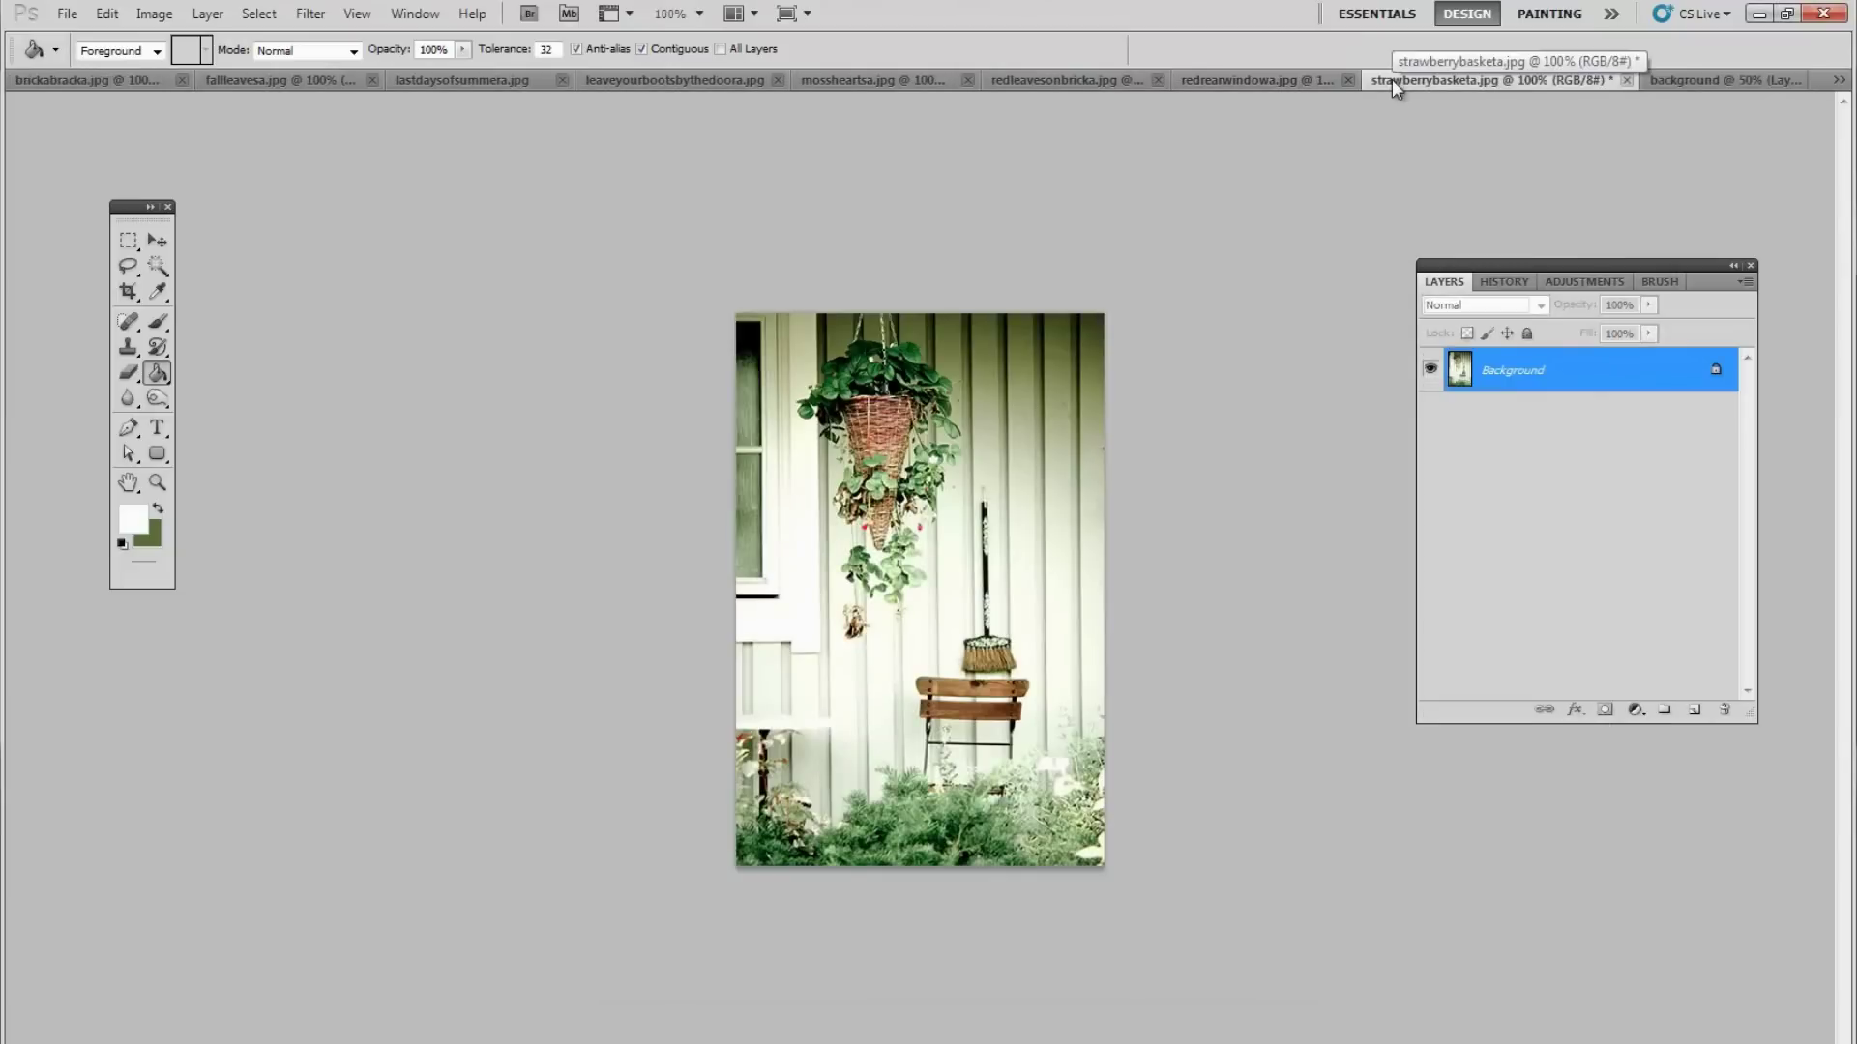
right_click(1535, 371)
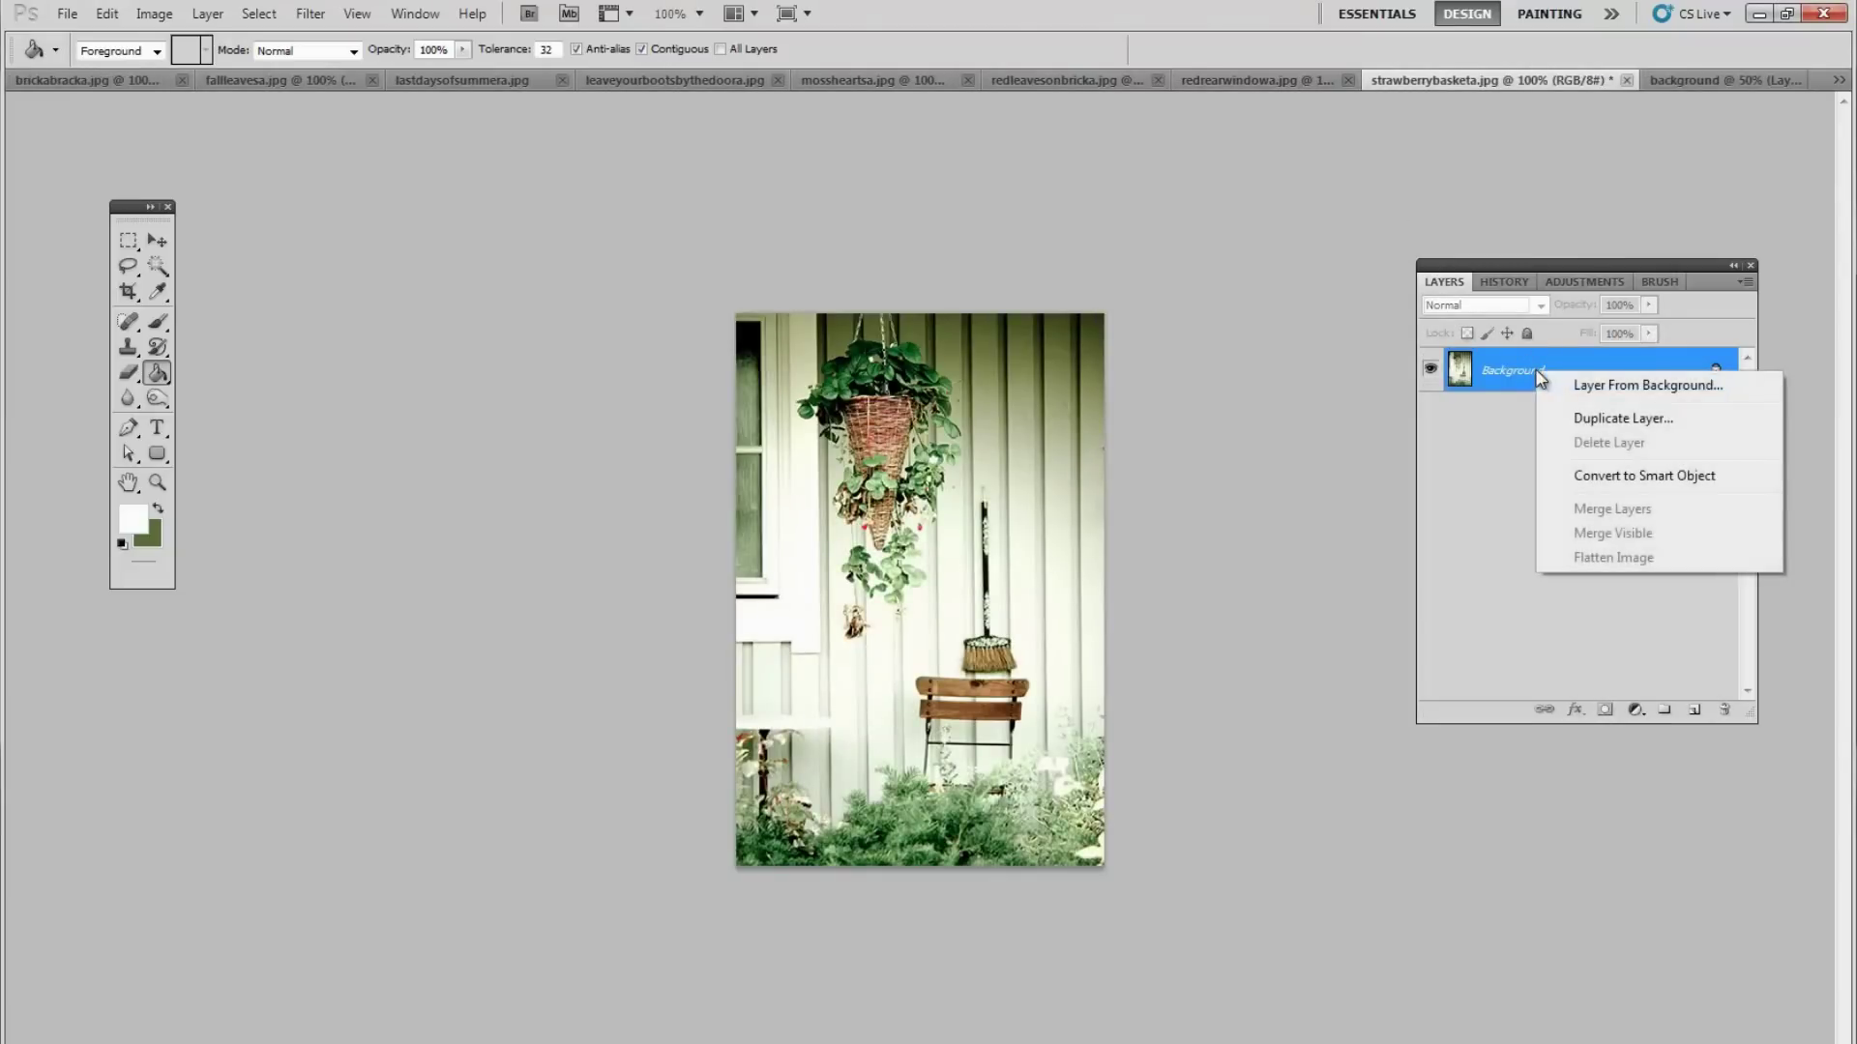
left_click(1602, 419)
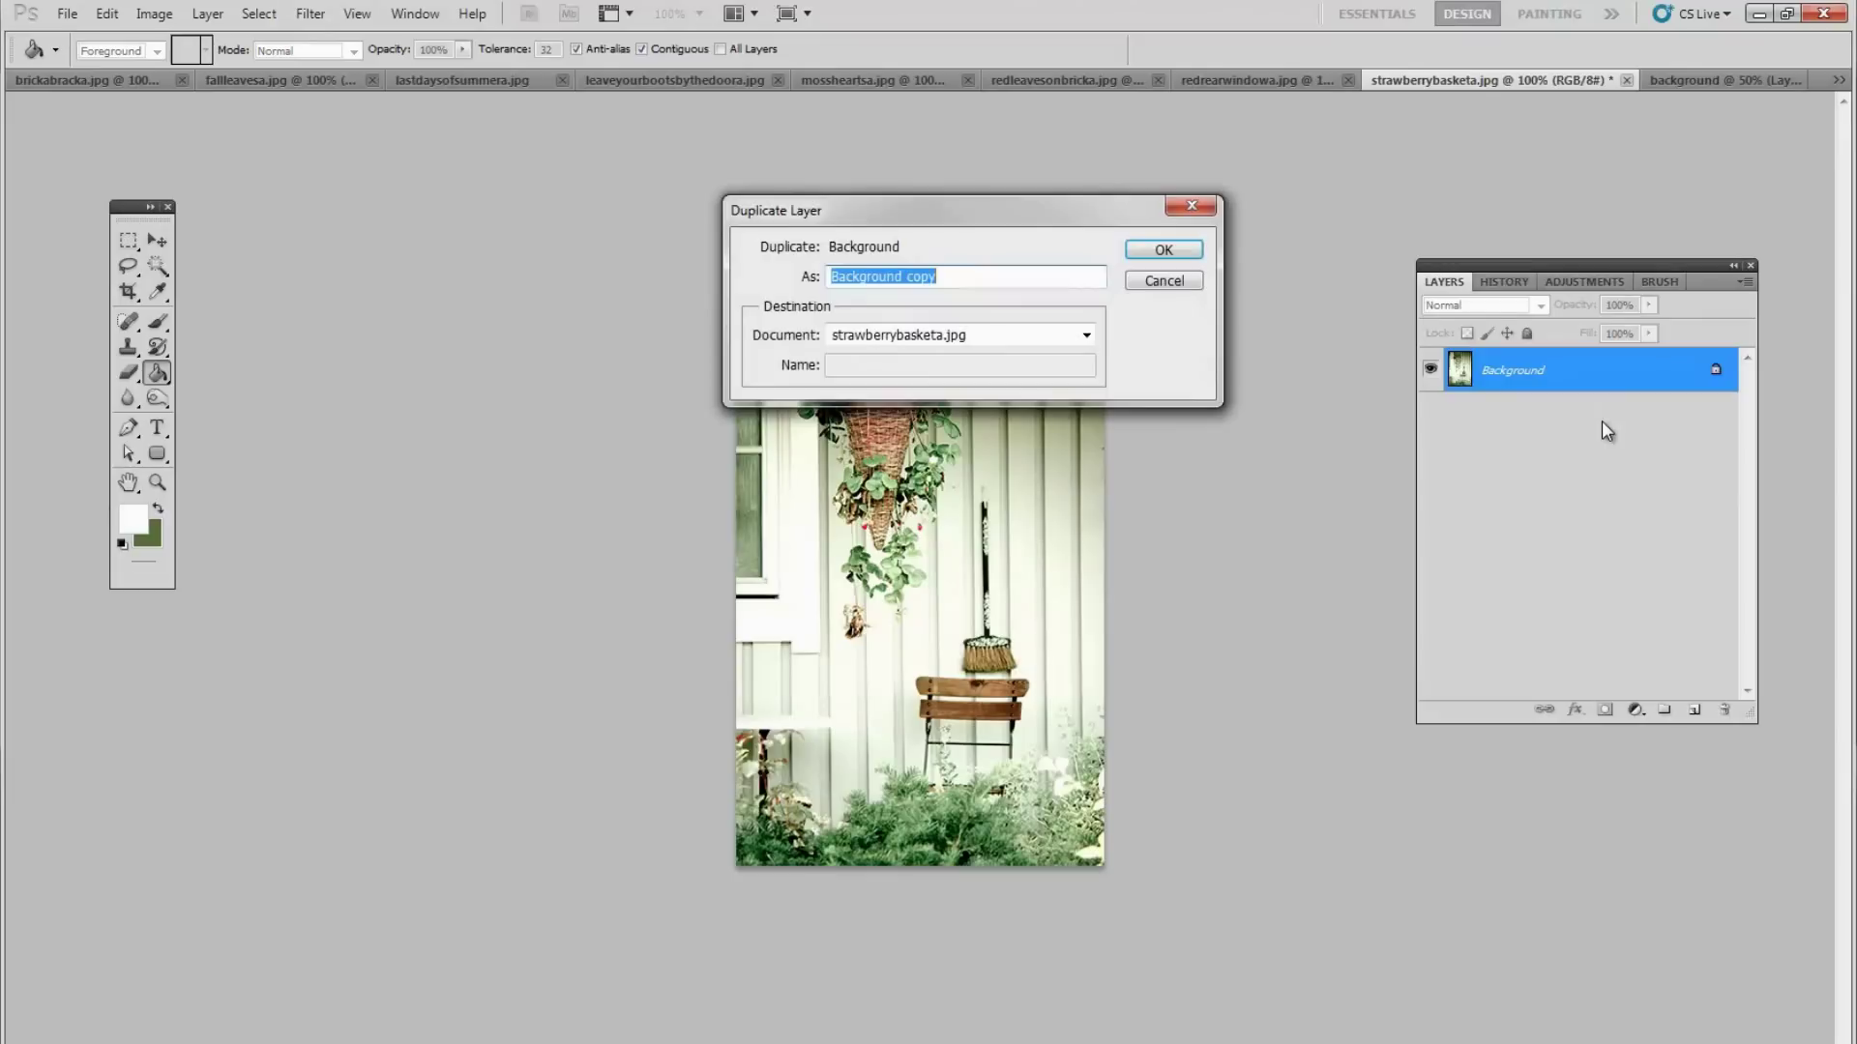
left_click_drag(1000, 210, 1000, 237)
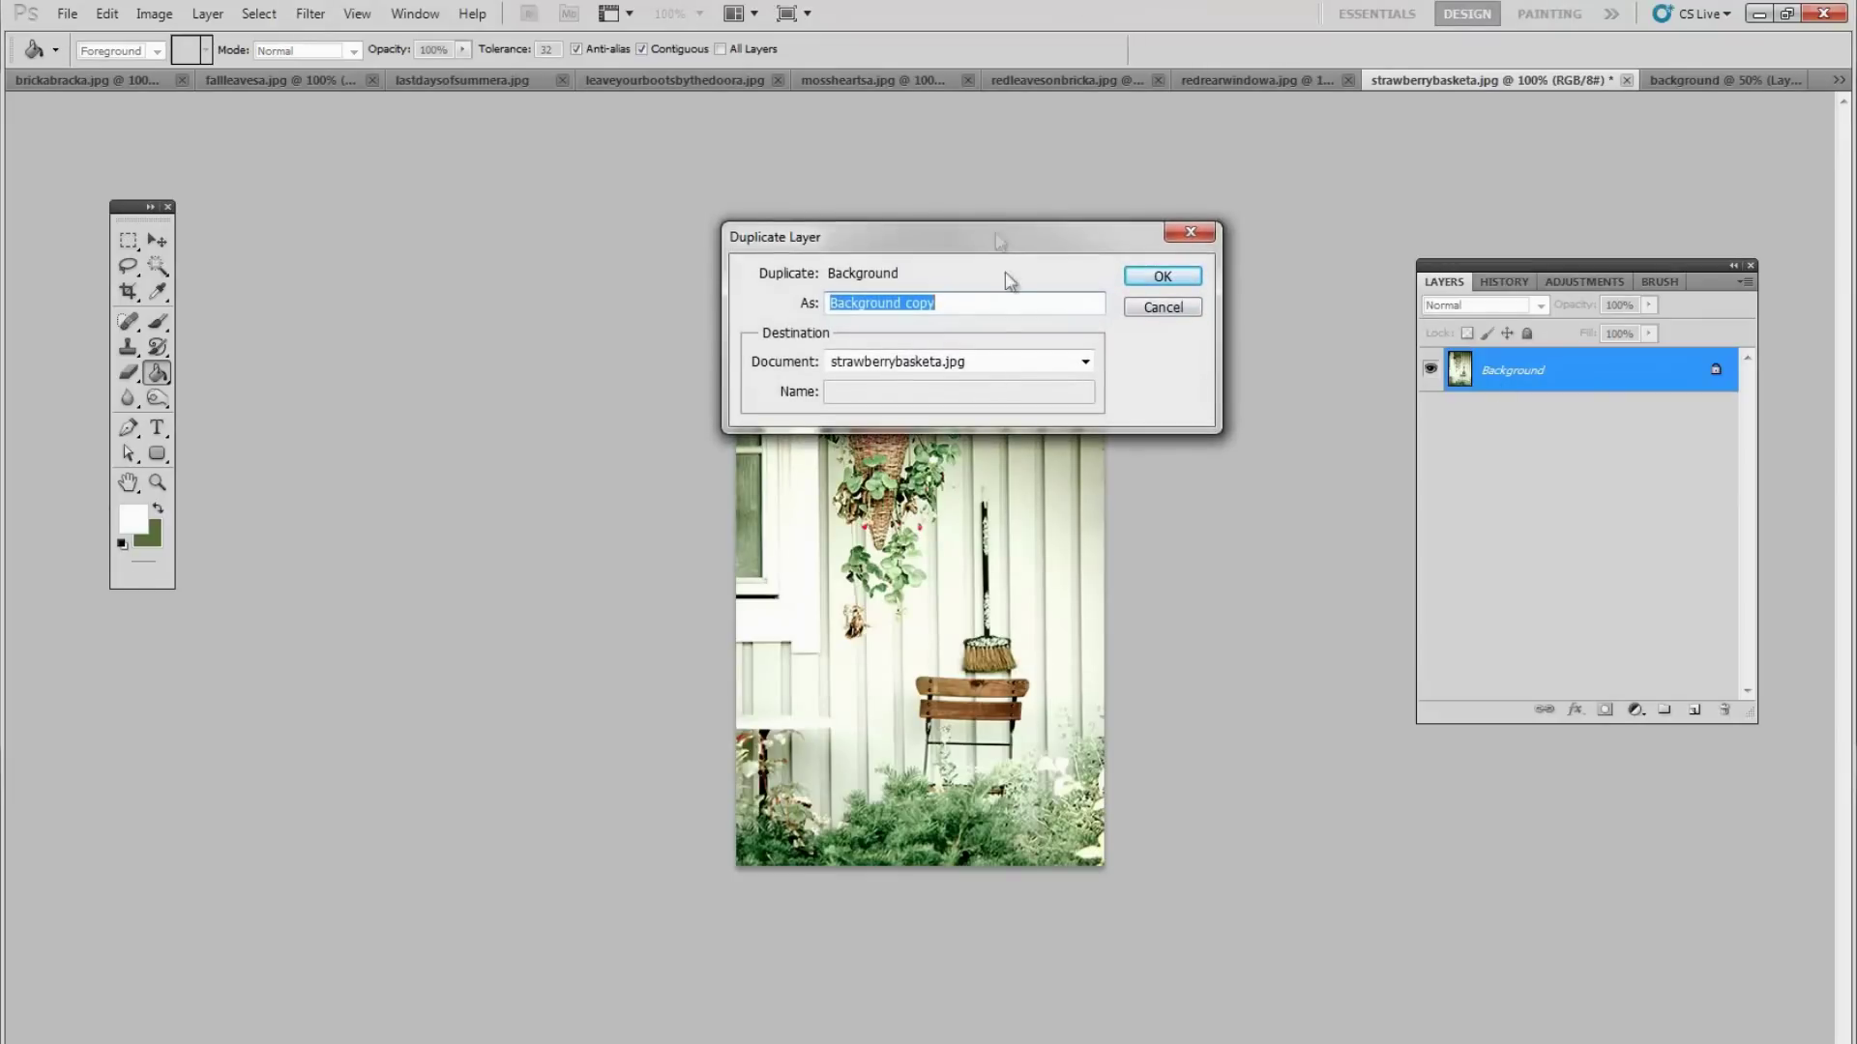
left_click(1085, 361)
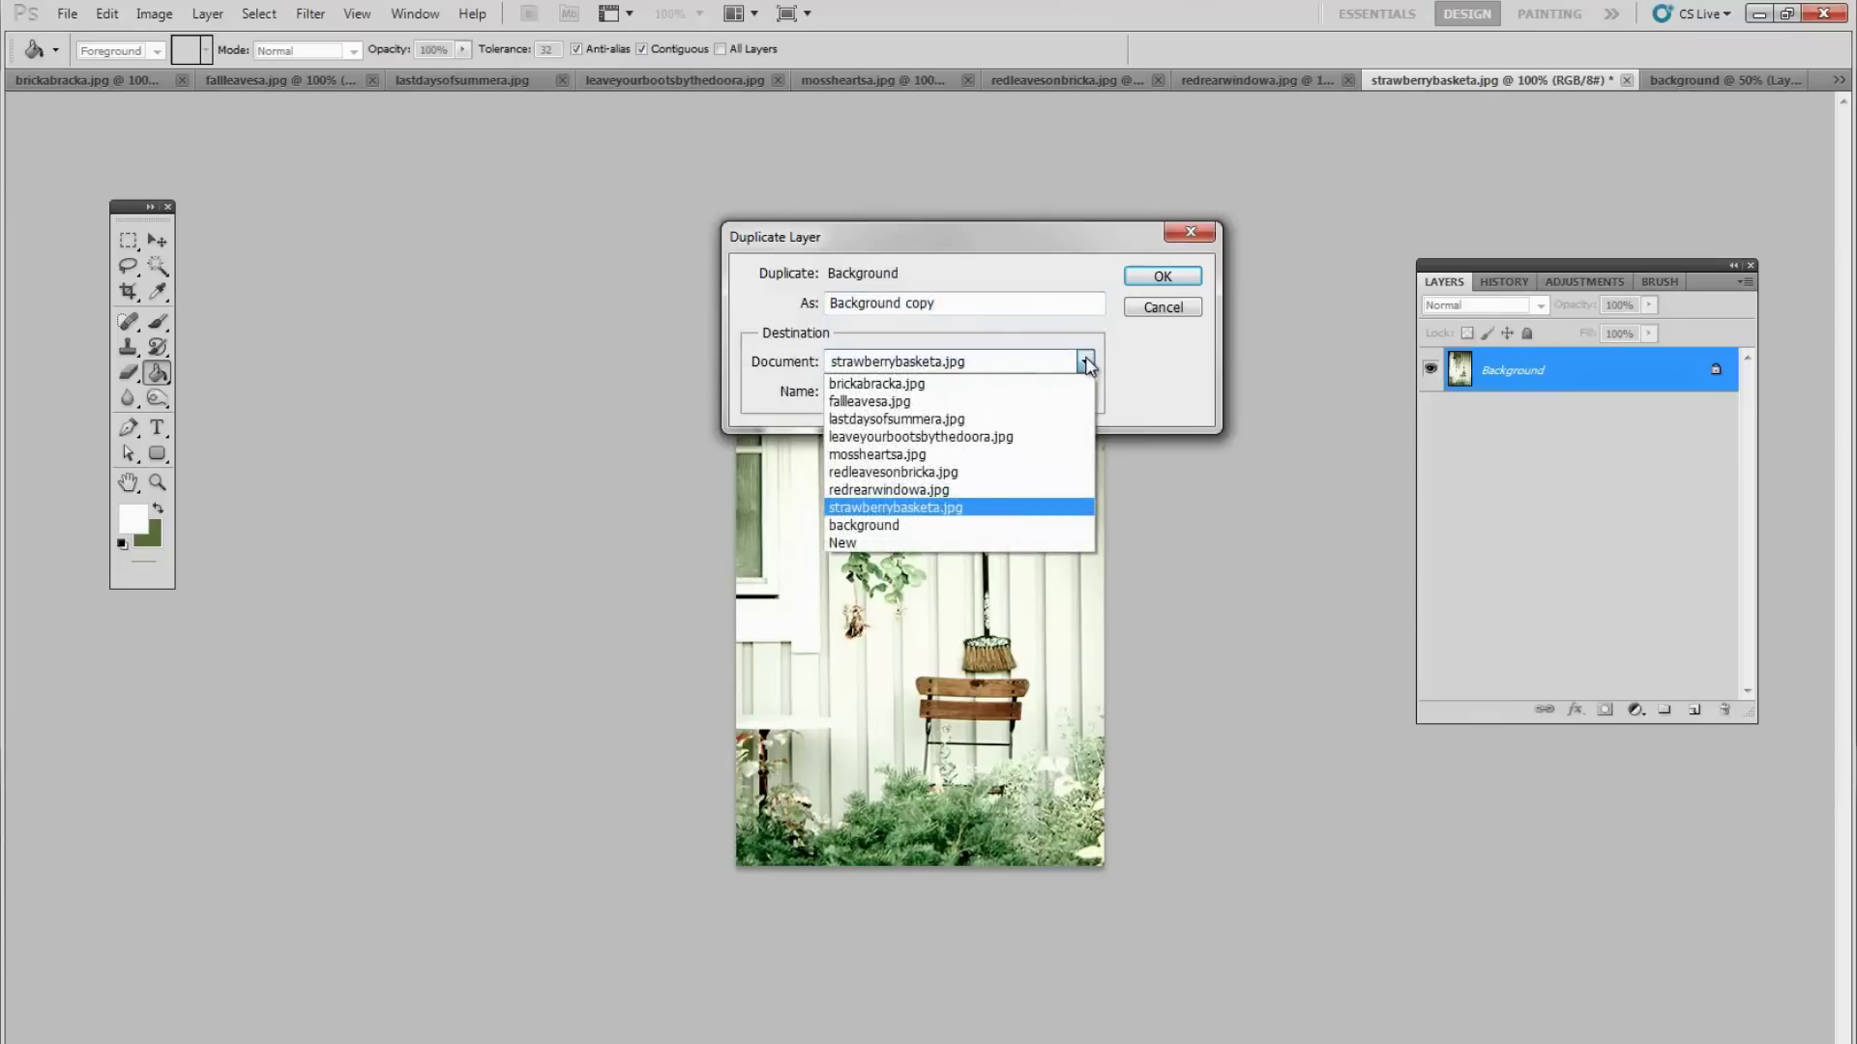
left_click(897, 527)
left_click(1129, 277)
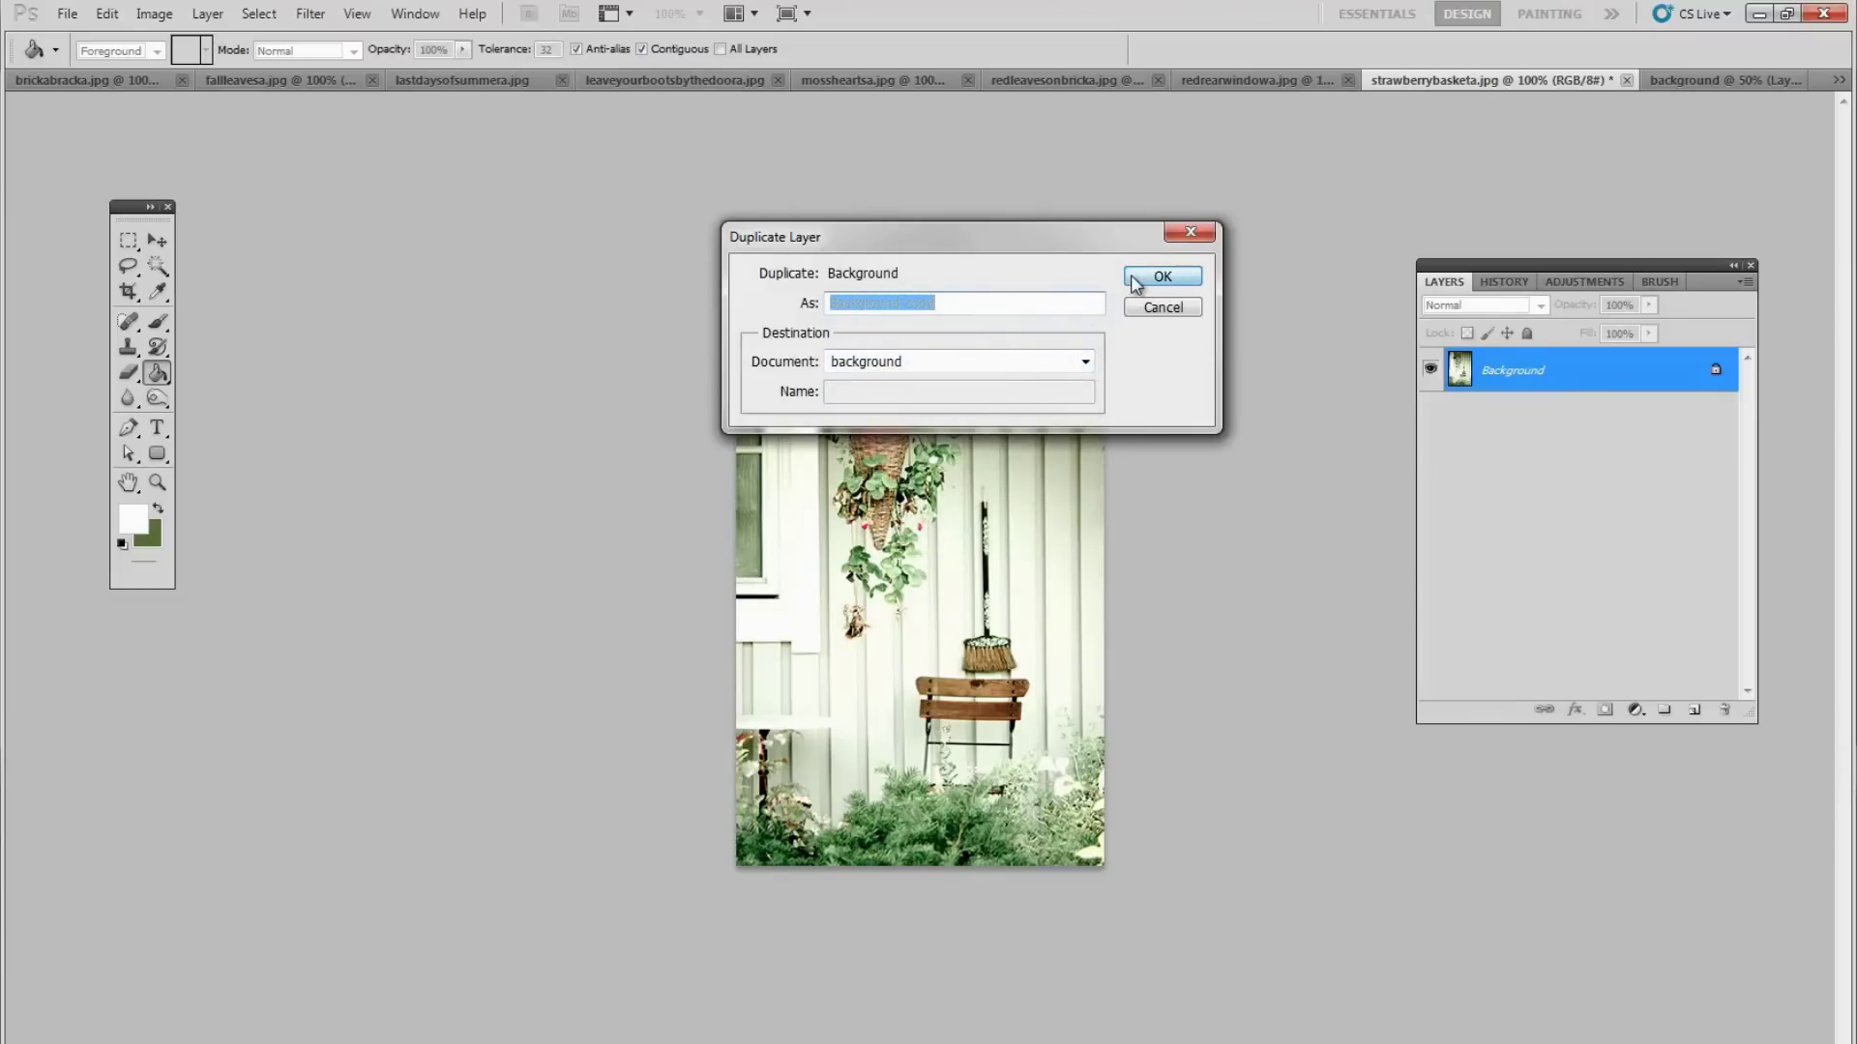
left_click(1671, 77)
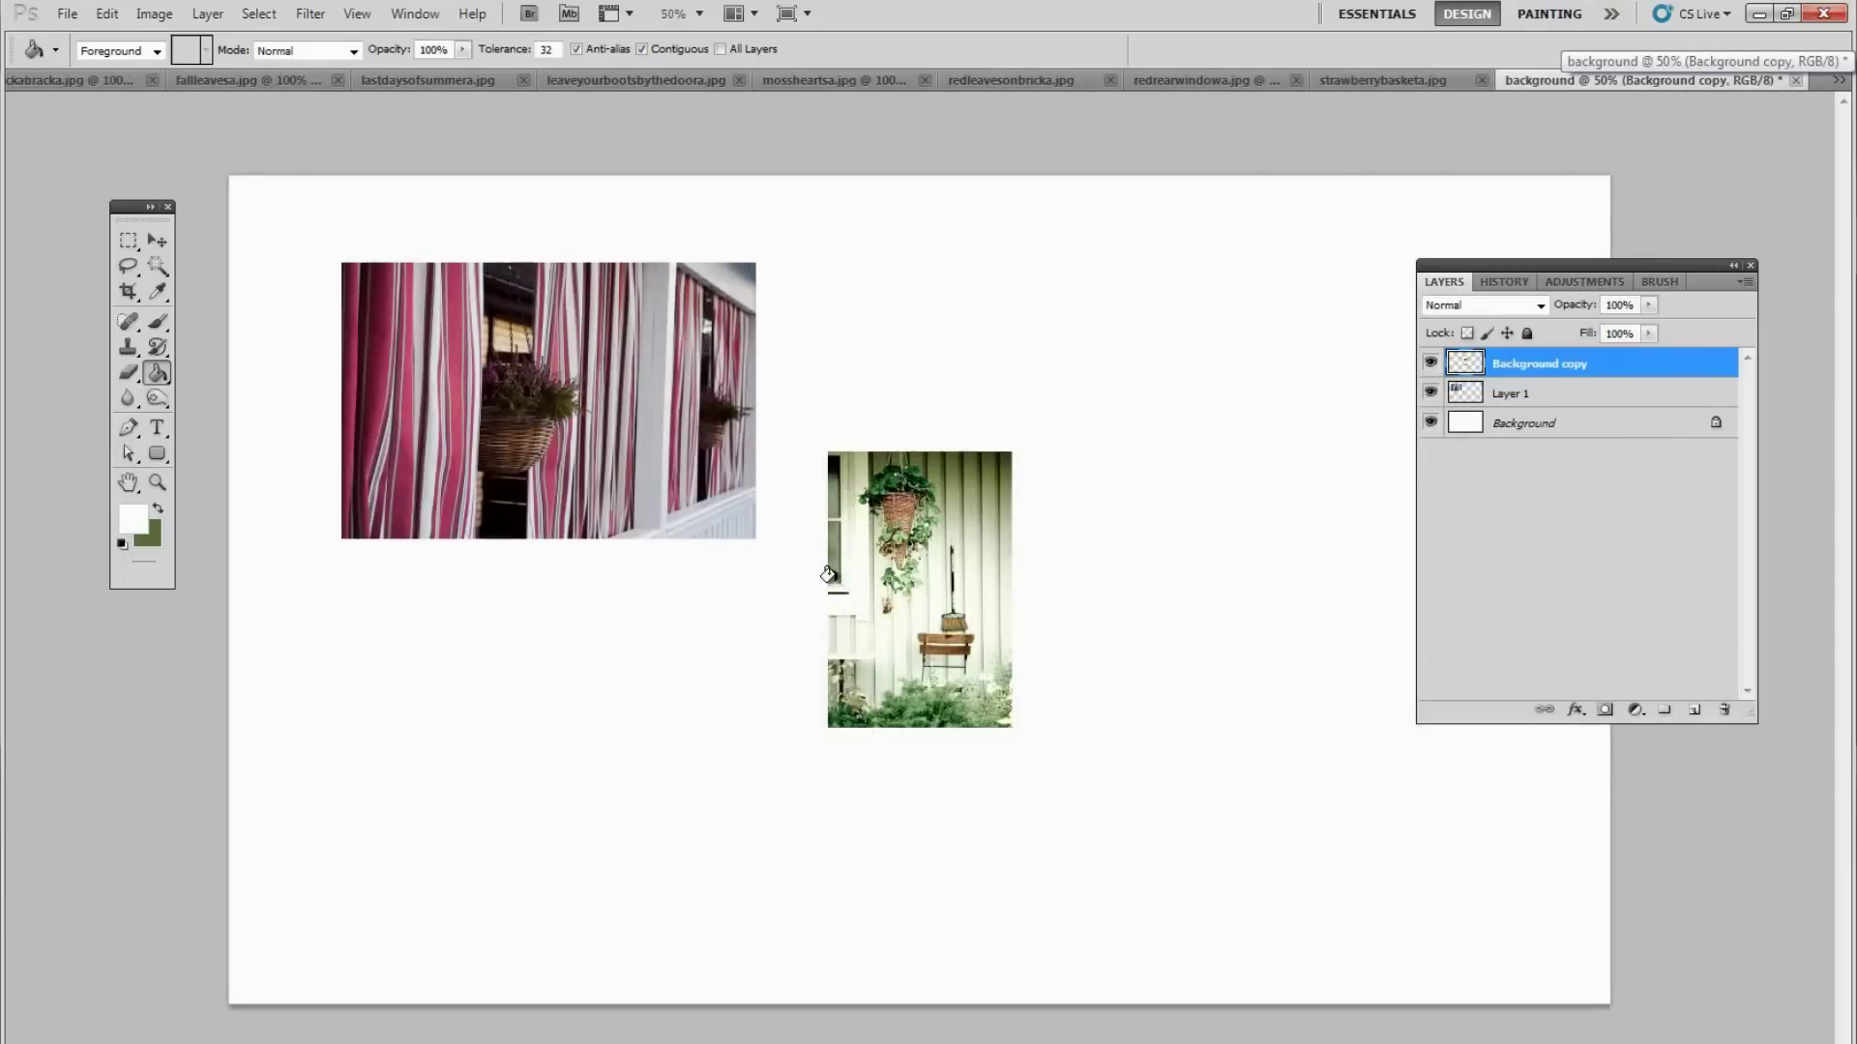
Close the strawberry basket photo without saving changes
left_click(1390, 80)
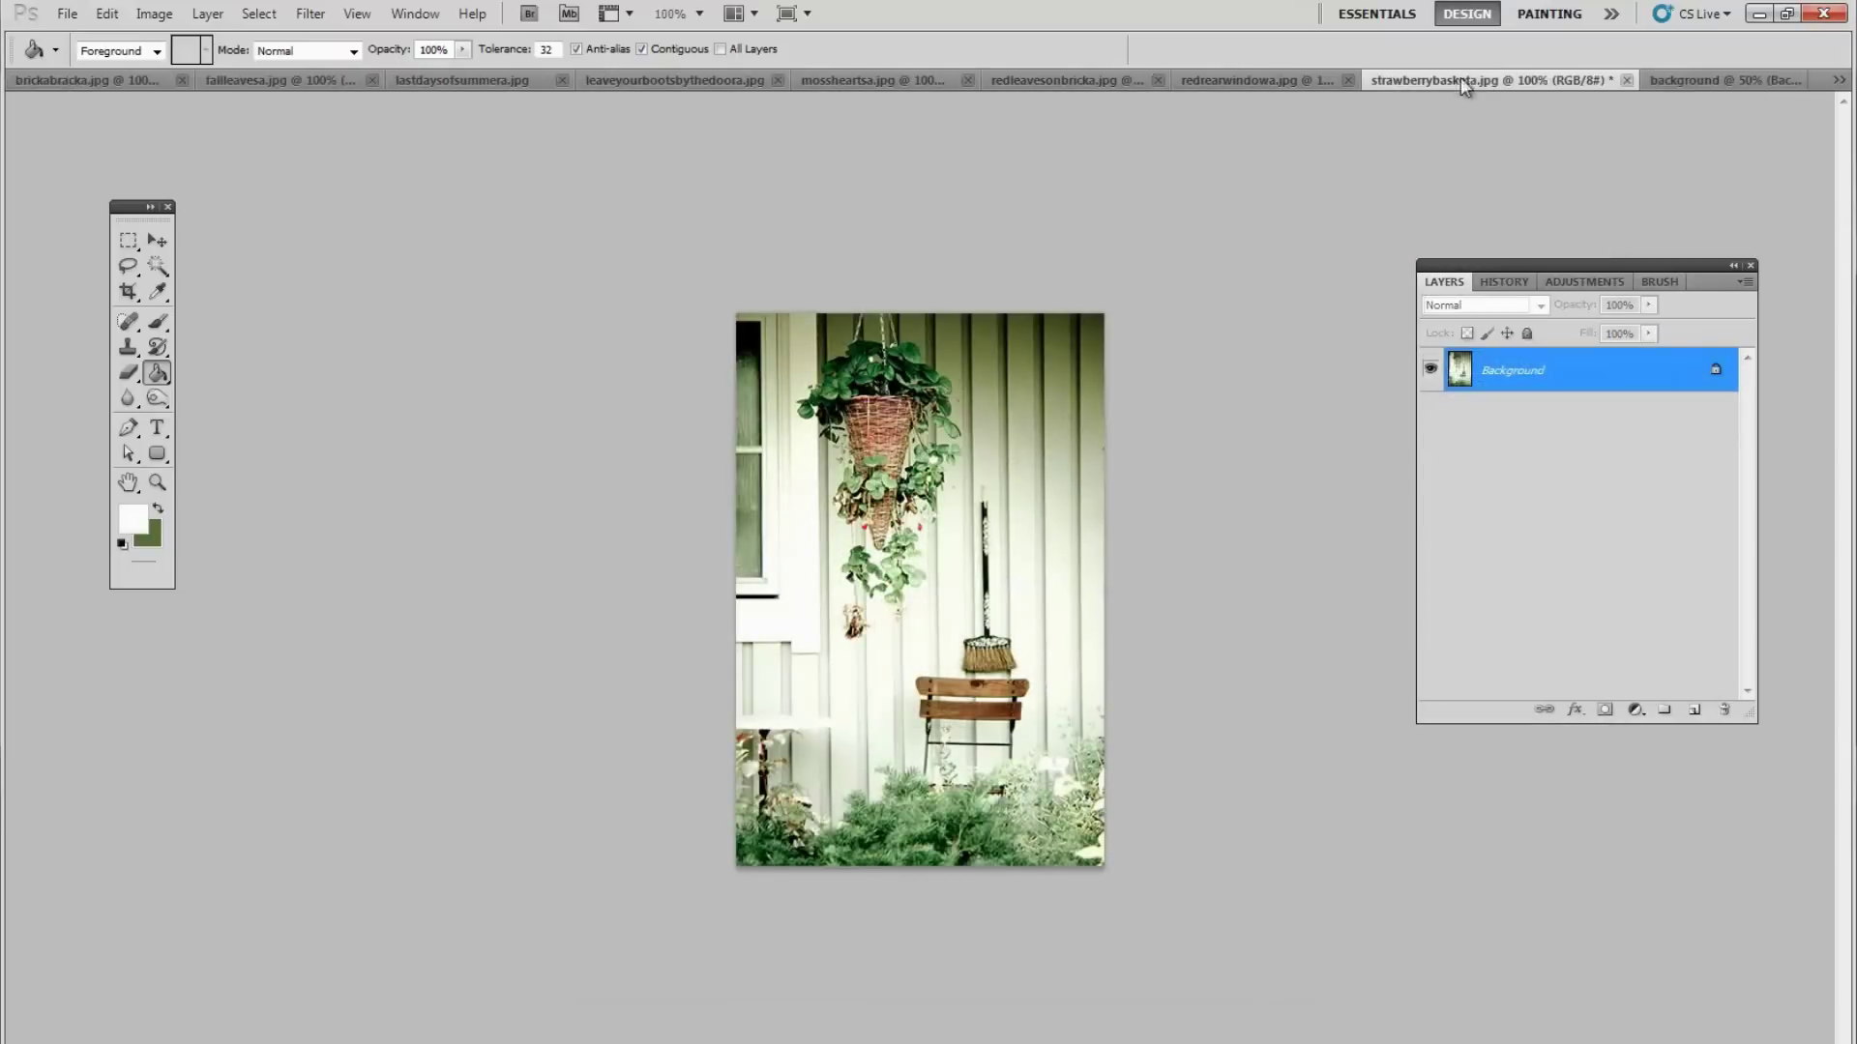
left_click(1626, 80)
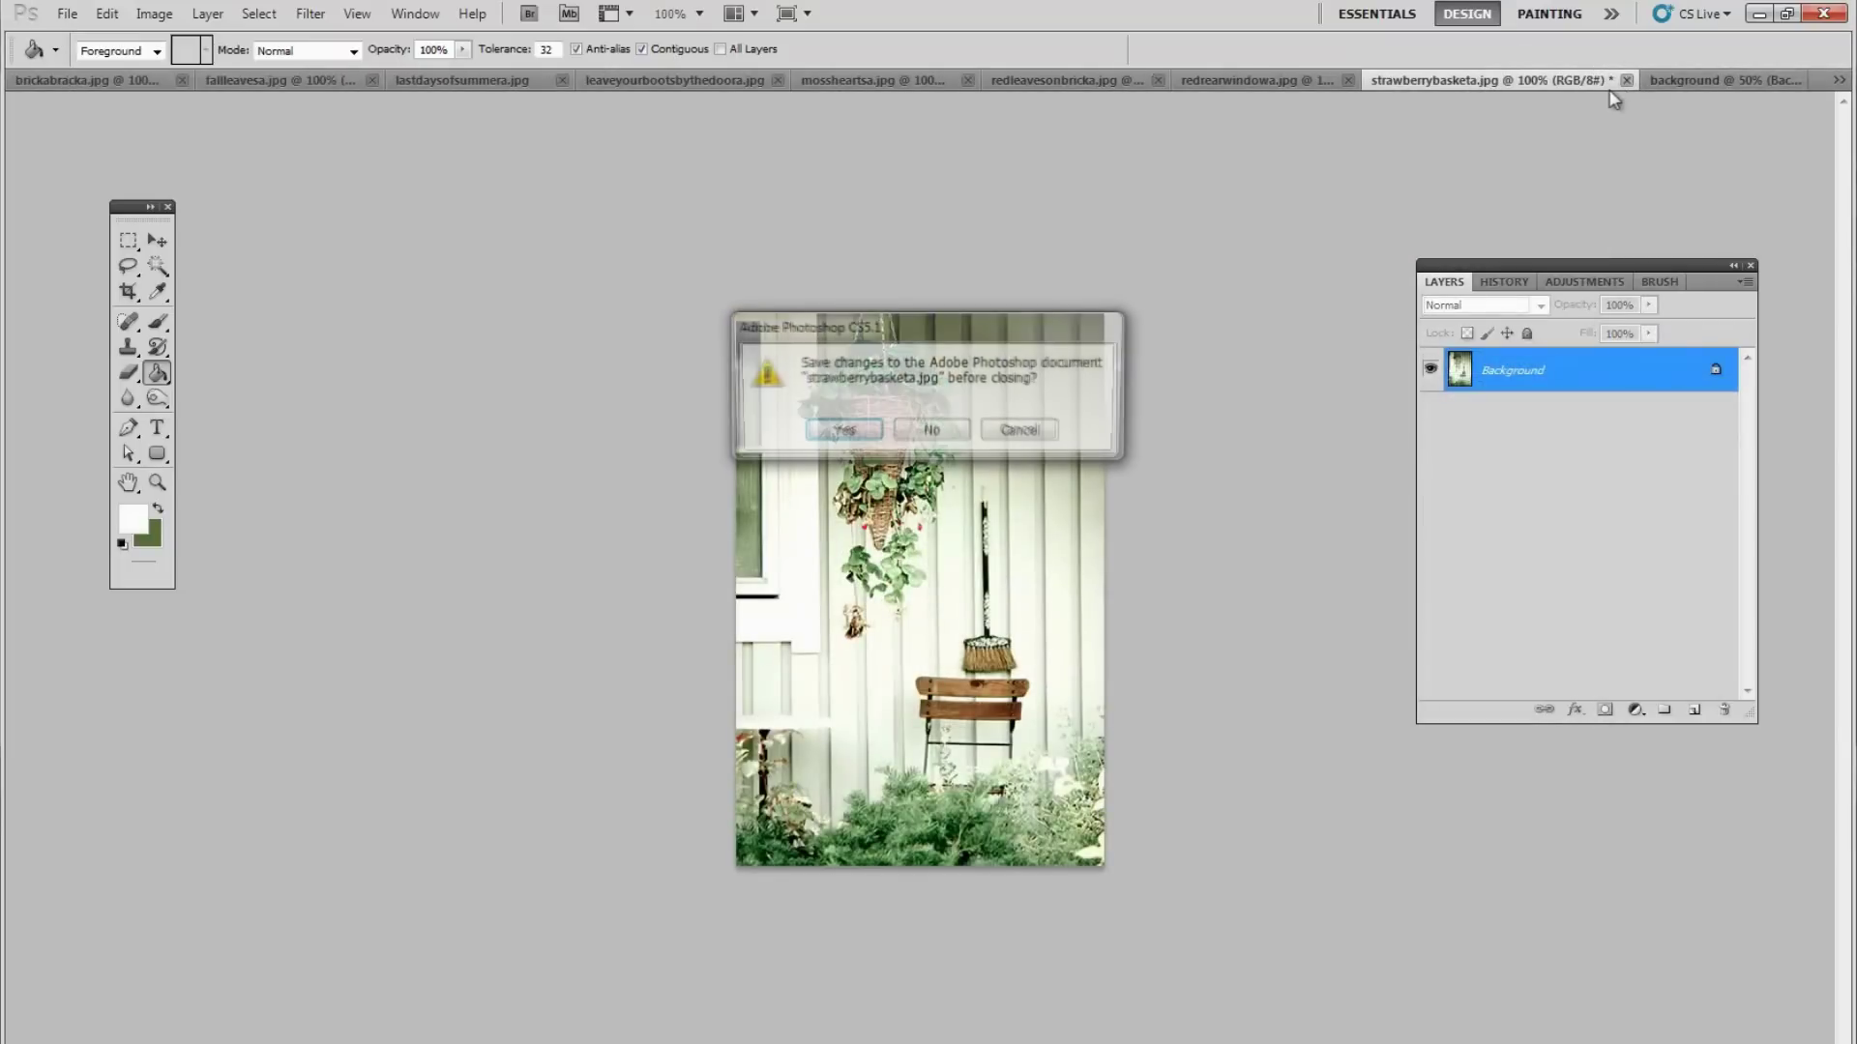
left_click(943, 430)
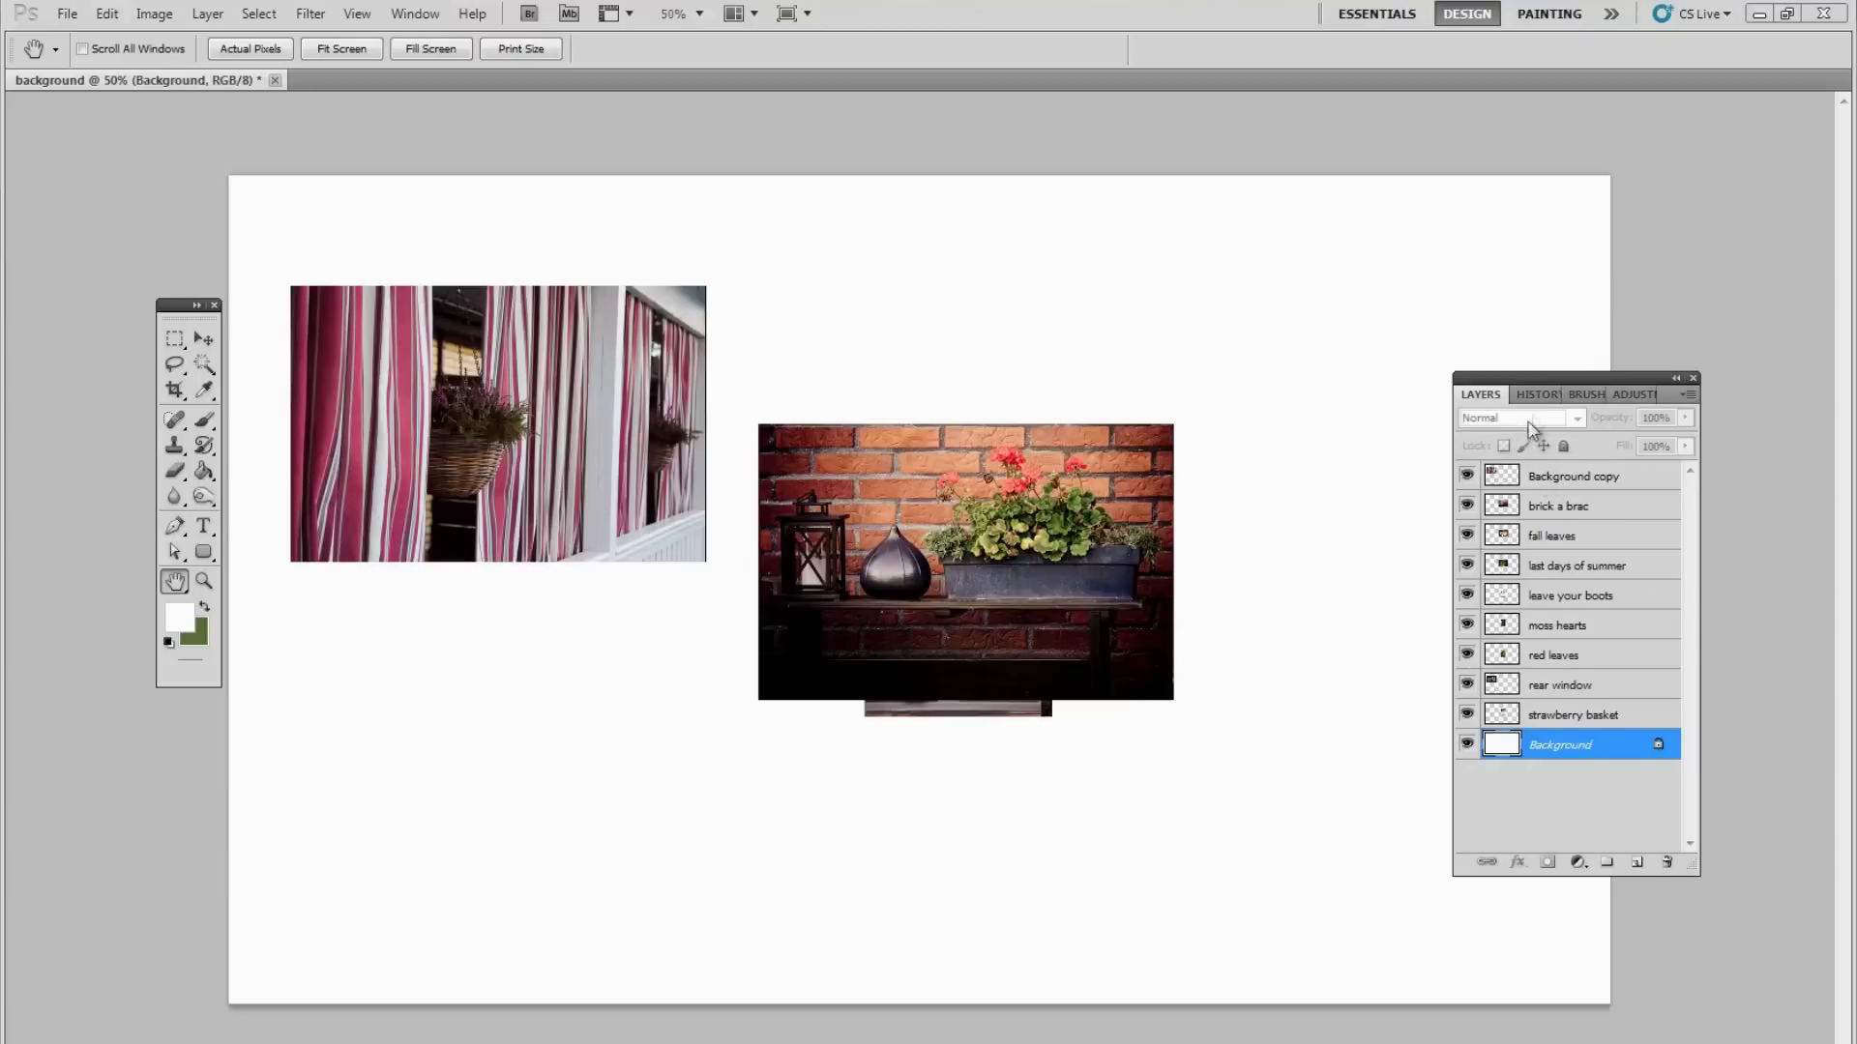
left_click_drag(1540, 379, 1492, 170)
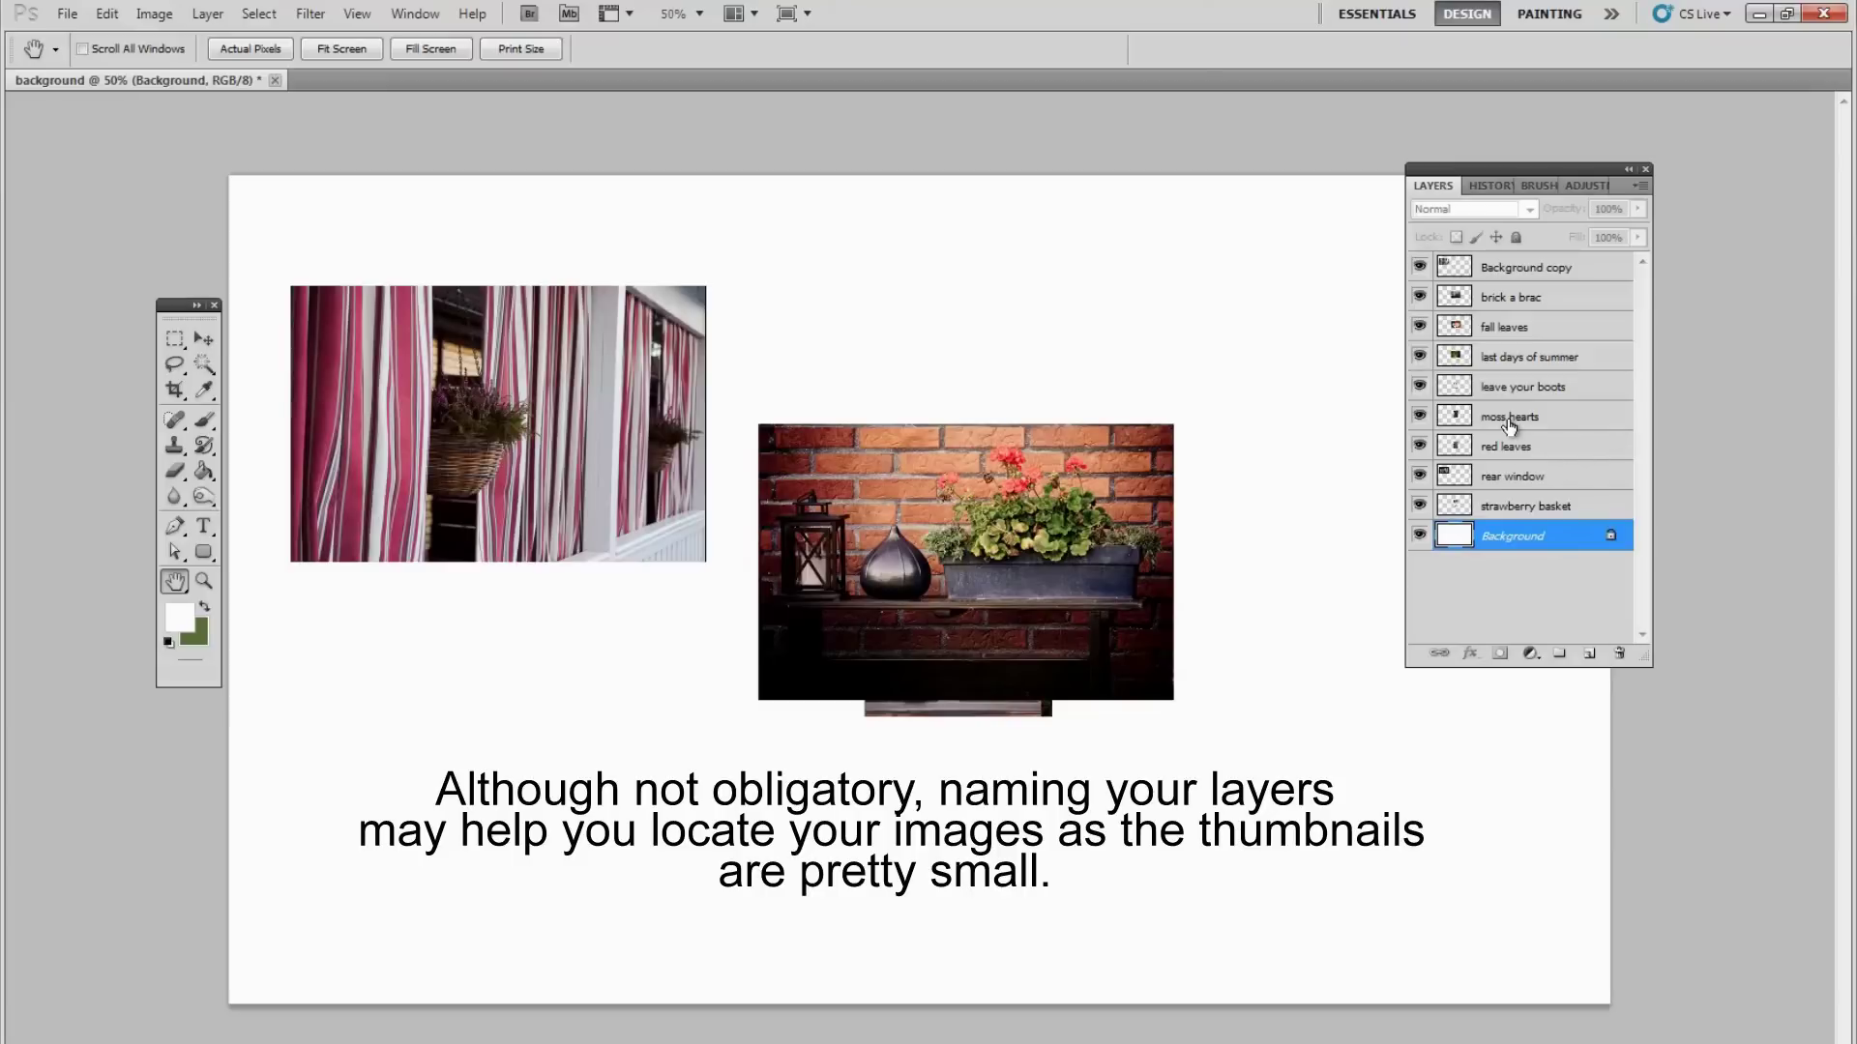
left_click(1504, 298)
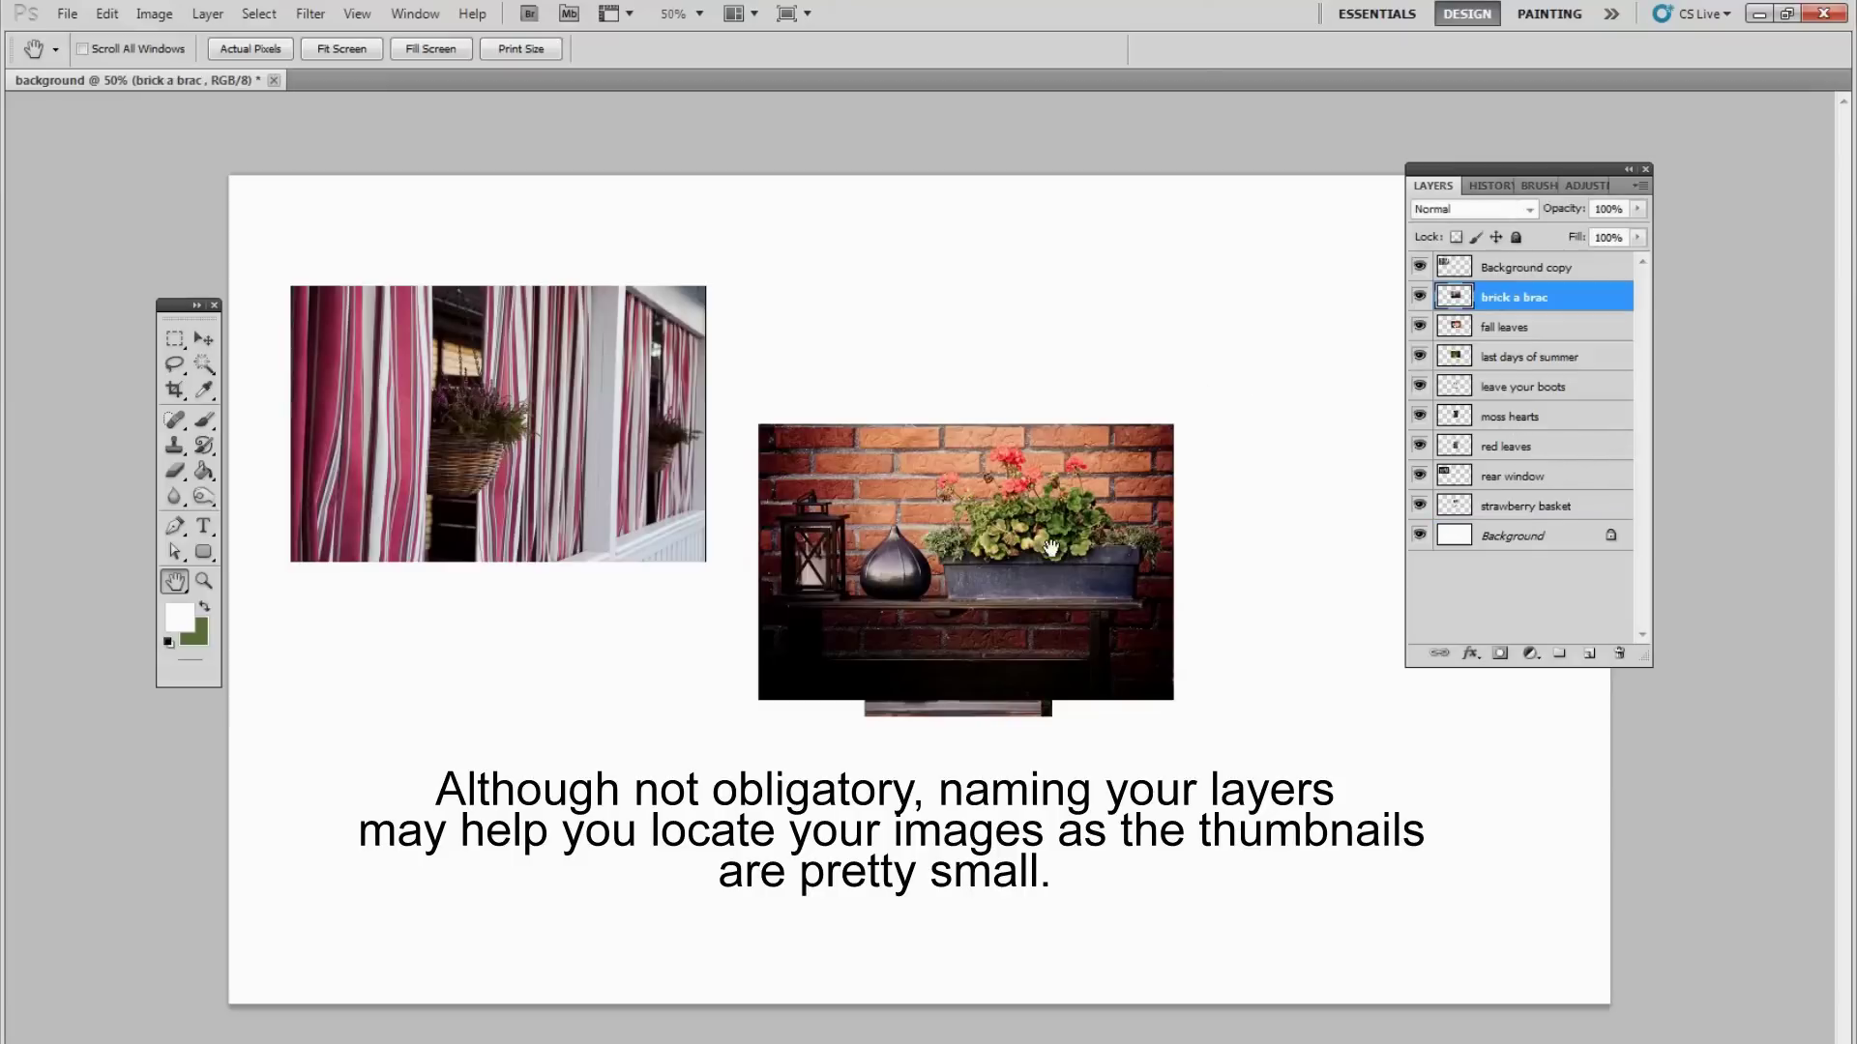
left_click(1545, 332)
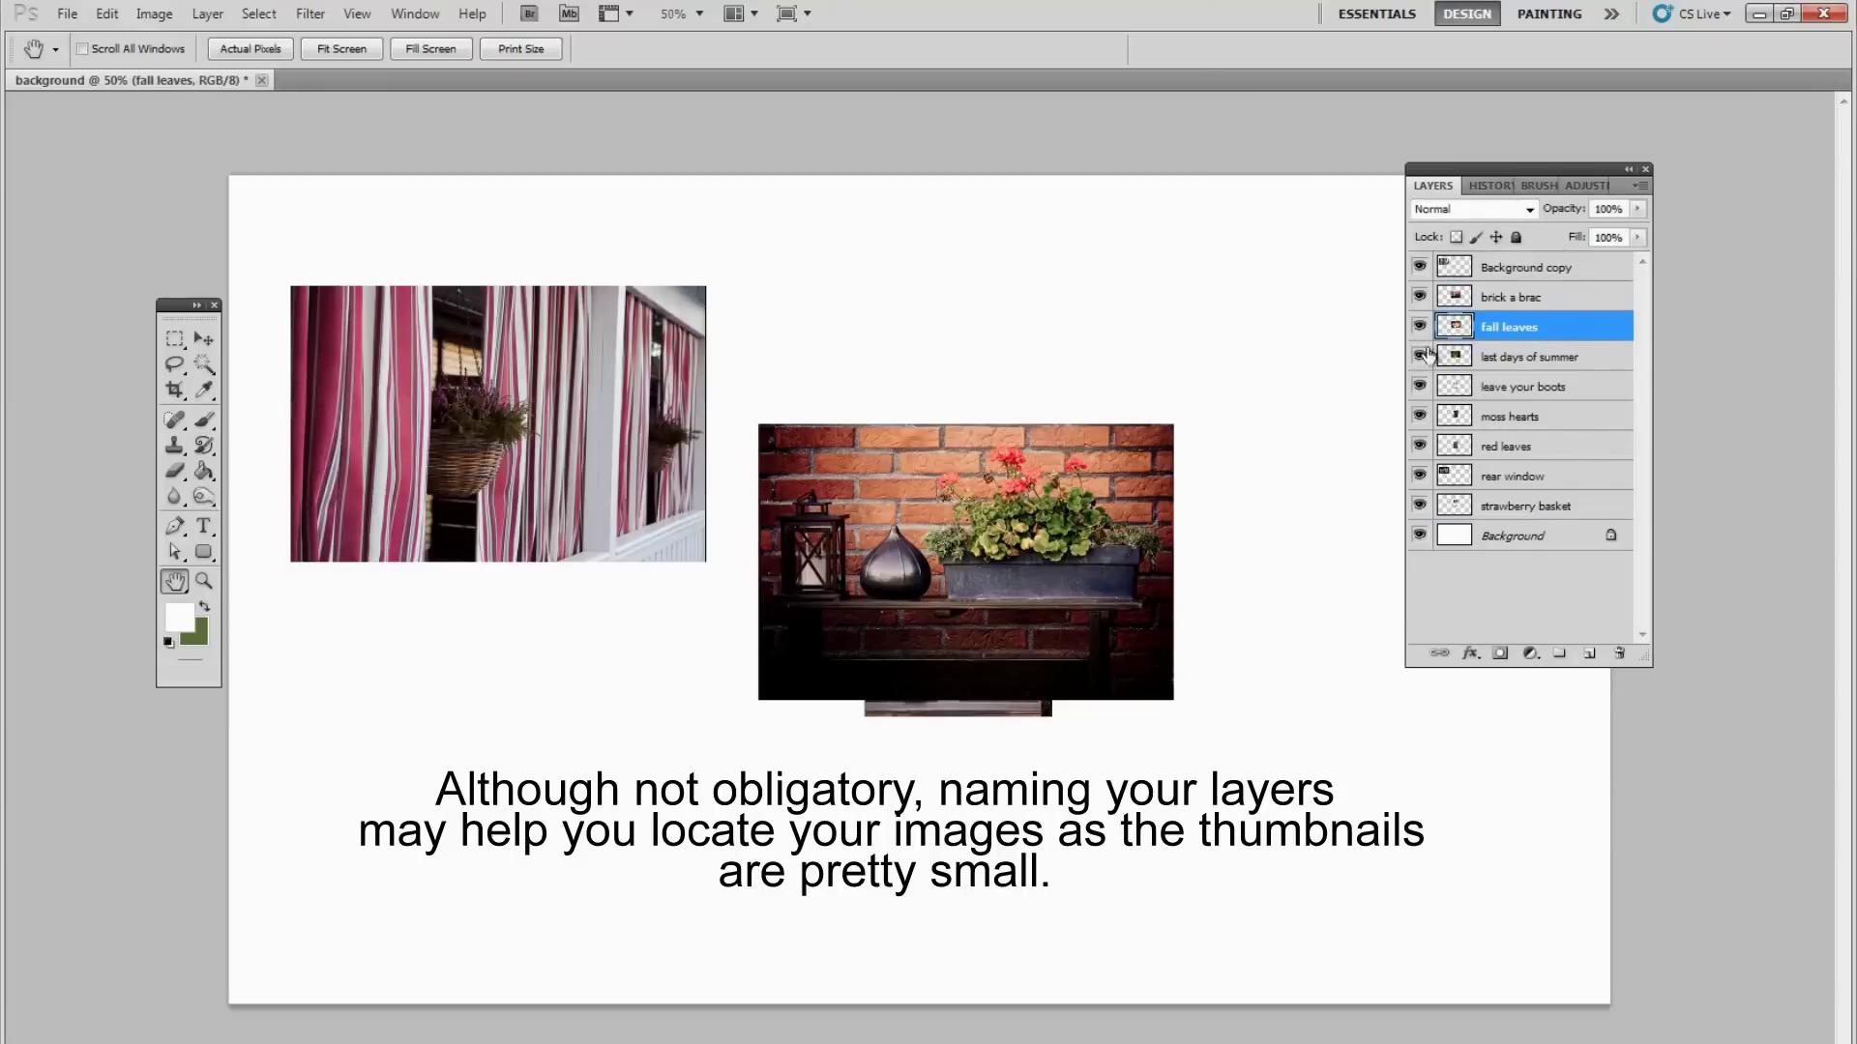
left_click(1421, 298)
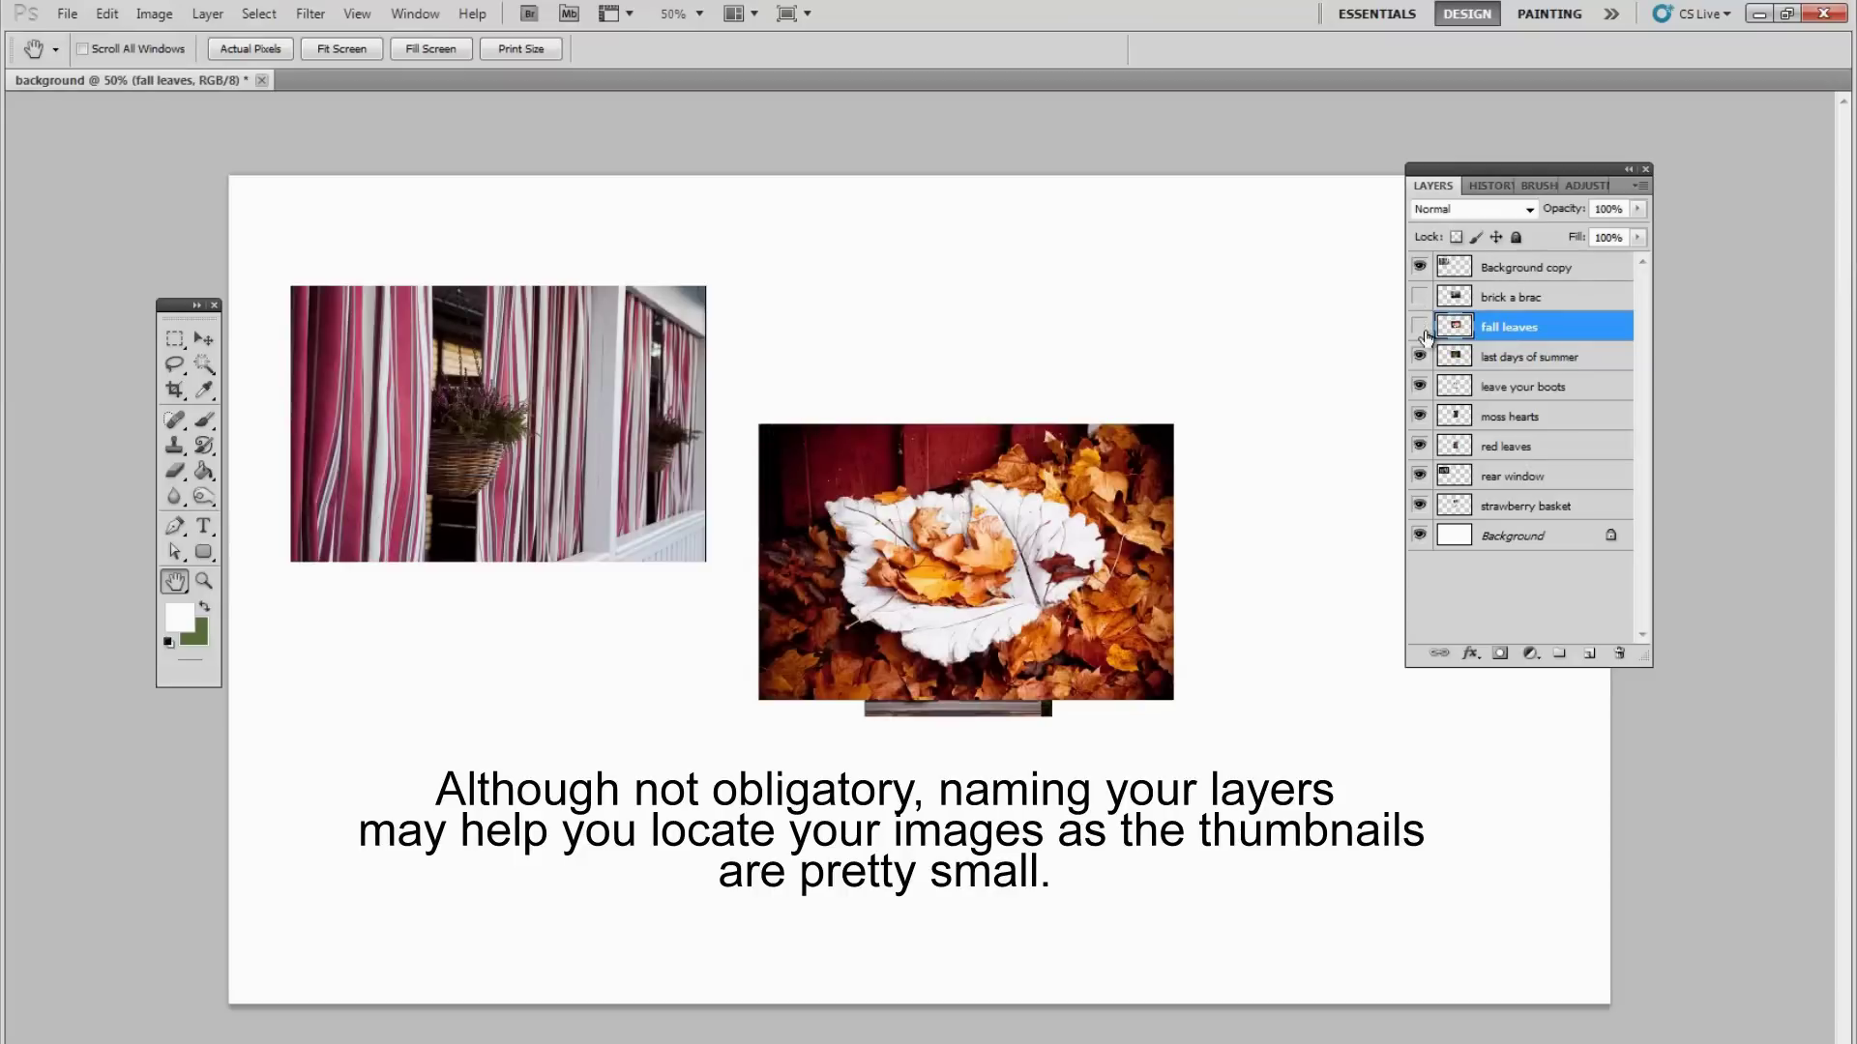
left_click(1418, 327)
left_click(1419, 357)
left_click(1418, 386)
left_click(1418, 357)
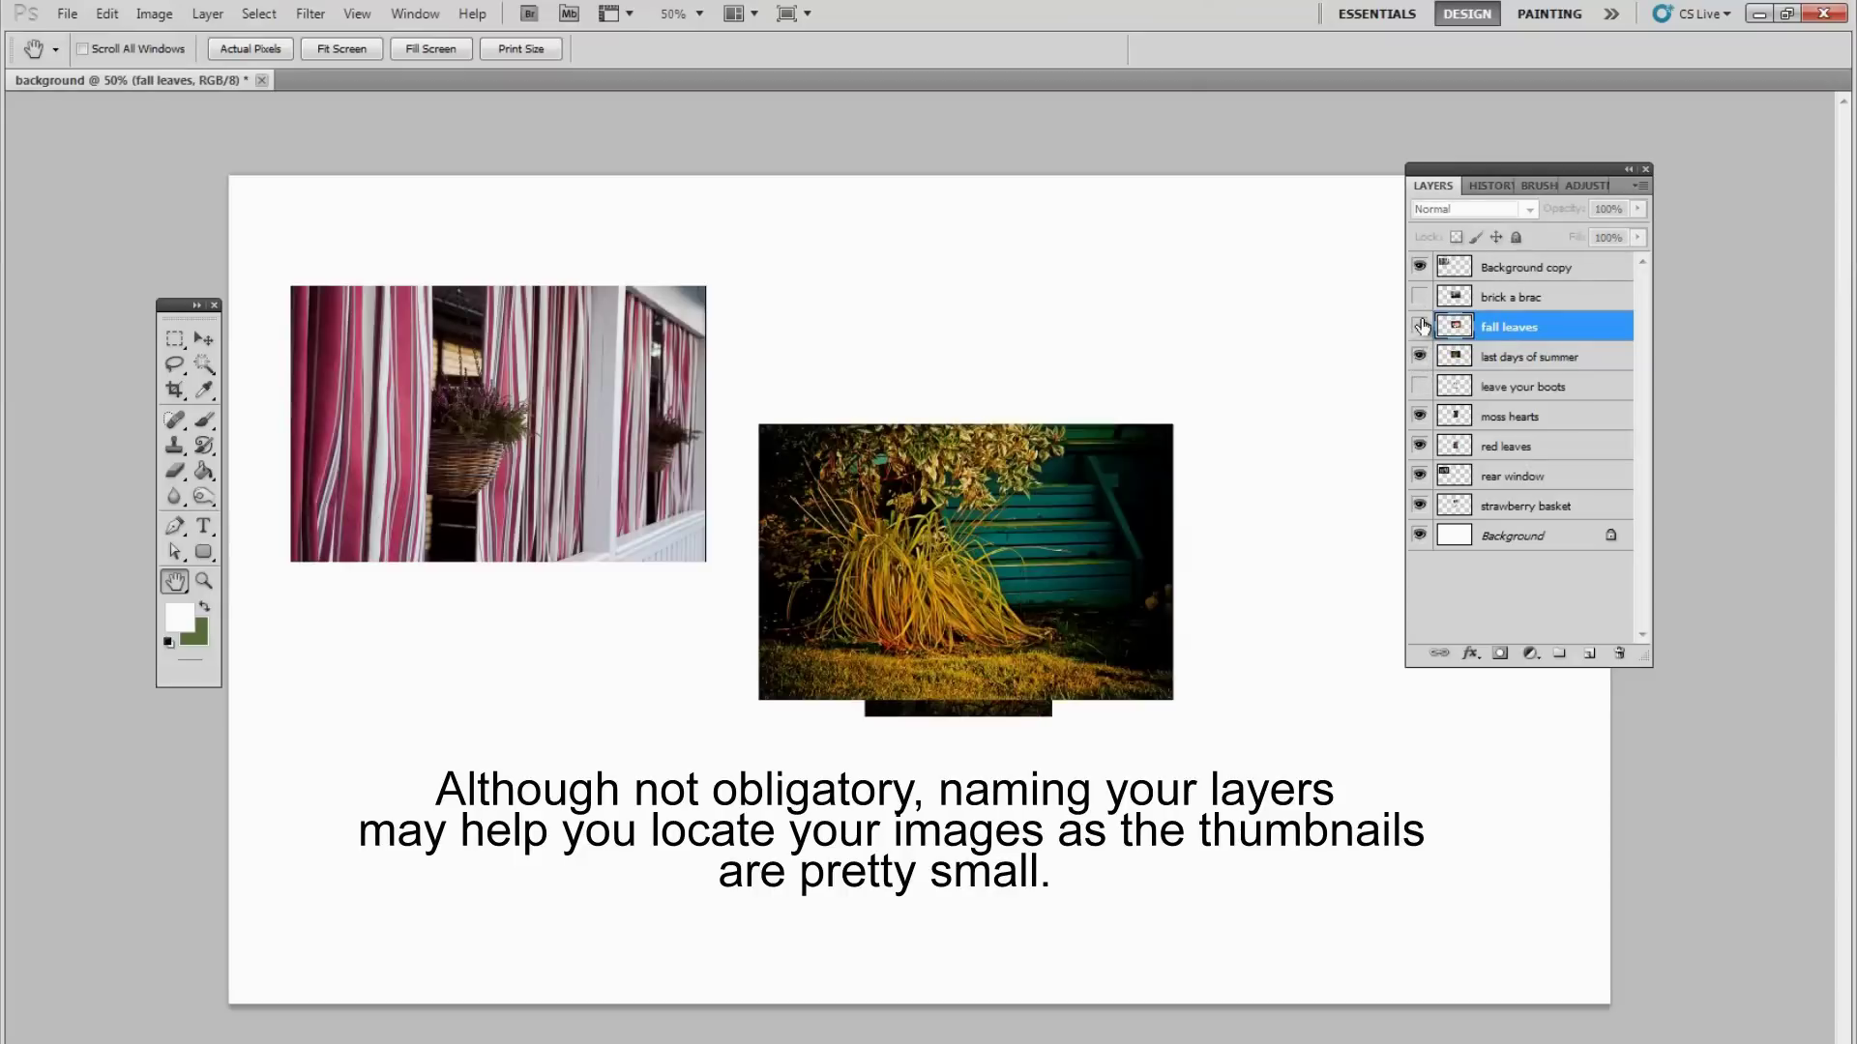
left_click(1419, 327)
left_click(1419, 386)
left_click(1418, 297)
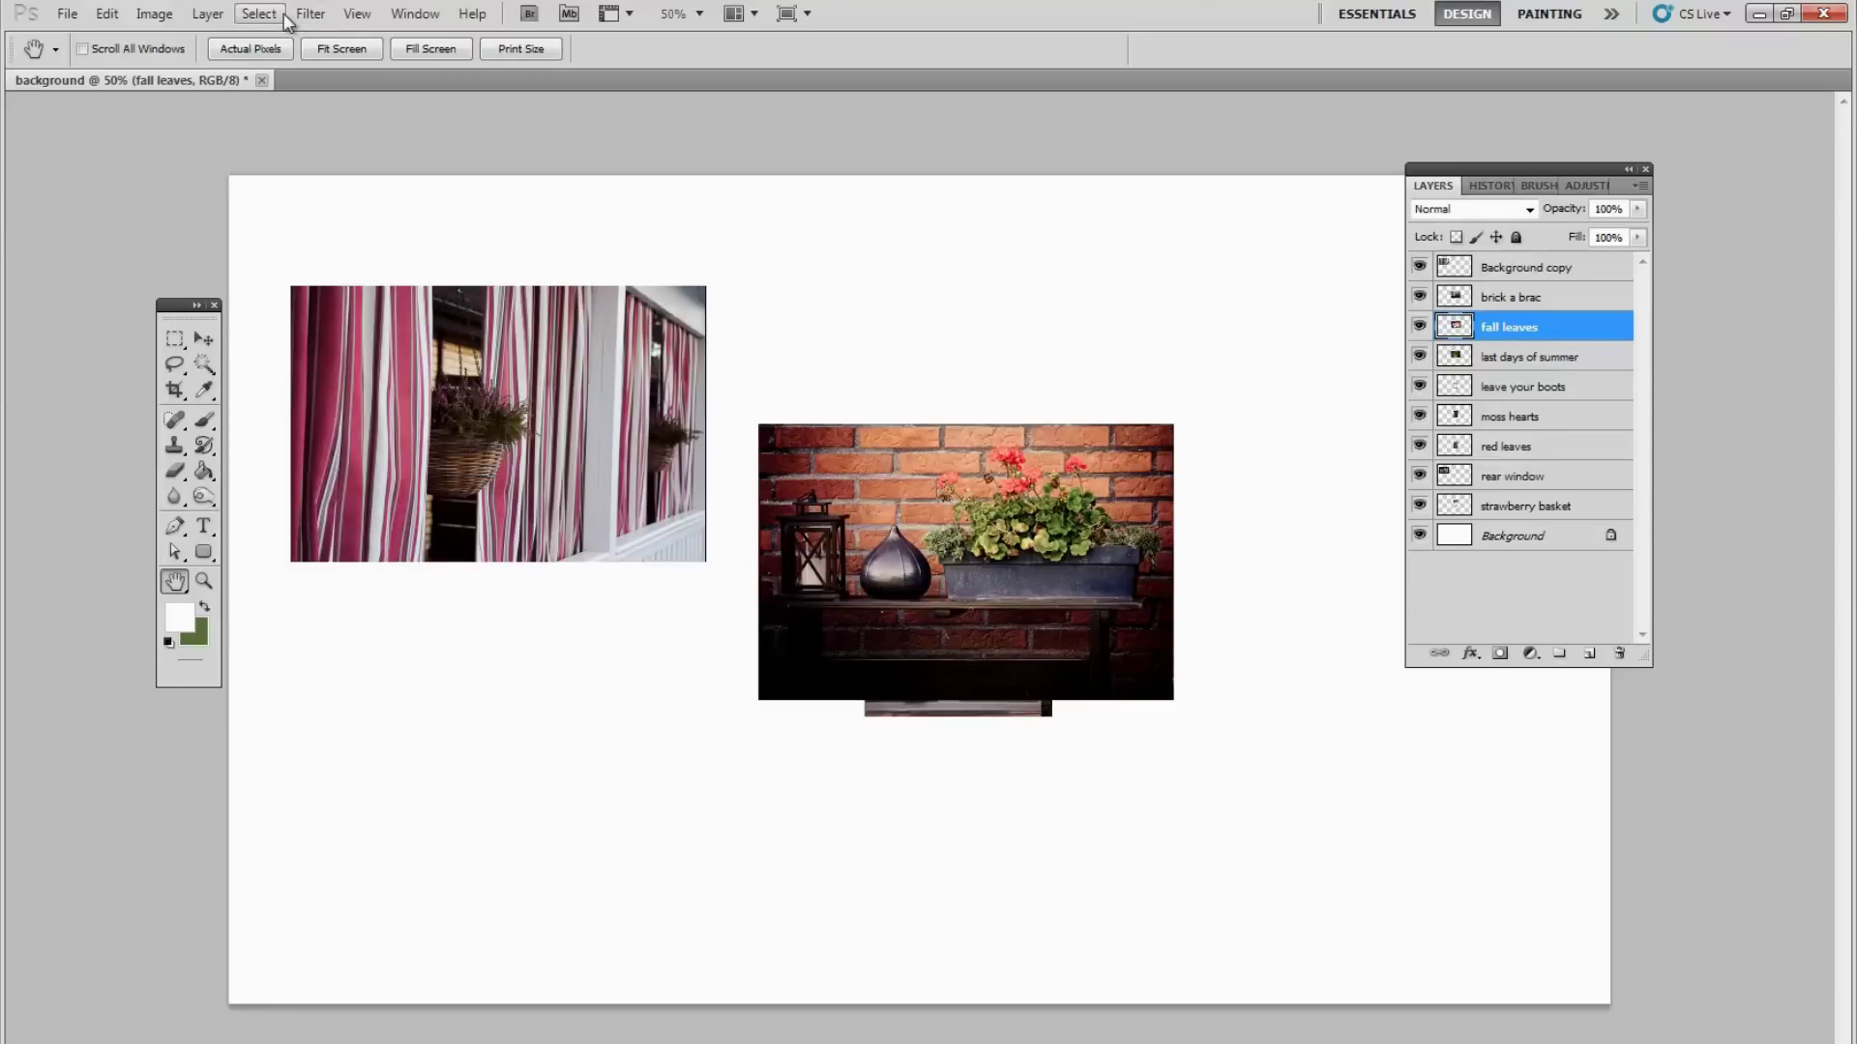
Confirm Smart Guides is checked under View > Show and leave it enabled
left_click(356, 14)
mouse_move(394, 340)
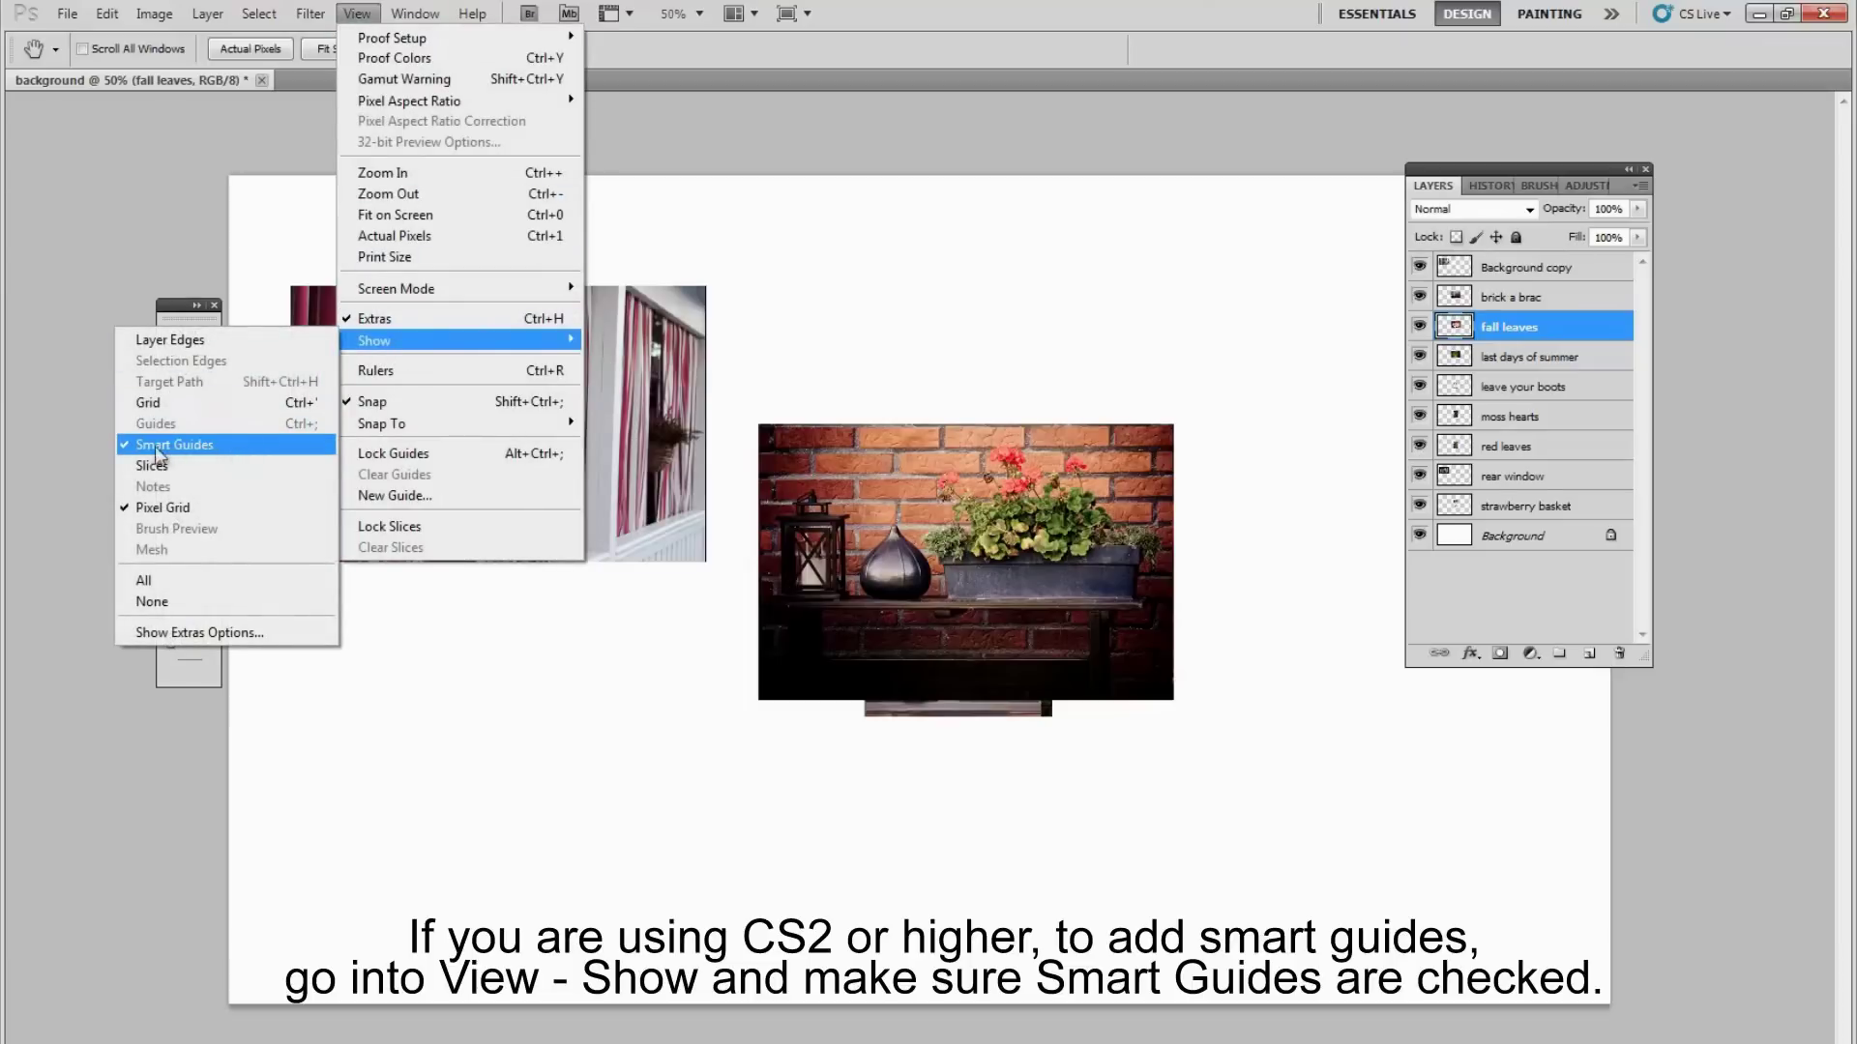
left_click(1191, 117)
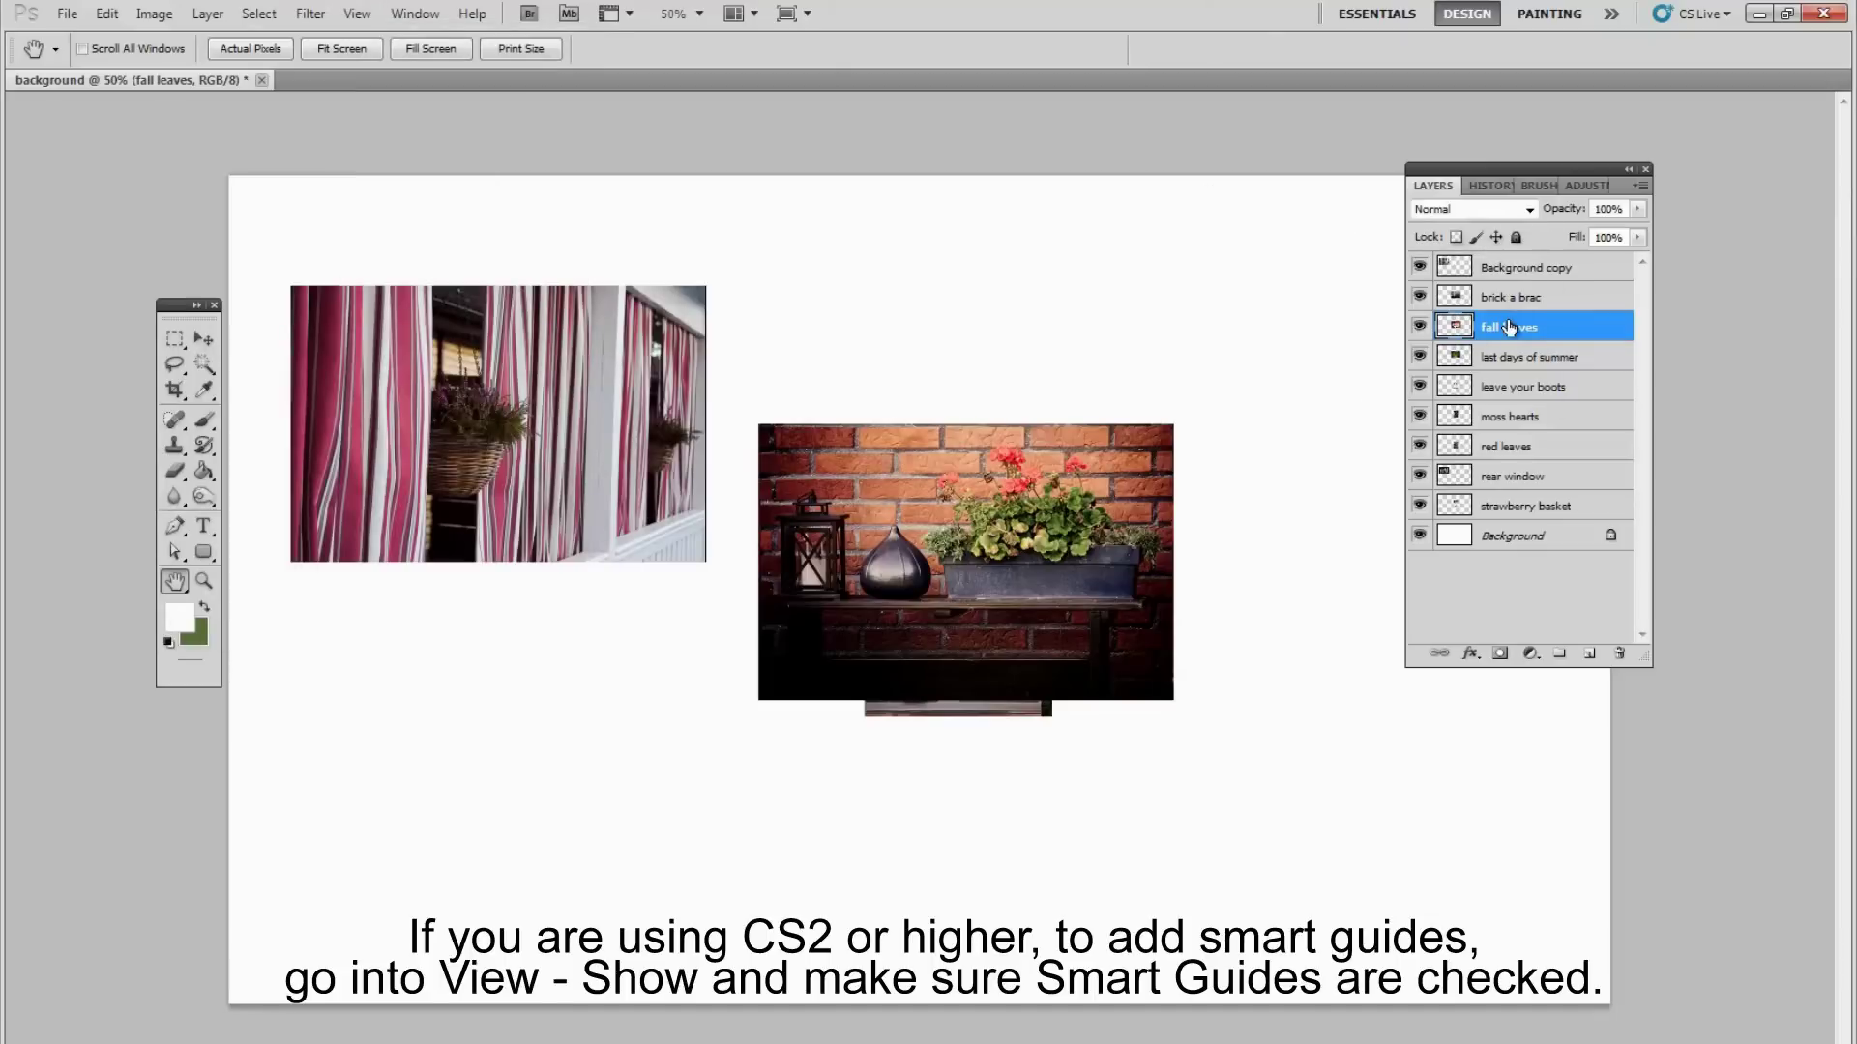
Move the fall leaves photo below the brick photo and the brick a brac photo into the top row
left_click(207, 340)
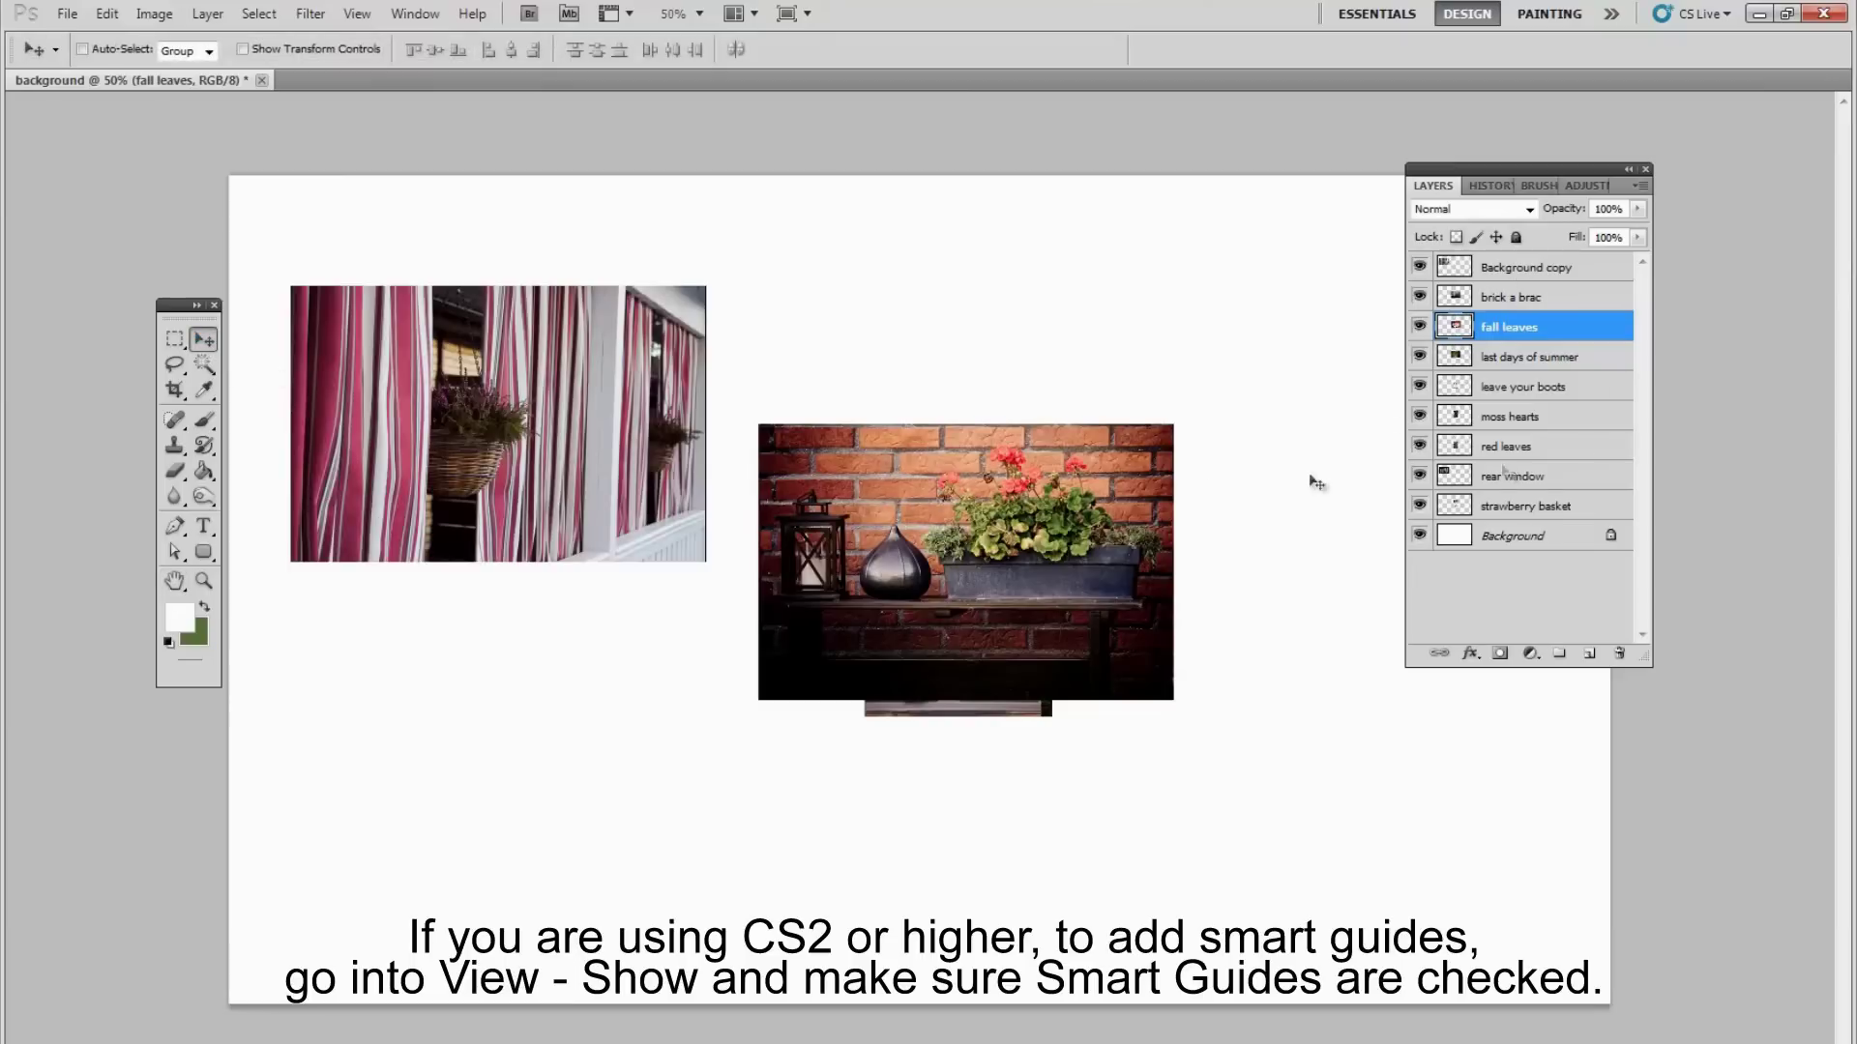
left_click_drag(960, 478, 974, 329)
left_click_drag(798, 324, 316, 617)
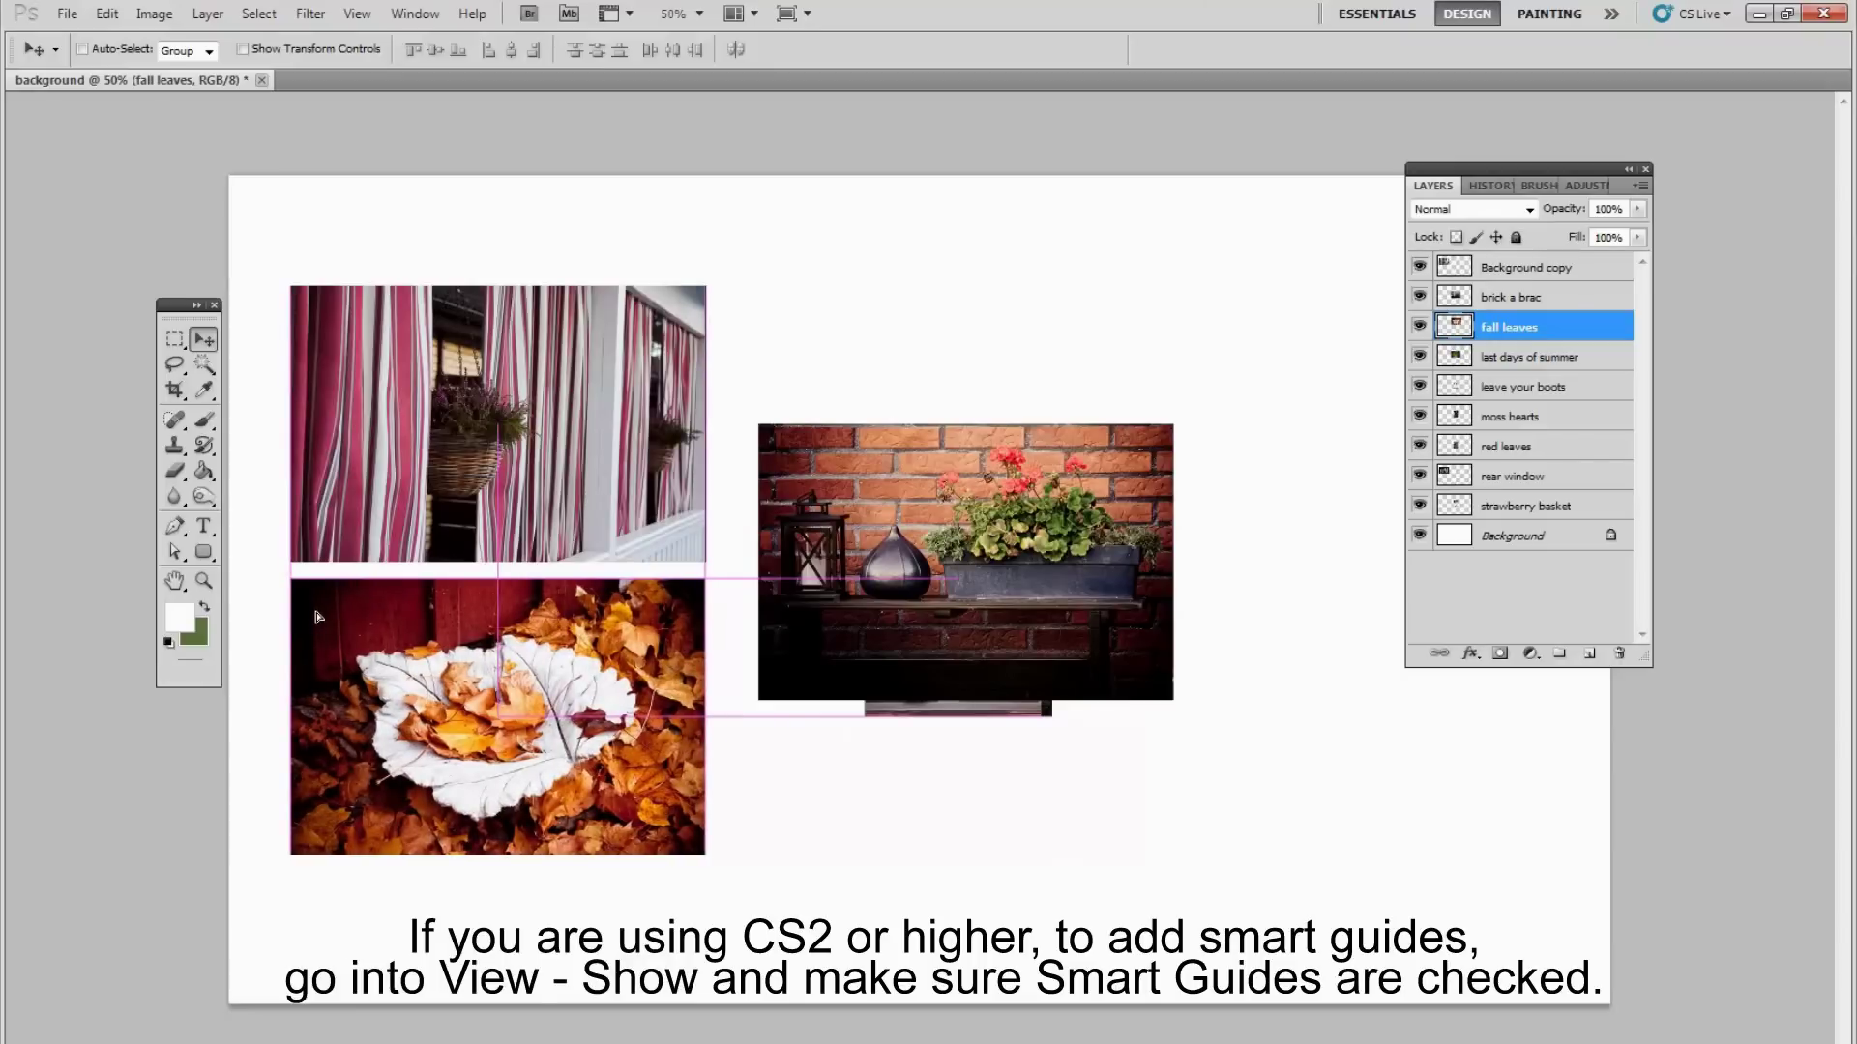
left_click_drag(316, 617, 787, 563)
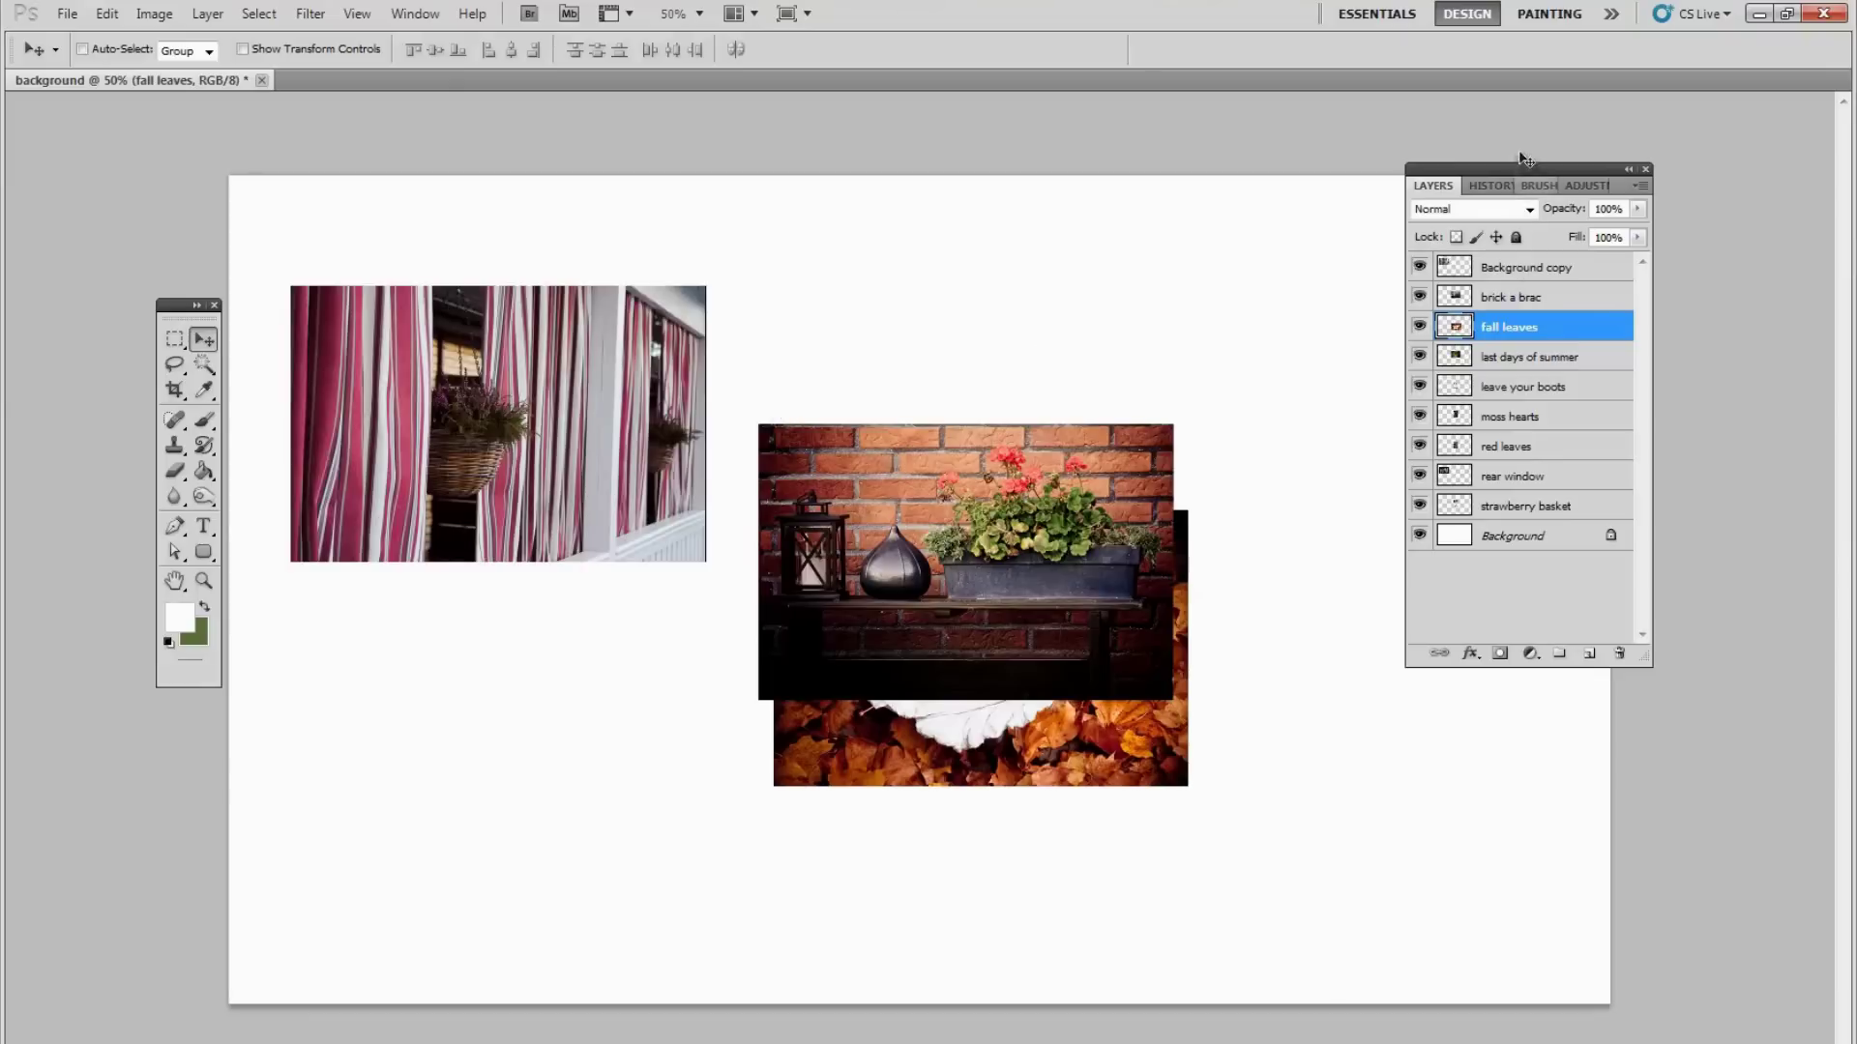
left_click_drag(1514, 167, 1611, 230)
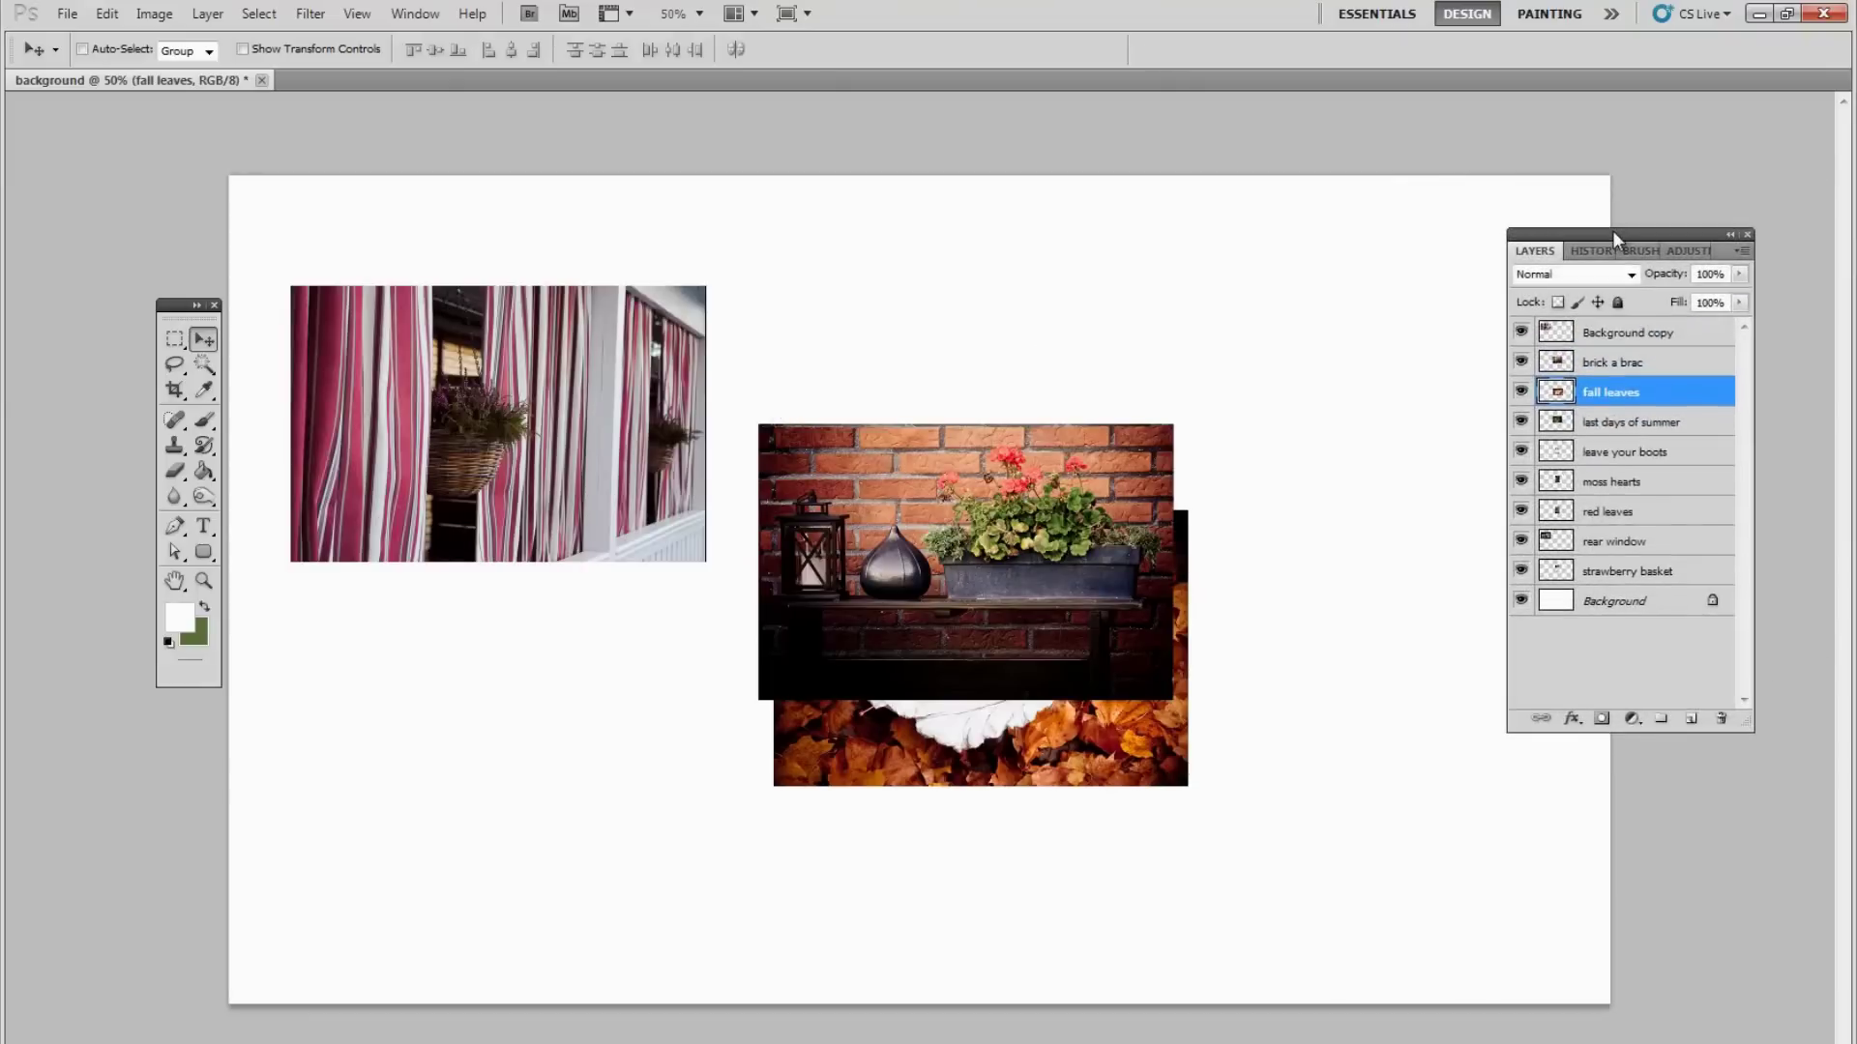
left_click(1608, 359)
left_click_drag(954, 579, 1124, 441)
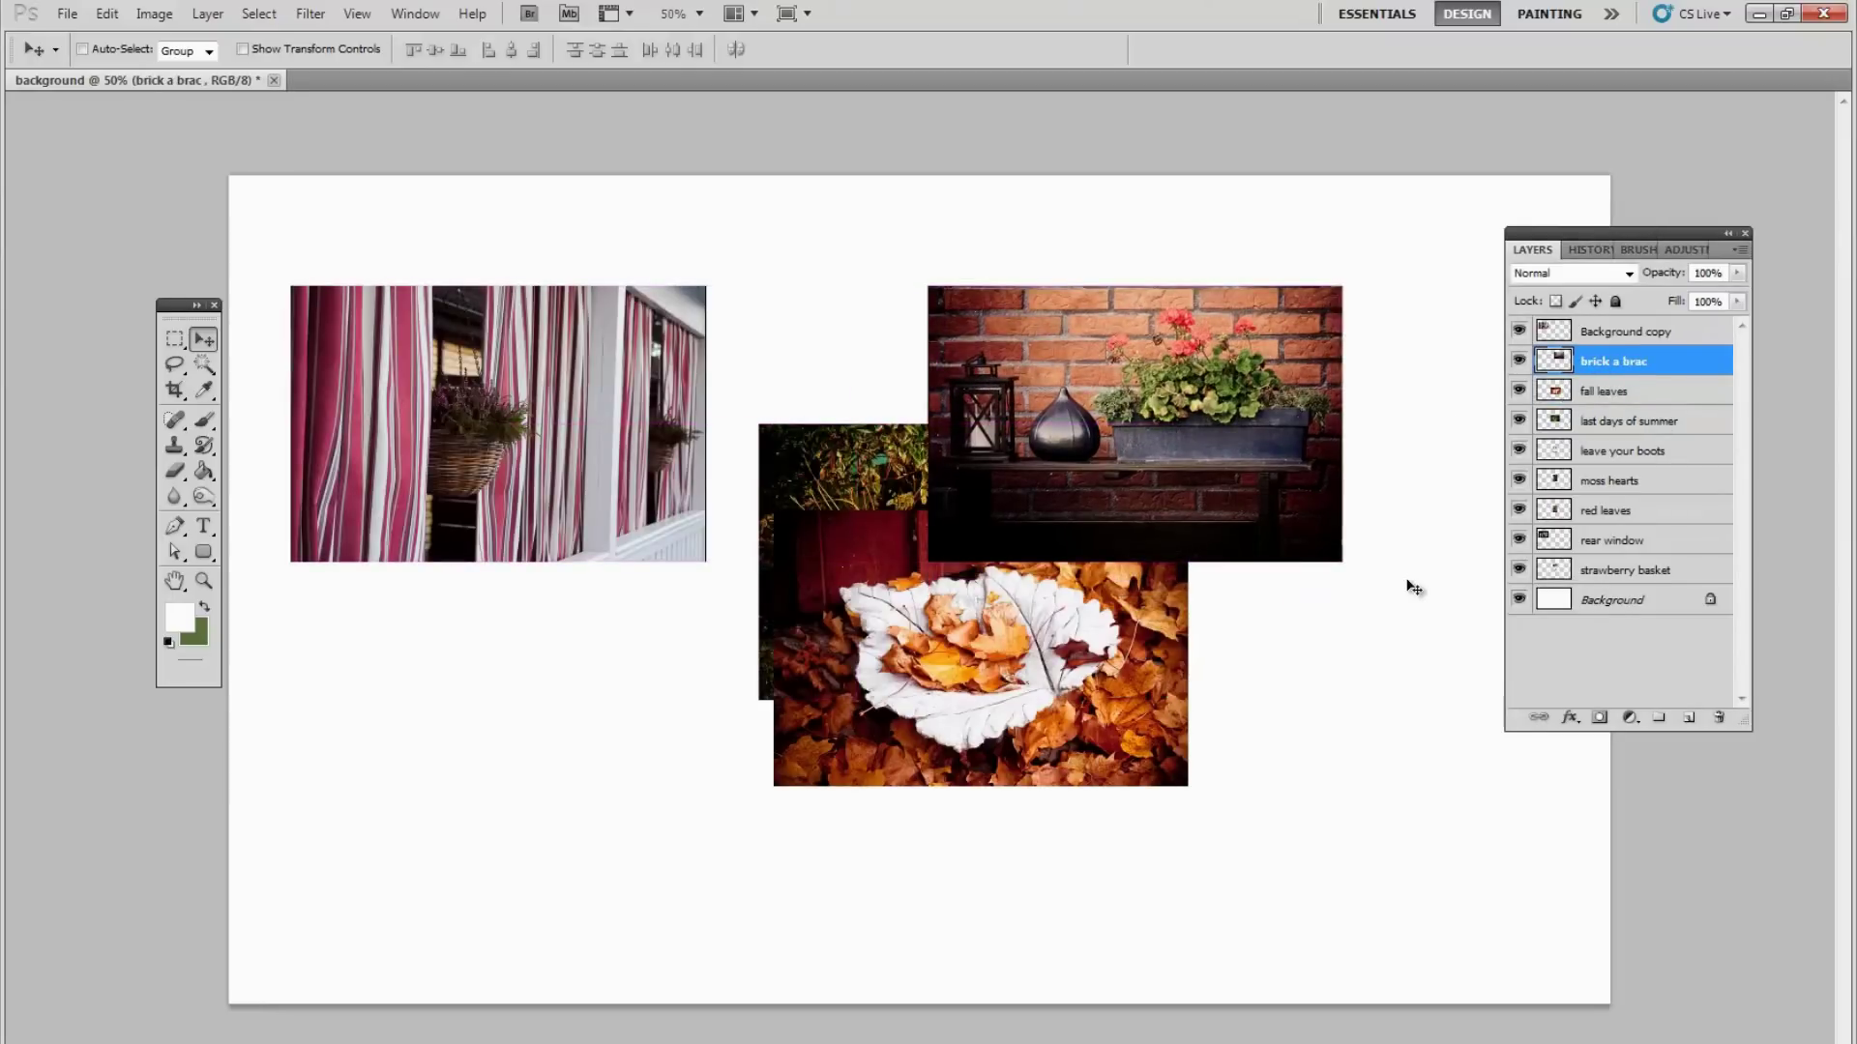
Hide the Background copy and every photo layer except strawberry basket
left_click(1613, 391)
left_click(1518, 331)
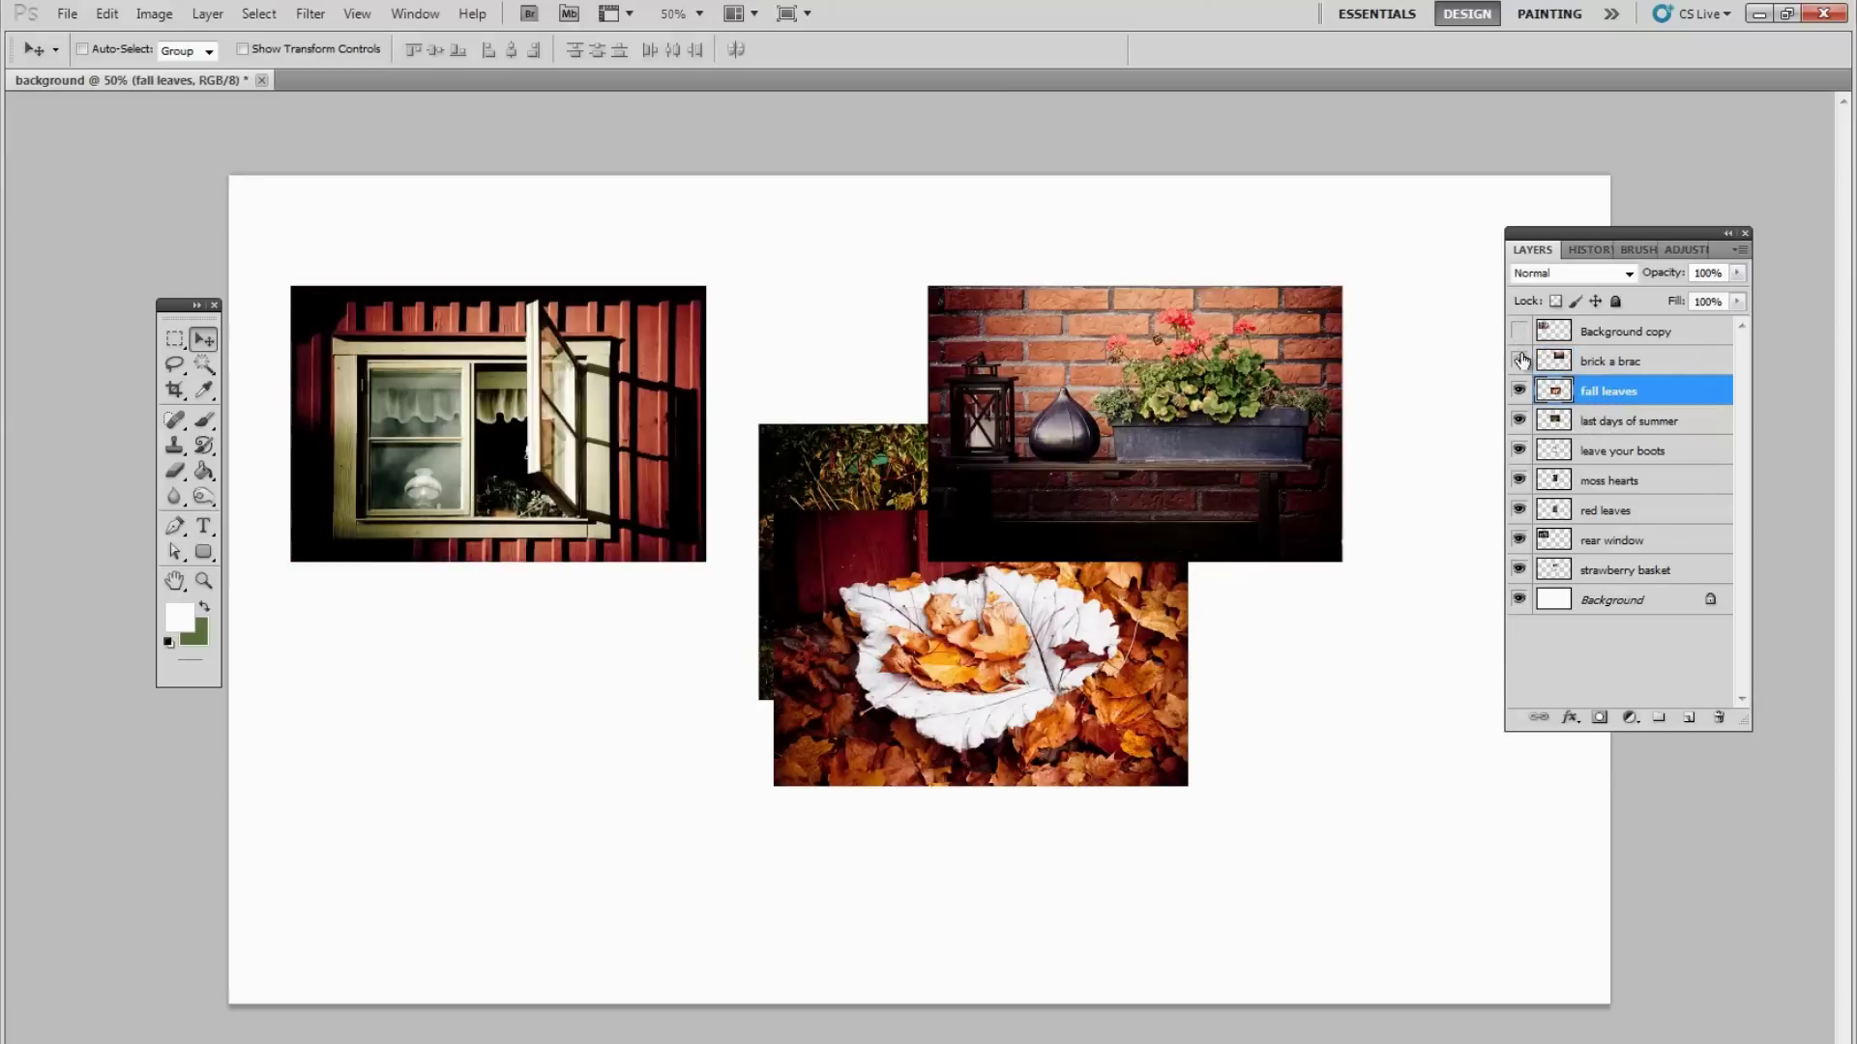
left_click_drag(1520, 360, 1523, 568)
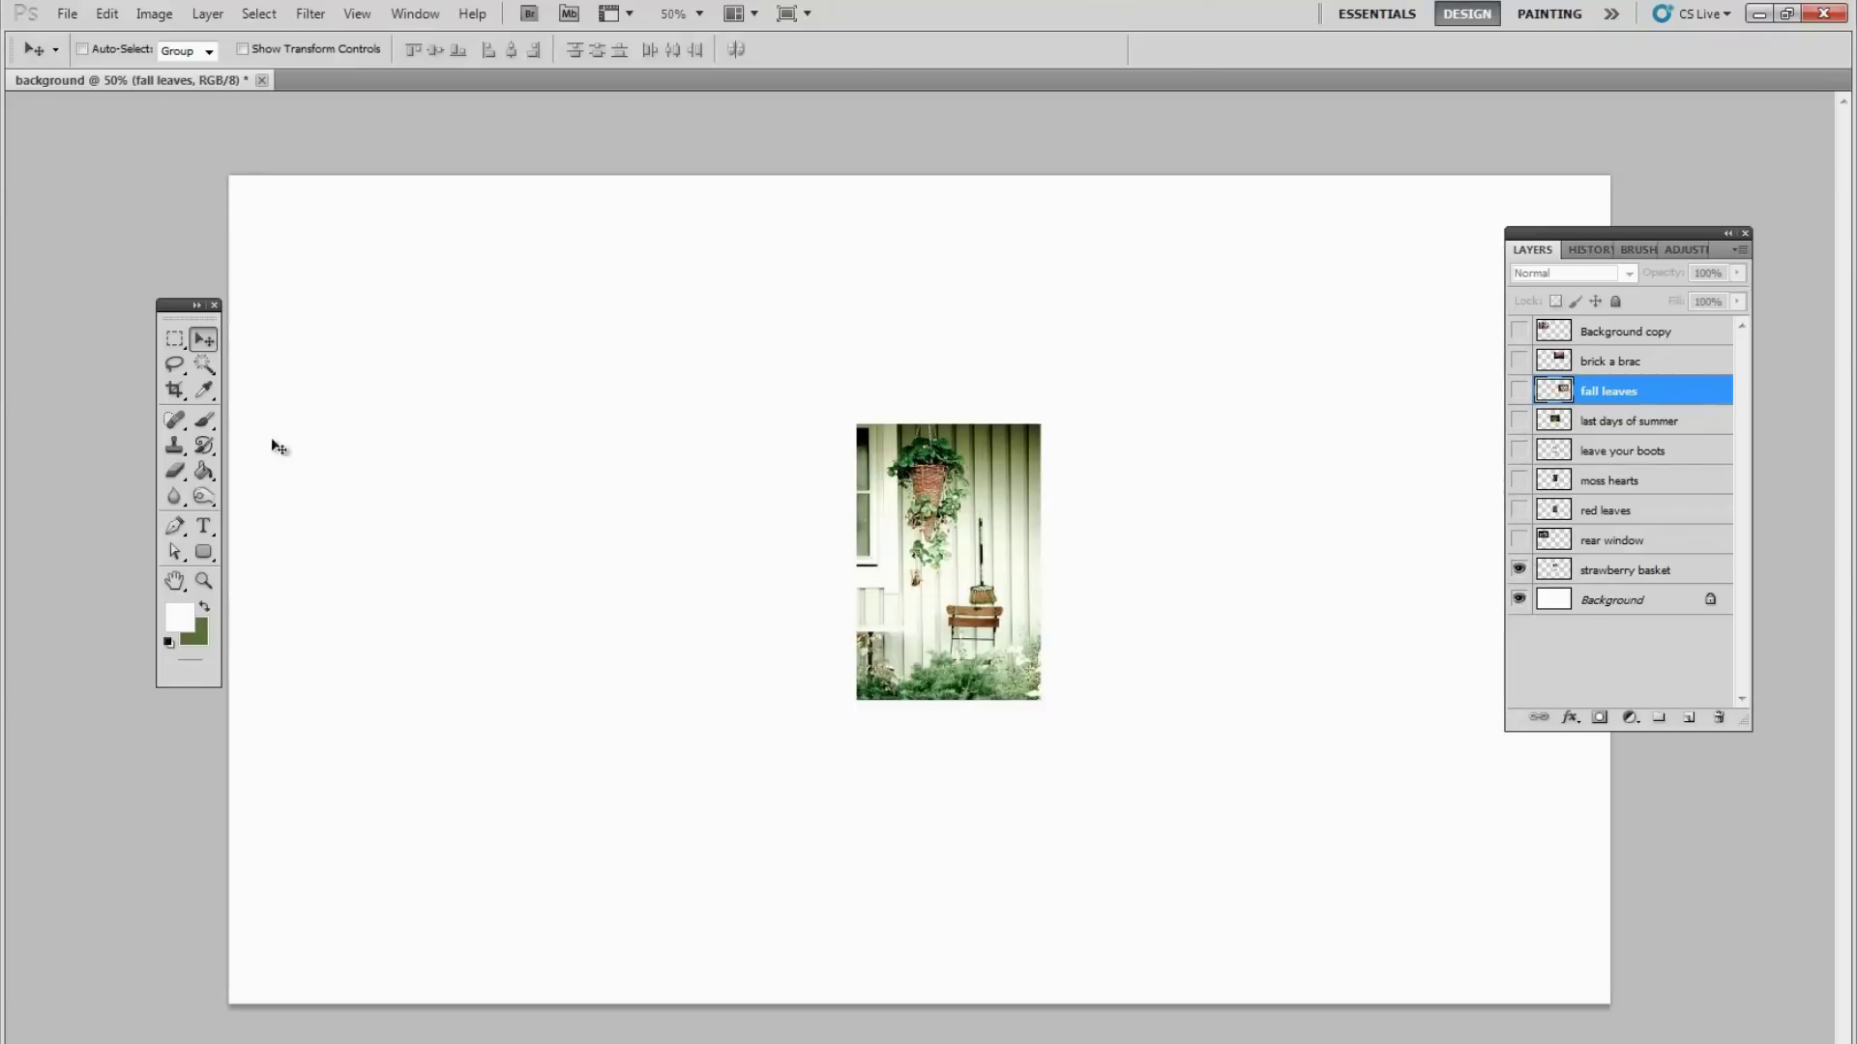
Place the basket photo at upper right, then show the rear window photo and shift it right
left_click(1617, 572)
left_click_drag(897, 578, 1289, 454)
left_click(1597, 545)
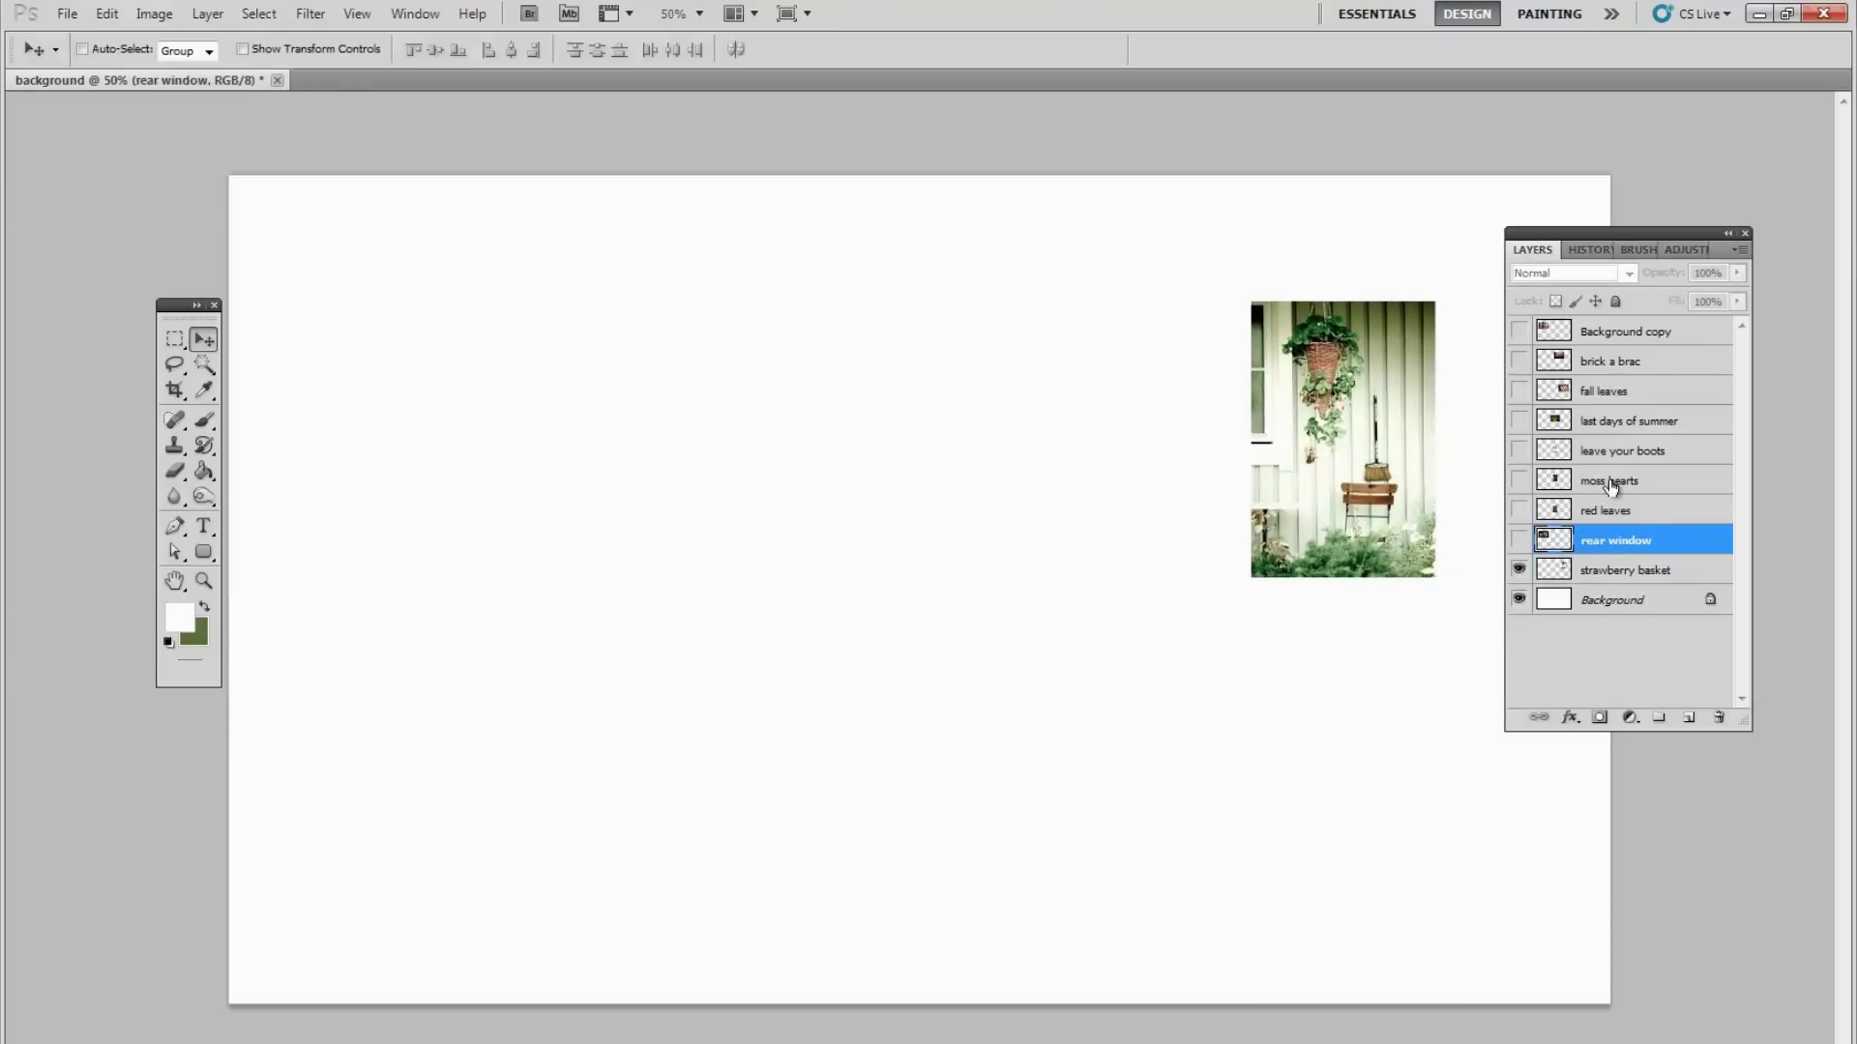
left_click(1518, 540)
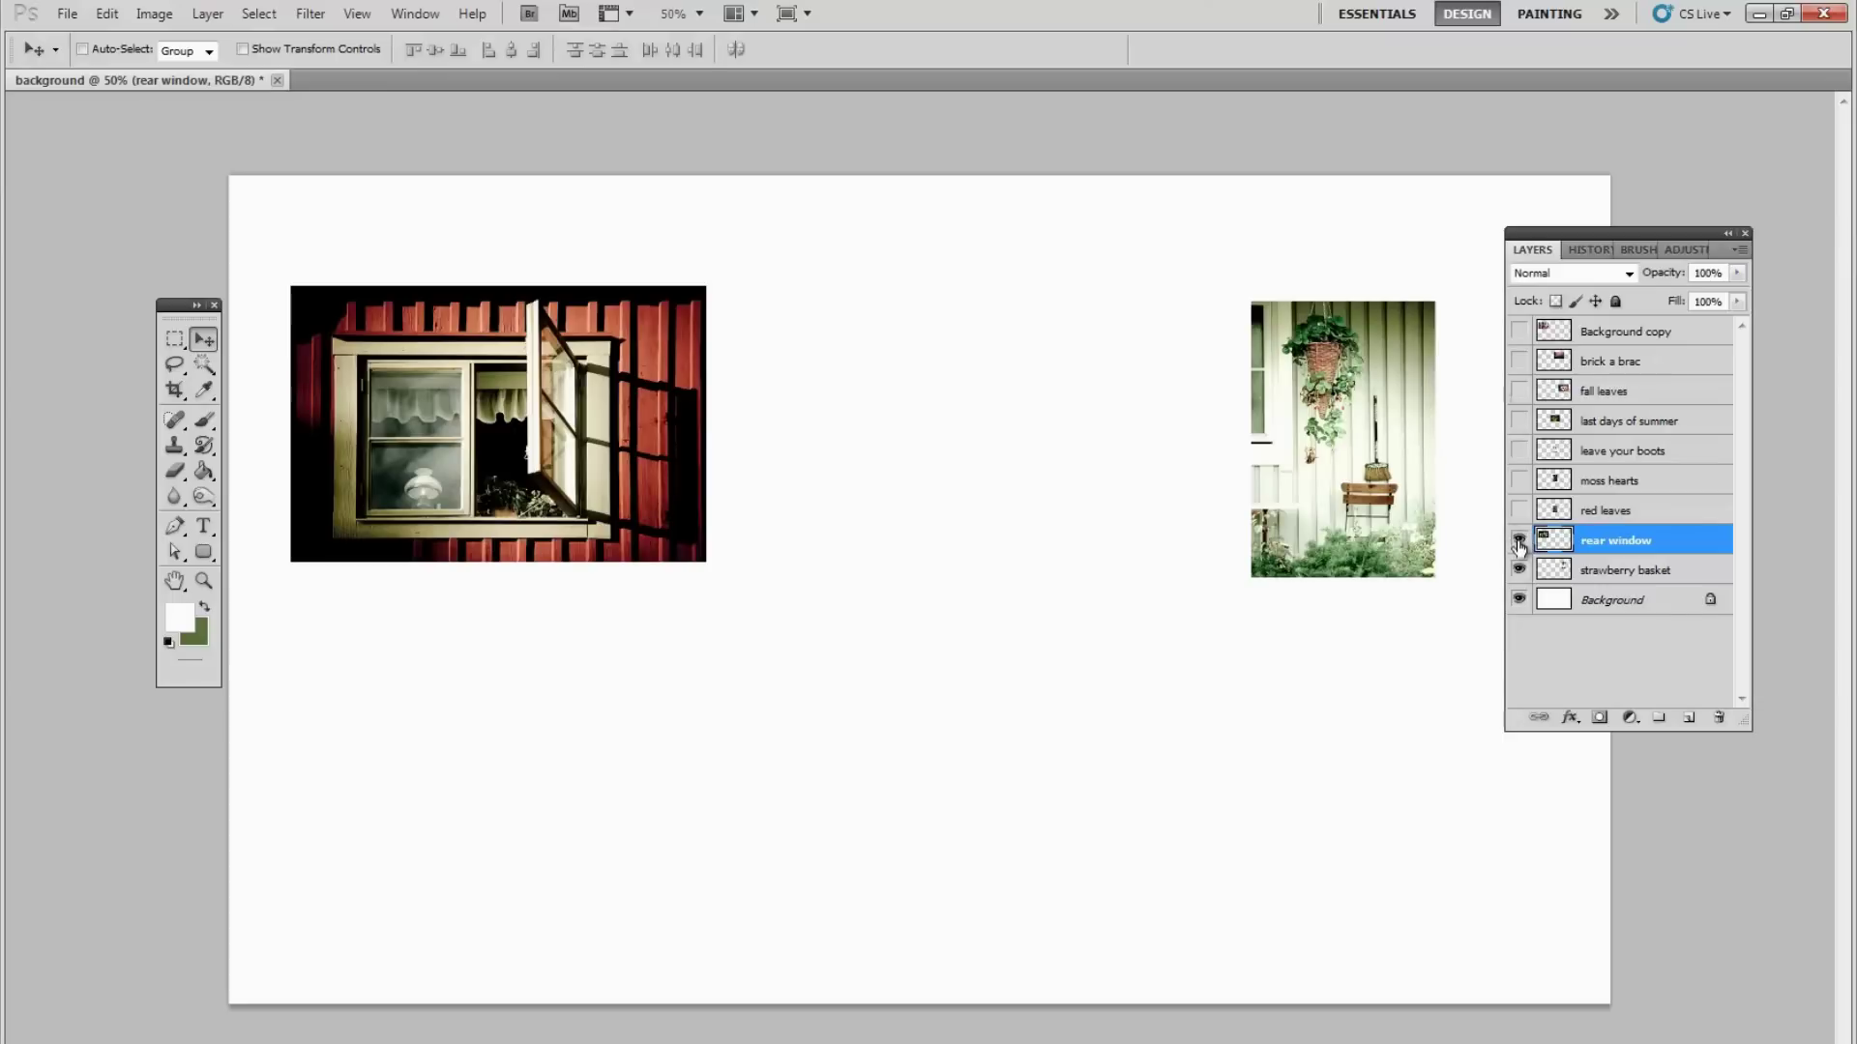
left_click(1518, 541)
left_click(1520, 540)
left_click_drag(671, 467, 725, 467)
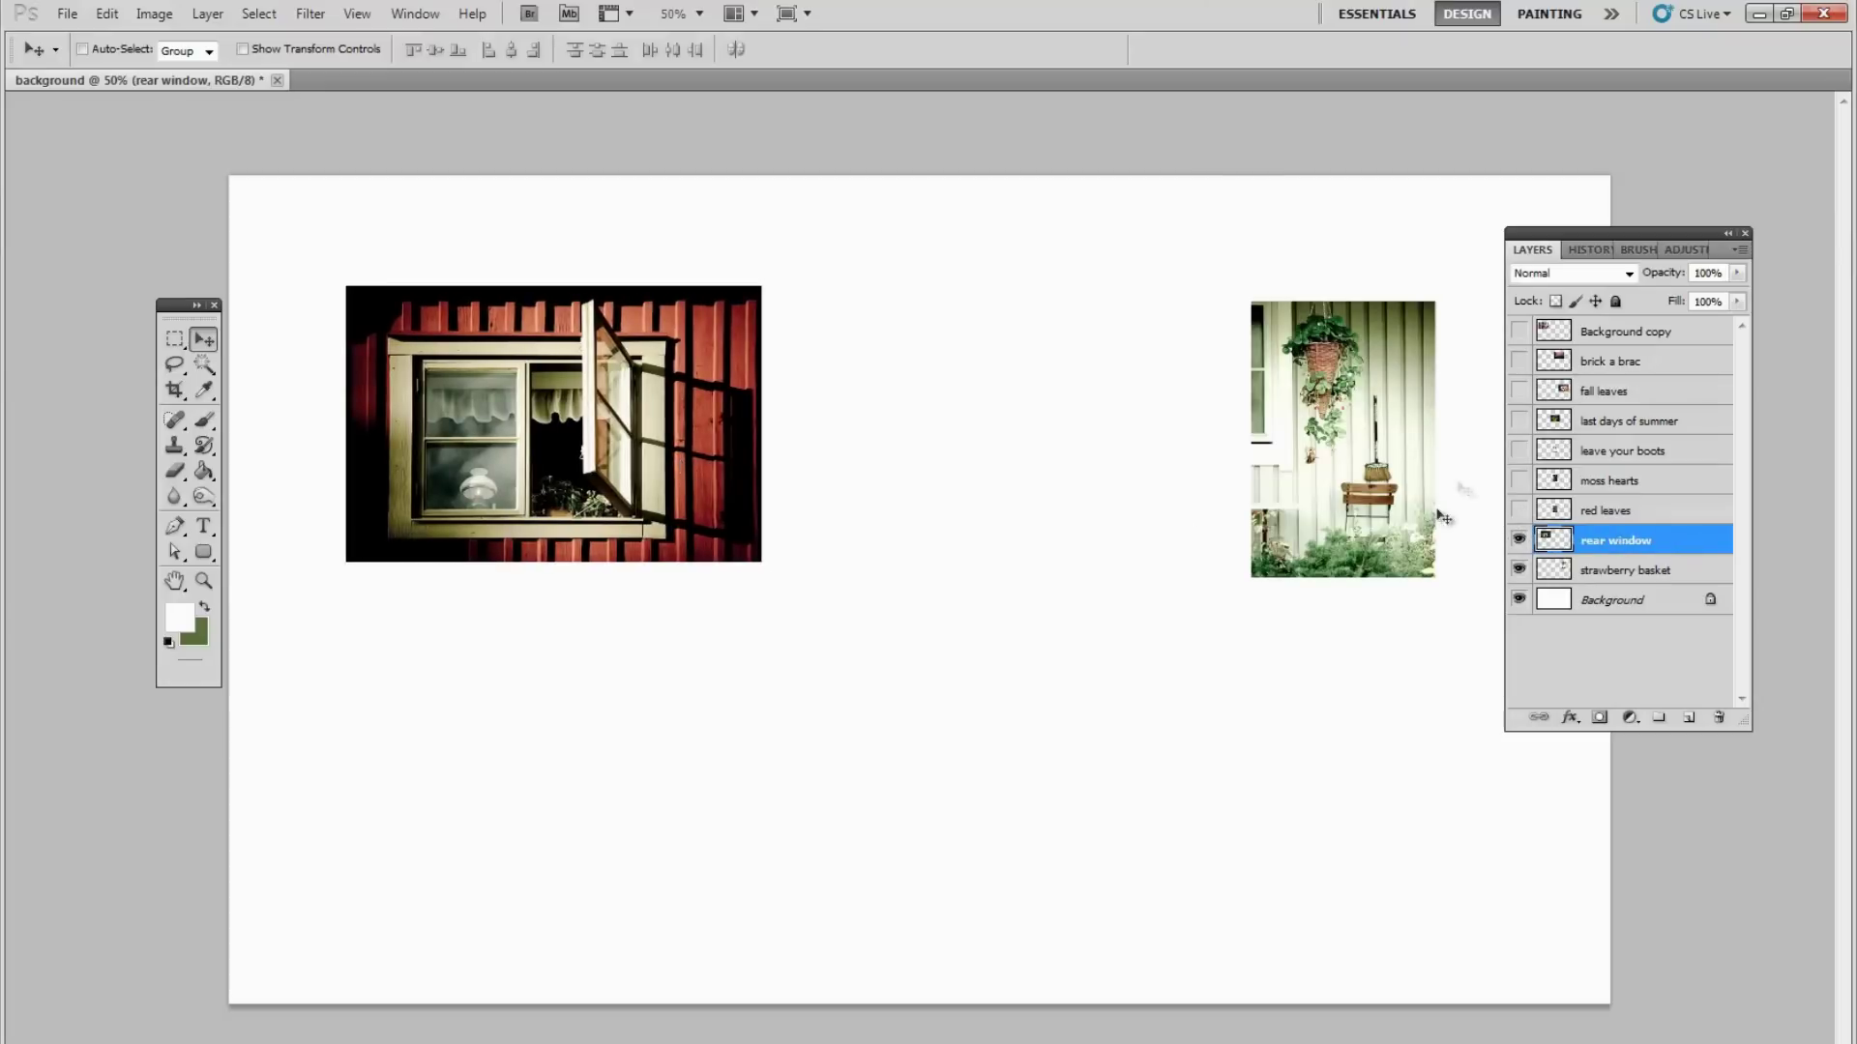
Show and place the red leaves, moss hearts and boots door photos in a row below
left_click(1519, 511)
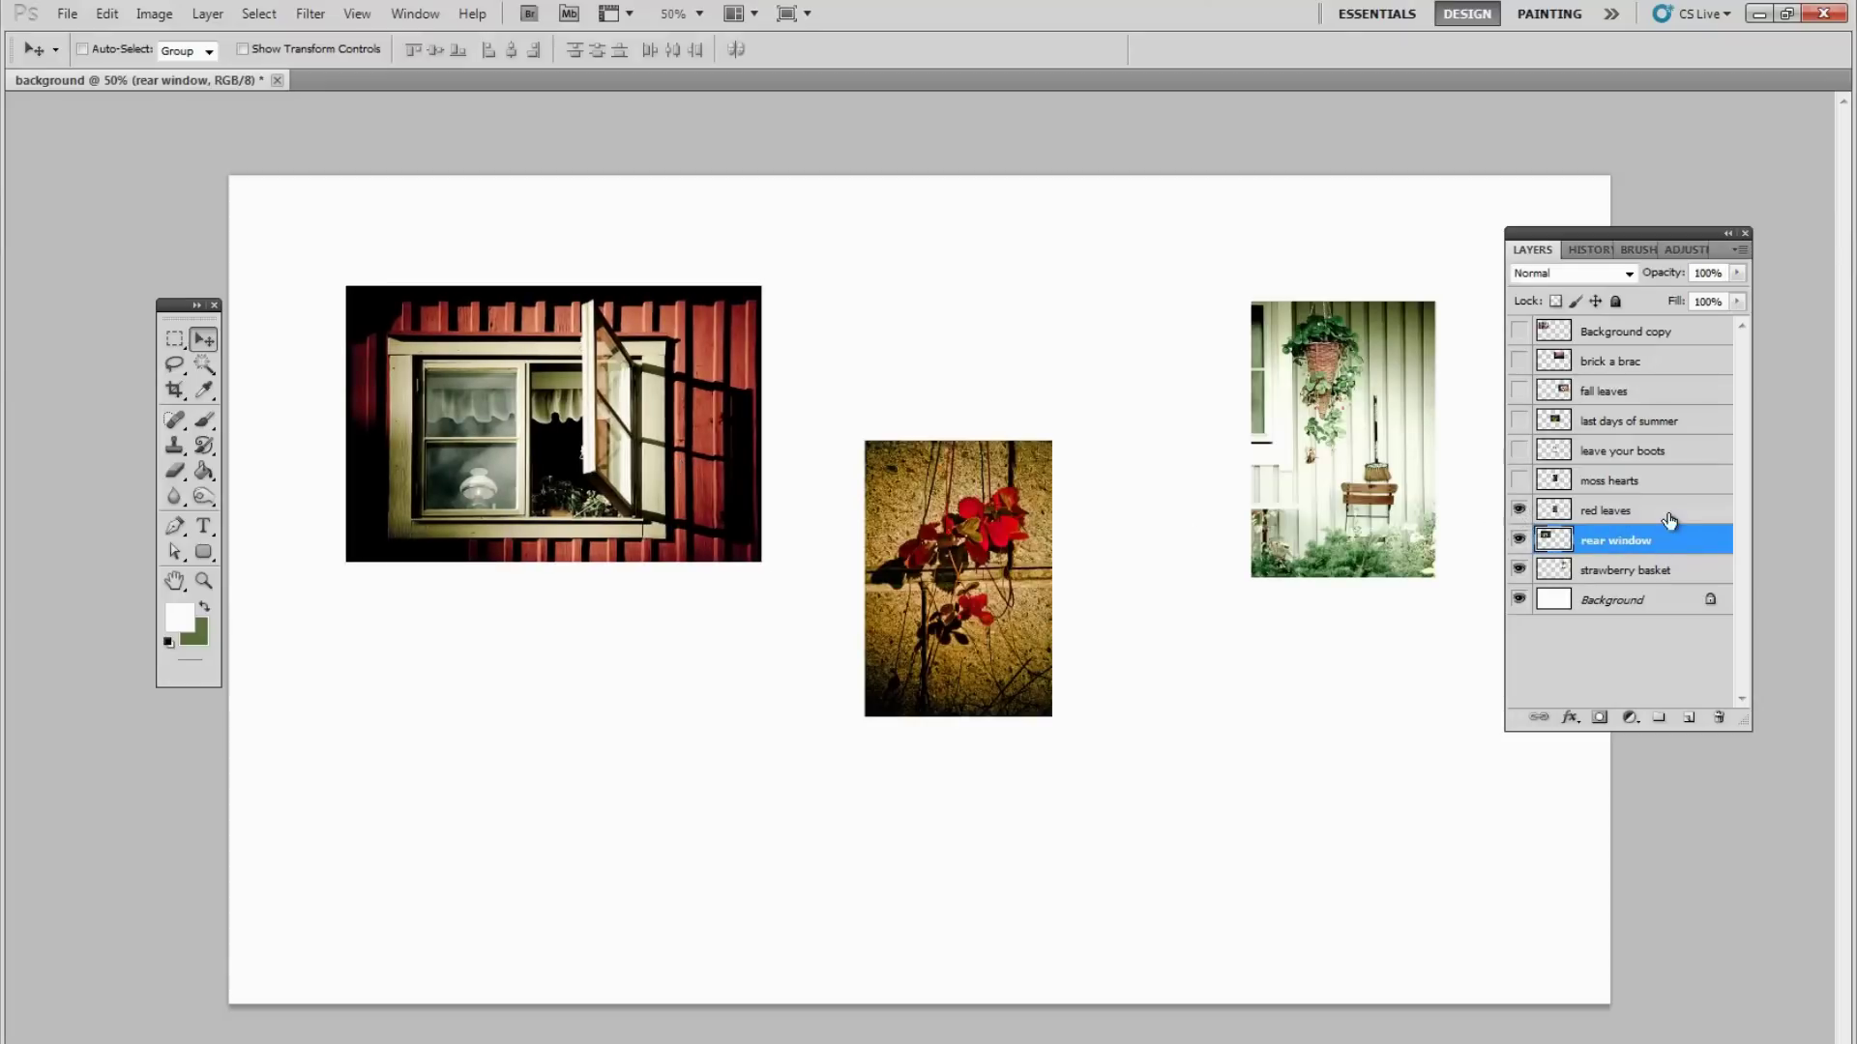
left_click(1607, 512)
left_click_drag(927, 548, 754, 719)
left_click(1519, 480)
left_click(1616, 482)
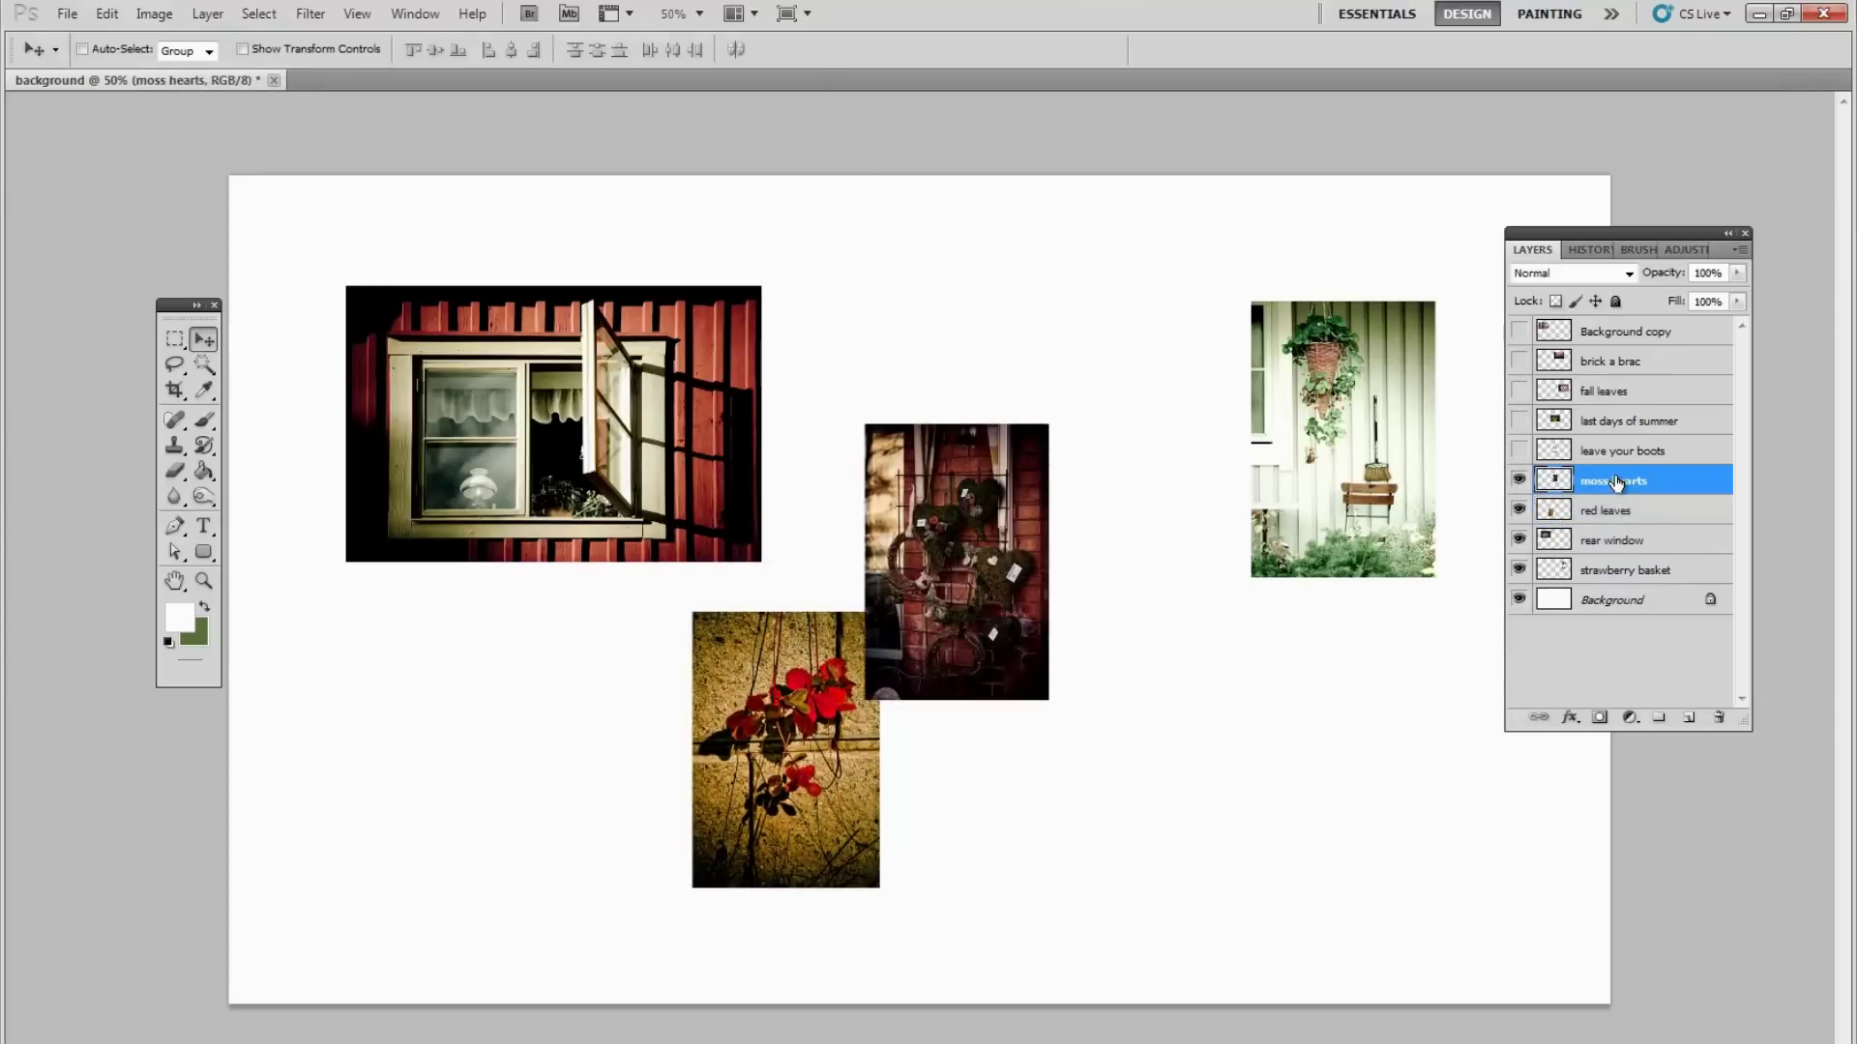
left_click_drag(967, 532, 1058, 710)
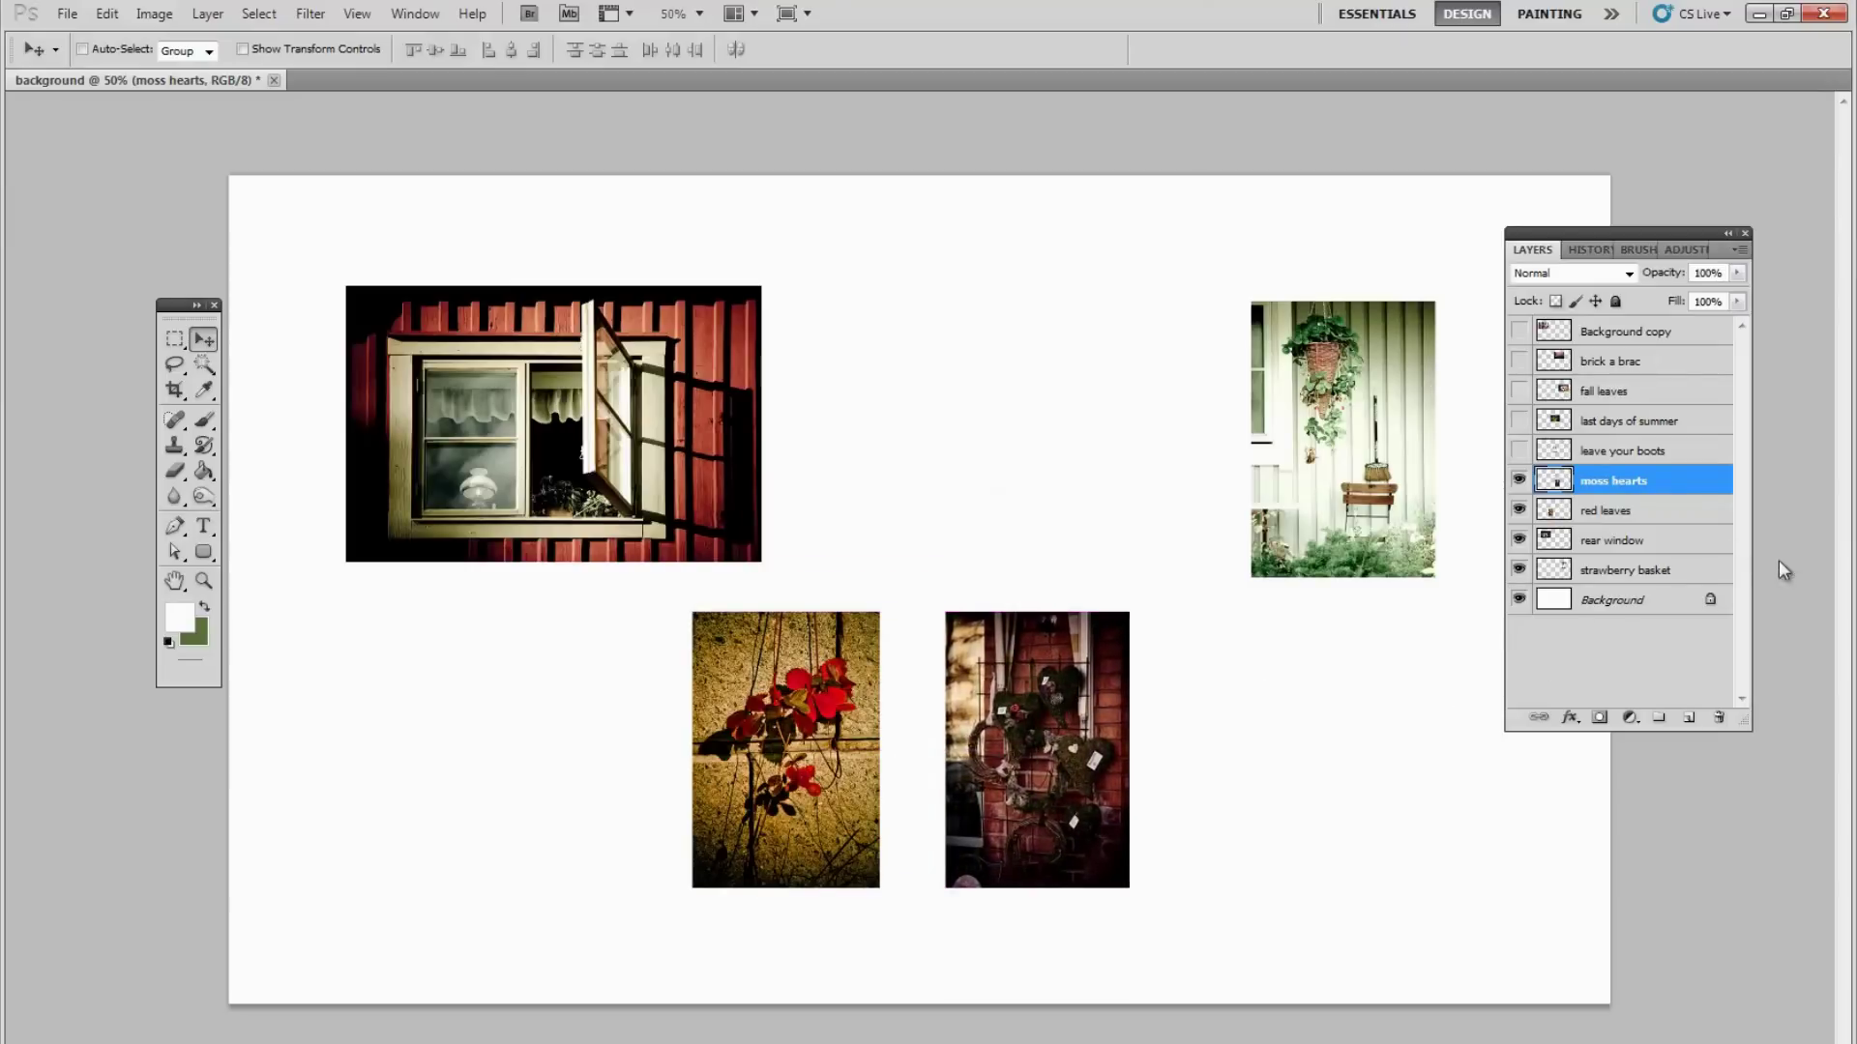
left_click(1518, 450)
left_click(1625, 450)
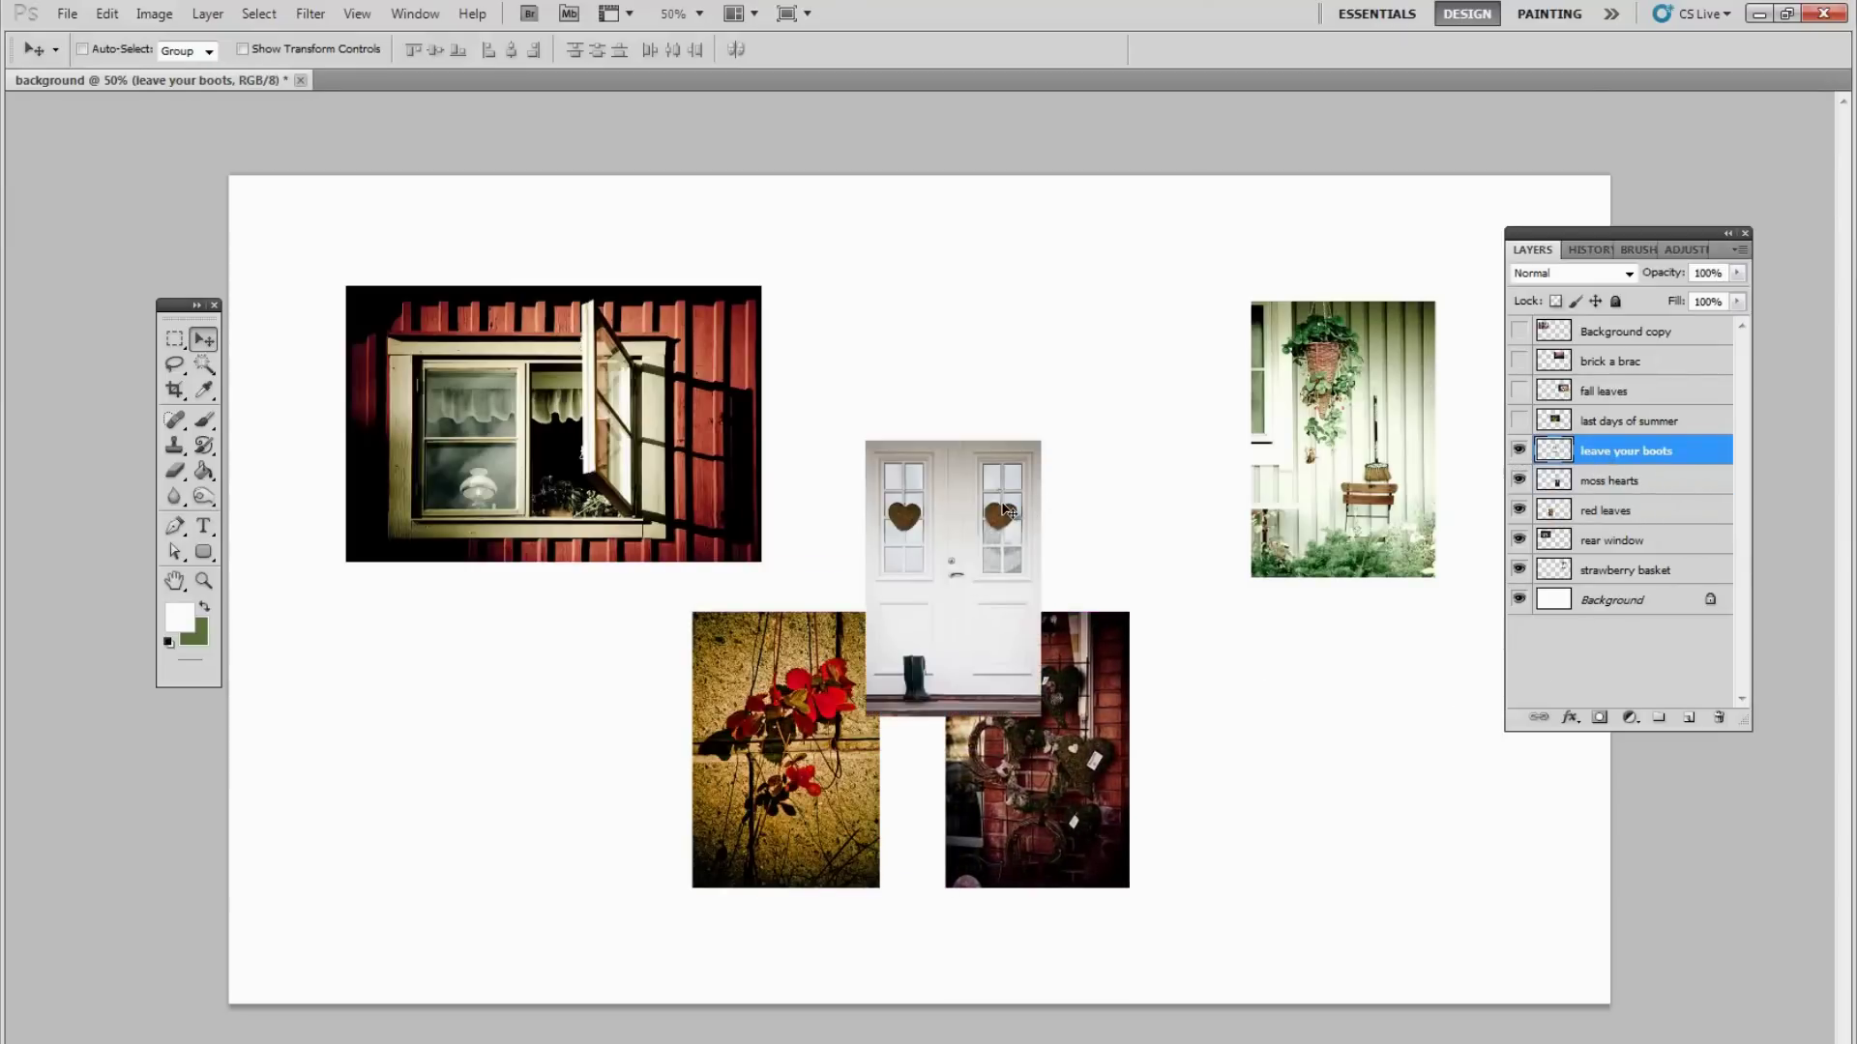
left_click_drag(1005, 510, 504, 653)
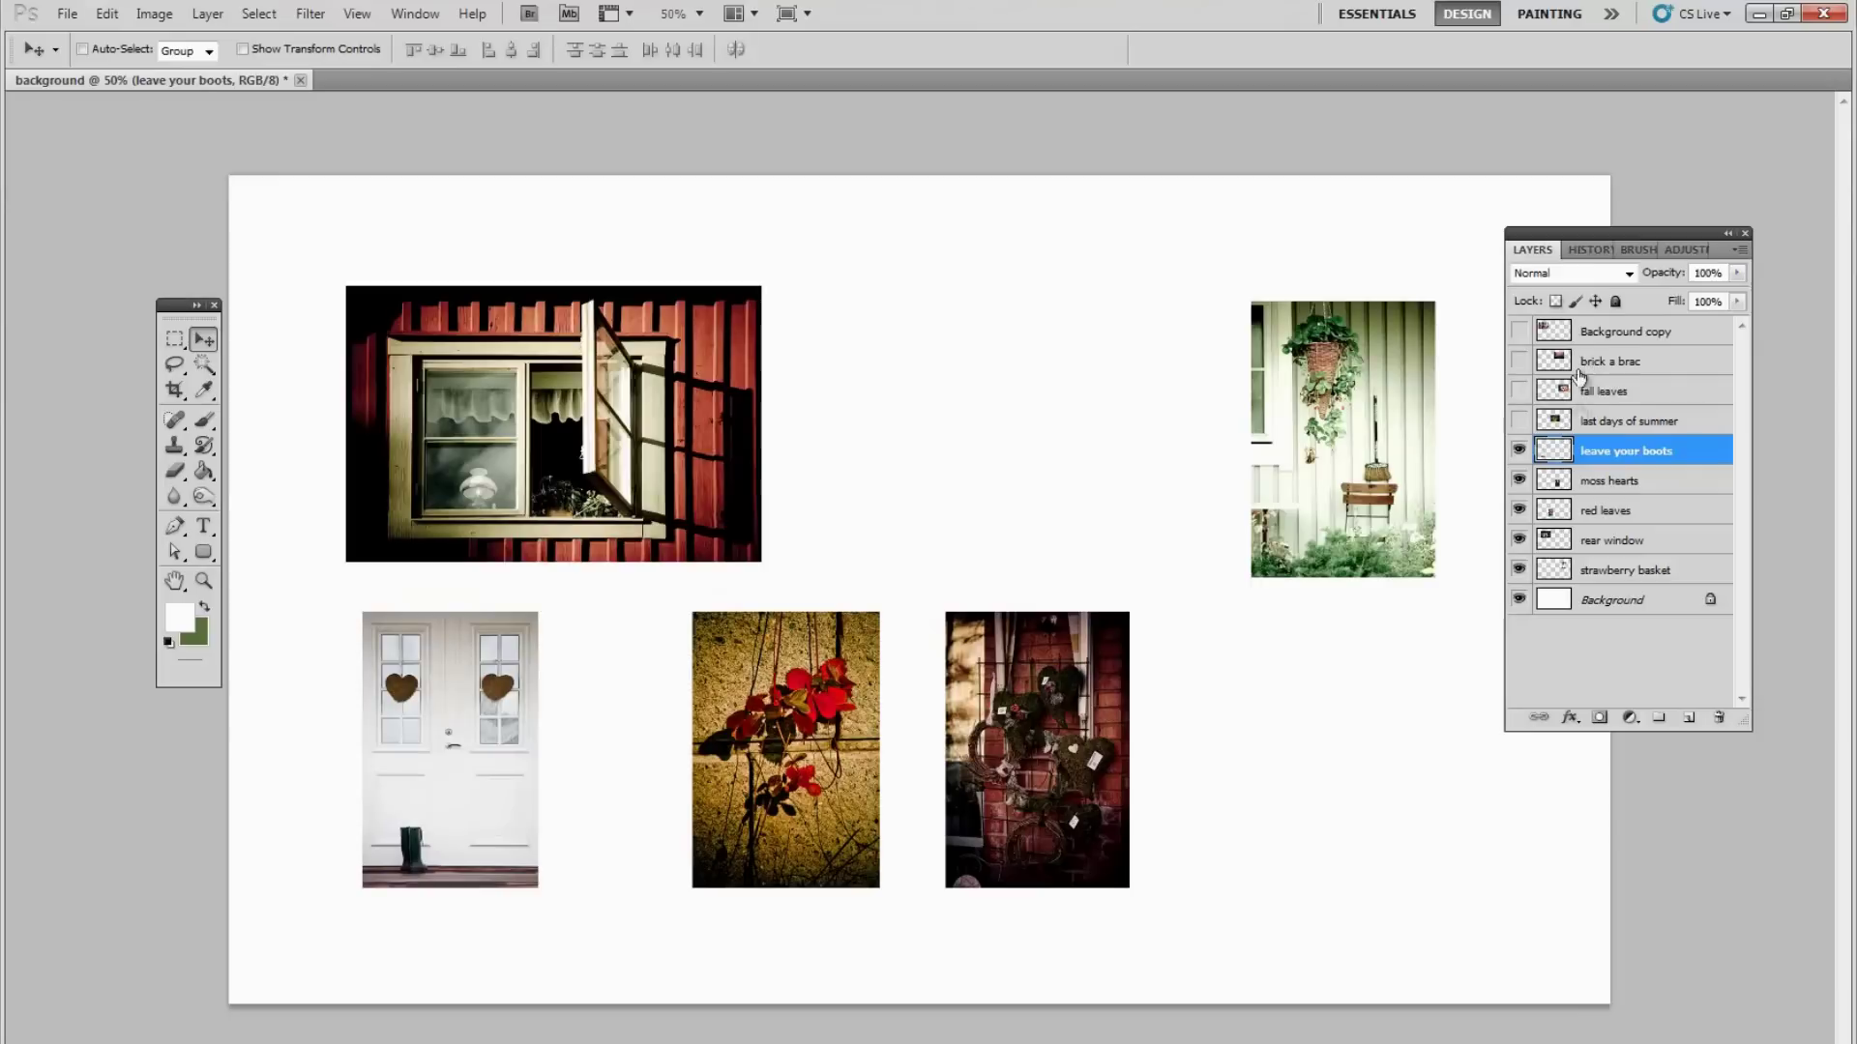
Show the last days of summer photo at lower right and fall leaves in the bottom row
left_click(1519, 421)
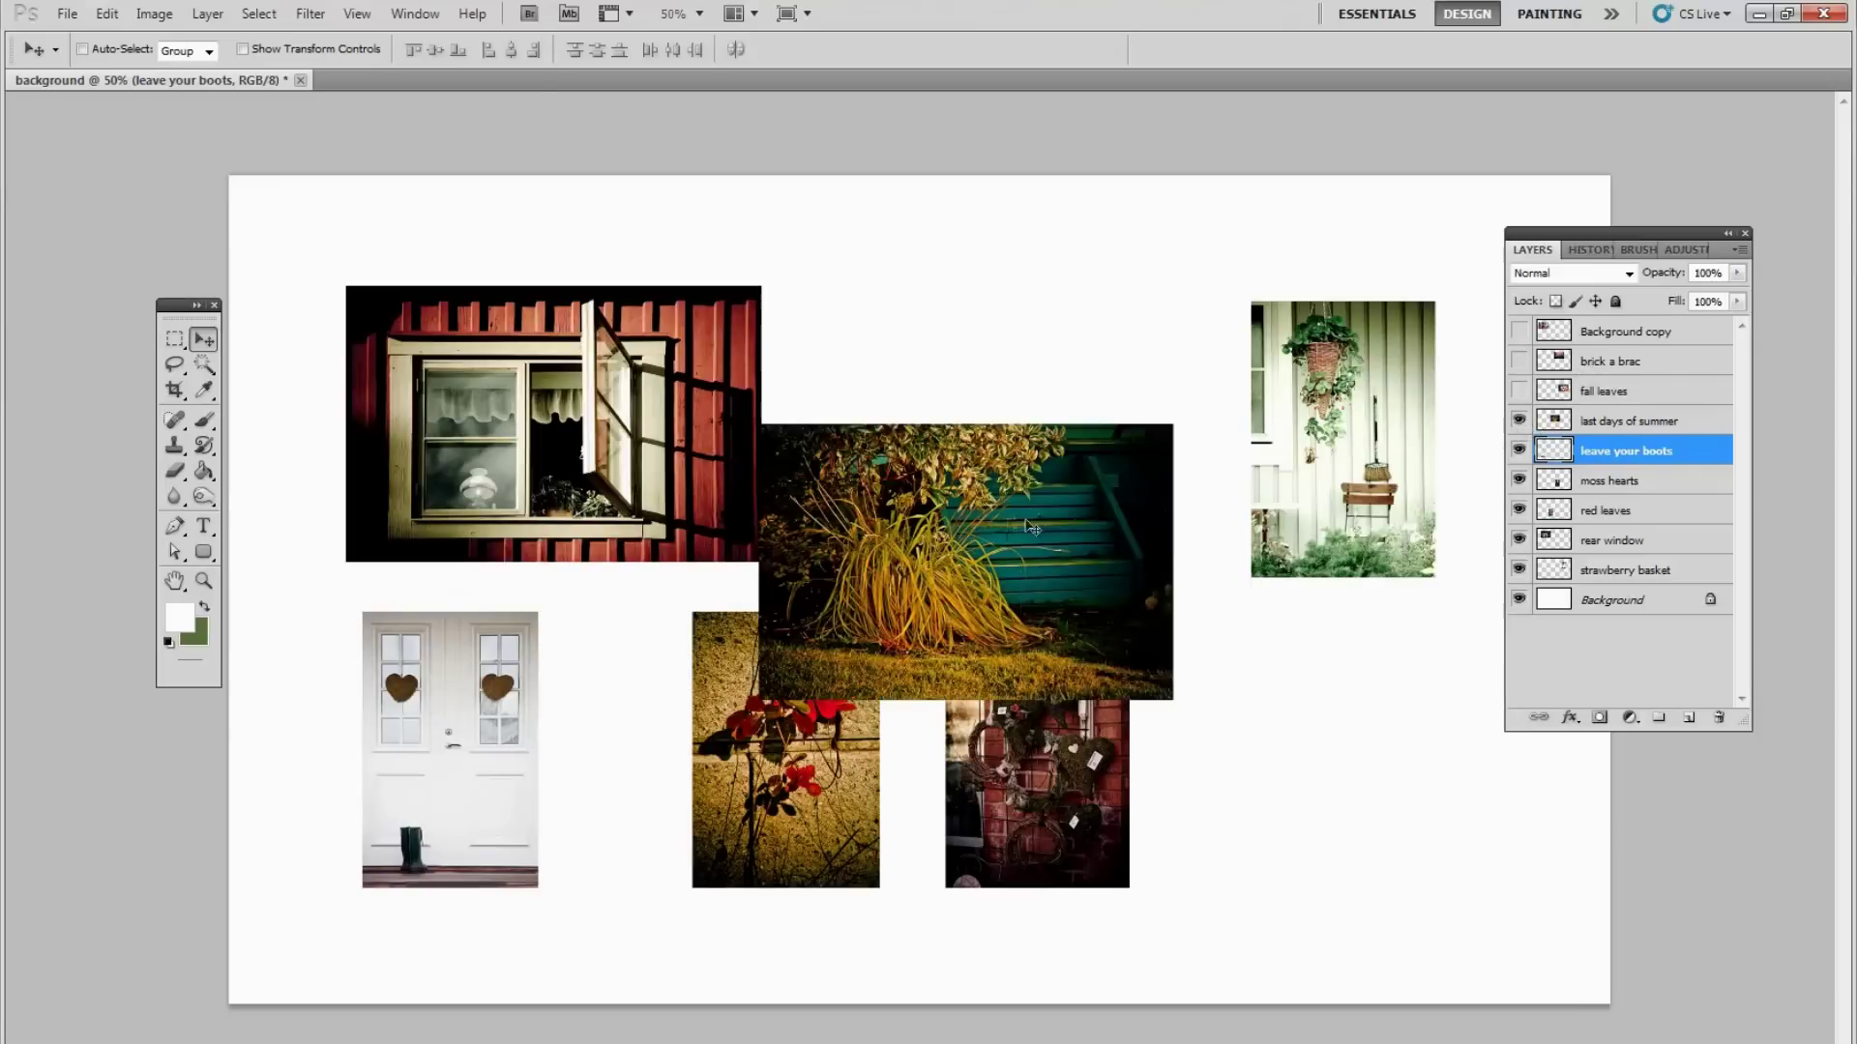
mouse_move(1006, 522)
left_mouse_down()
mouse_move(1255, 719)
mouse_move(990, 512)
left_mouse_up()
left_click(1639, 421)
left_click_drag(1110, 530, 1435, 741)
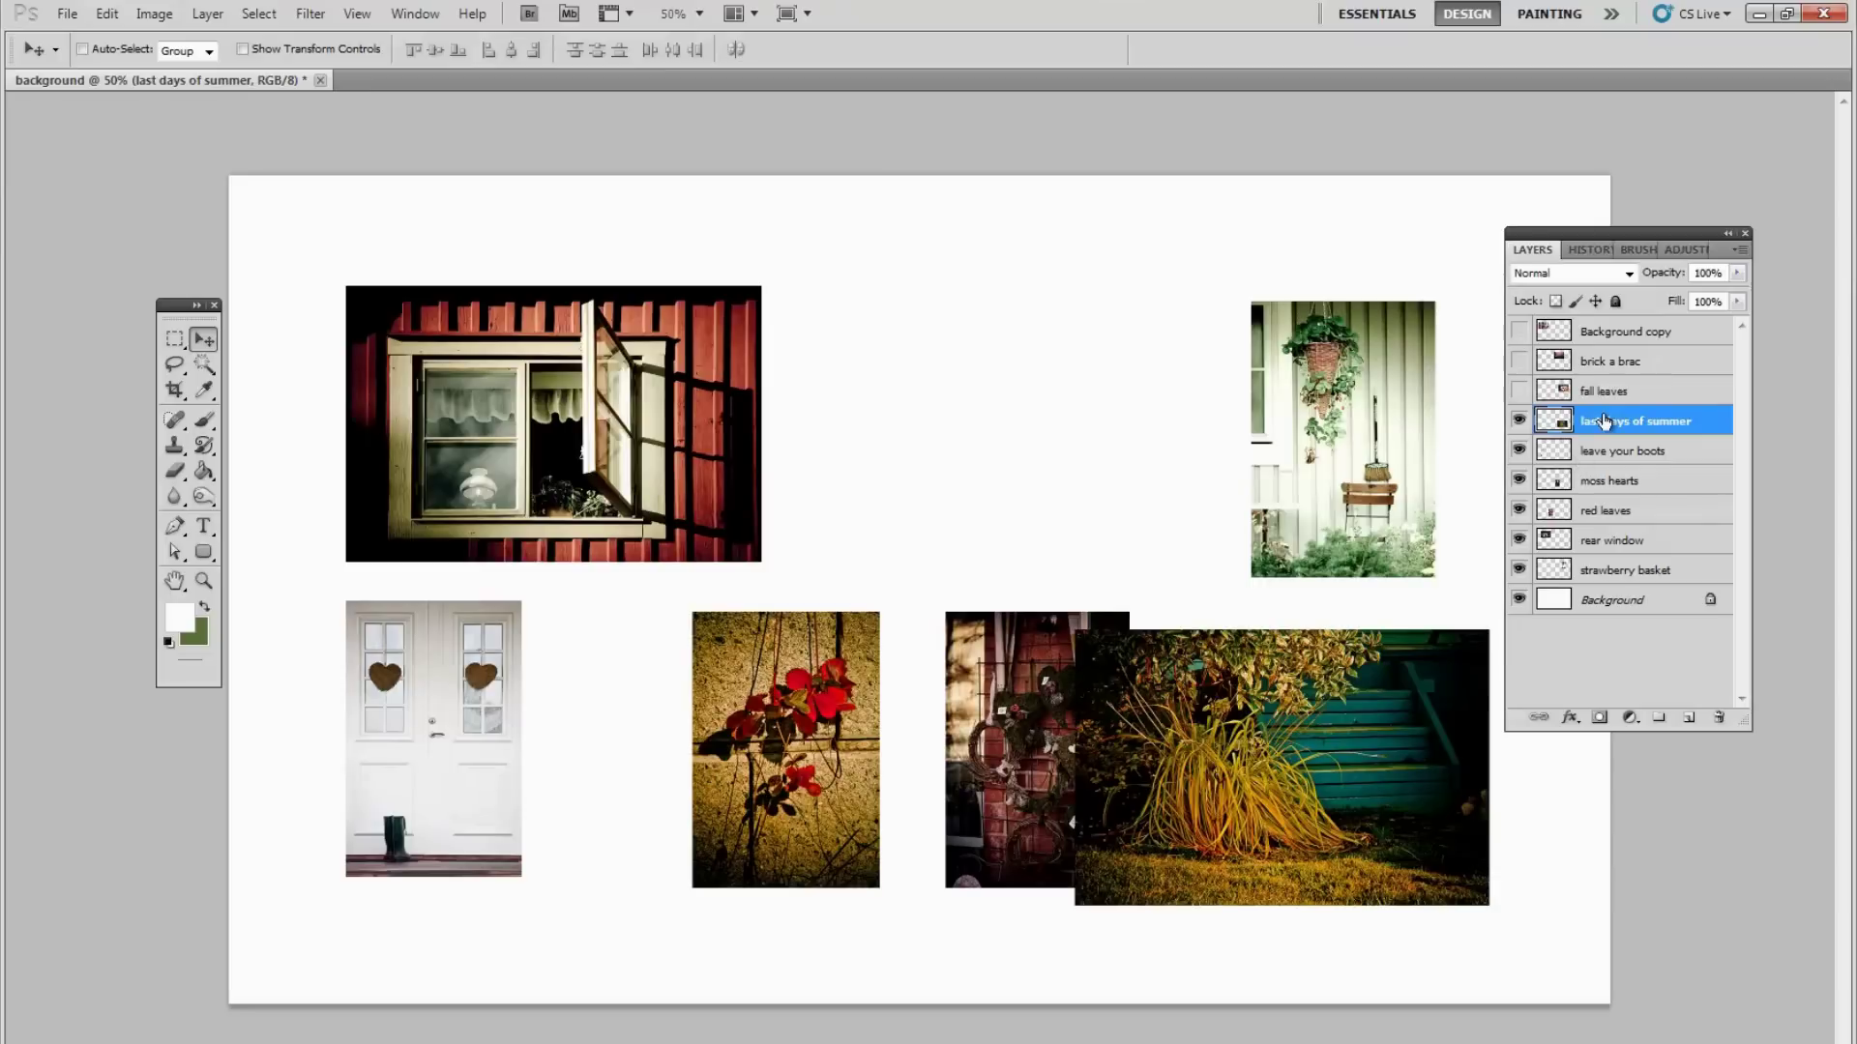
left_click(1519, 390)
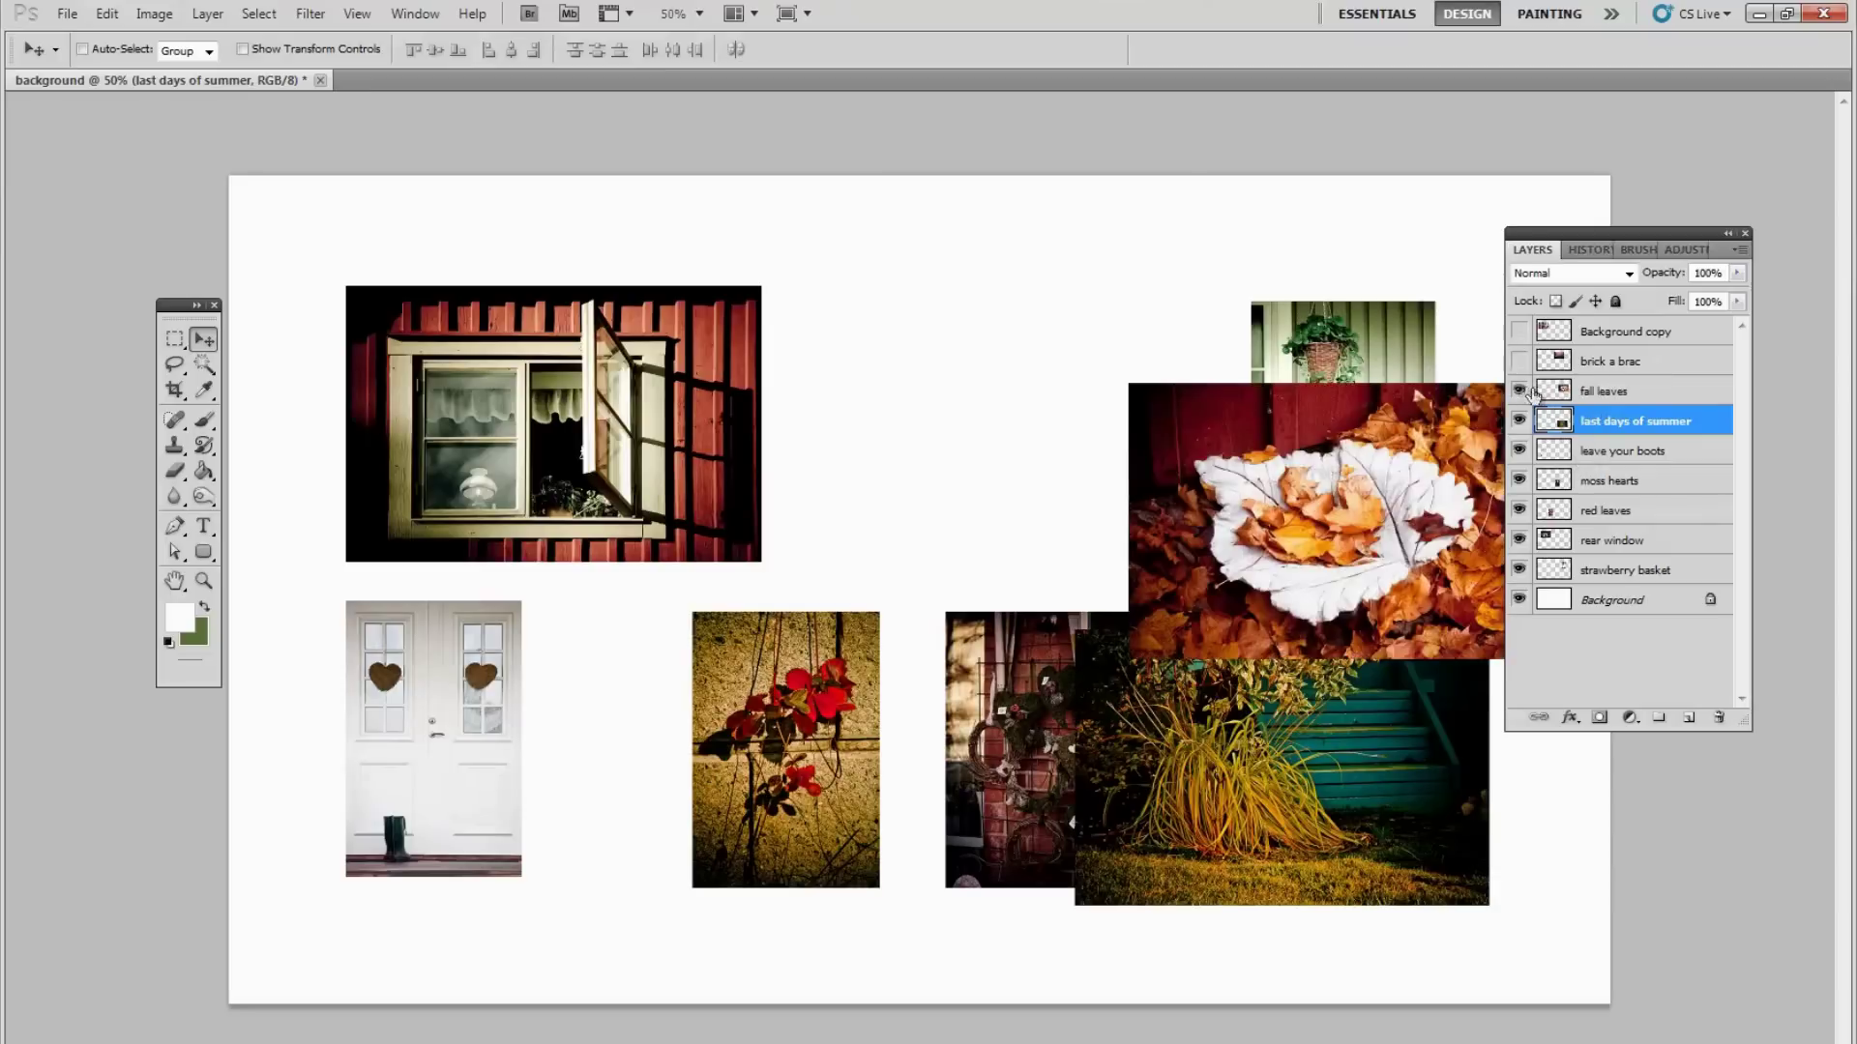
left_click(1607, 391)
left_click_drag(1313, 535, 583, 761)
Snap red leaves beside the window photo, show and nudge the brick photo, keep Background copy hidden
left_click(1681, 512)
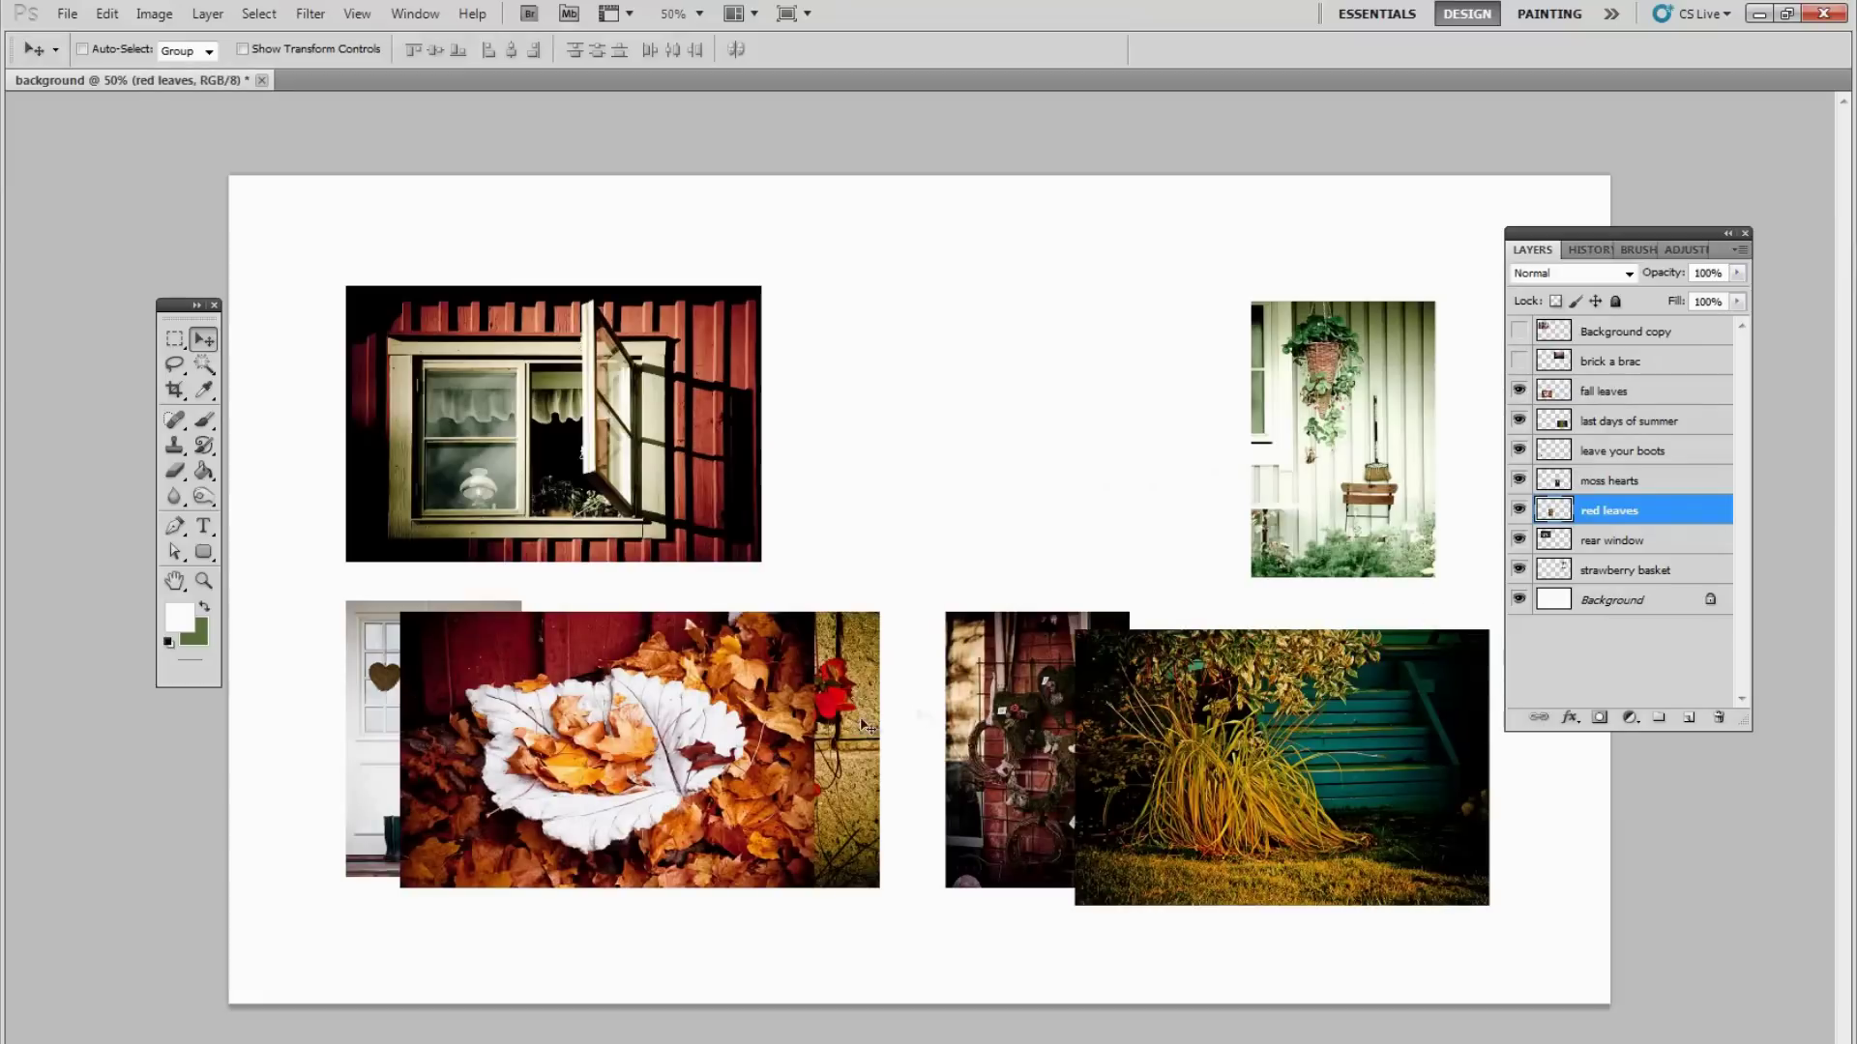
left_click_drag(834, 724, 940, 400)
mouse_move(757, 707)
left_mouse_down()
mouse_move(832, 705)
mouse_move(754, 707)
left_mouse_up()
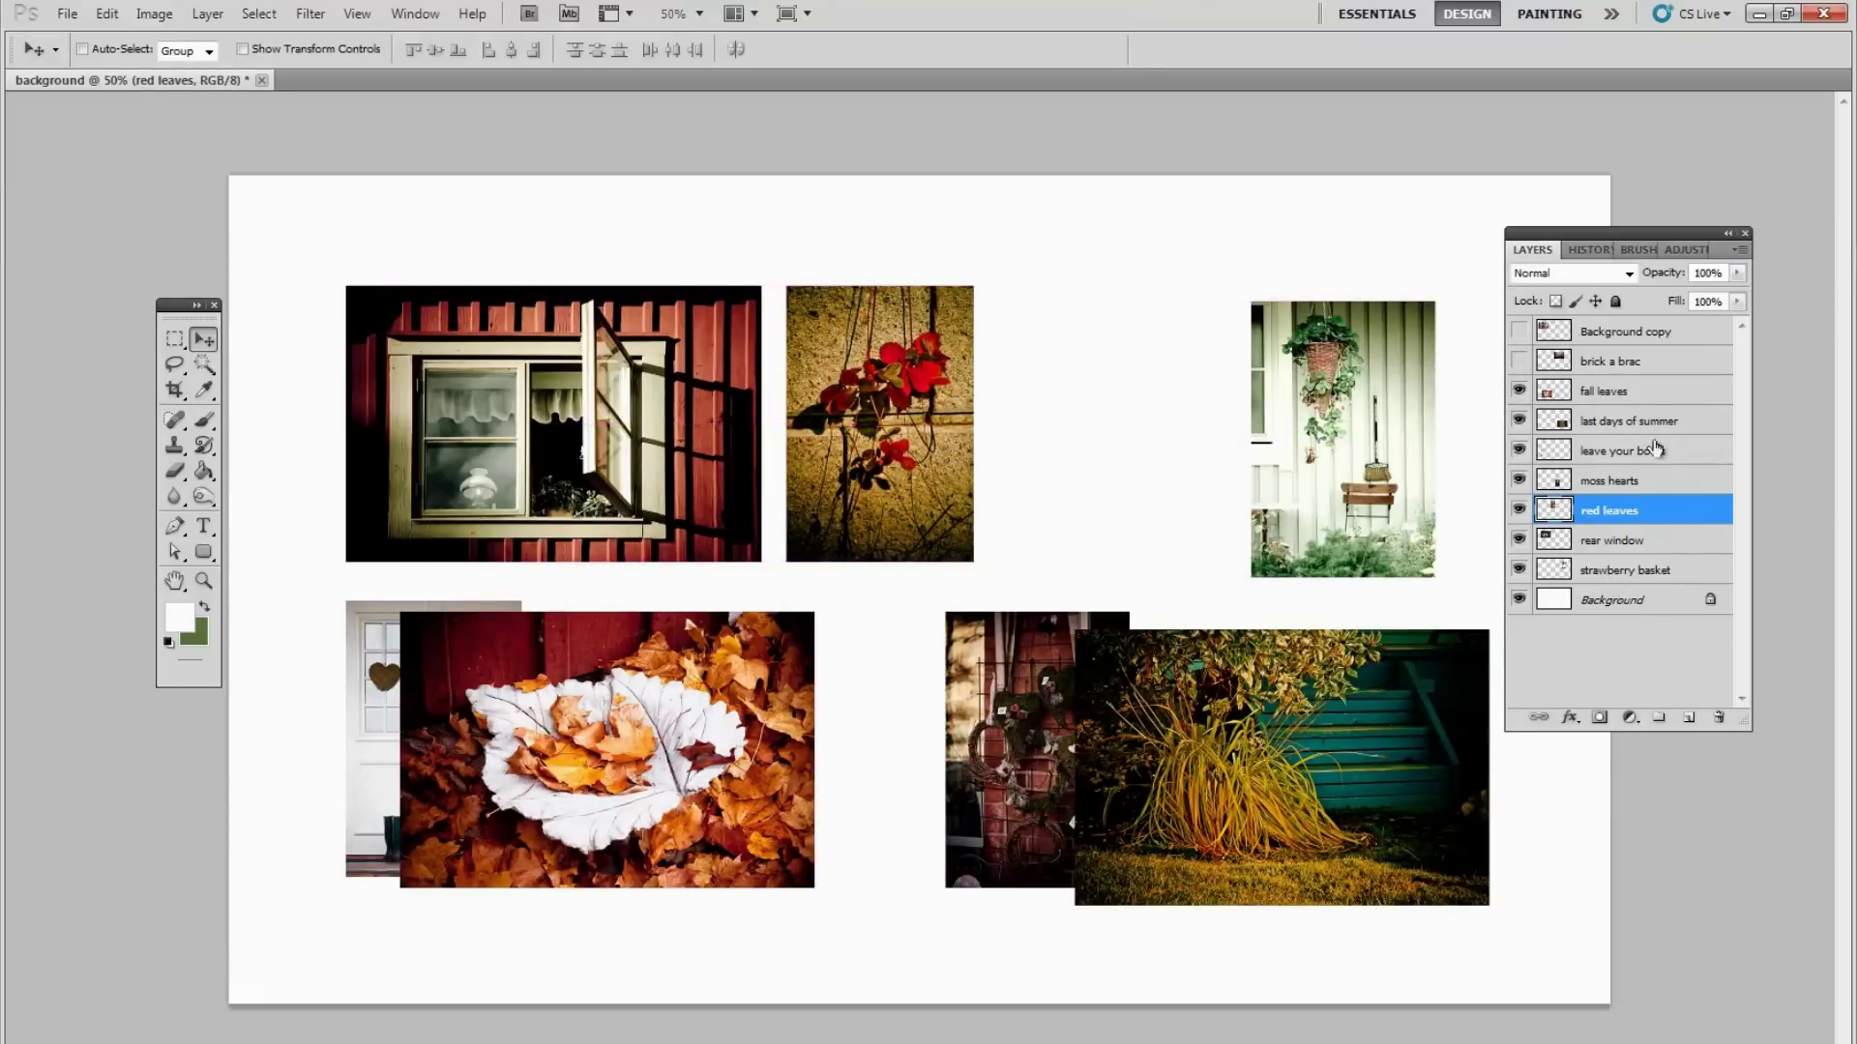
left_click(1520, 362)
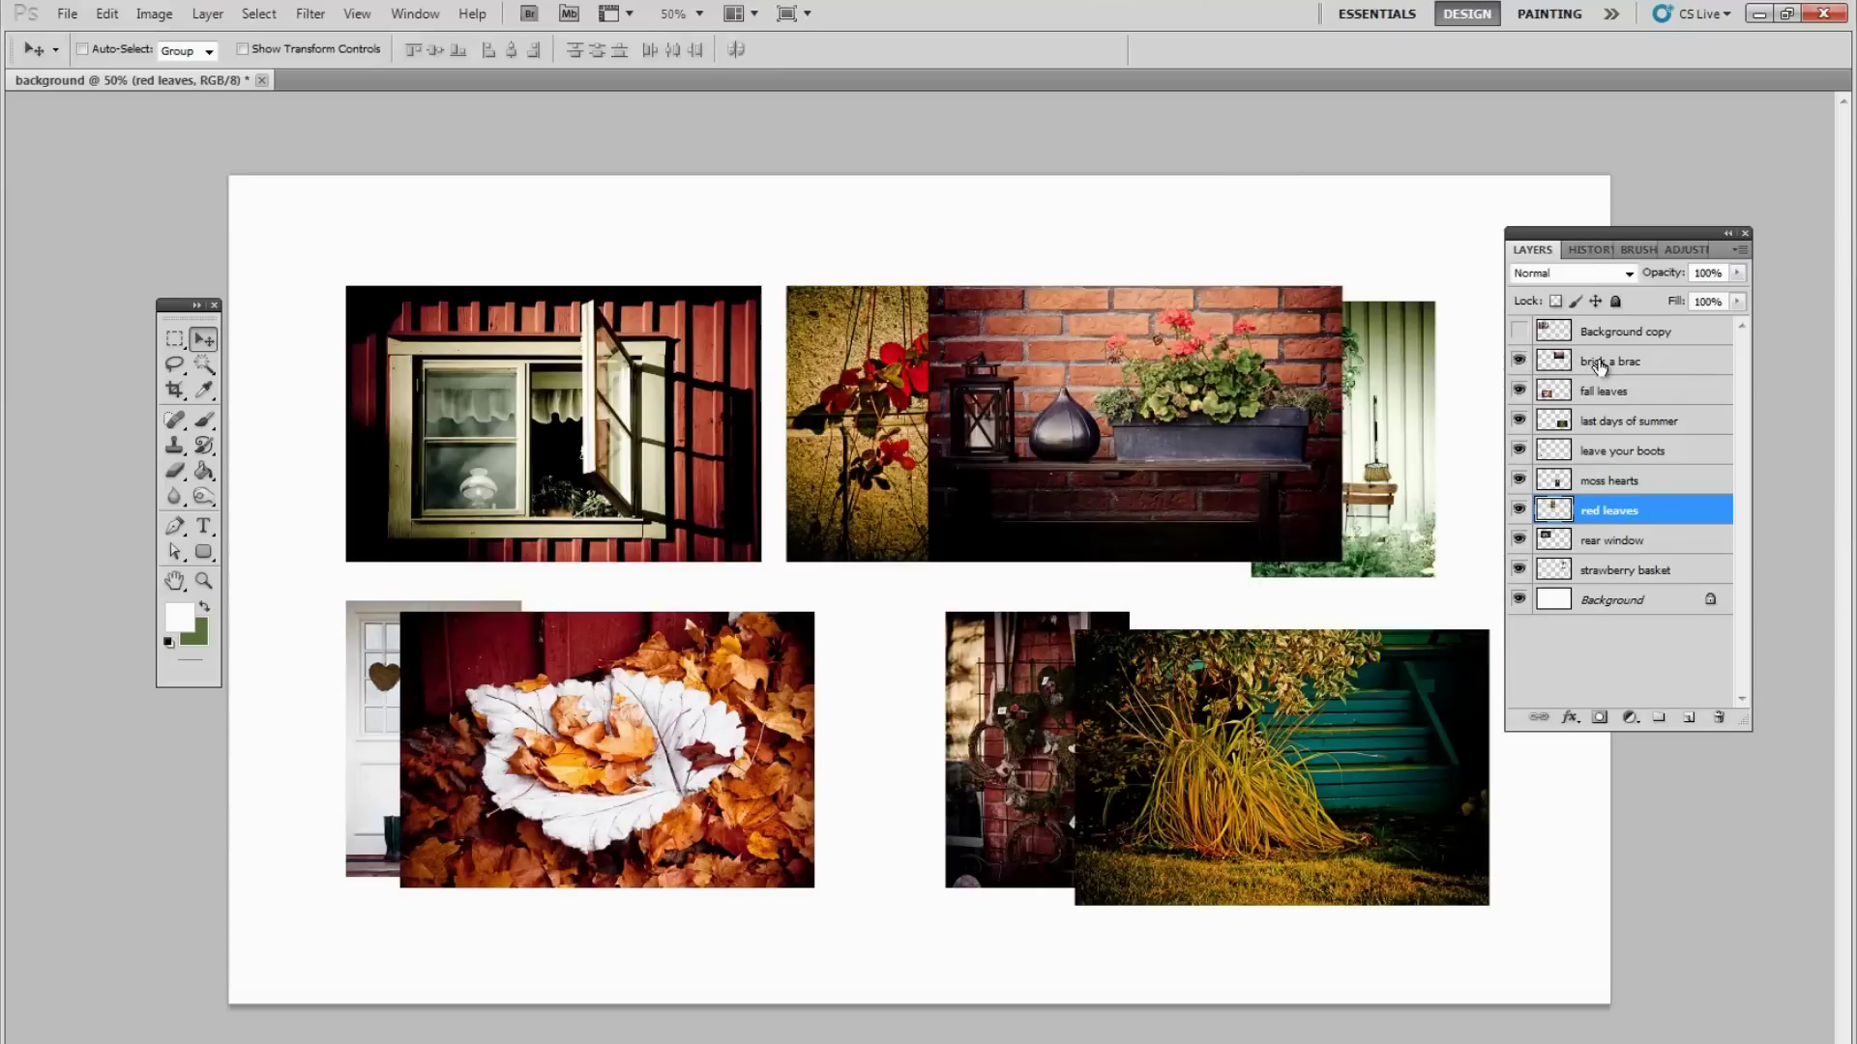
left_click(1597, 364)
key("Right")
key("Right")
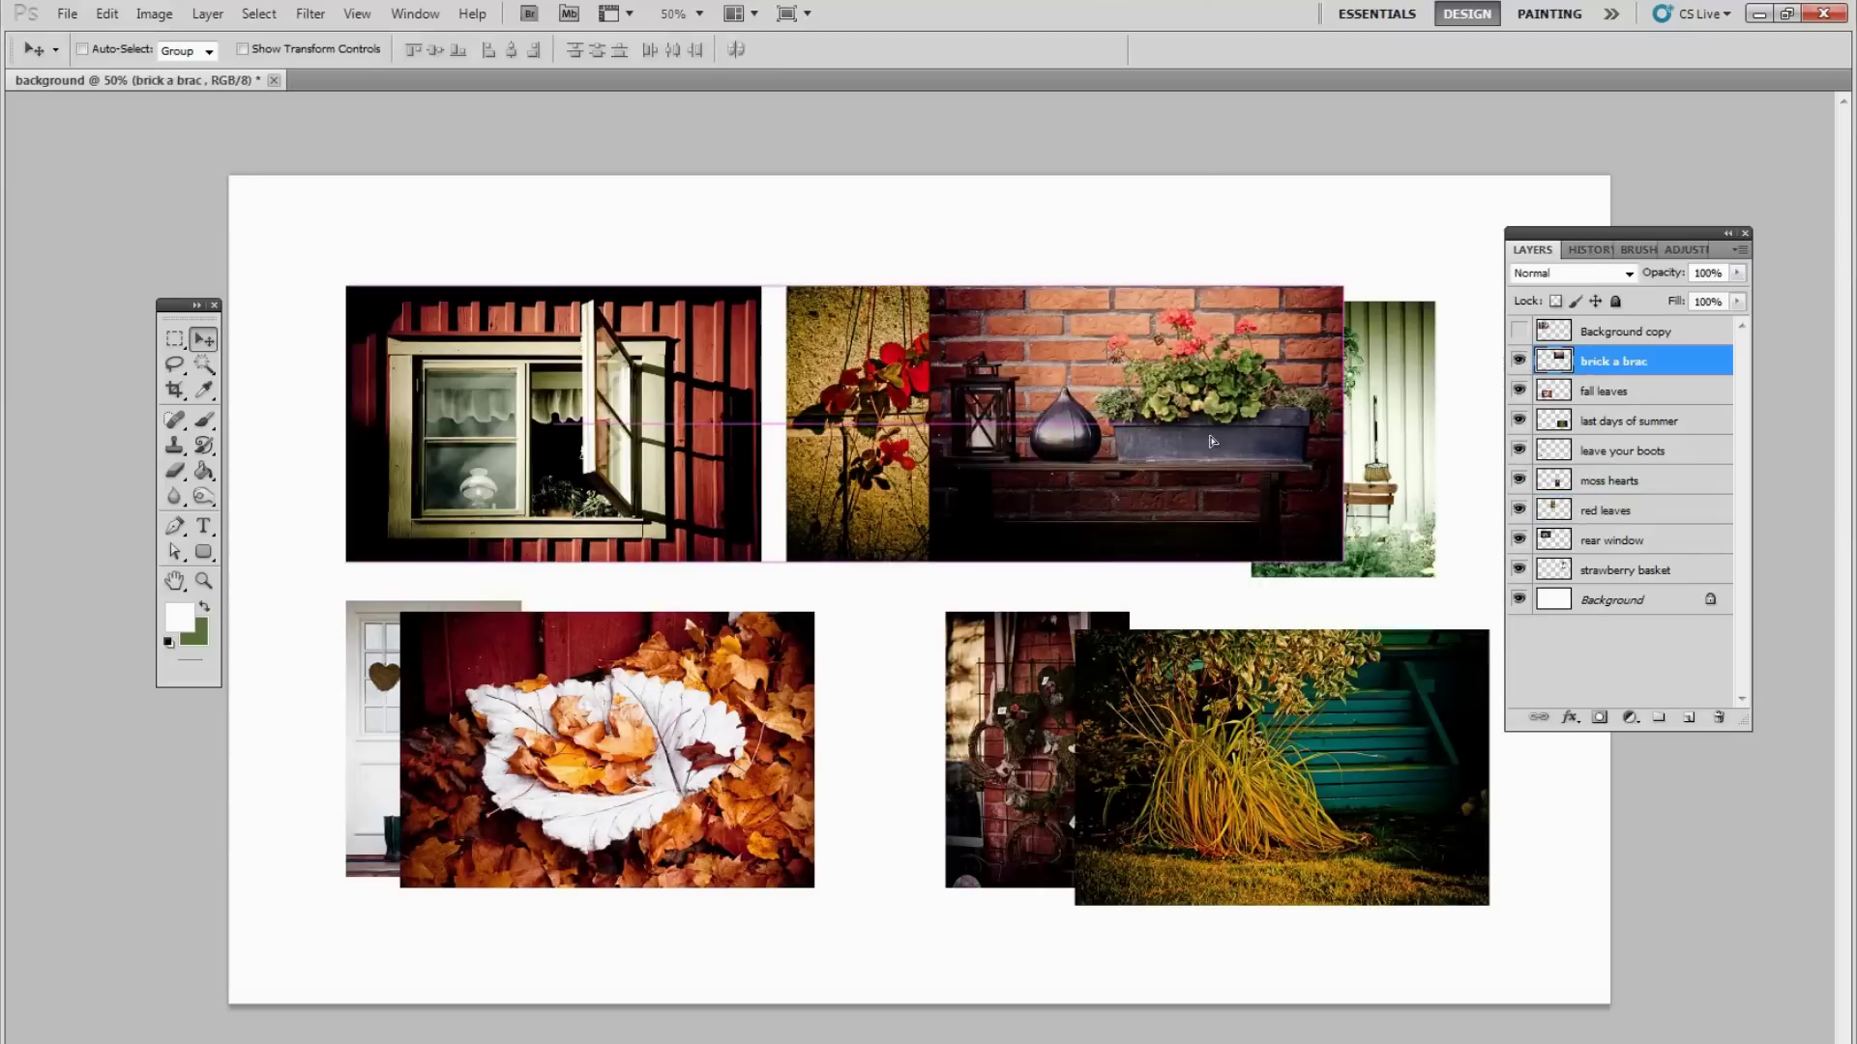
left_click(1519, 334)
left_click(1519, 333)
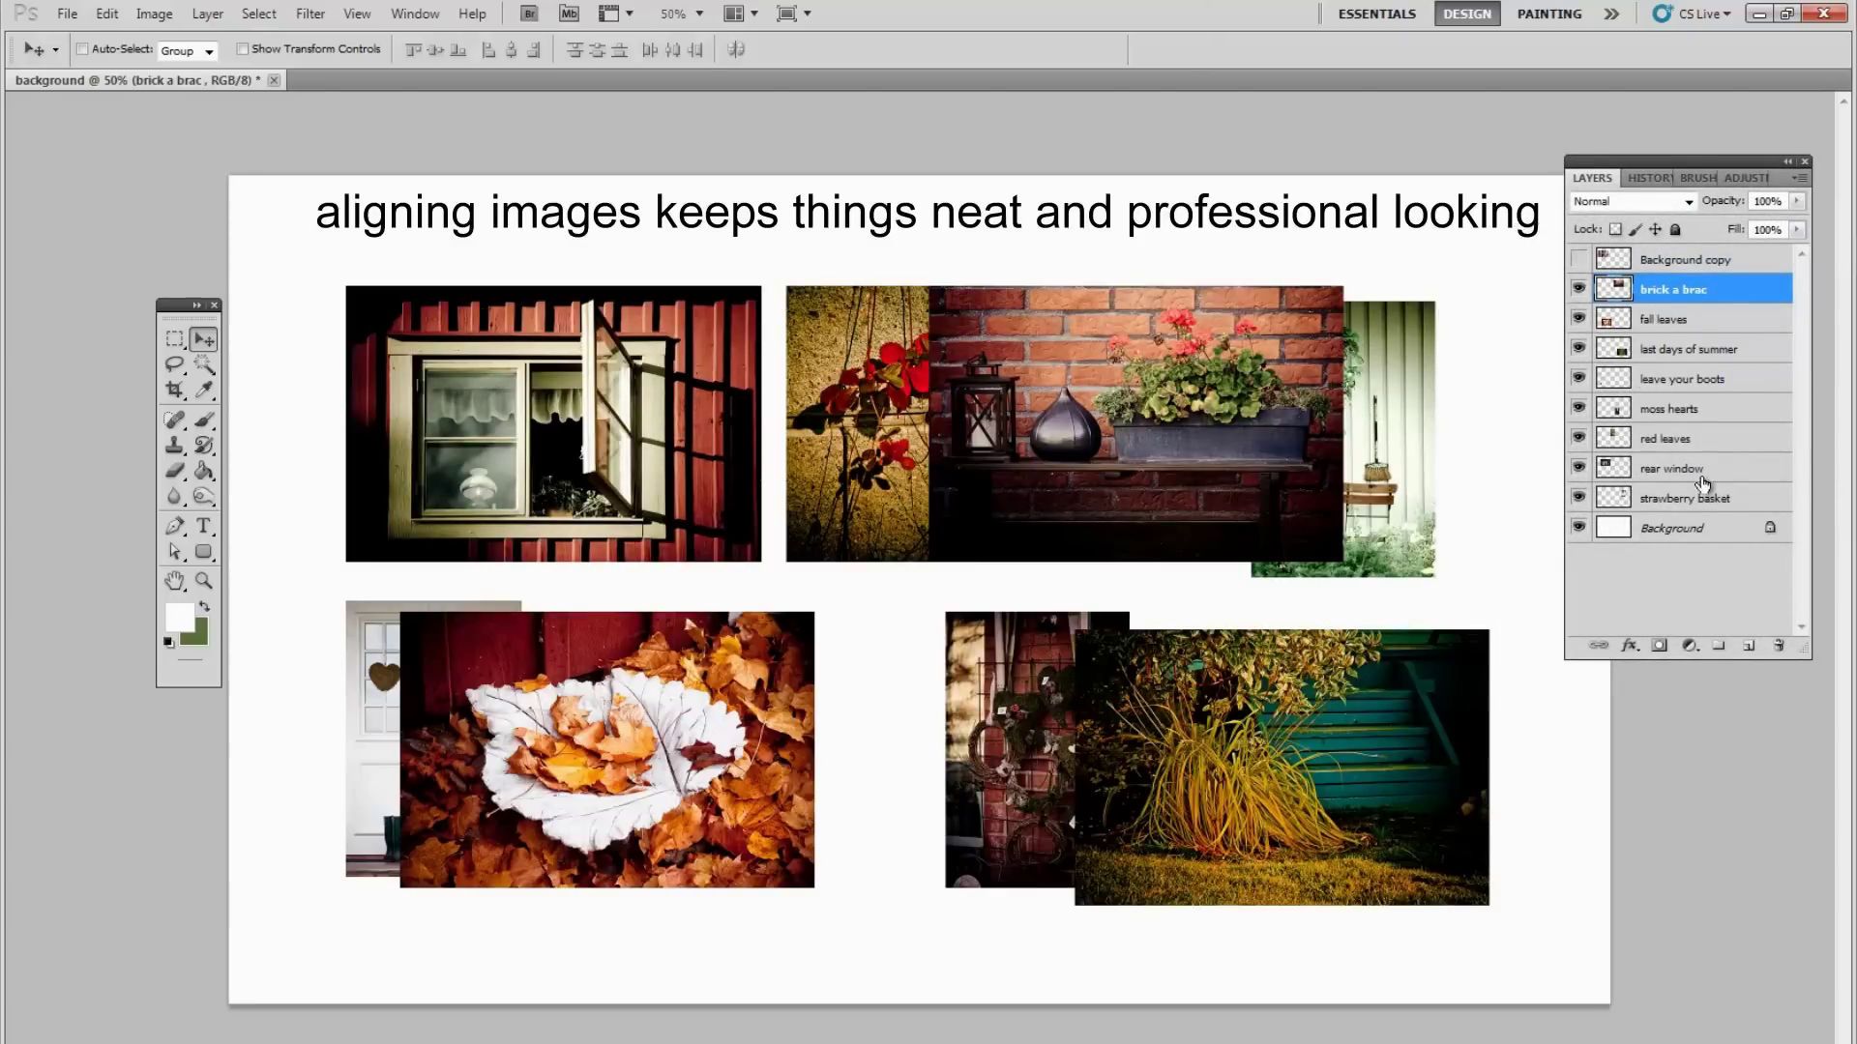
Align the rear window, red leaves, brick a brac and strawberry basket photos along the top edge
left_click(1688, 471)
left_click_drag(499, 376, 438, 338)
left_click(1665, 440)
left_click_drag(853, 368, 795, 344)
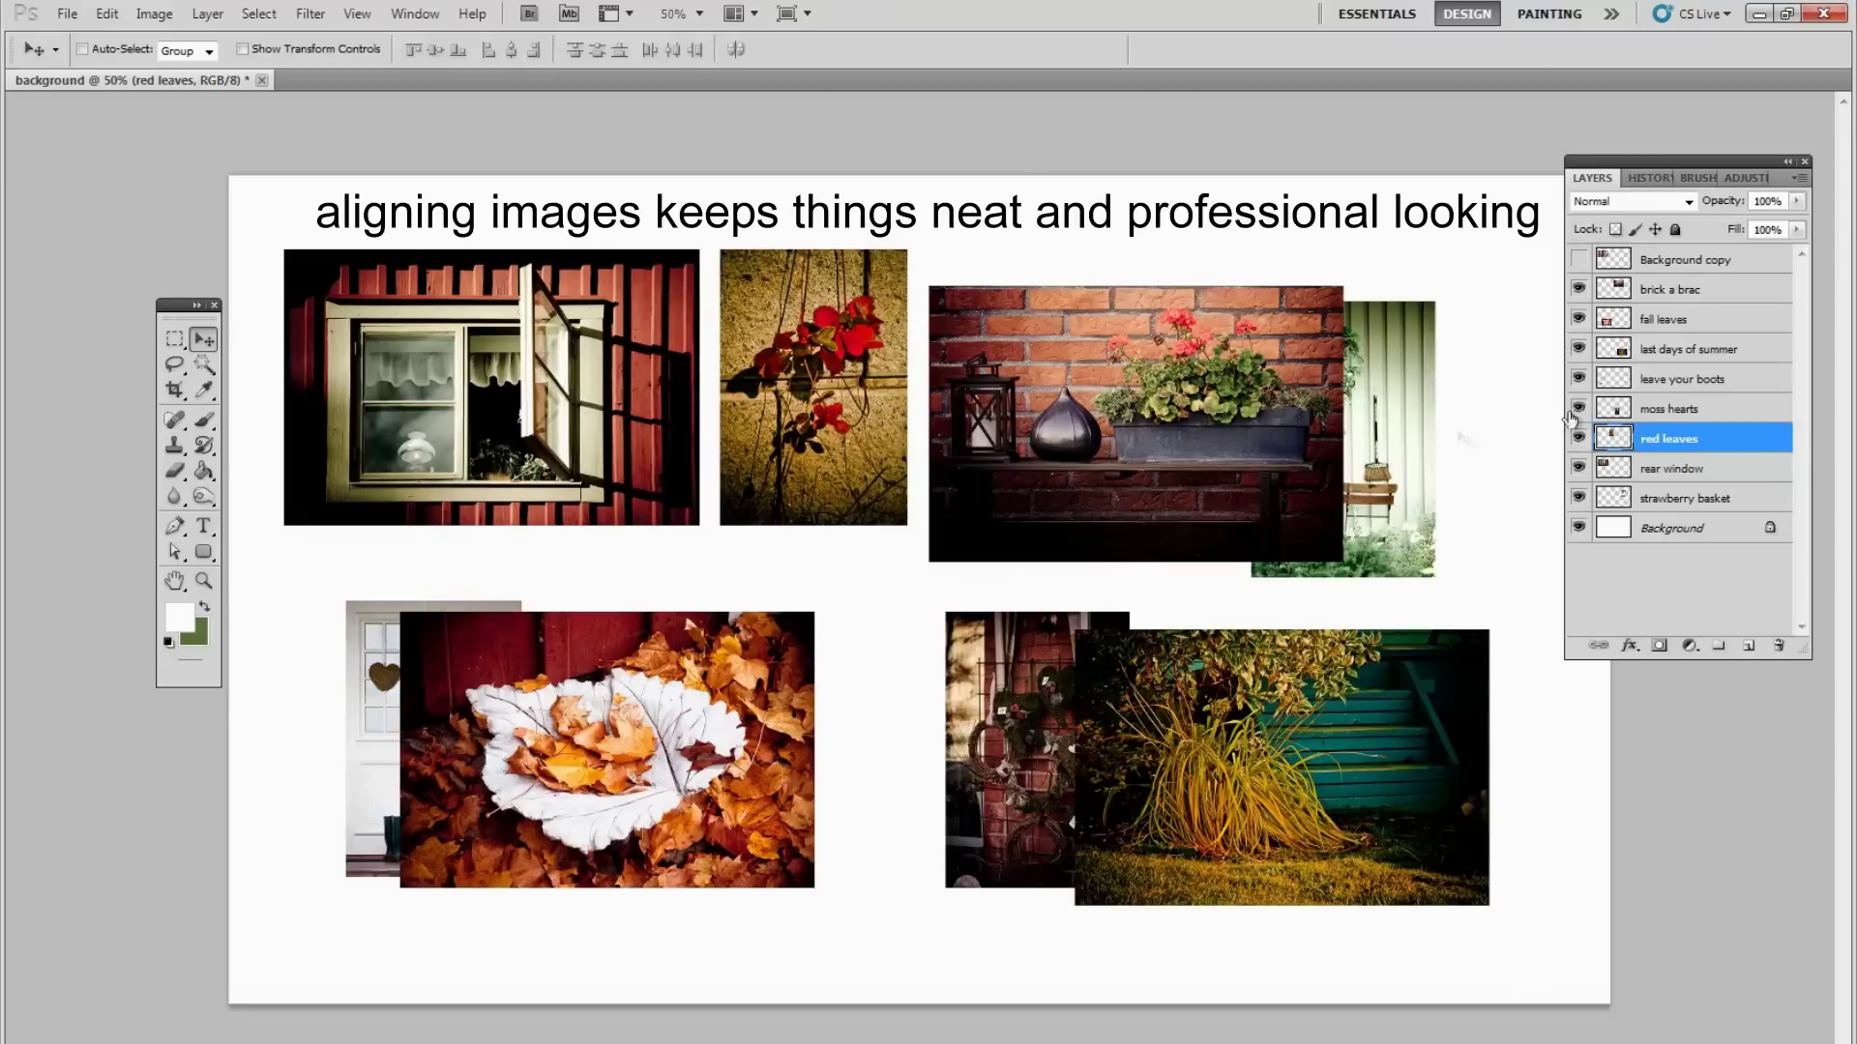
left_click(1665, 290)
mouse_move(1035, 393)
left_mouse_down()
mouse_move(1051, 378)
mouse_move(1033, 356)
left_mouse_up()
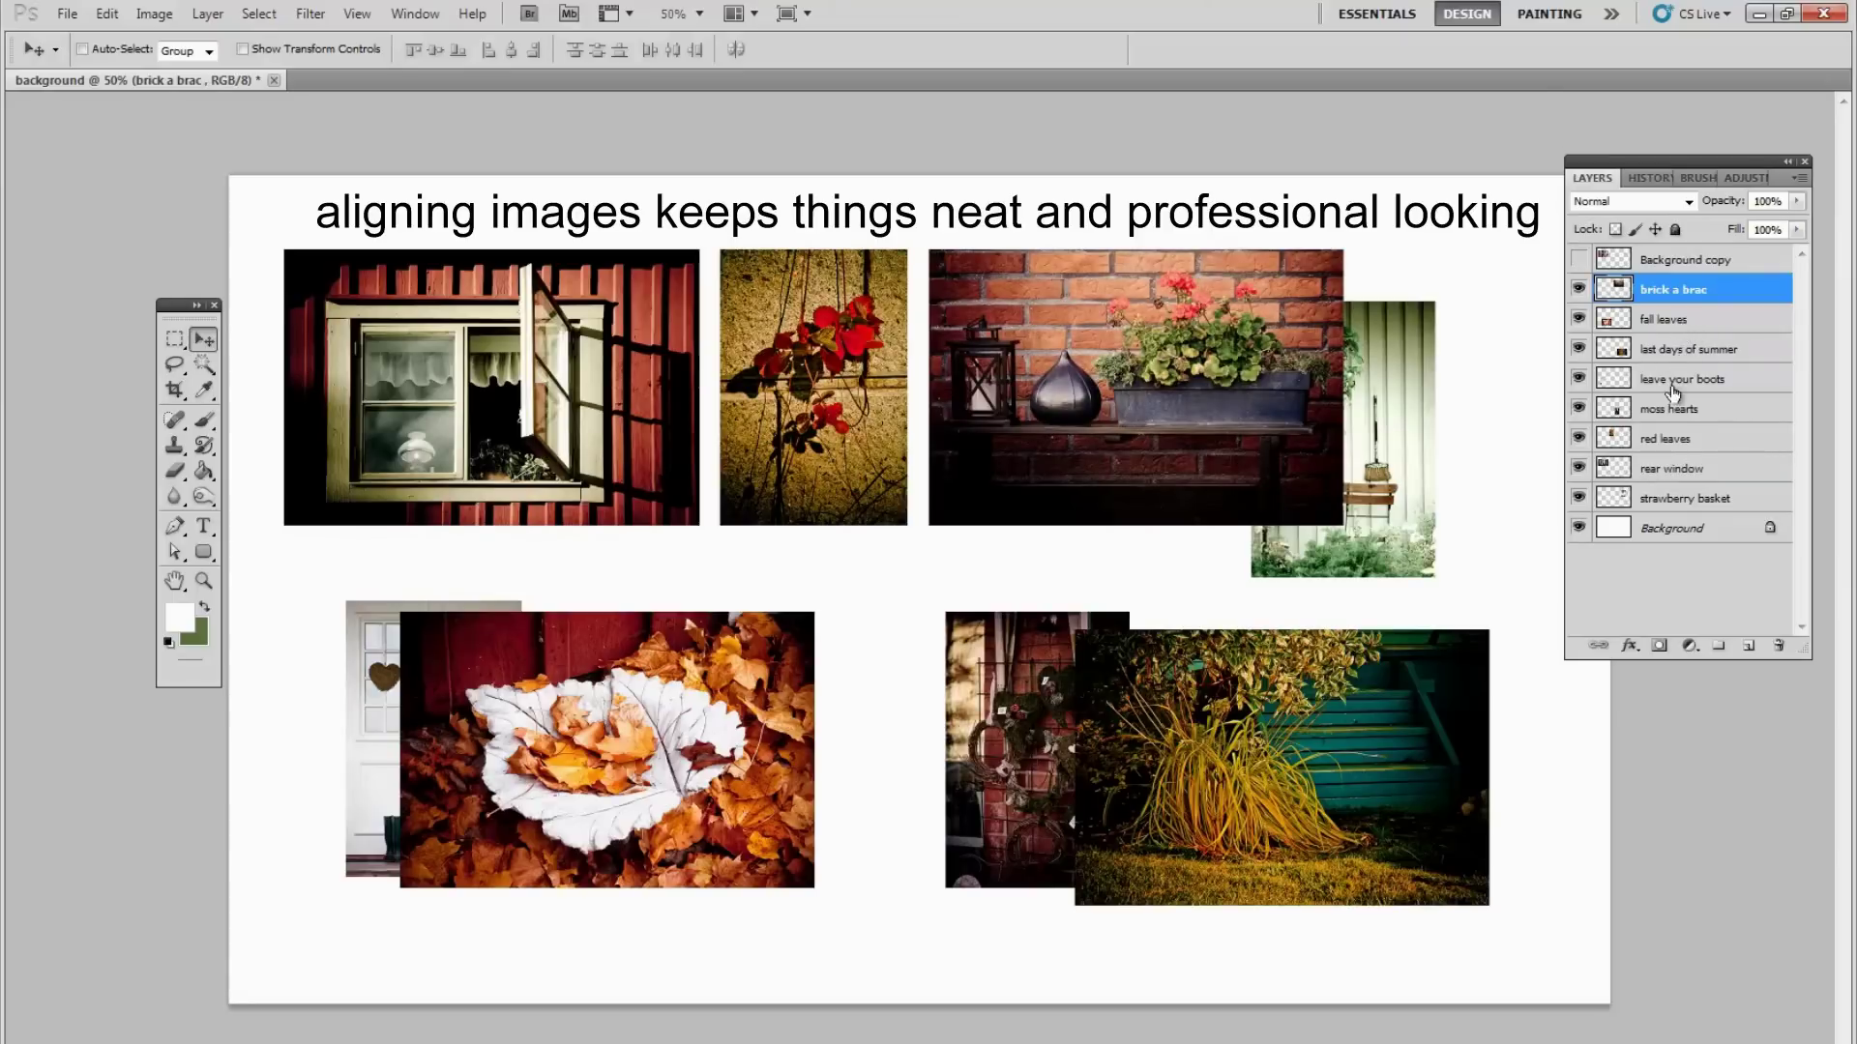
left_click(1687, 498)
left_click_drag(1471, 456, 1485, 412)
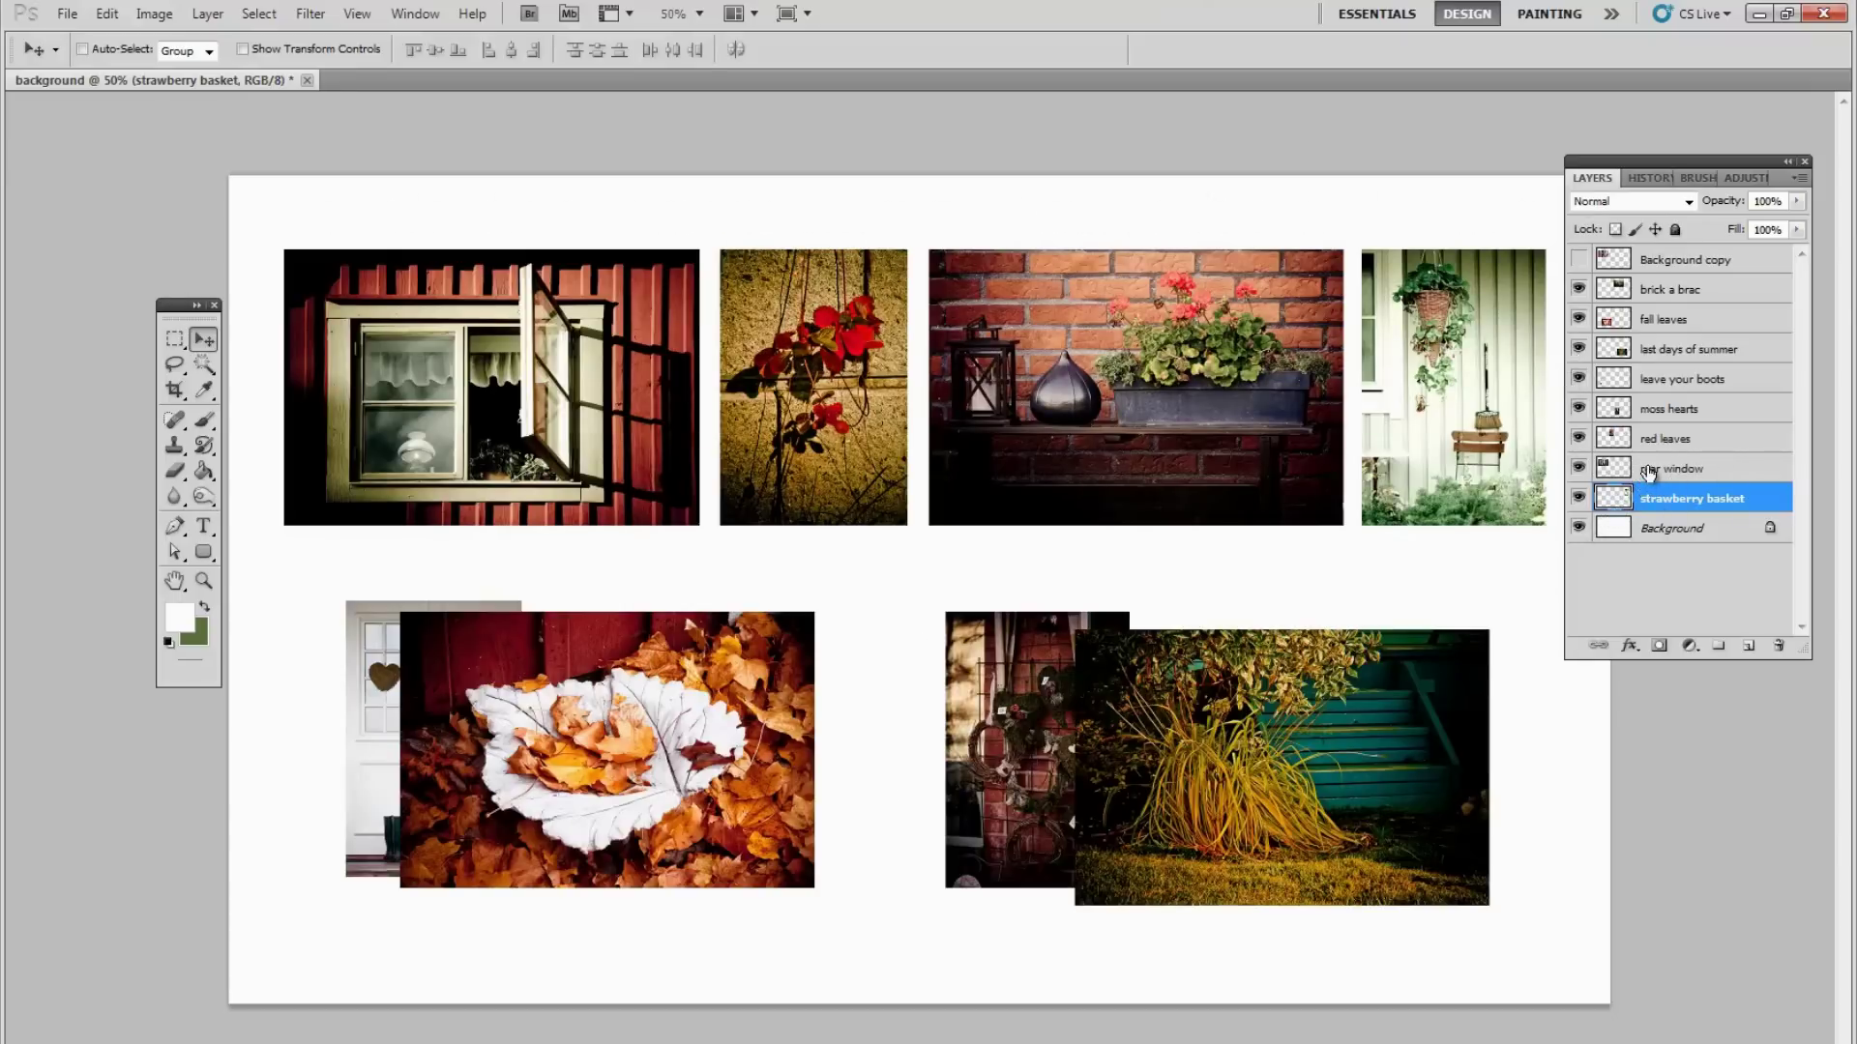
Snap the fall leaves, boots door, last days of summer and moss hearts photos under the top row
left_click(1665, 322)
left_click_drag(601, 716, 693, 649)
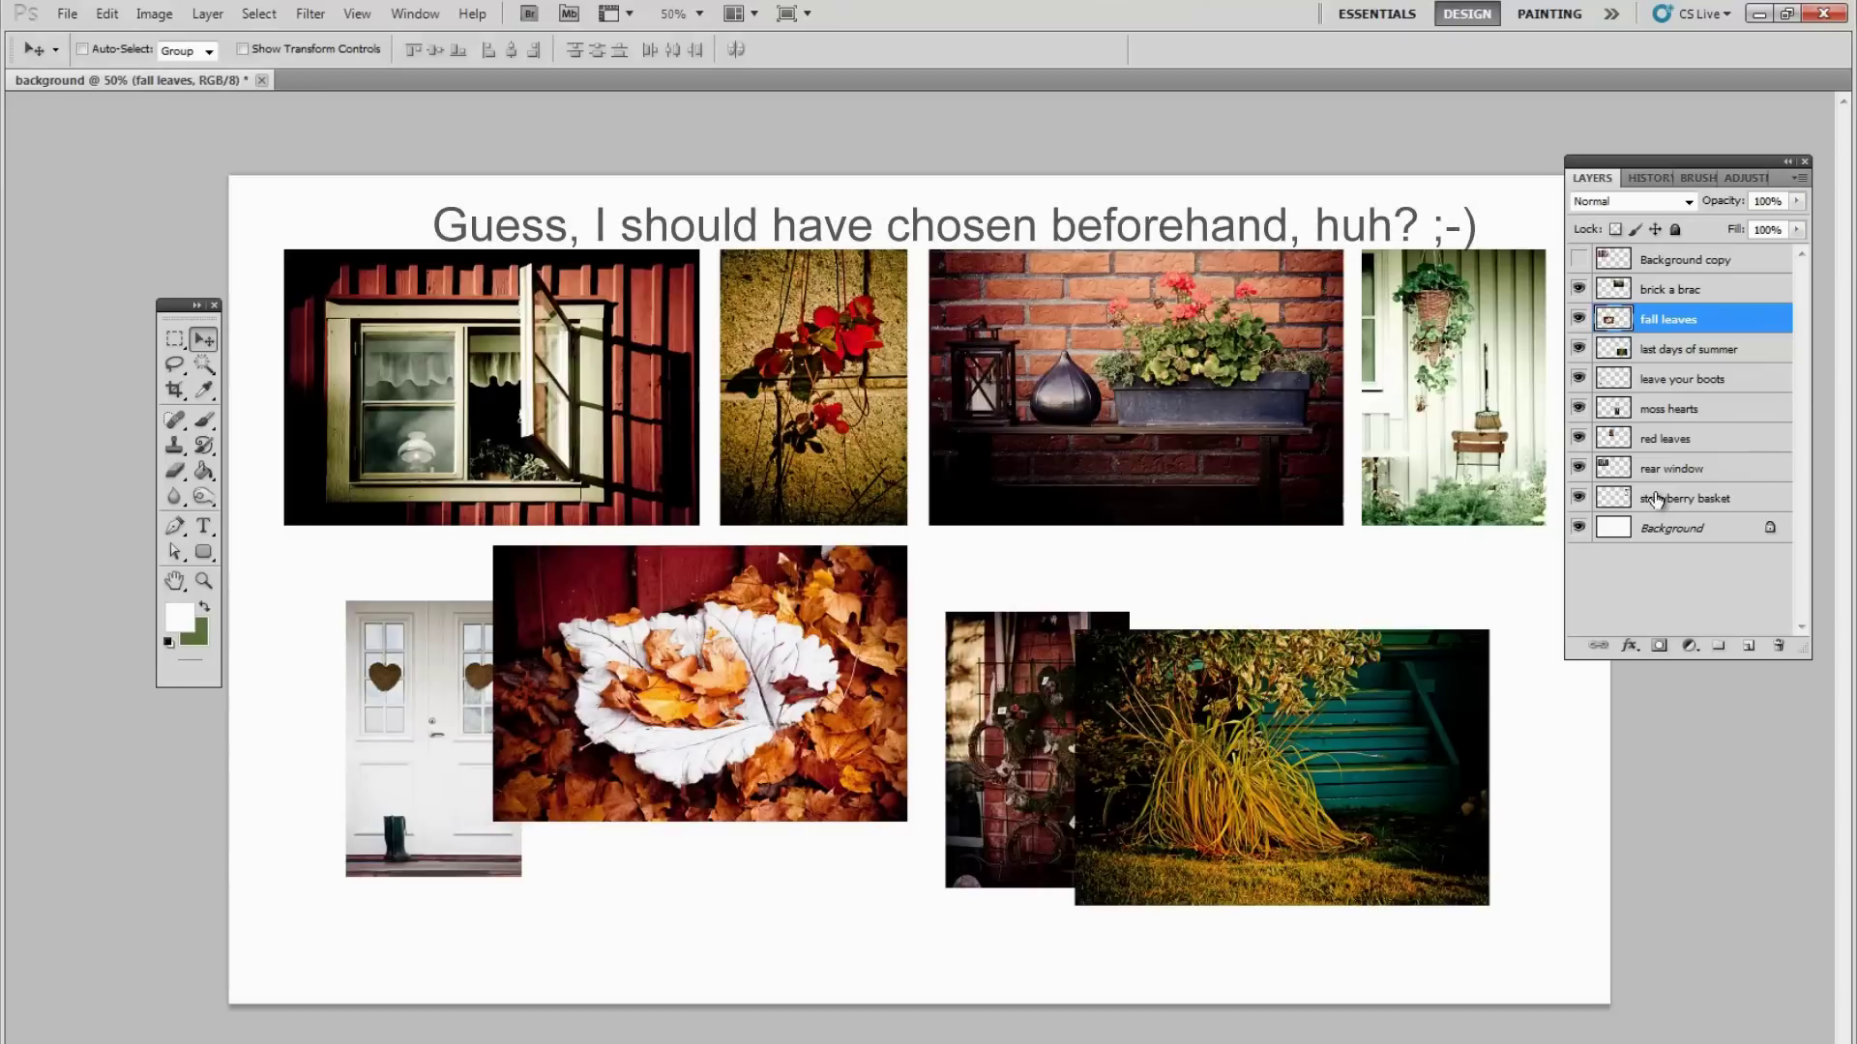
left_click(1665, 380)
left_click_drag(433, 646, 386, 591)
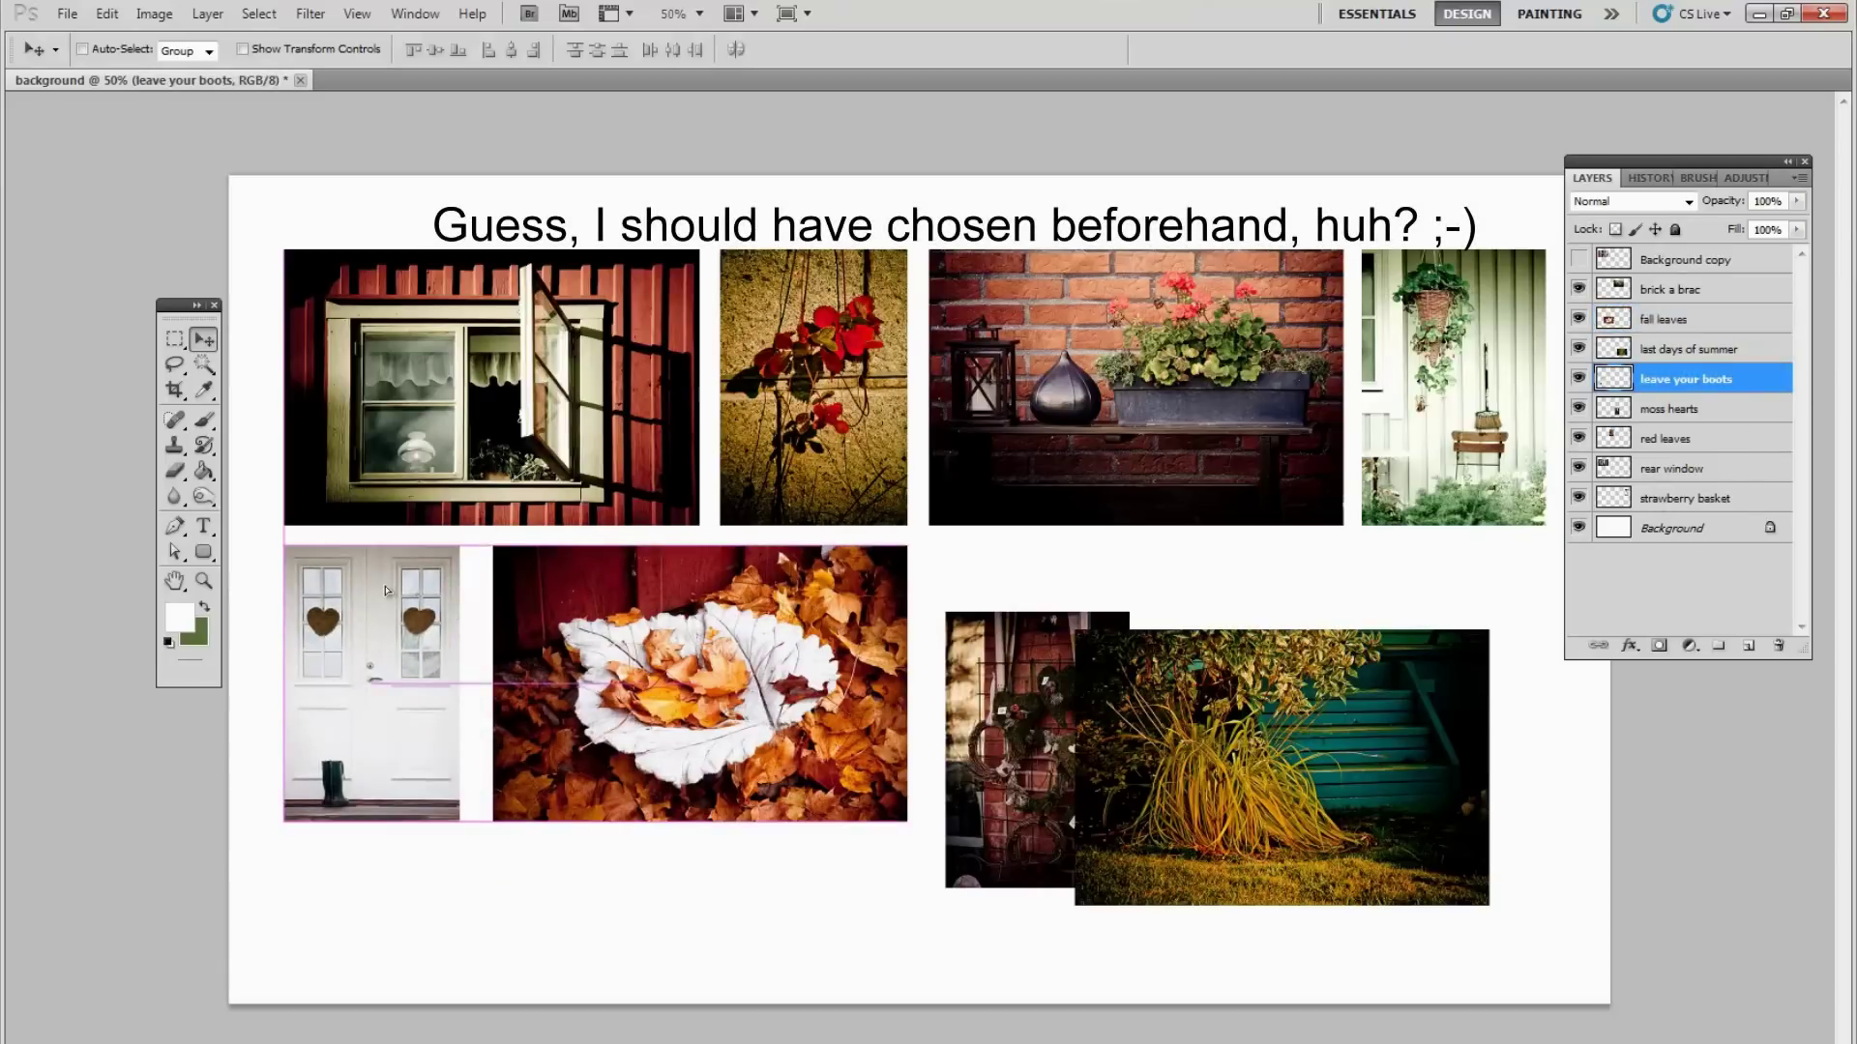
left_click(1678, 351)
left_click_drag(1374, 709, 1419, 638)
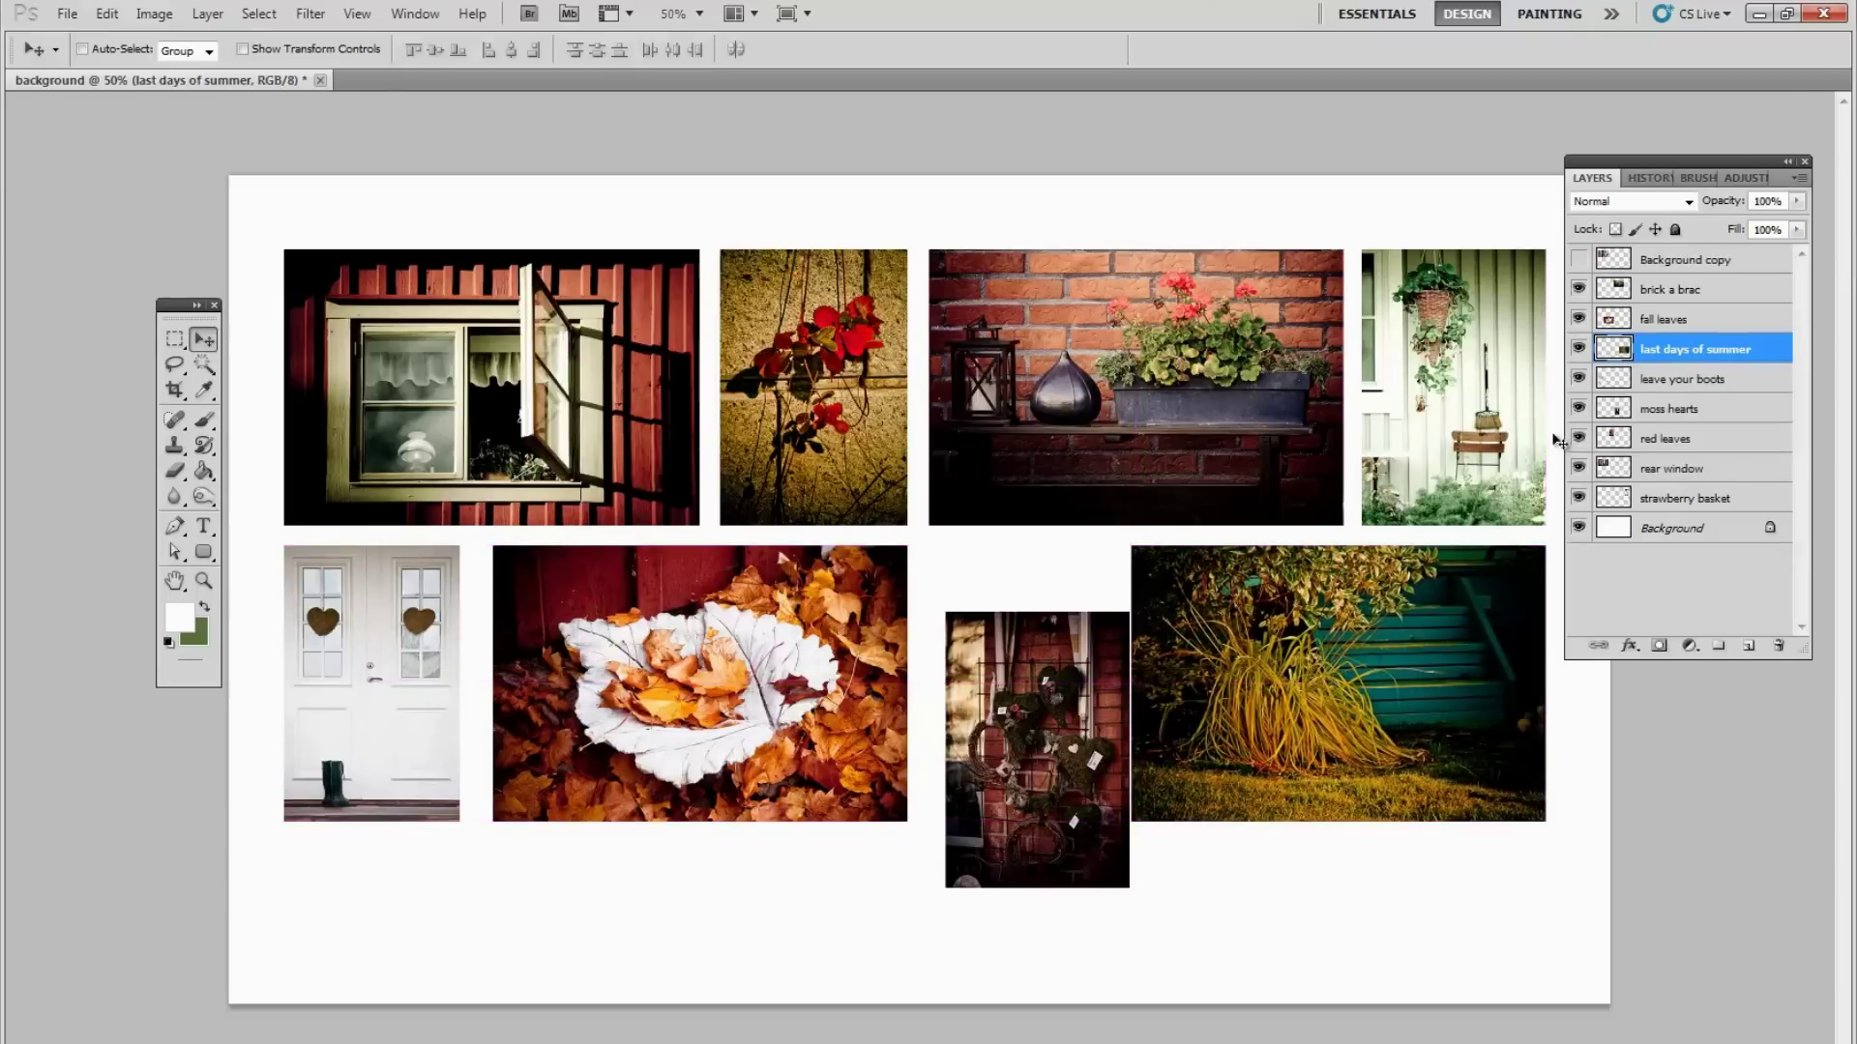
left_click(1663, 410)
left_click_drag(1063, 682, 1045, 614)
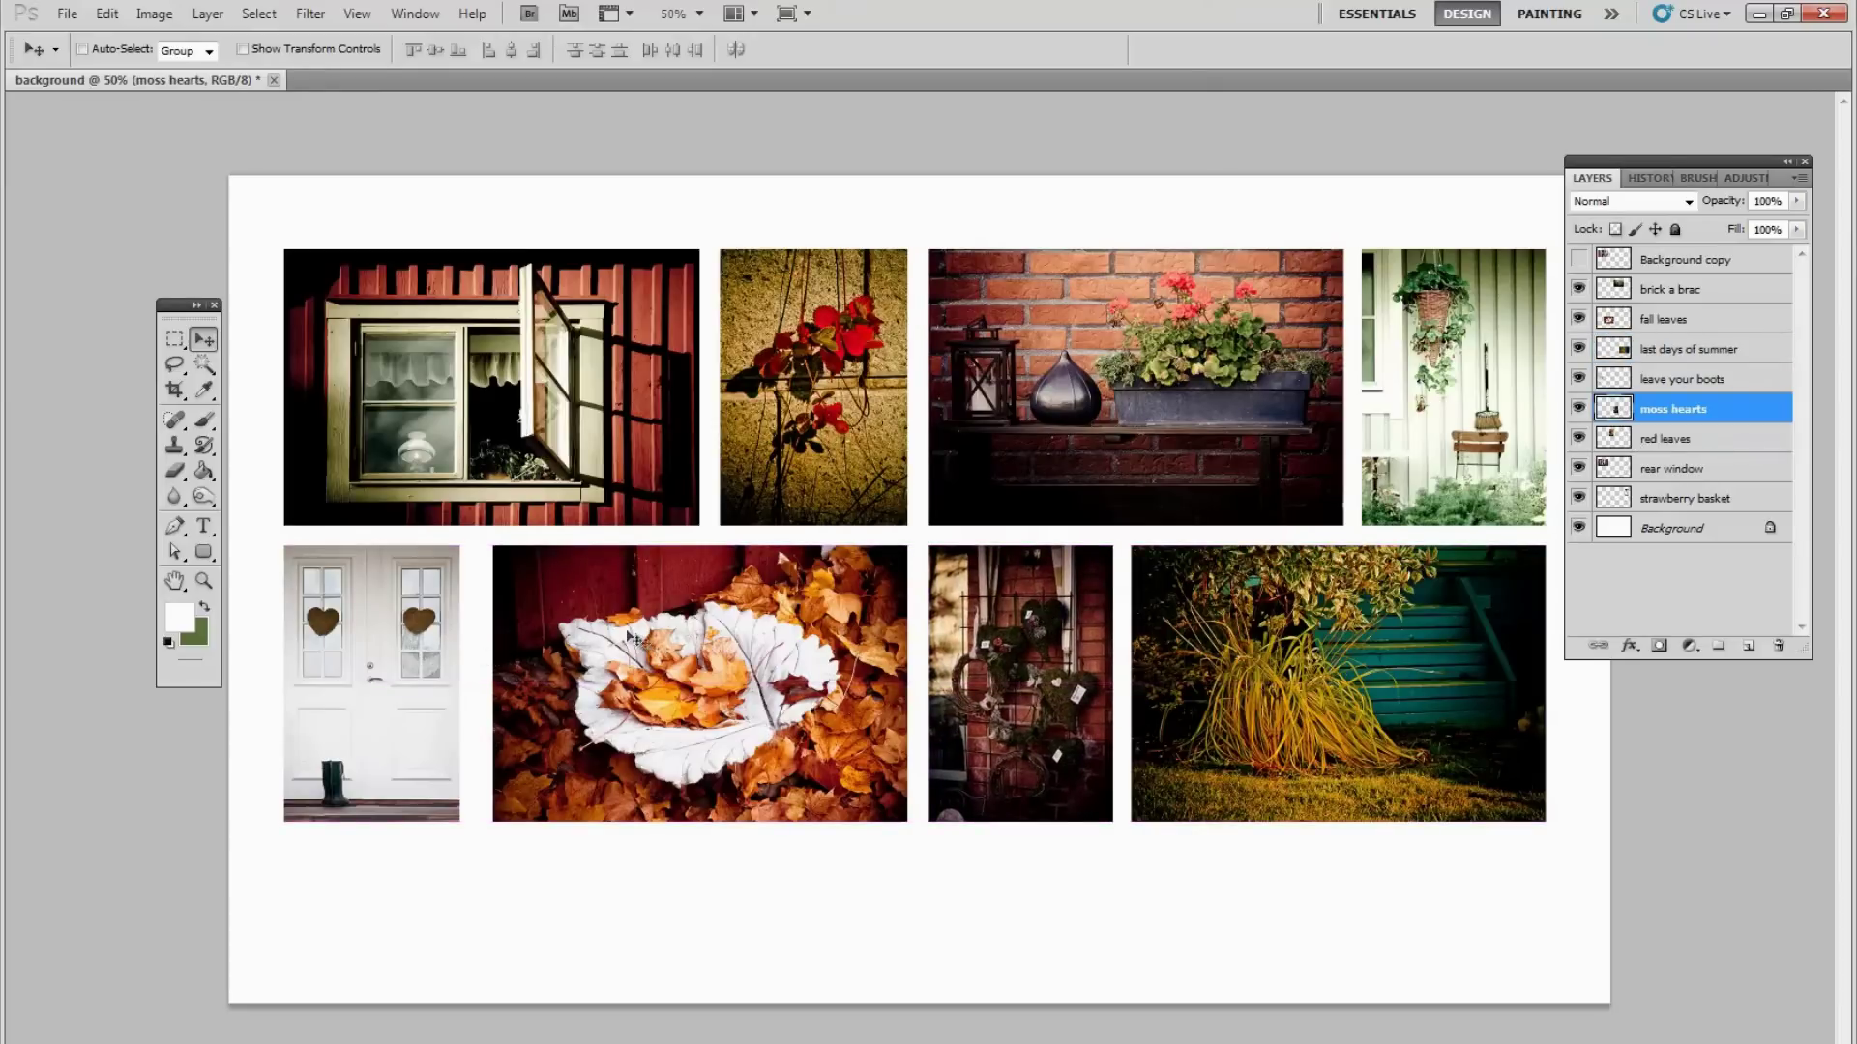
Shift the fall leaves photo a few pixels left, then move moss hearts left to match
left_click(1670, 319)
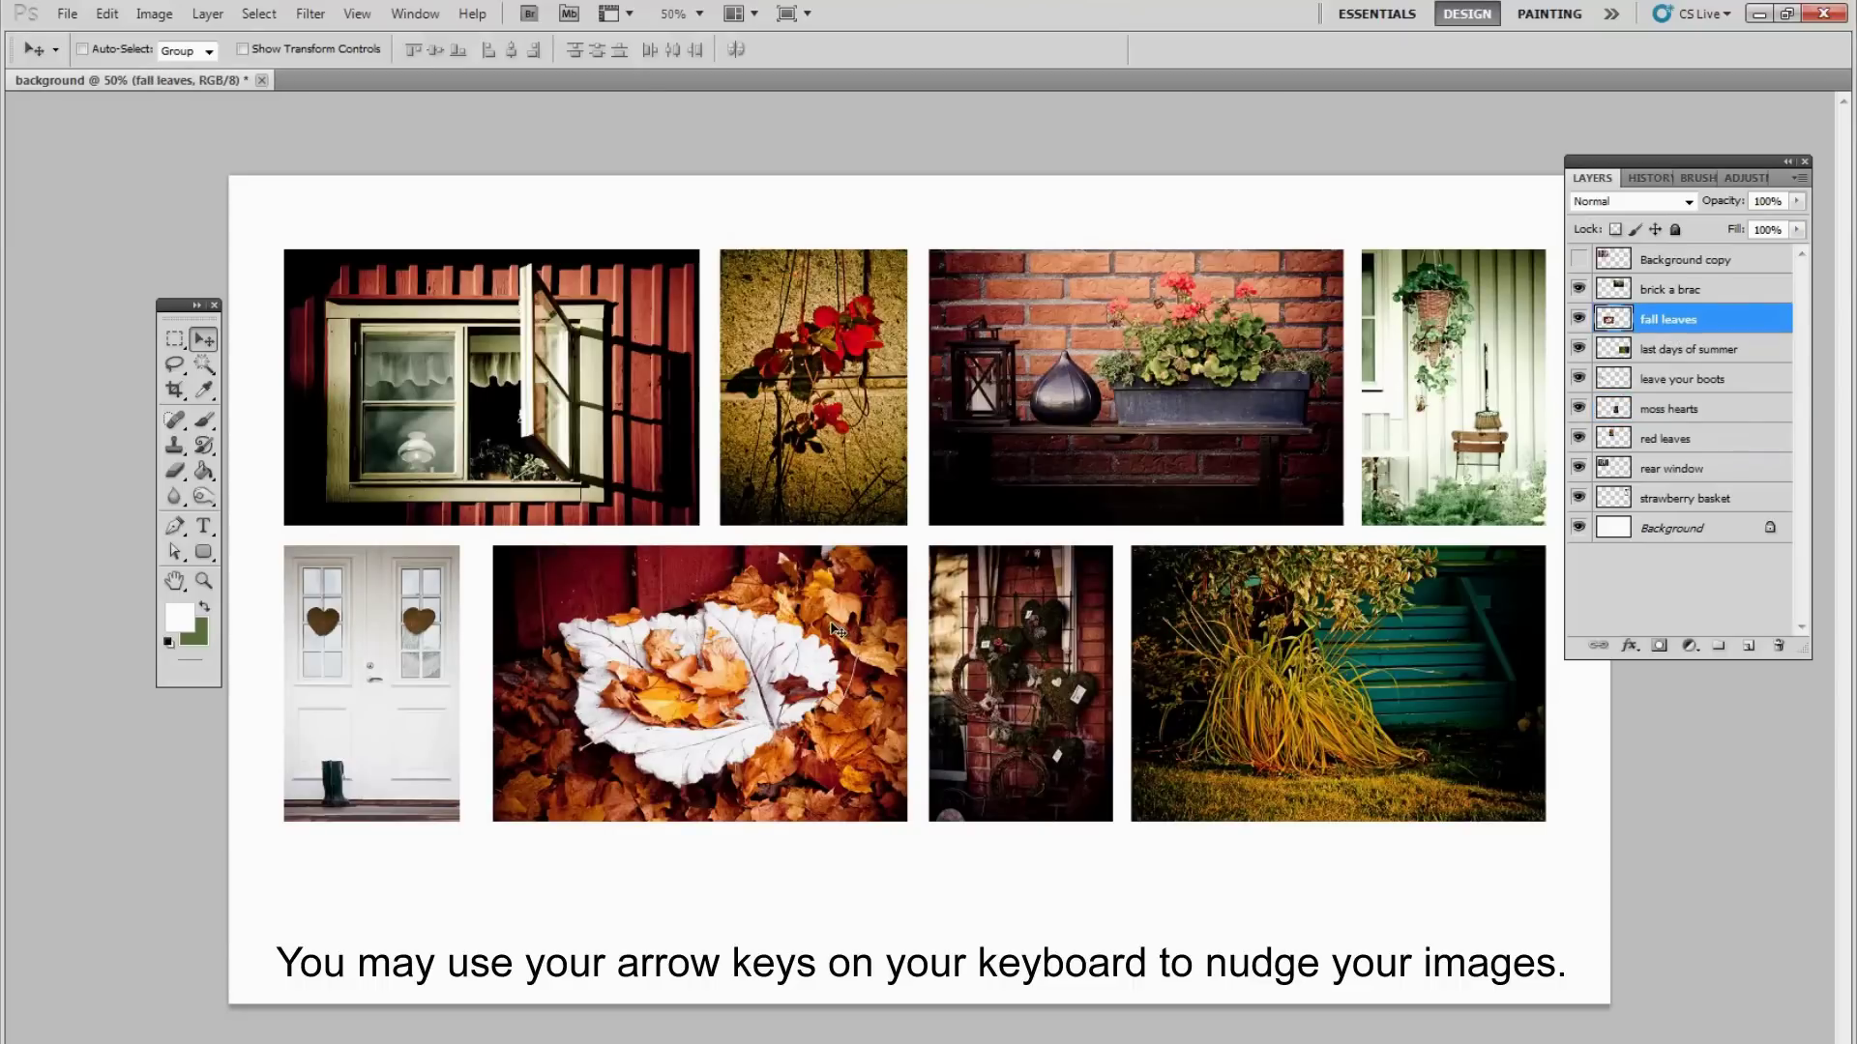
key("Left")
key("Left")
key("Left")
key("Left")
key("Left")
key("Left")
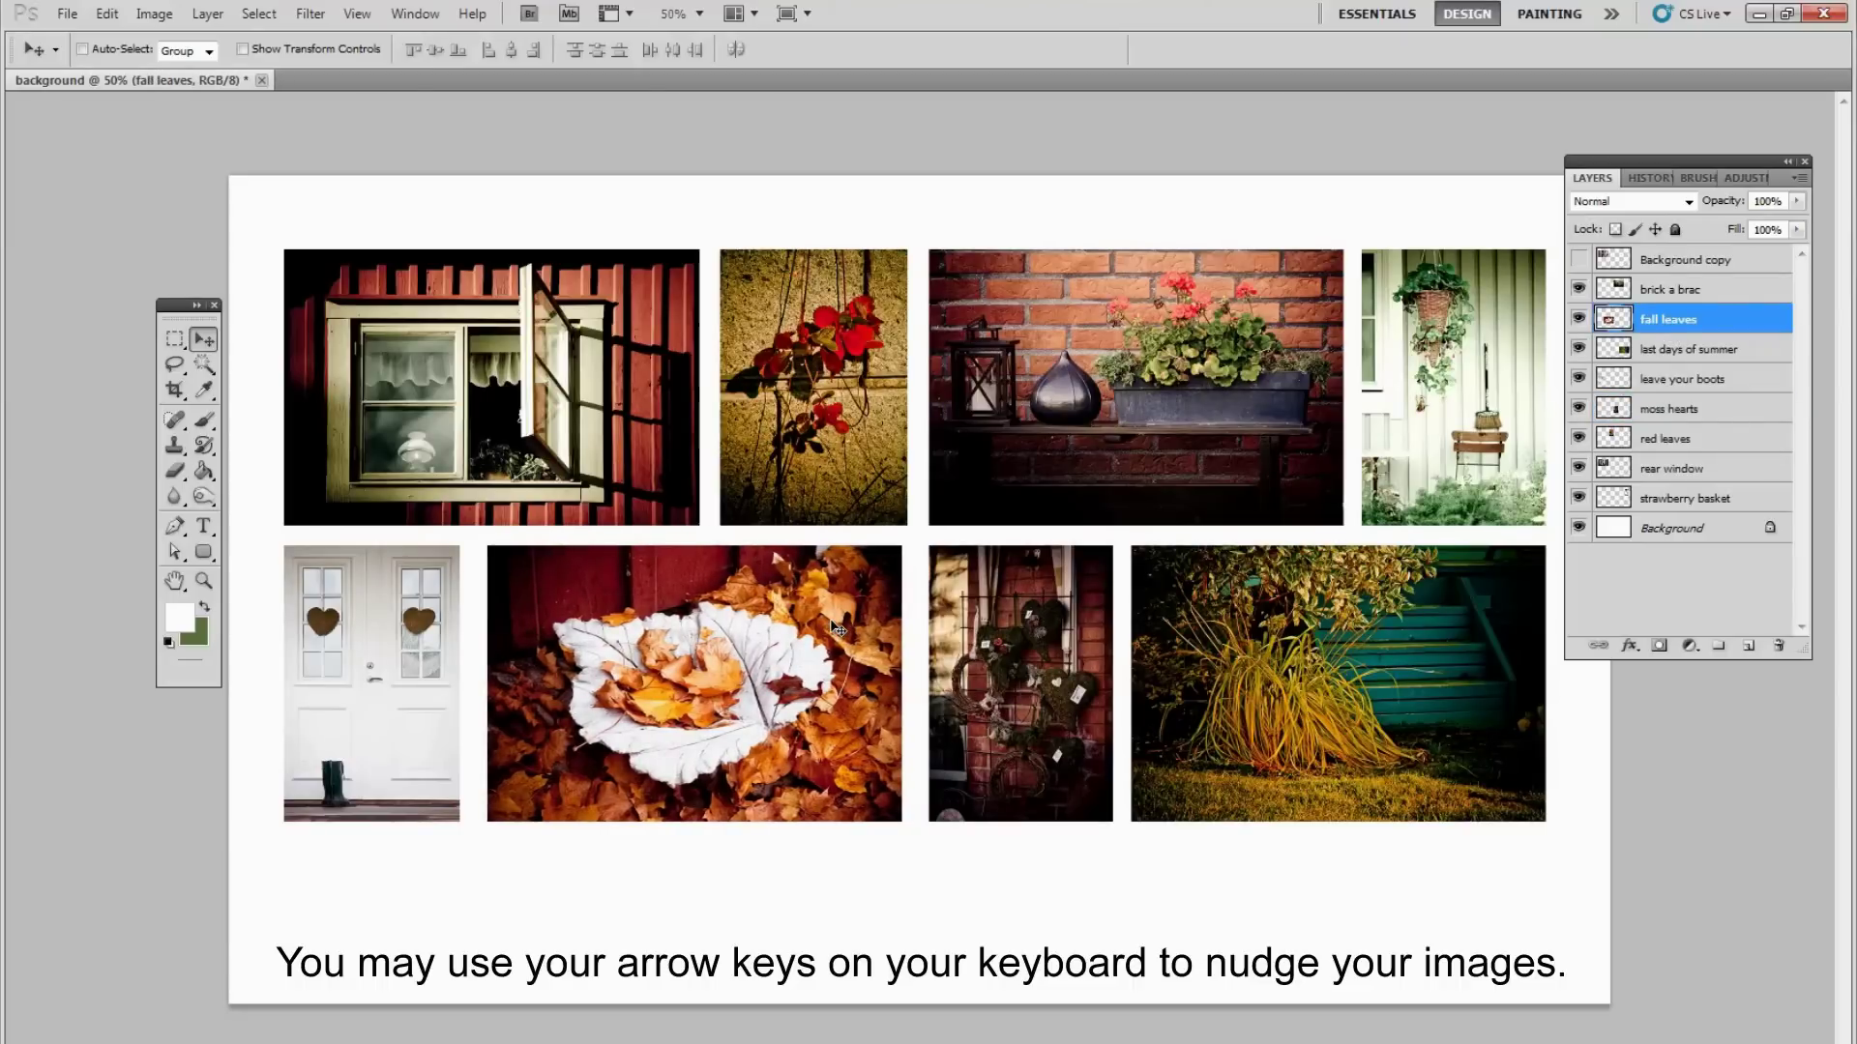
key("Left")
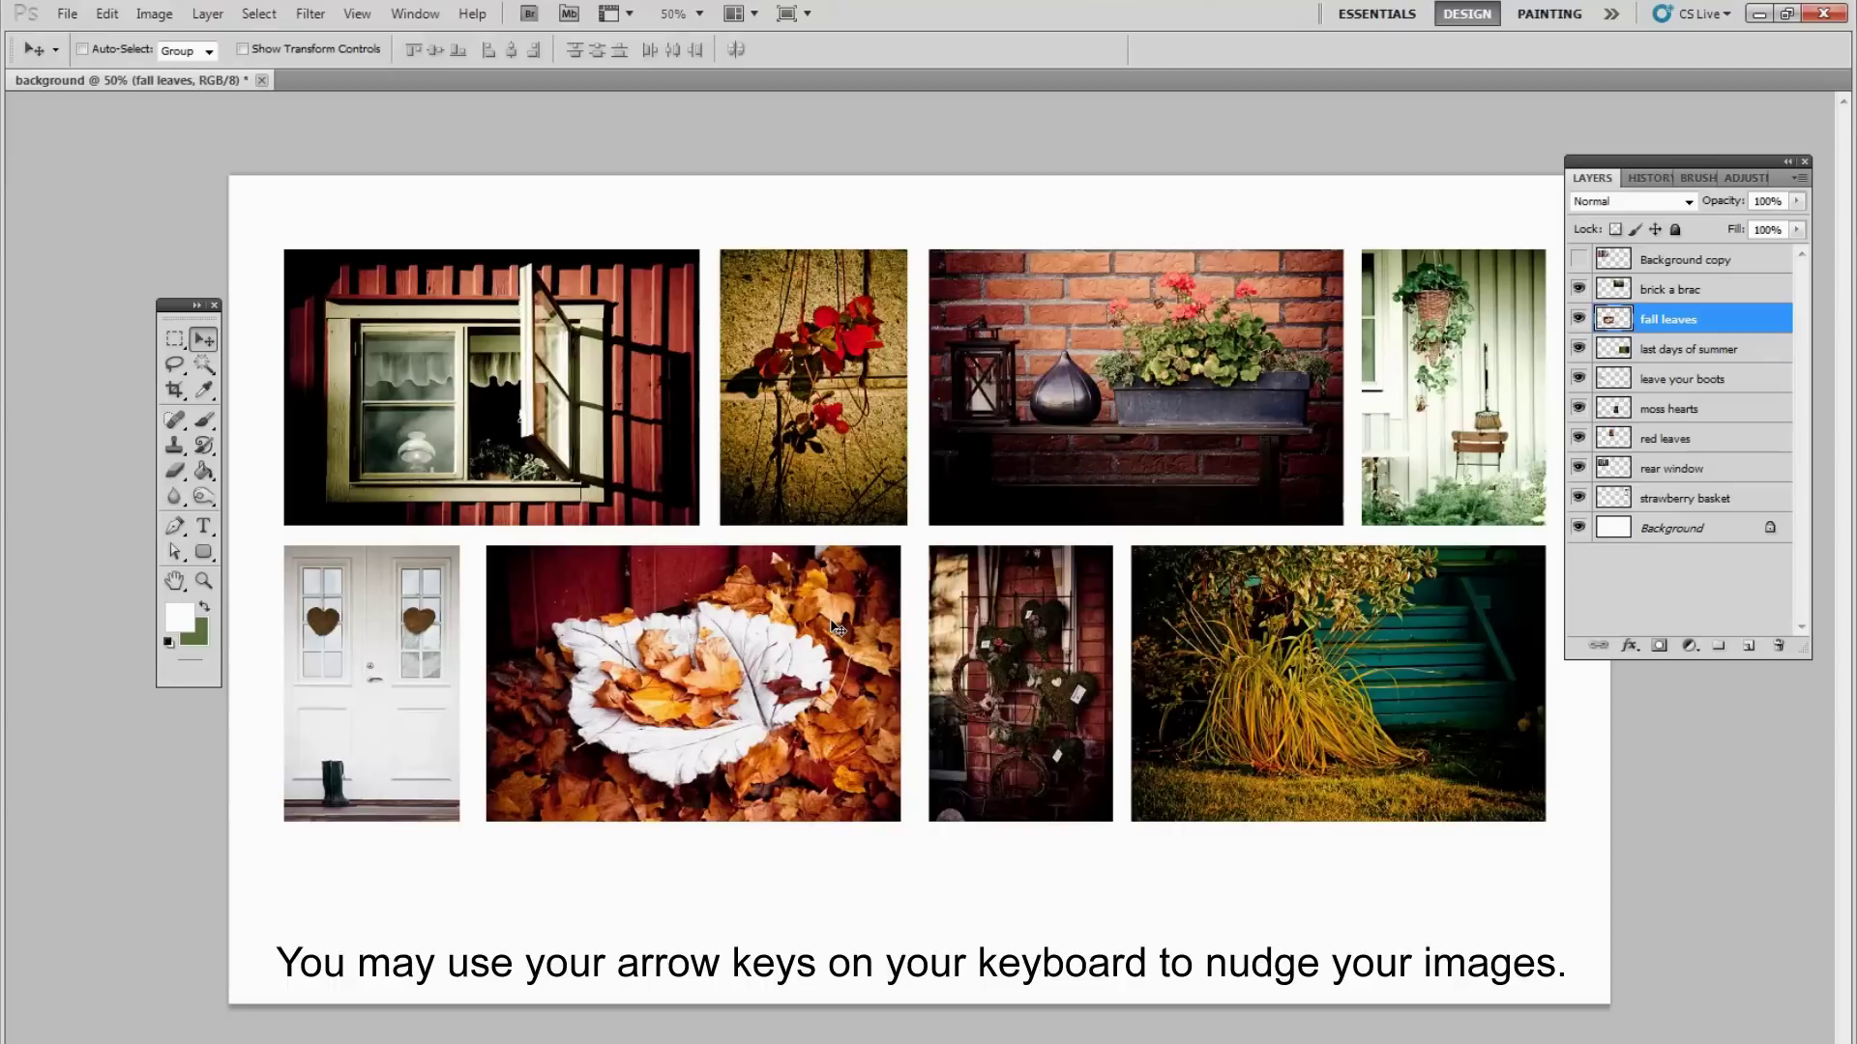
key("Right")
key("Right")
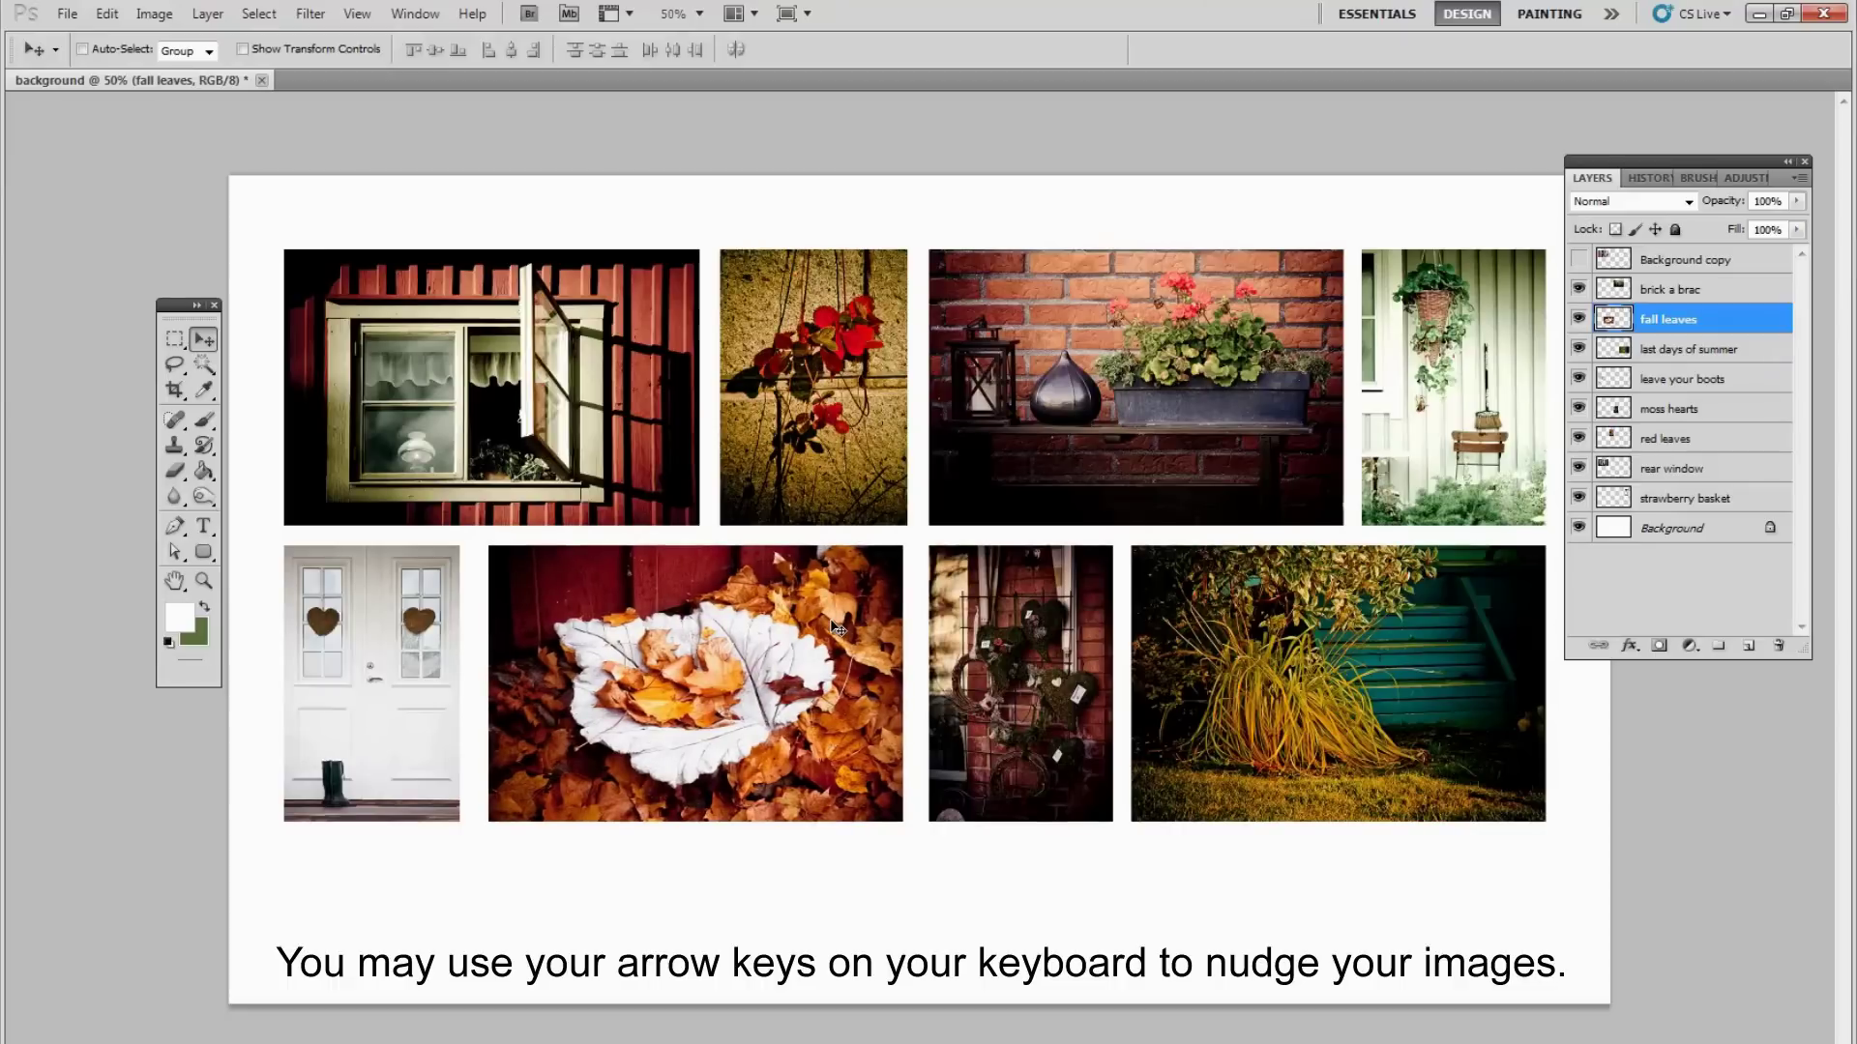
key("Right")
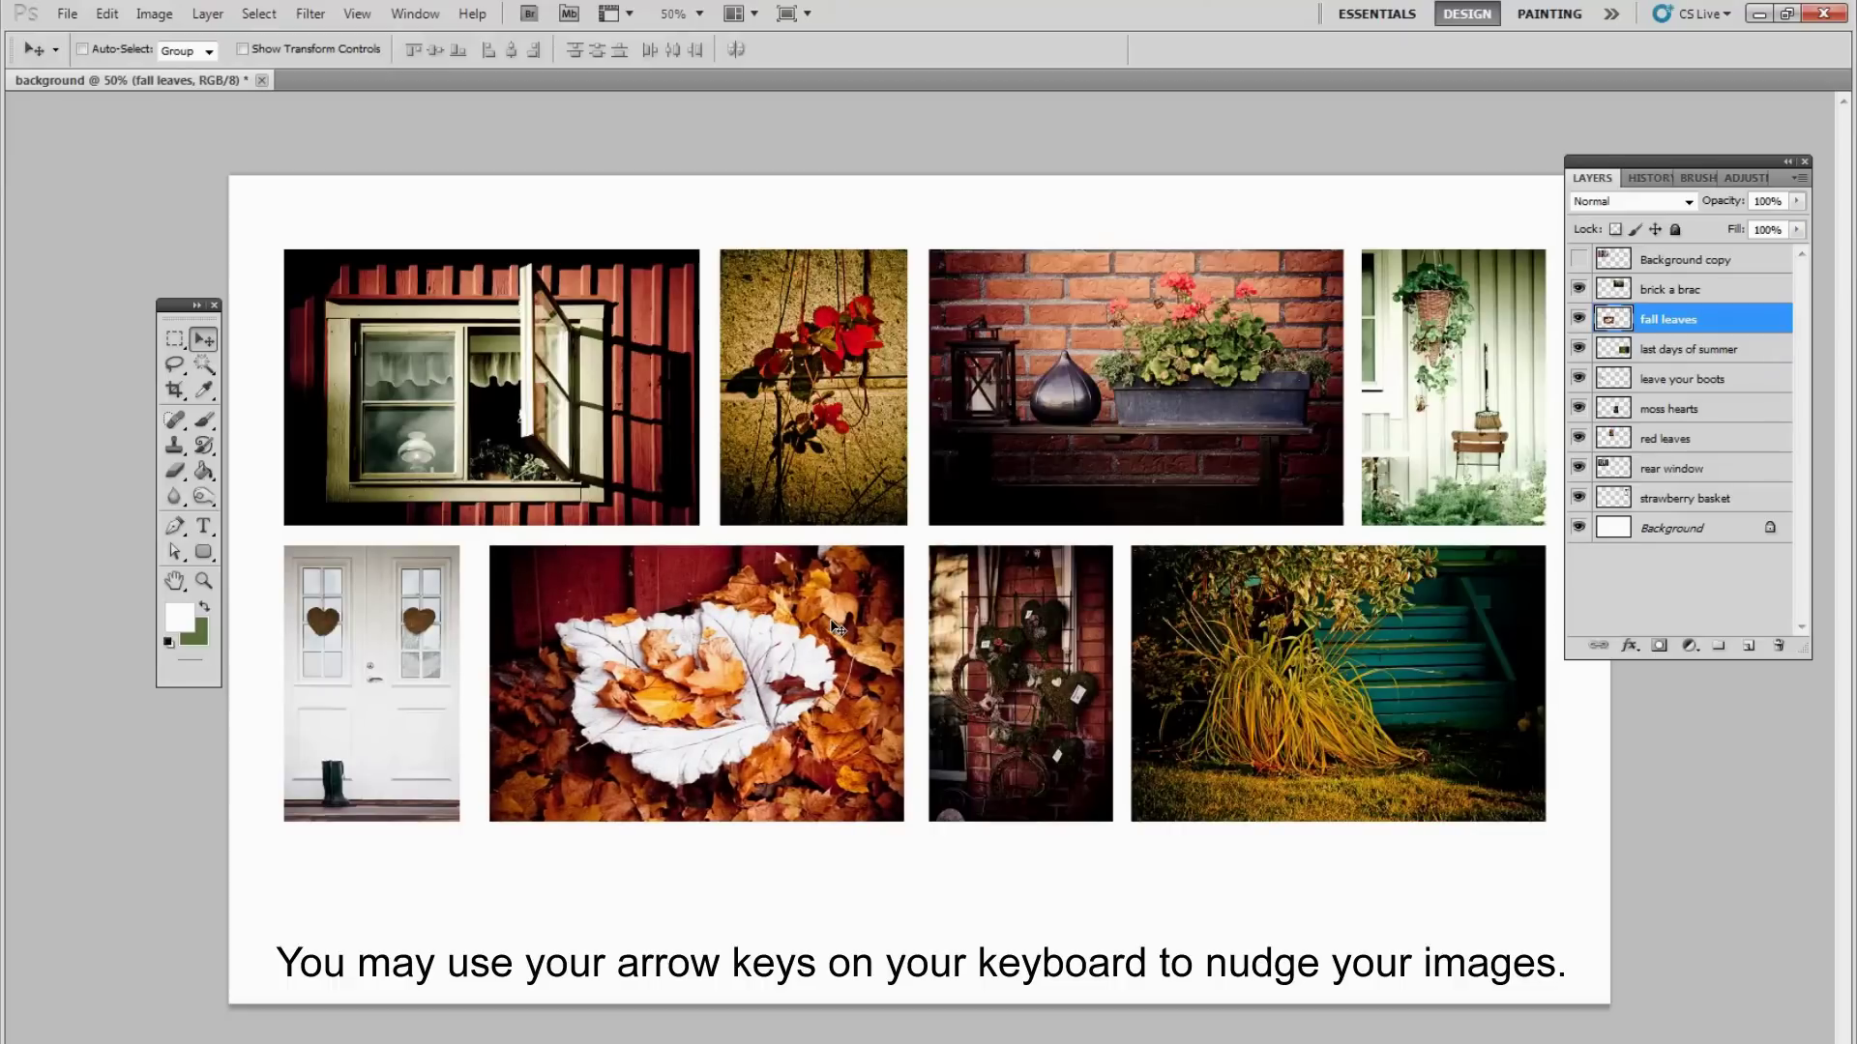
key("Left")
key("Left")
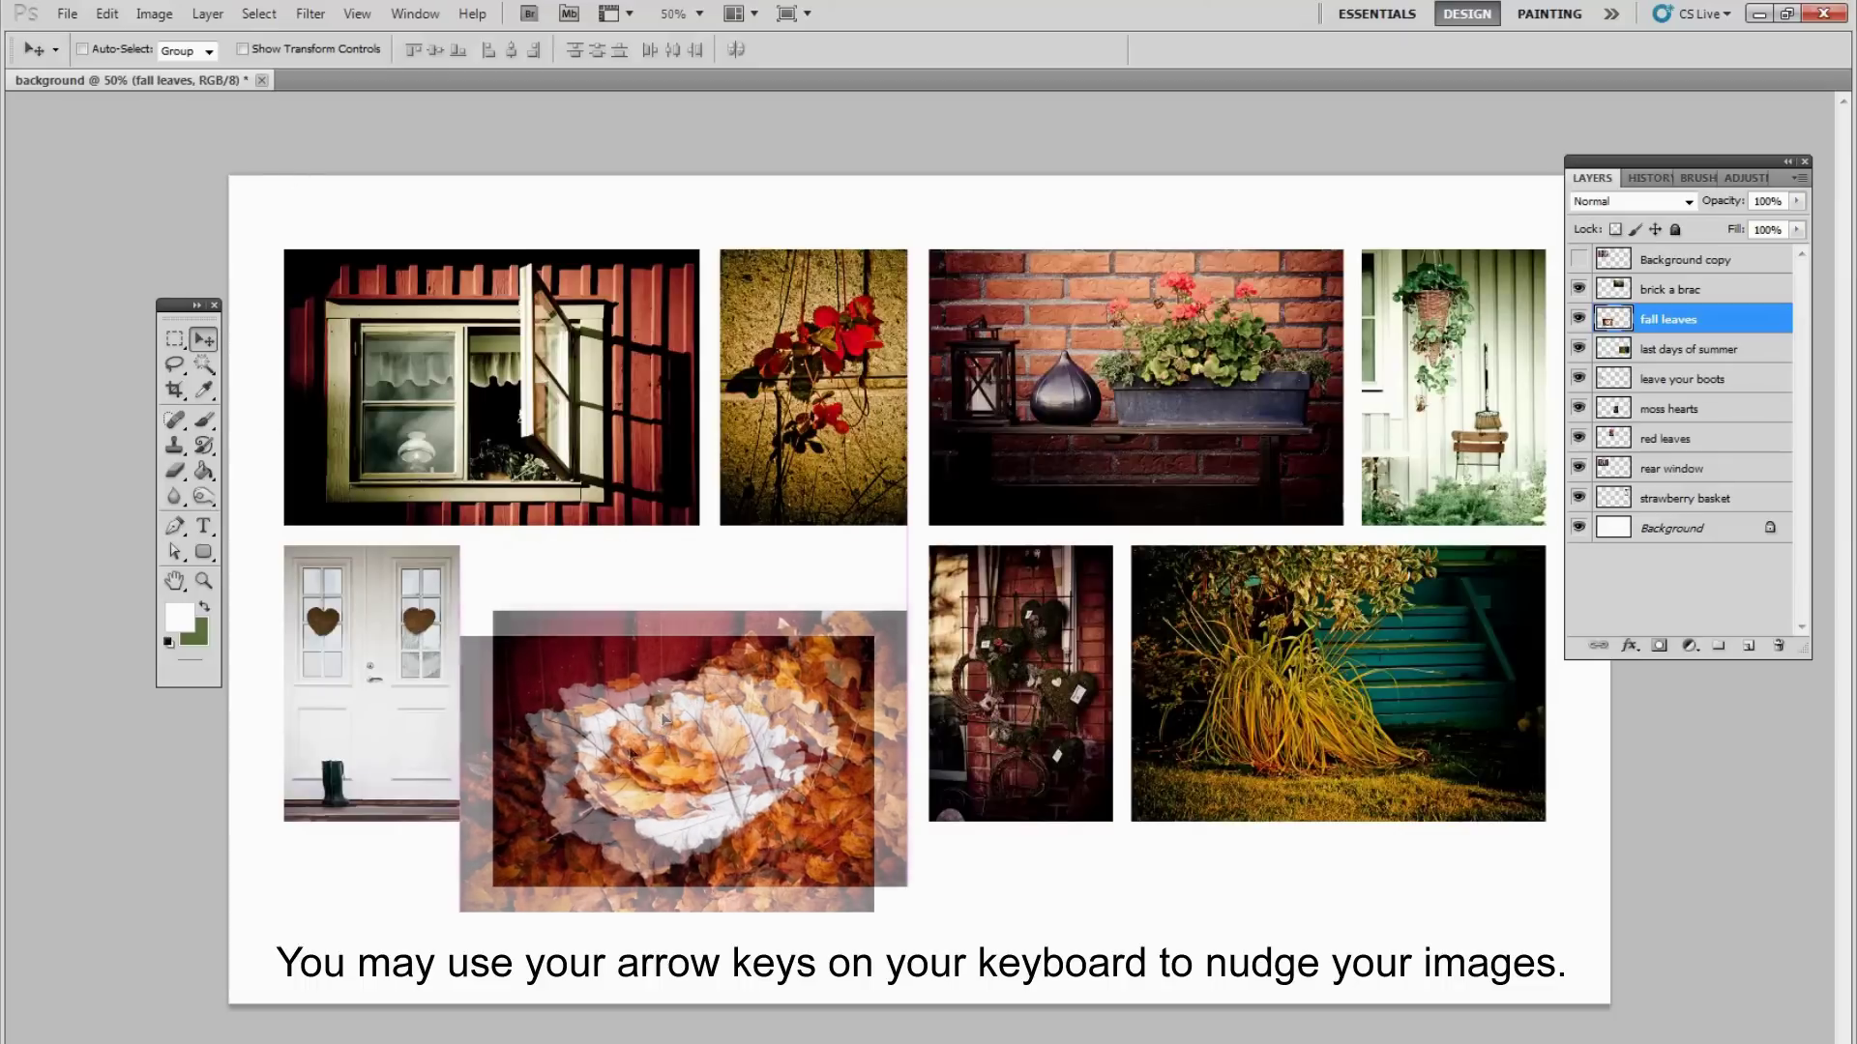
left_click_drag(643, 667, 646, 668)
key("Left")
key("Left")
key("Left")
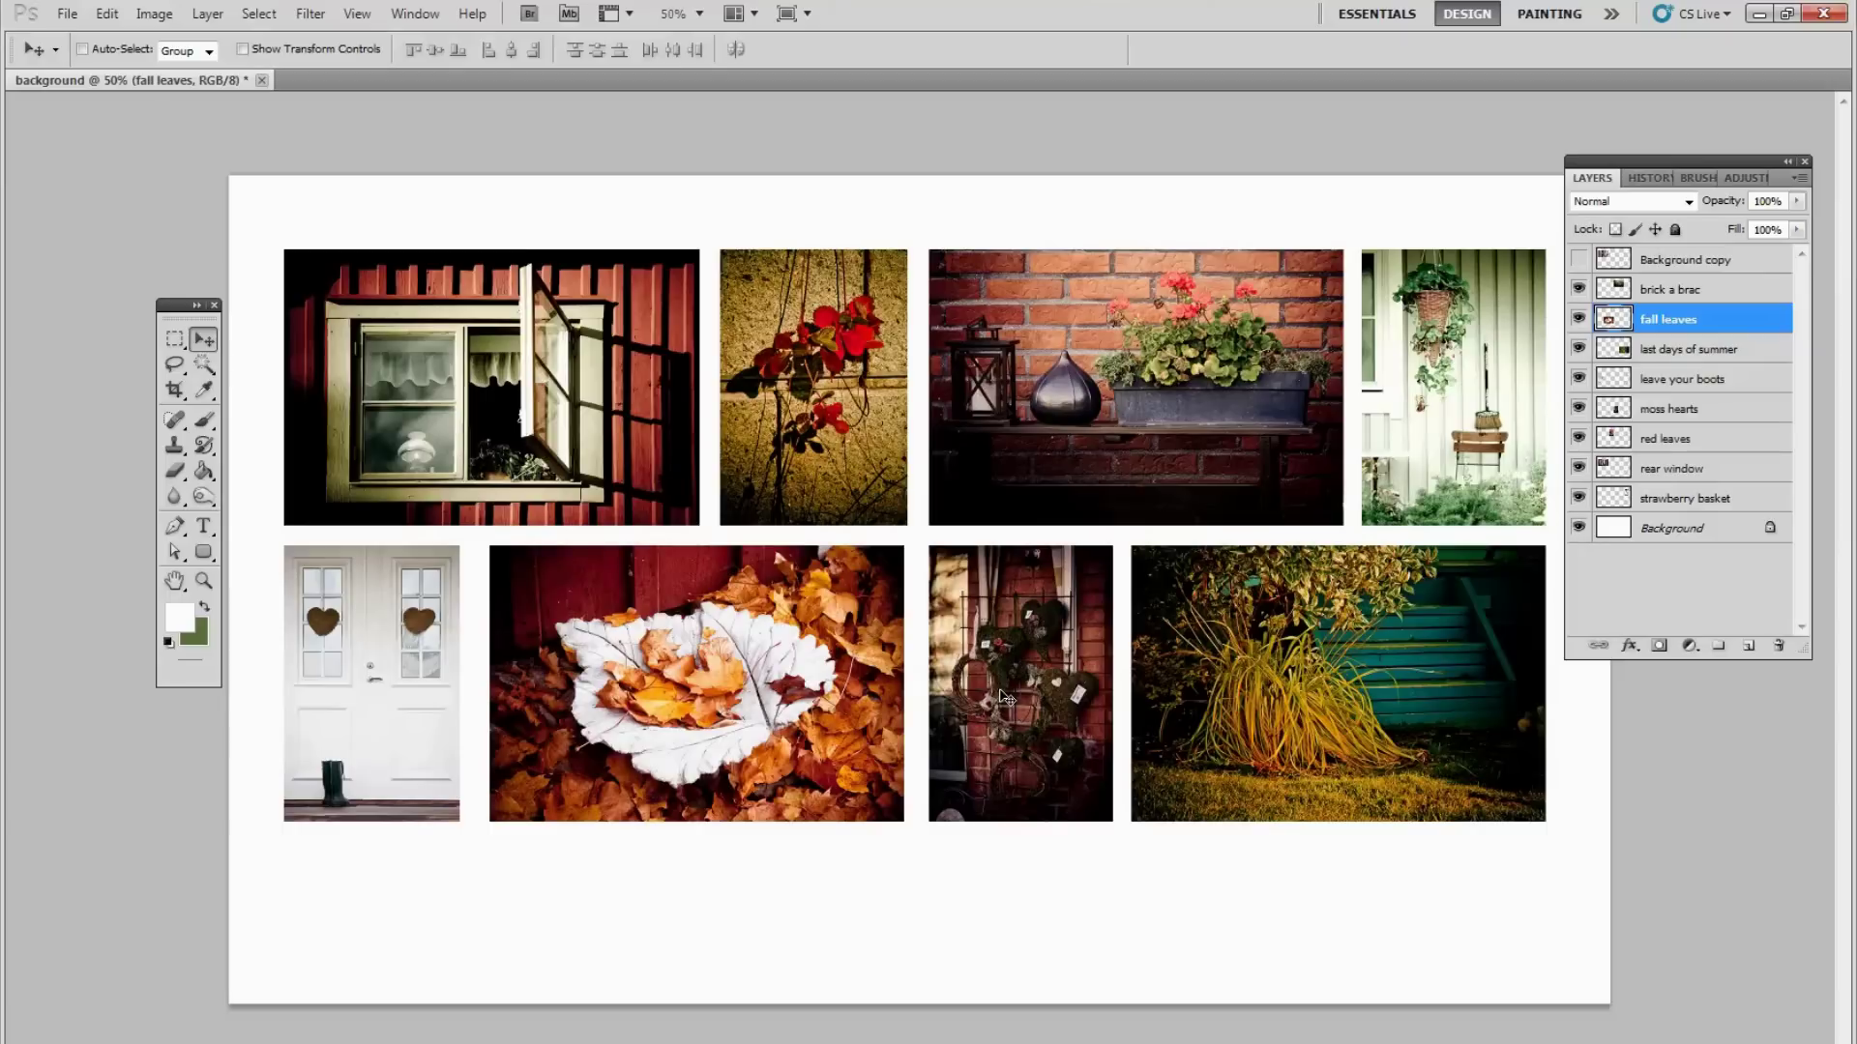
key("Left")
key("Left")
key("Left")
key("Left")
key("Left")
key("Left")
key("Left")
key("Left")
key("Left")
key("Left")
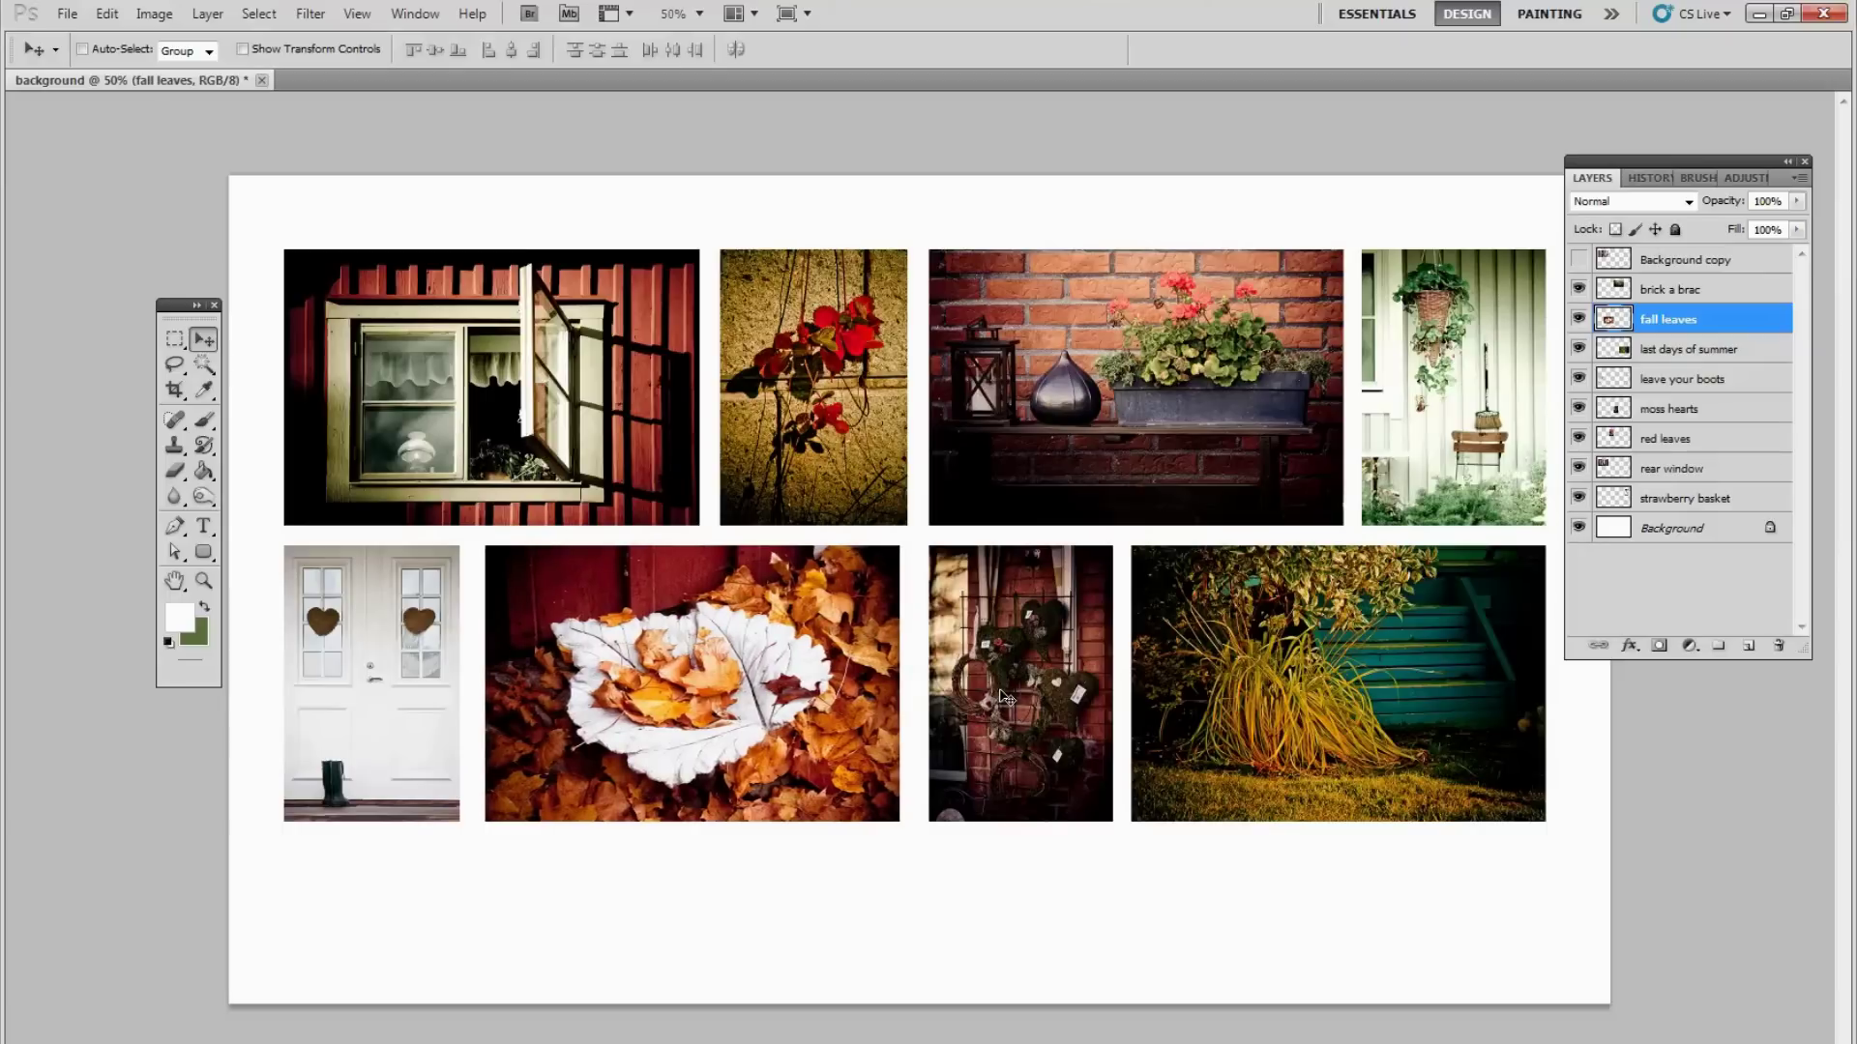
left_click(1688, 410)
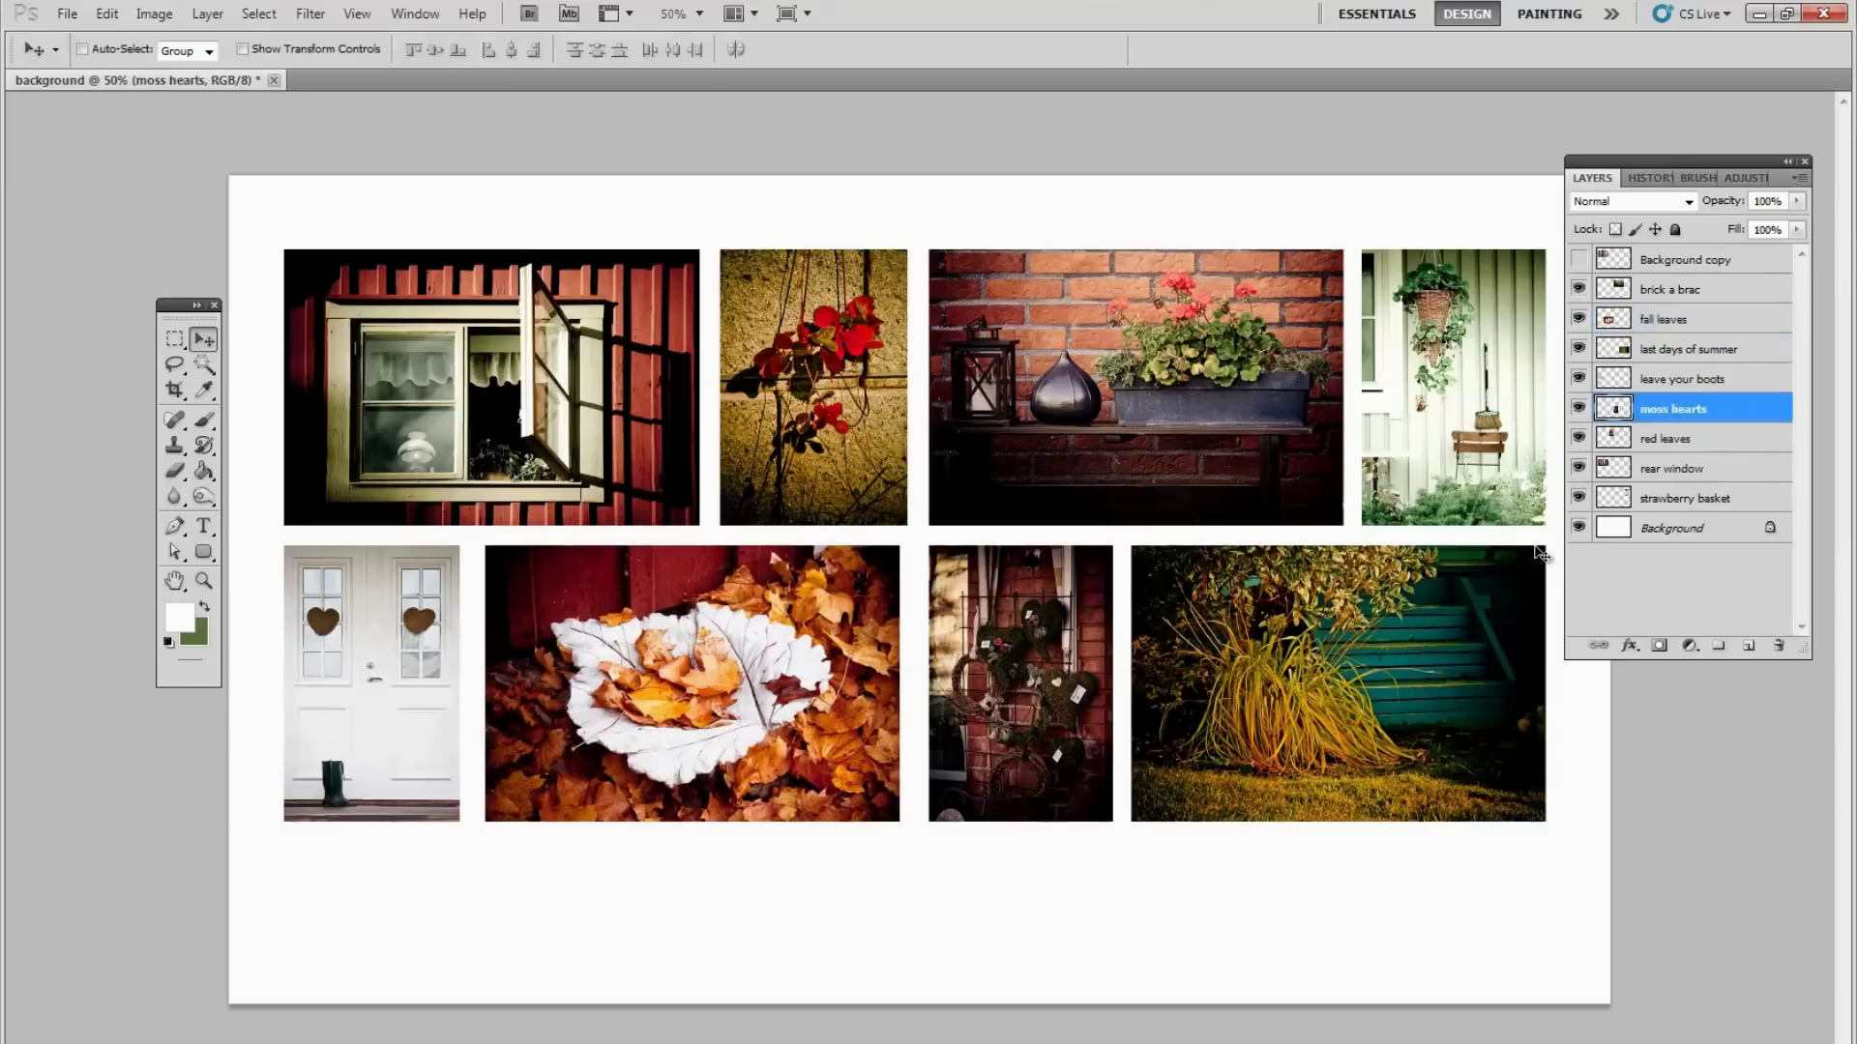
key("Left")
key("Left")
key("Left")
key("Left")
key("Left")
key("Left")
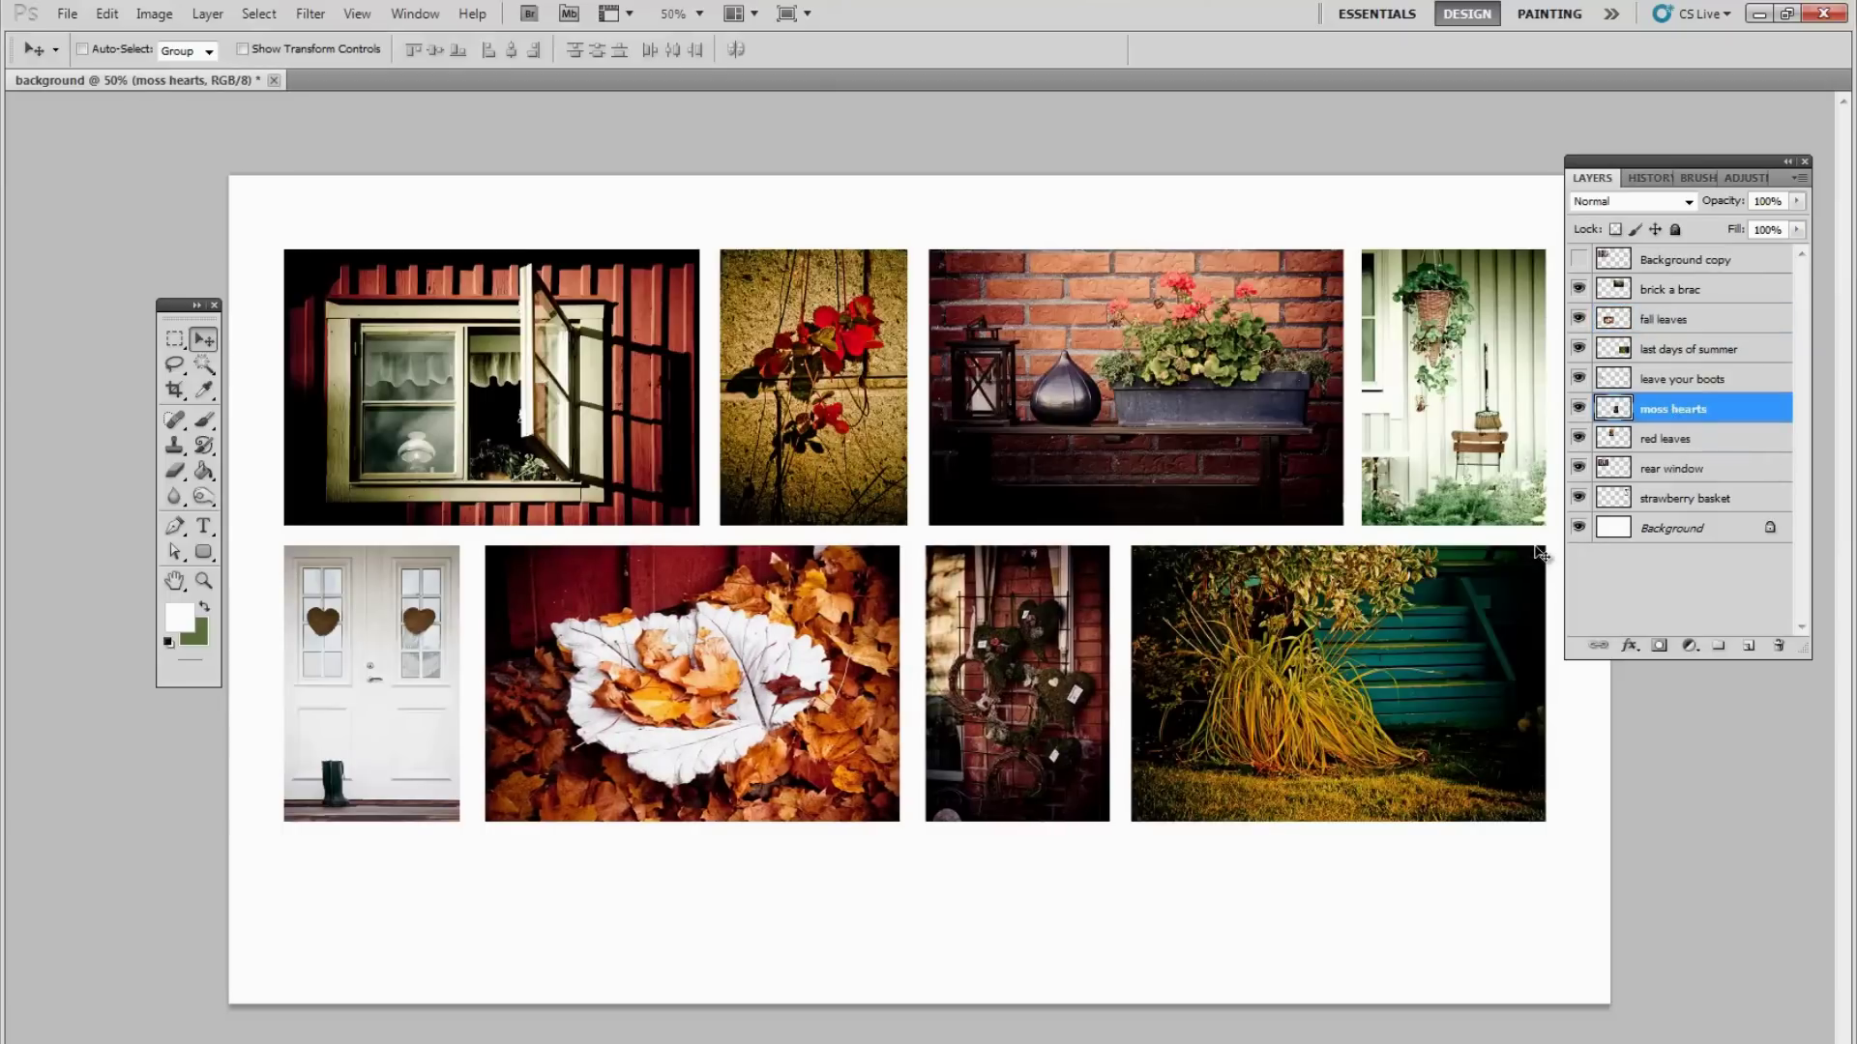
Crop the canvas to a marquee drawn tightly around the eight-photo grid
left_click_drag(1667, 159, 1671, 216)
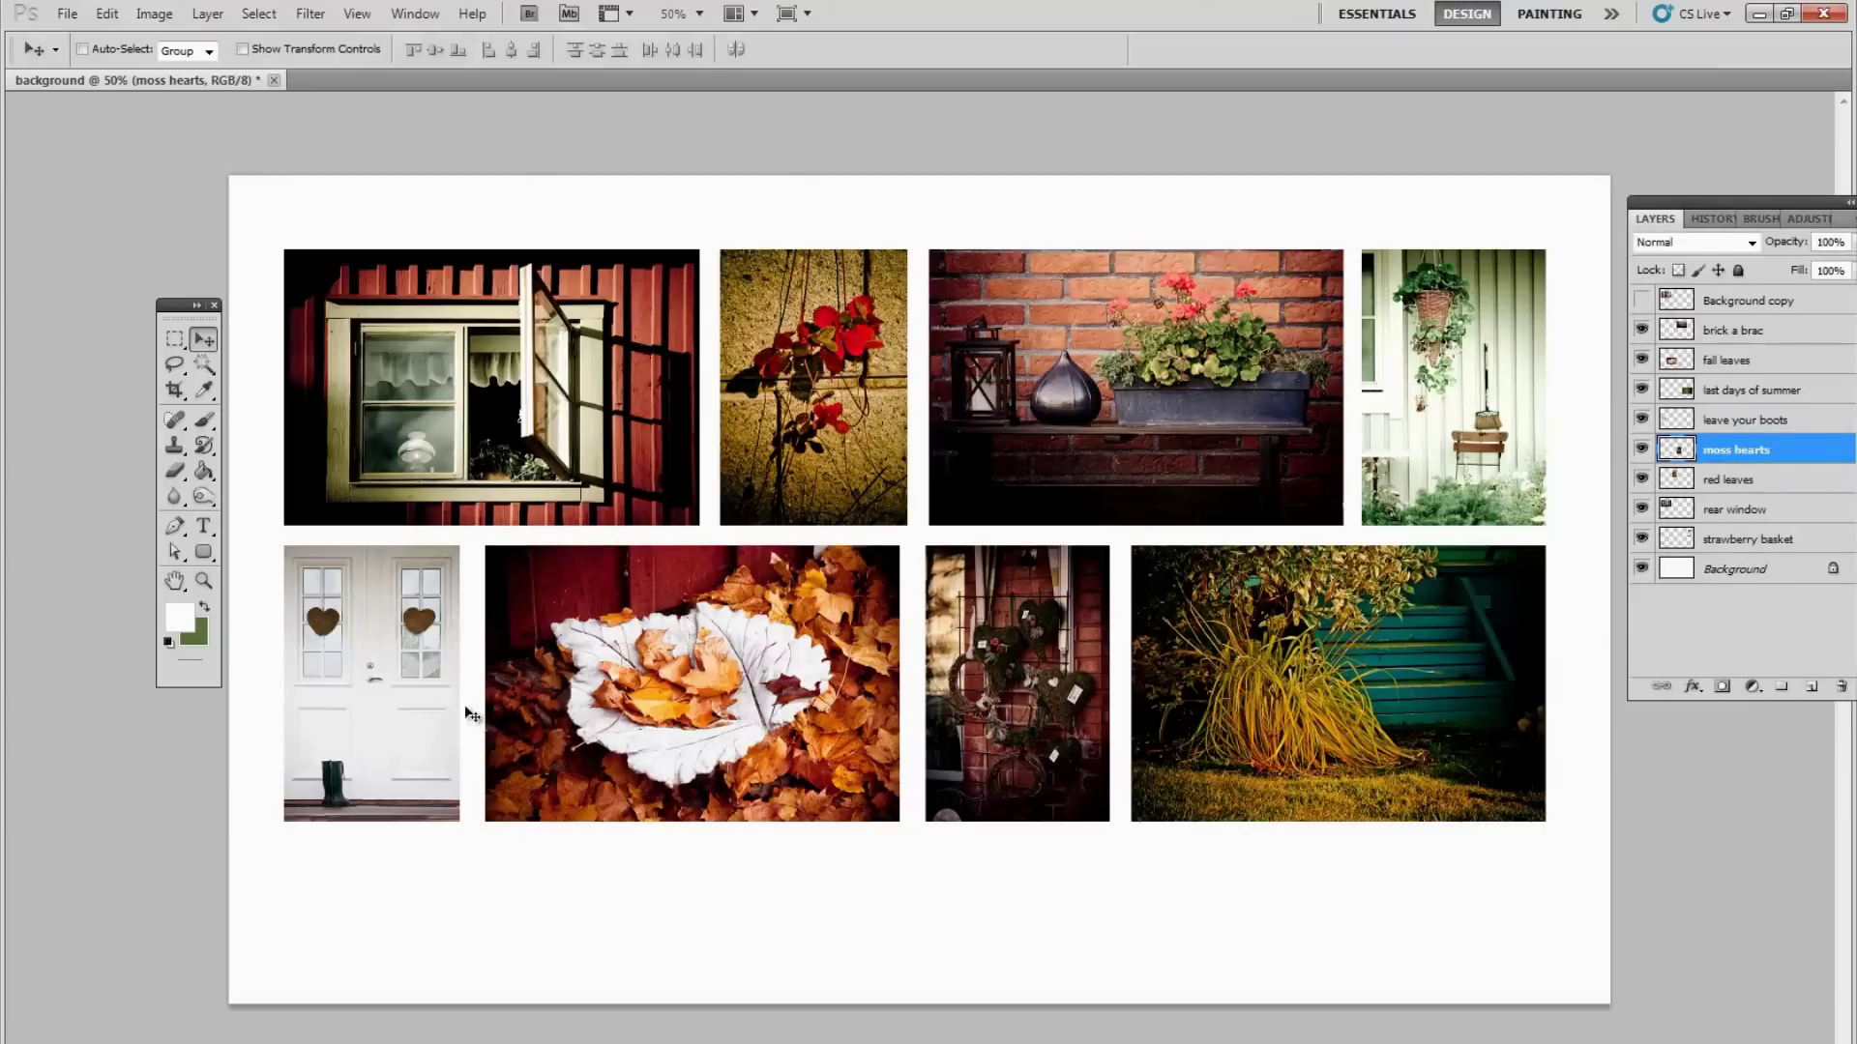
left_click(174, 389)
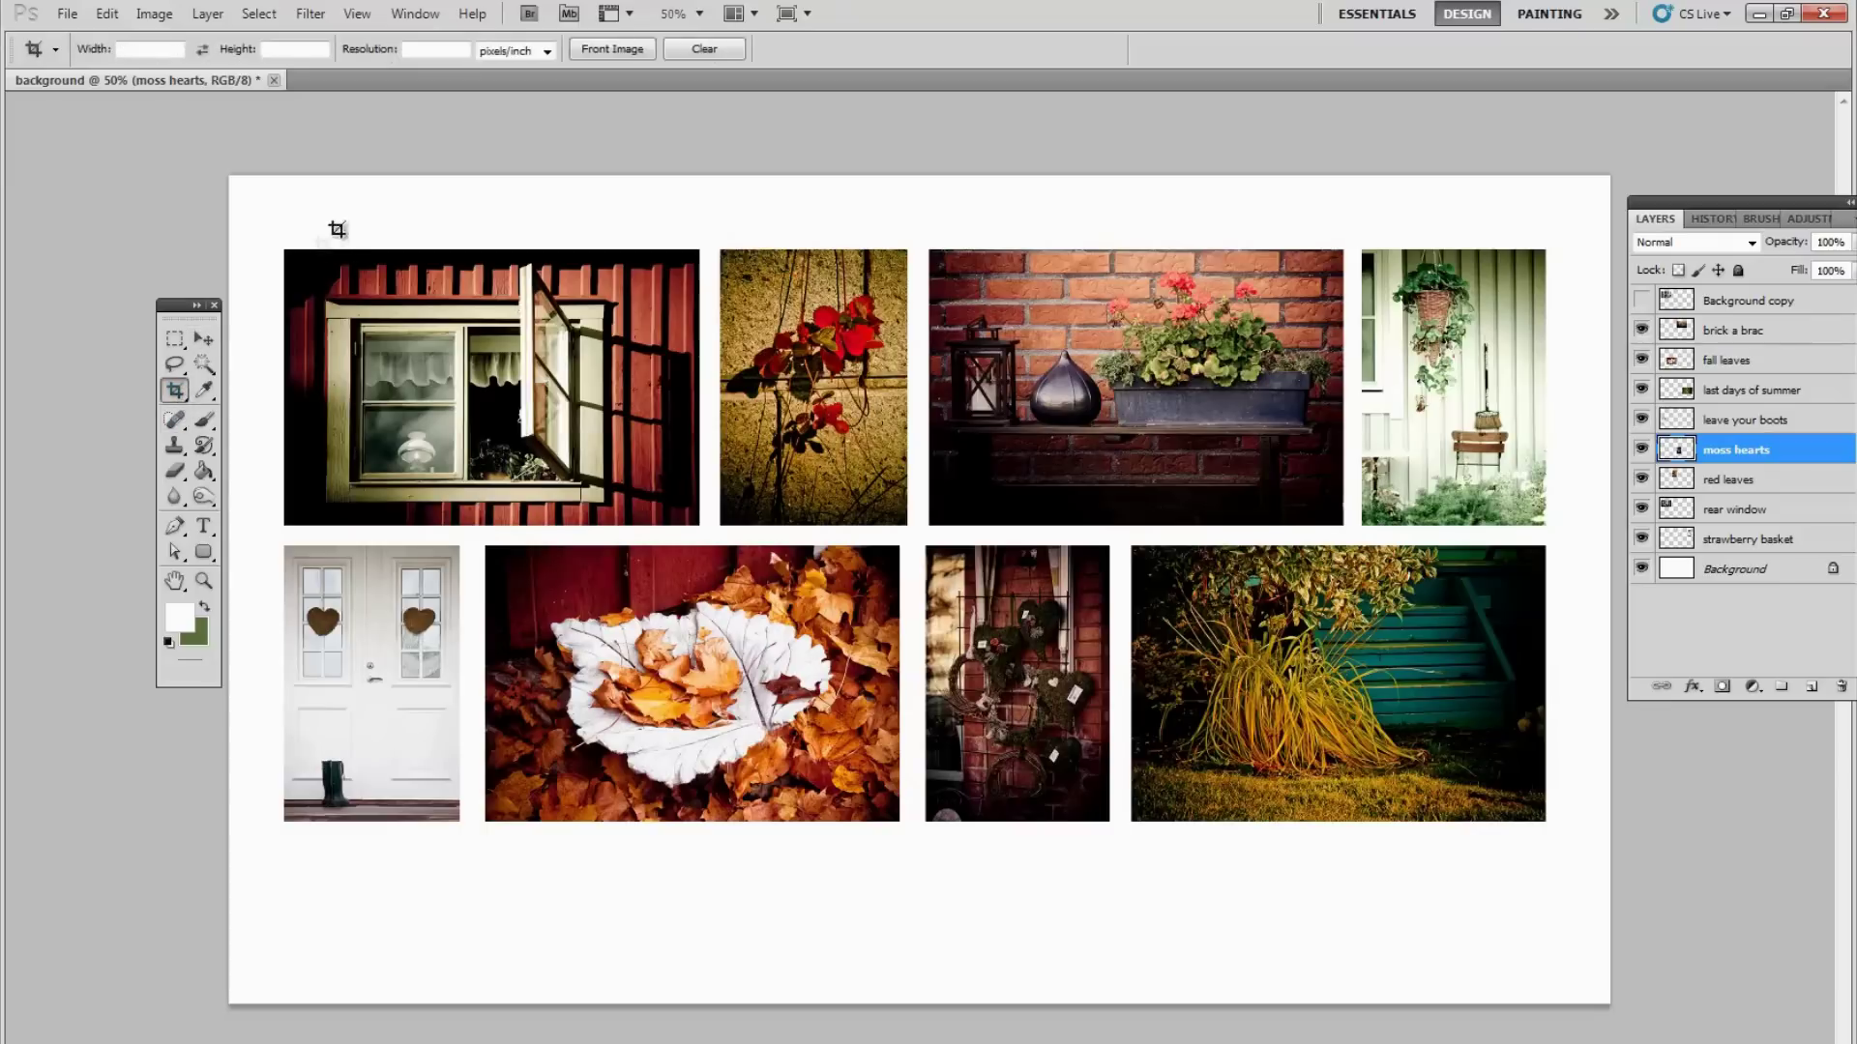
left_click_drag(285, 249, 1544, 821)
key("Return")
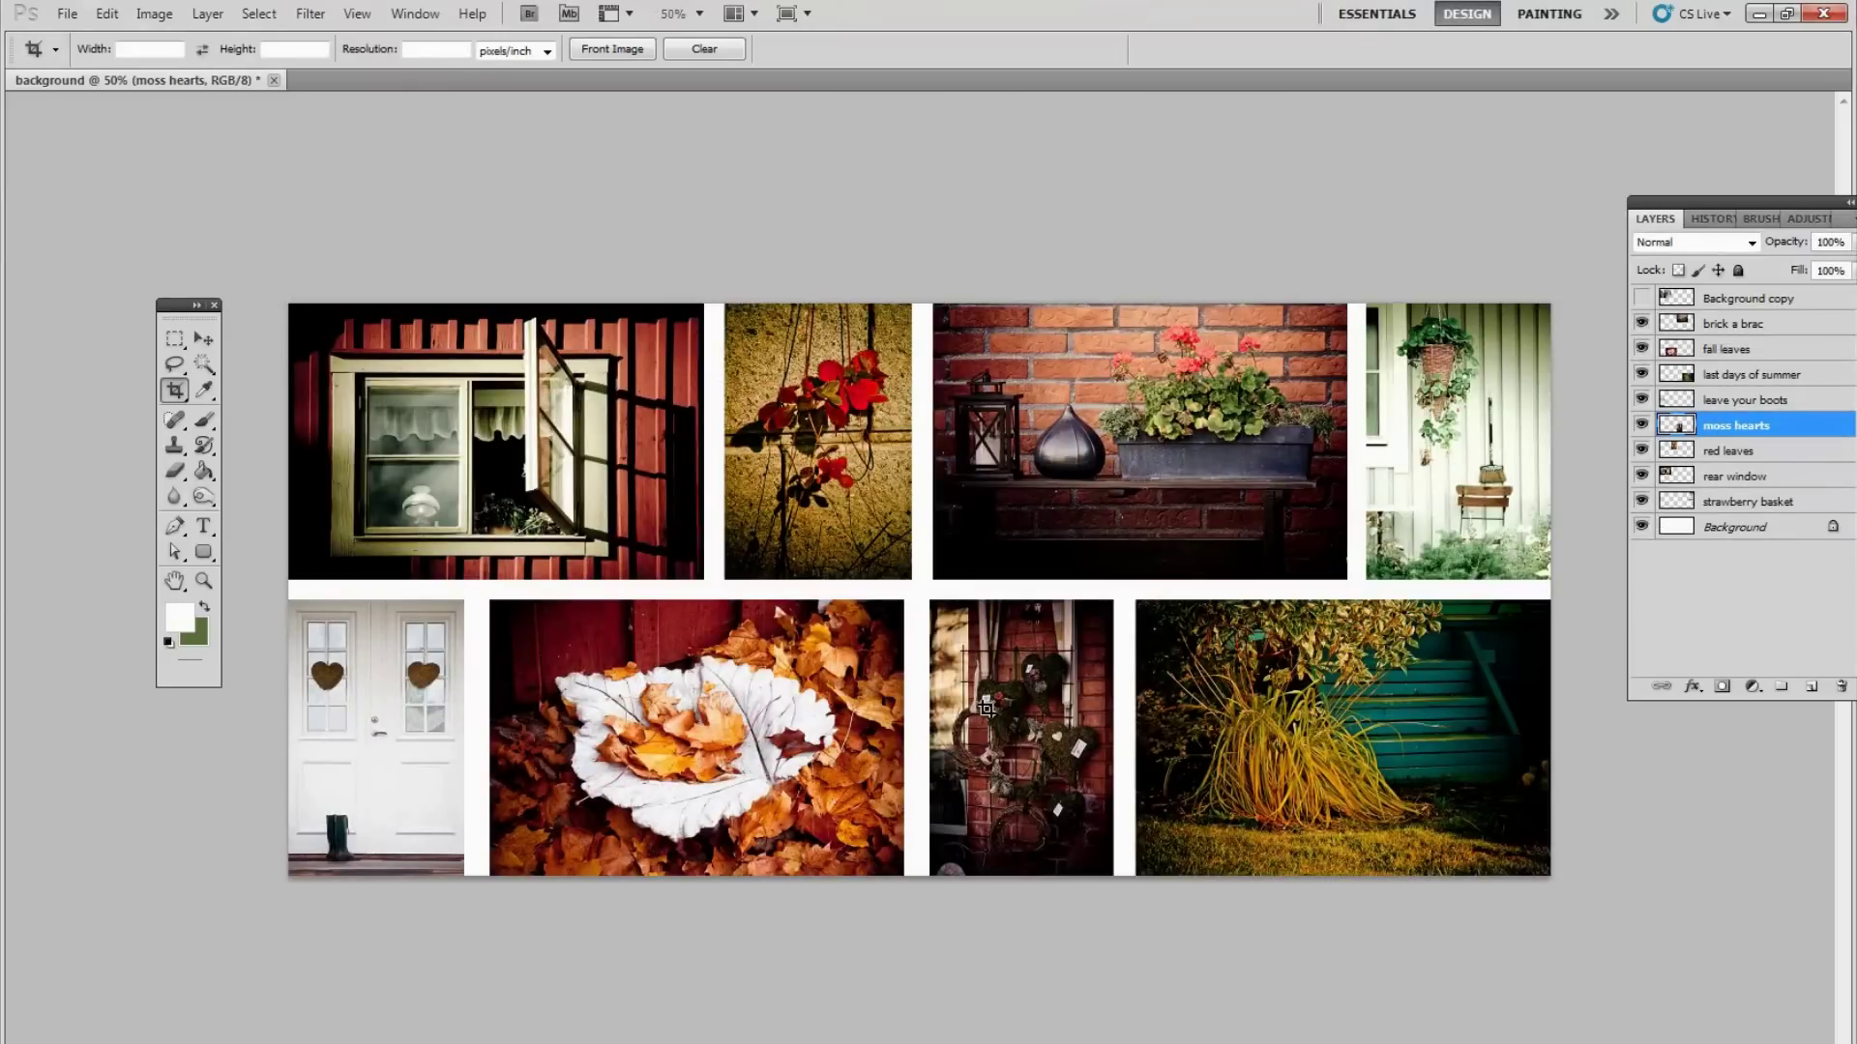
Enlarge the canvas by a relative 100 px in width and height
left_click(142, 16)
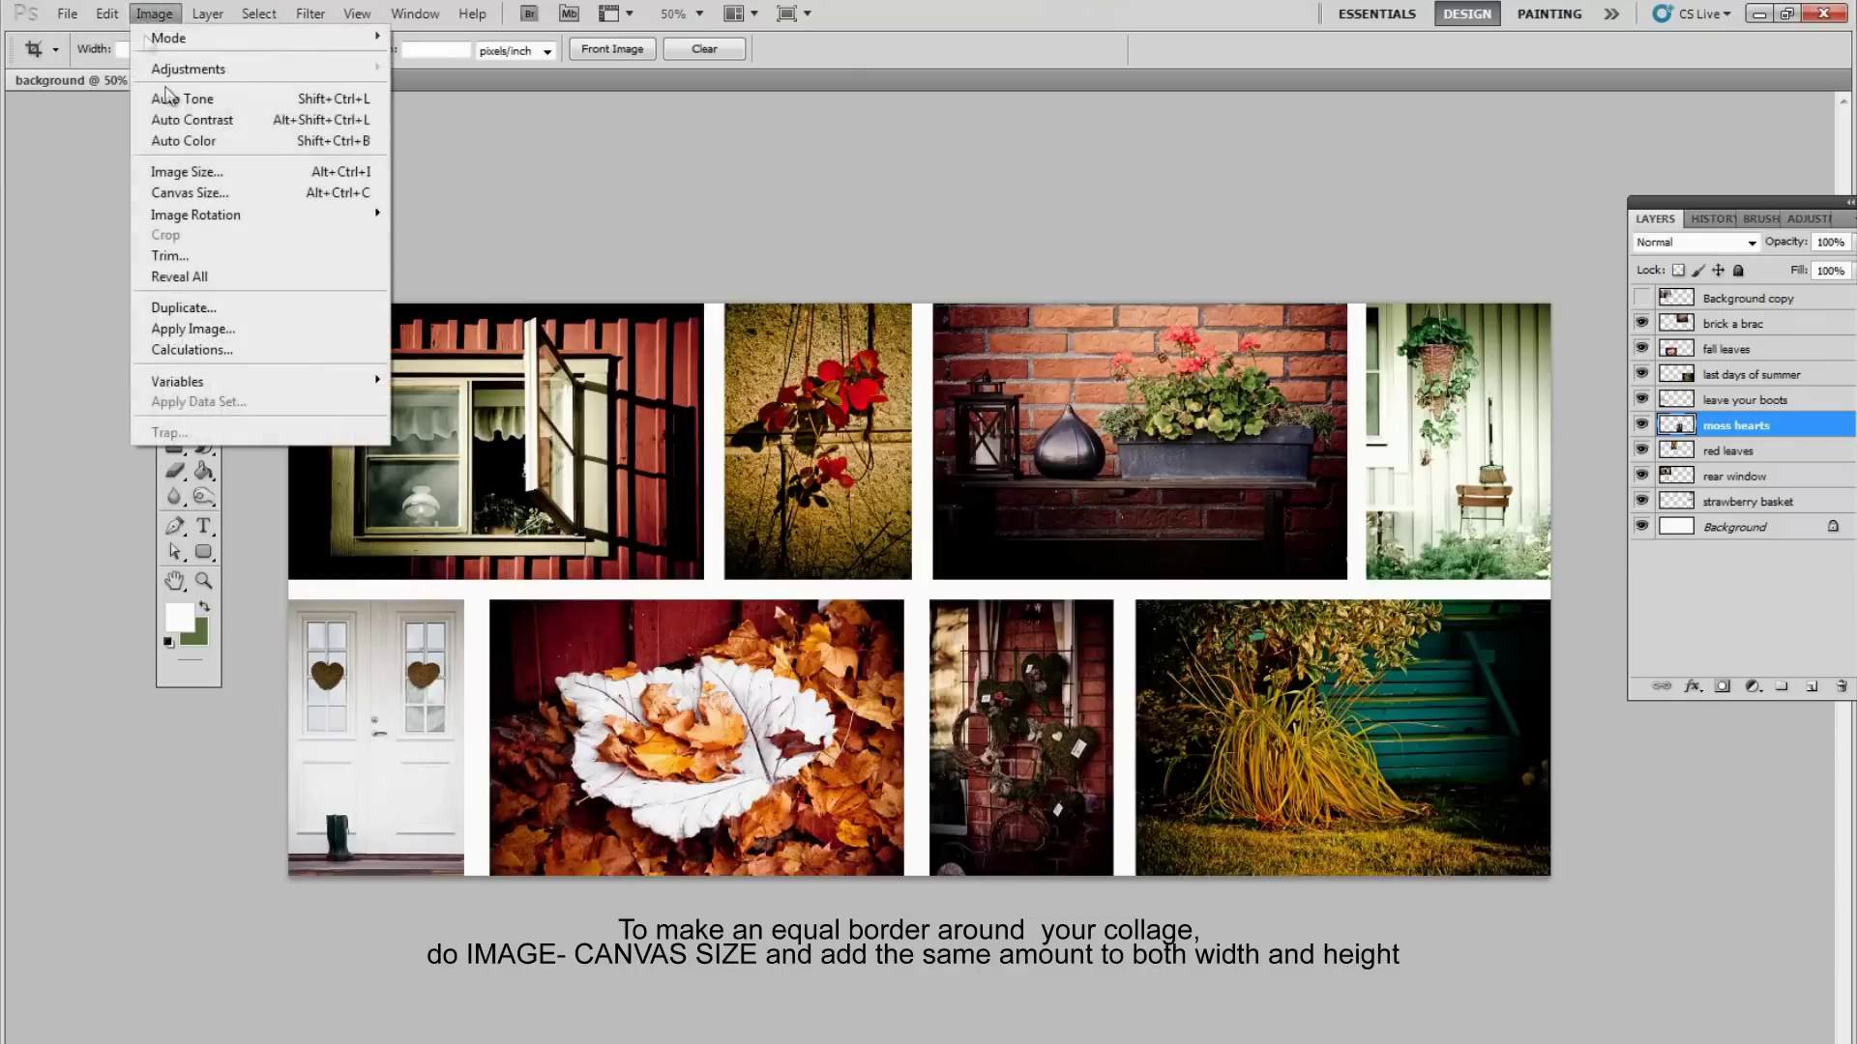
left_click(201, 193)
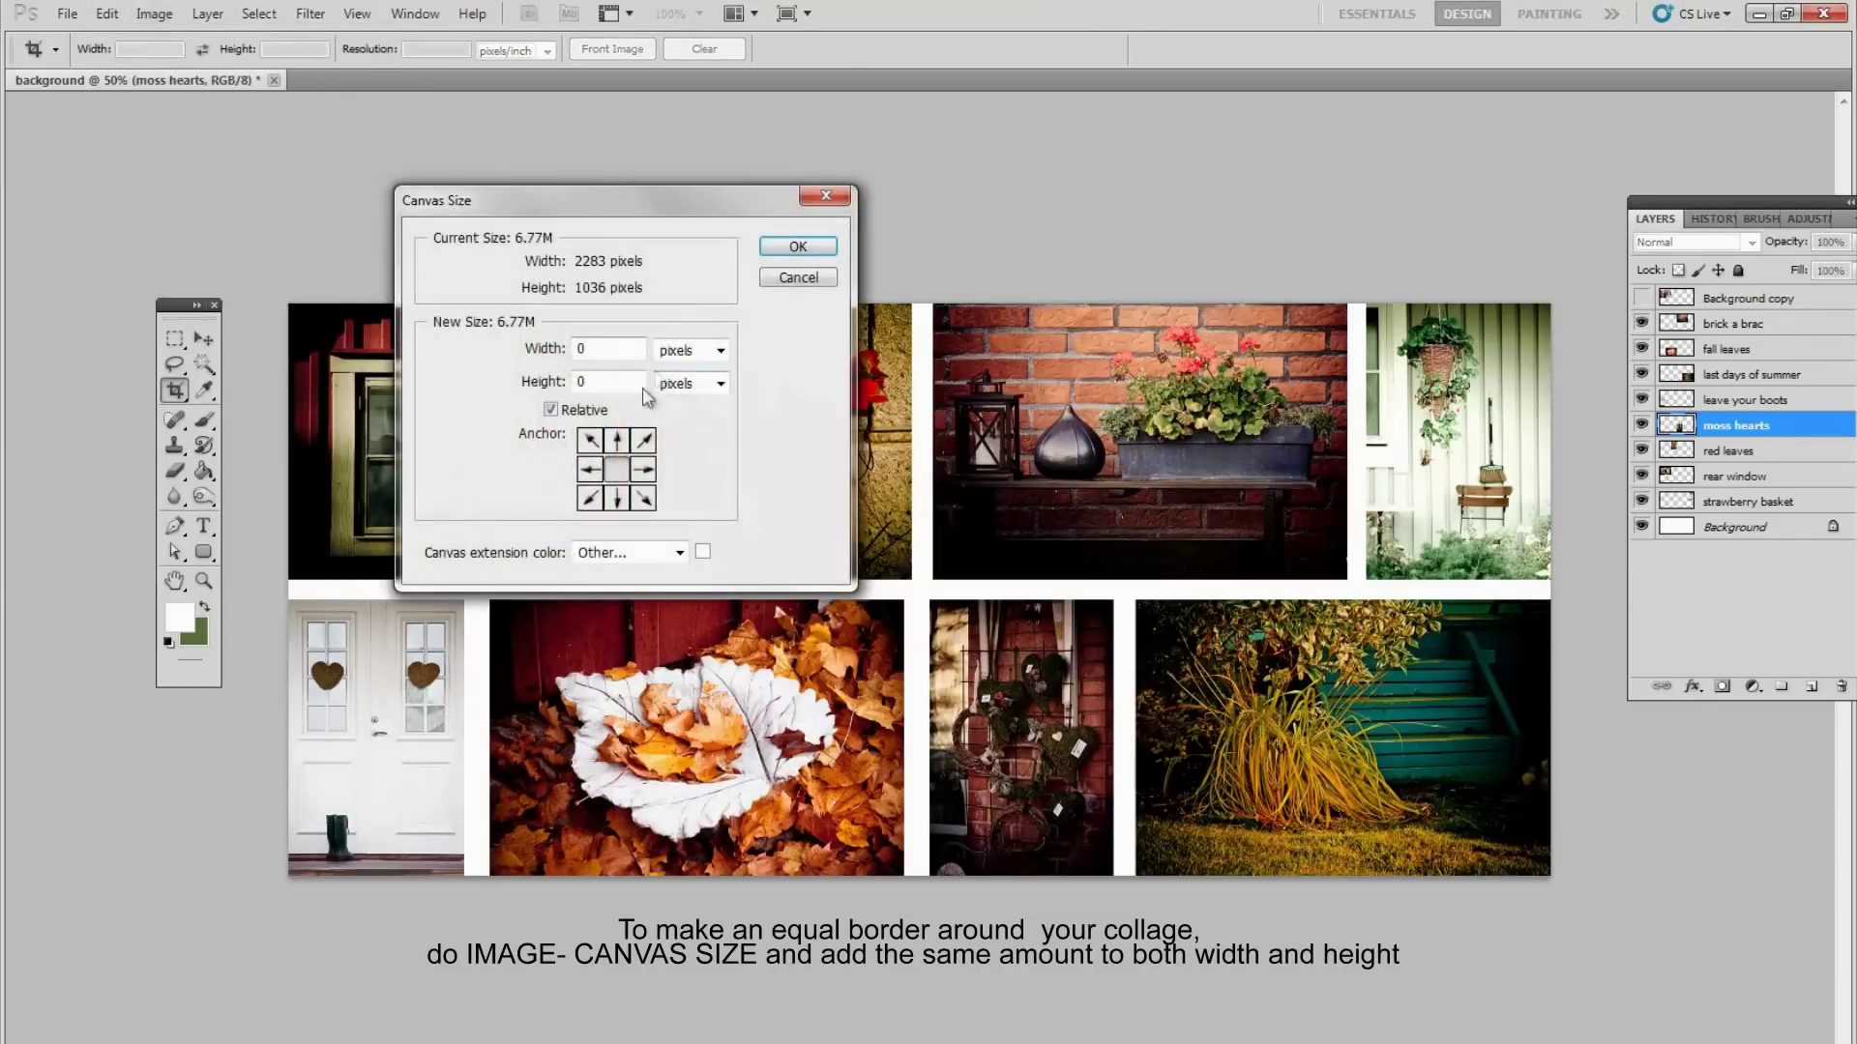
left_click(584, 348)
double_click(584, 348)
type("100")
key("Tab")
left_click(808, 247)
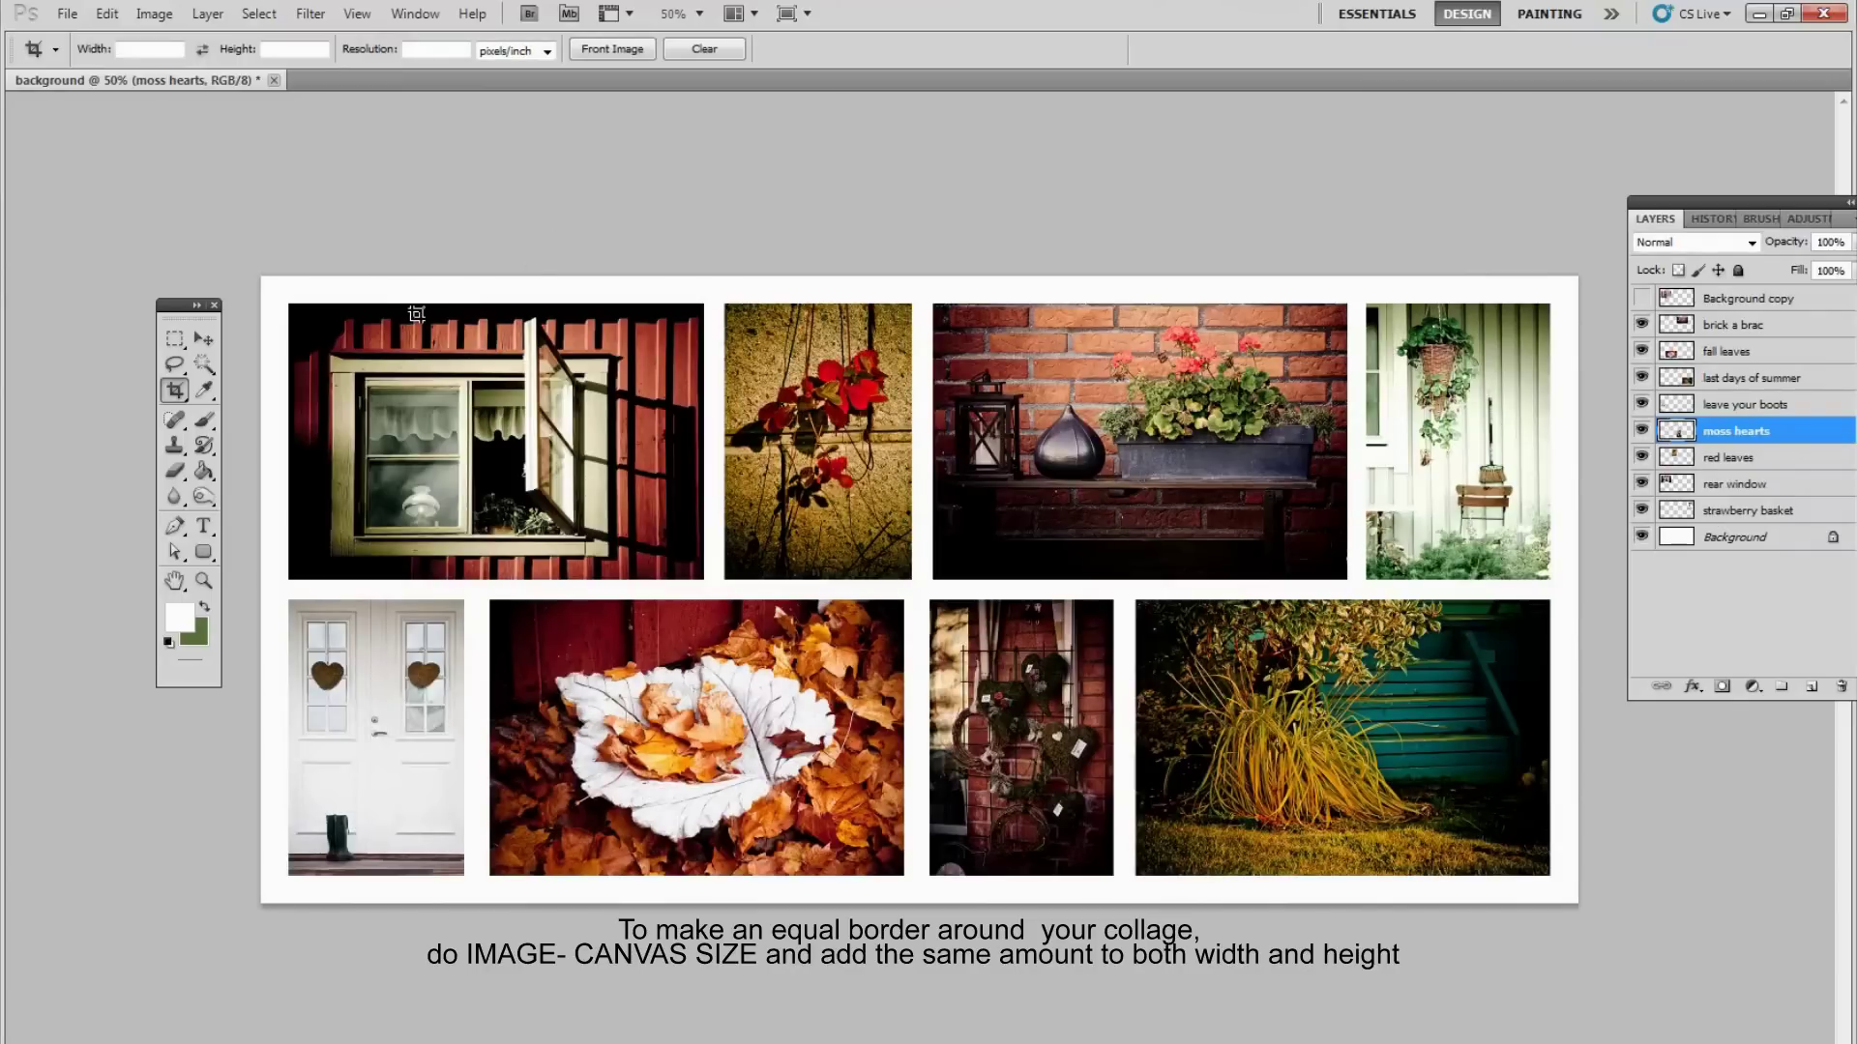
Add another relative 100 px to the canvas width and height
left_click(154, 14)
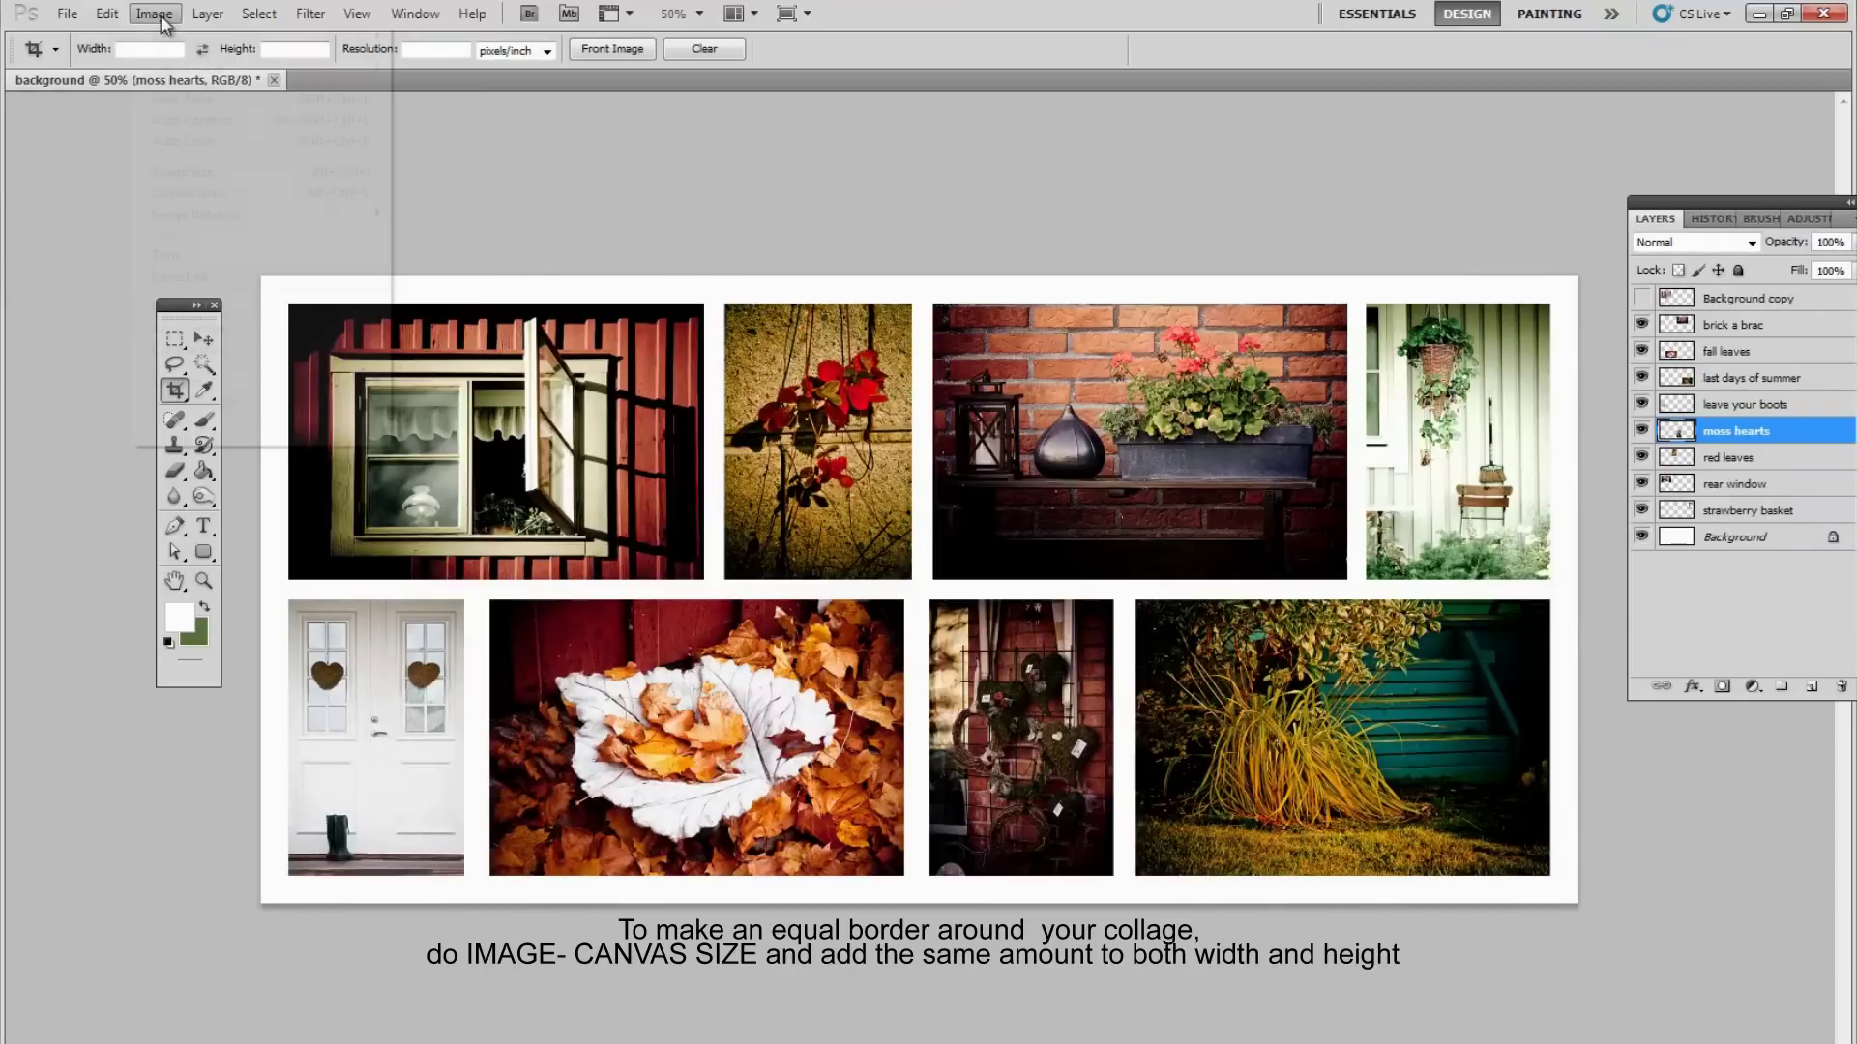
left_click(187, 194)
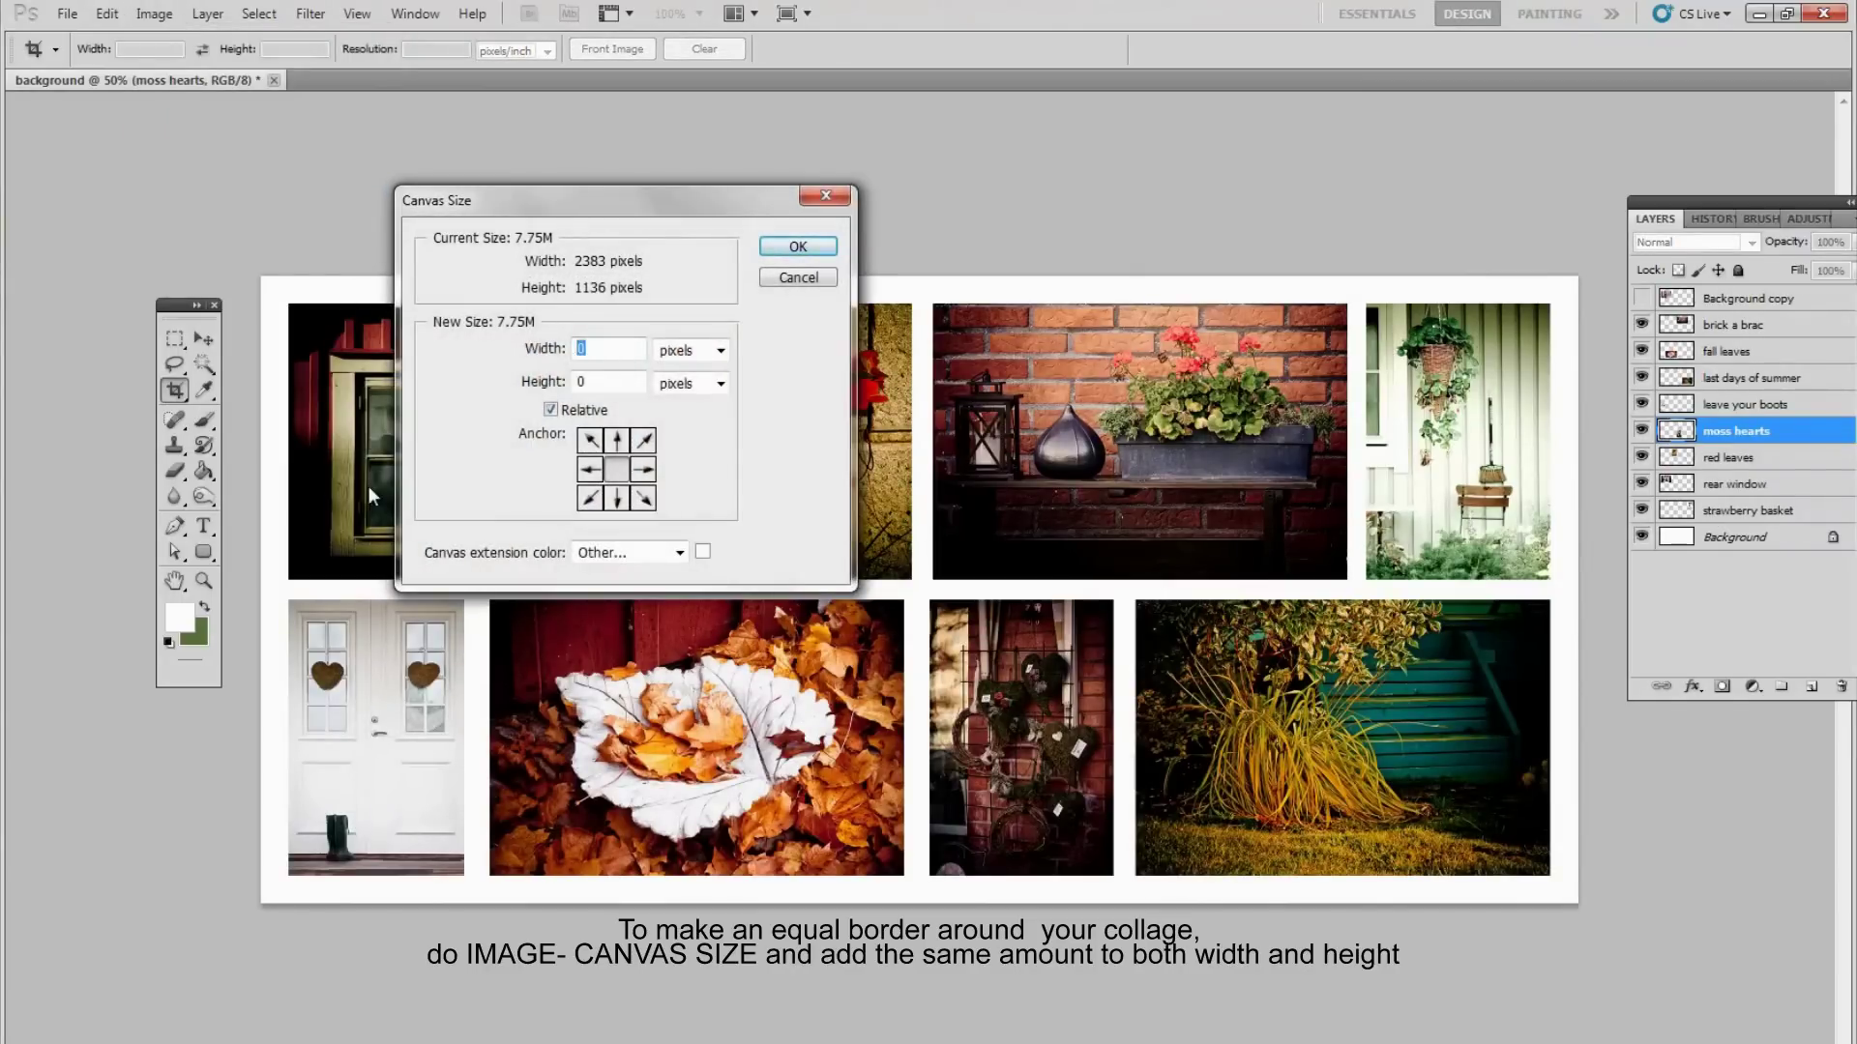
type("100")
key("Tab")
type("100")
key("Return")
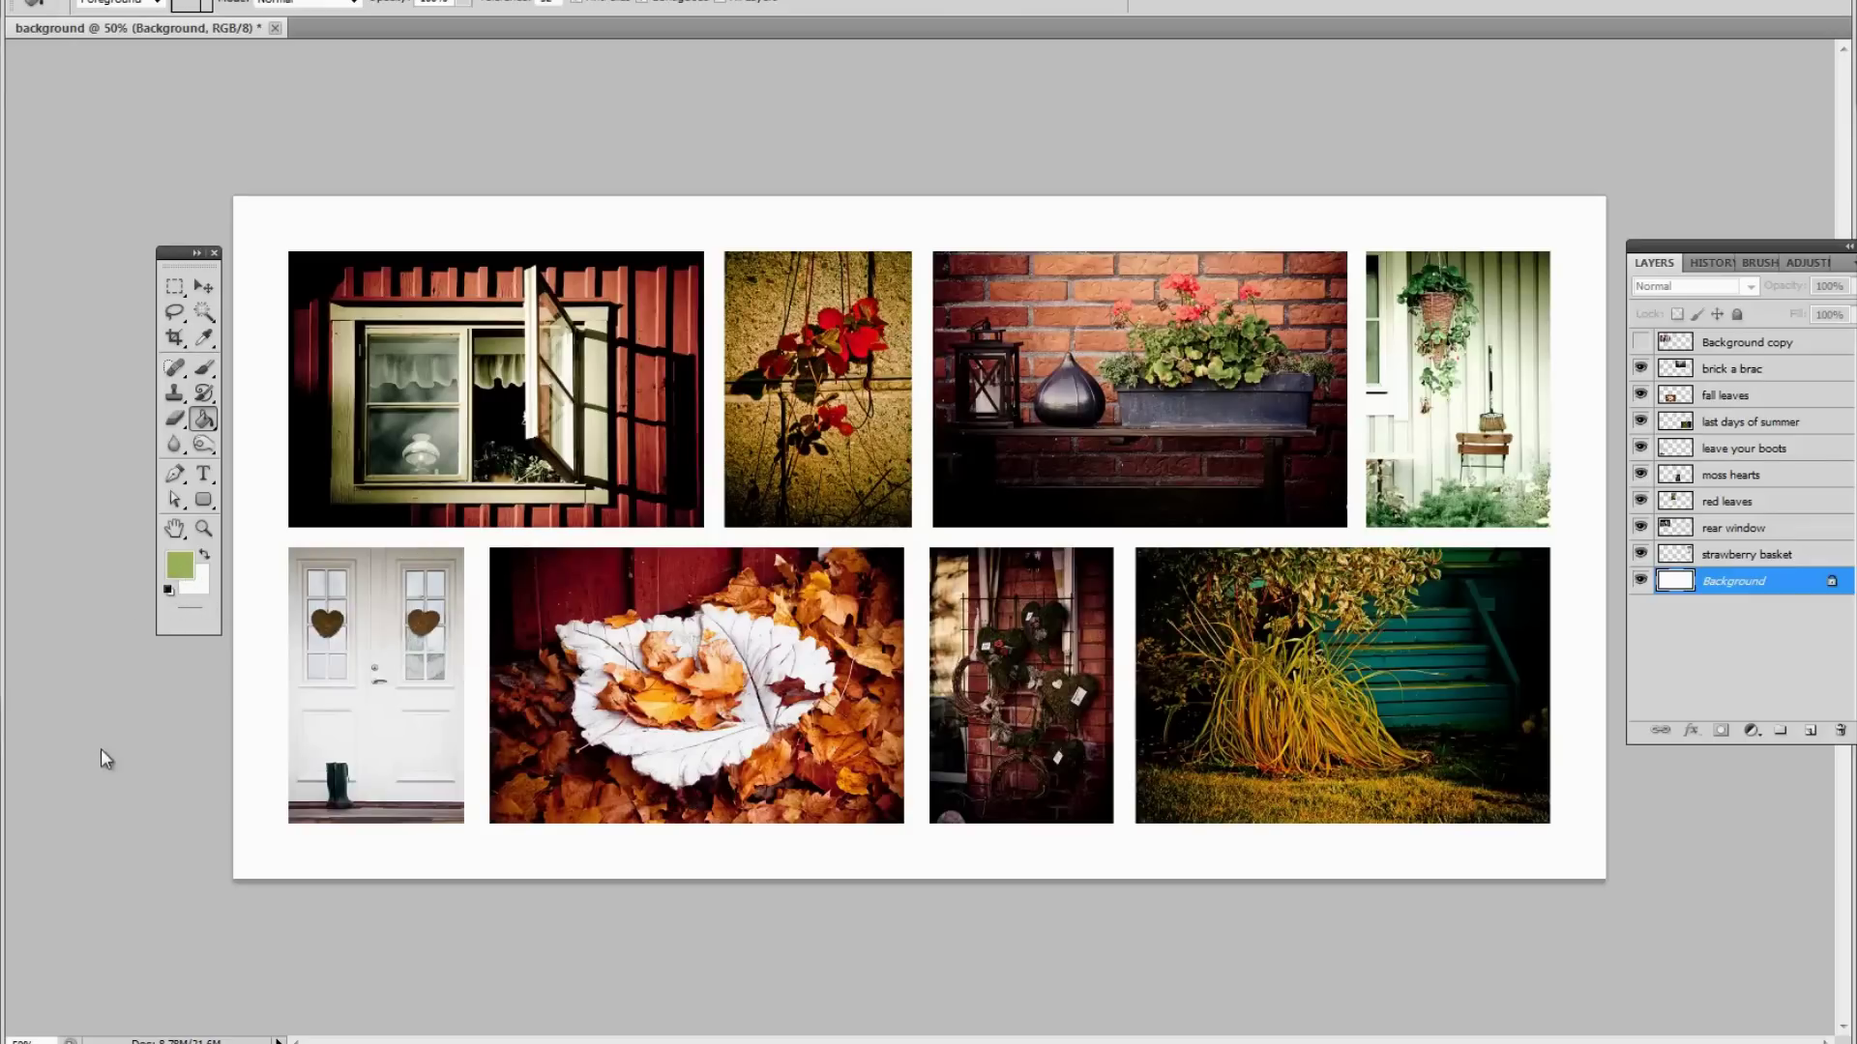
Reset colours to default black and white and float the Layers panel
key("d")
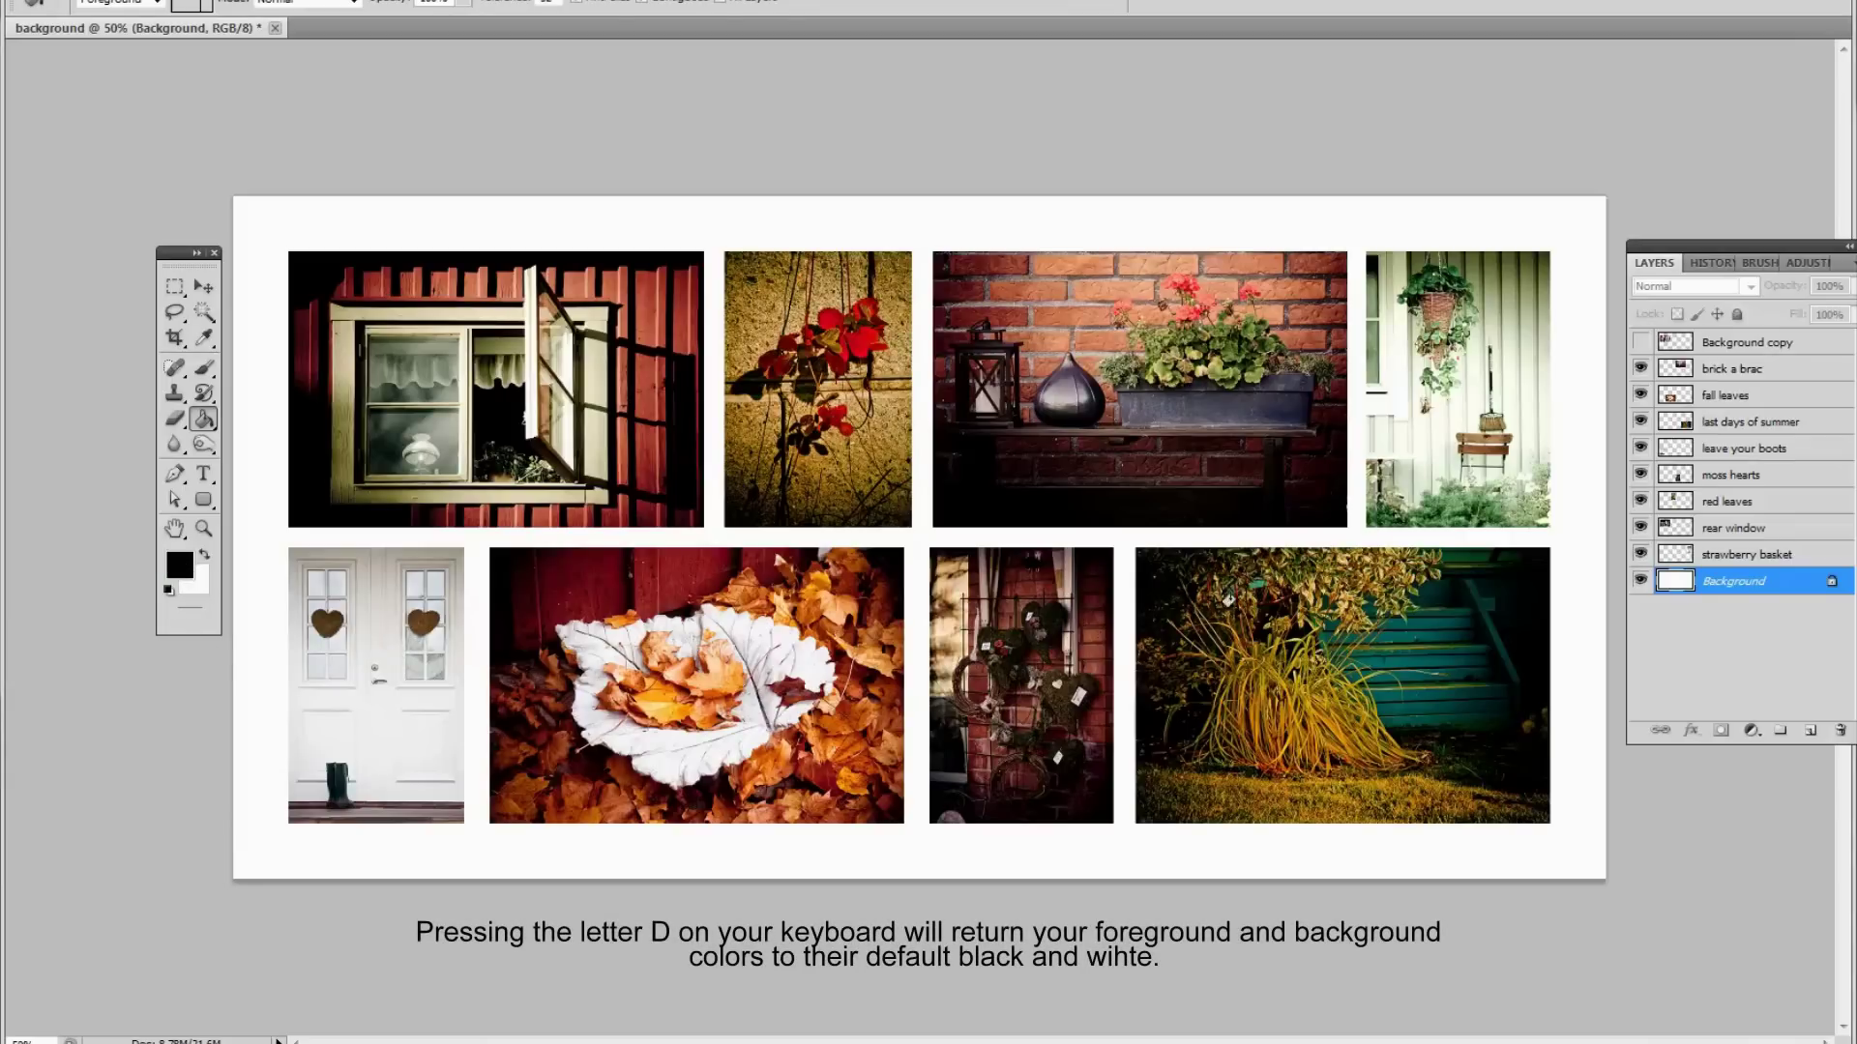
left_click_drag(1678, 248, 1563, 111)
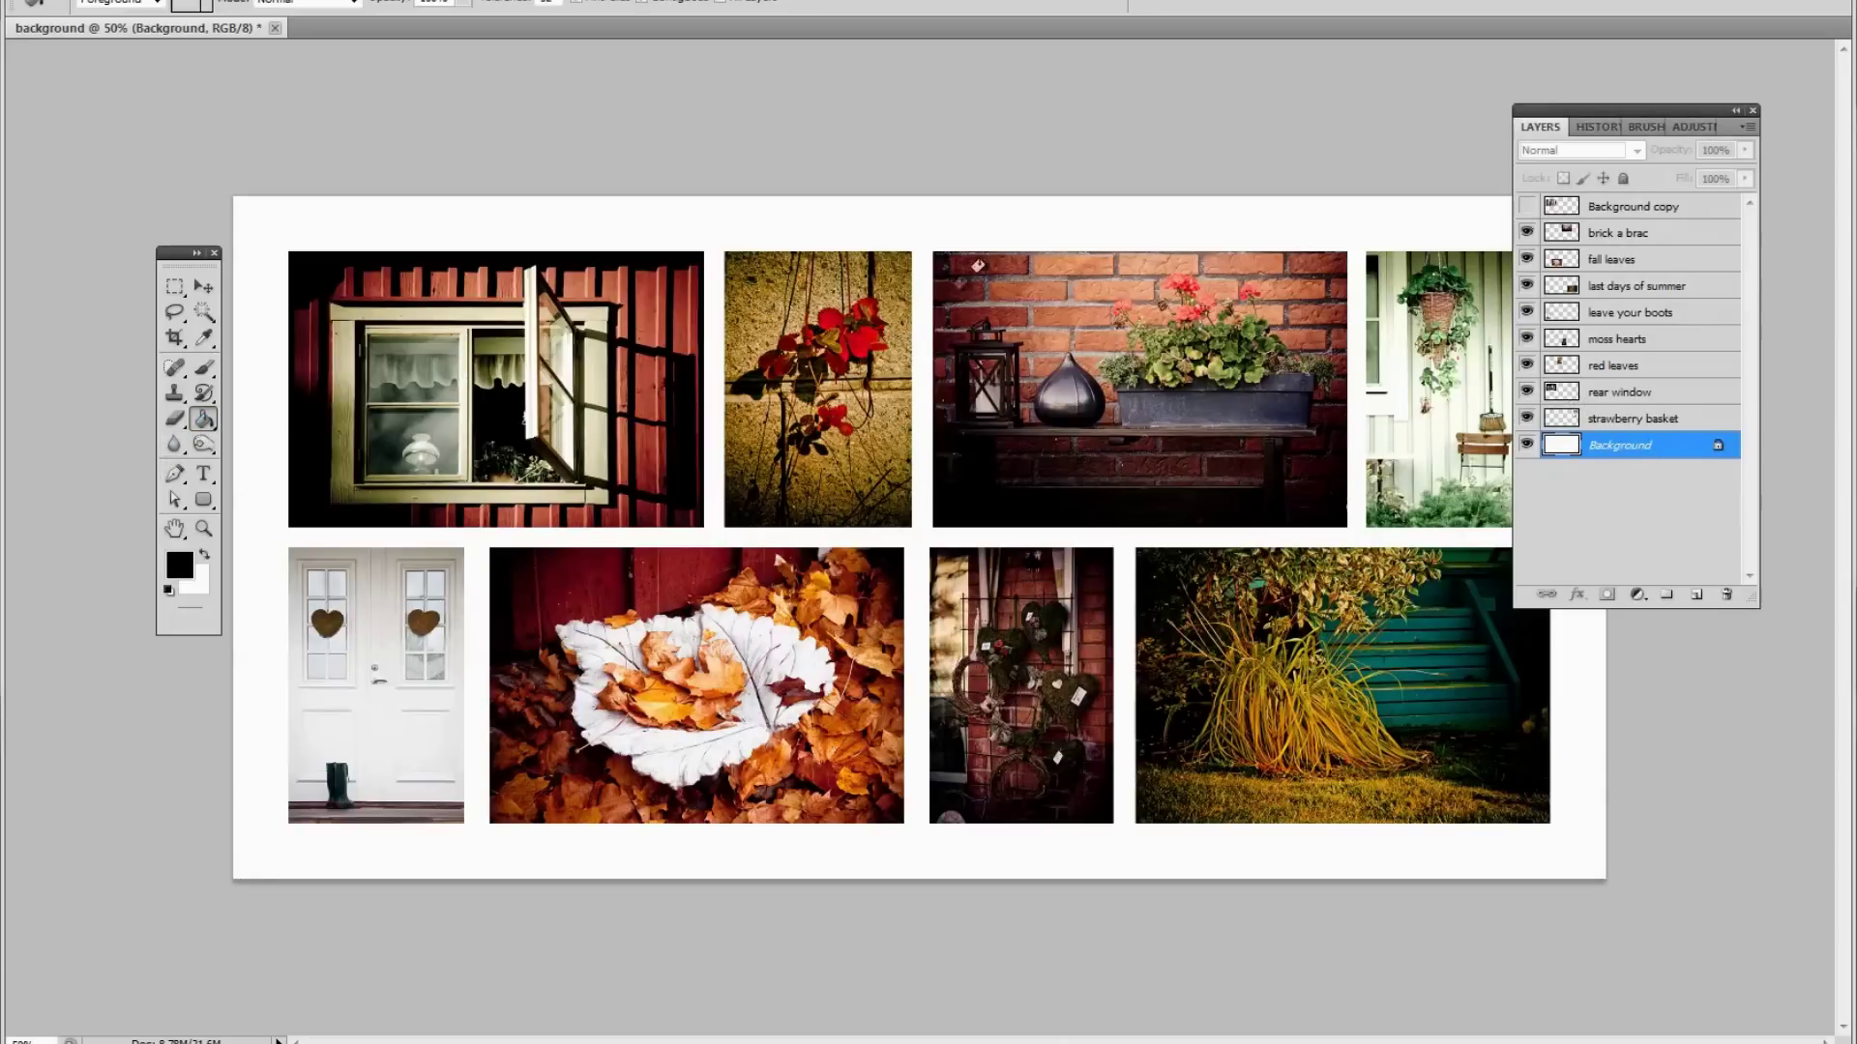
Fill the Background layer with black and select the strawberry basket layer
left_click(517, 222)
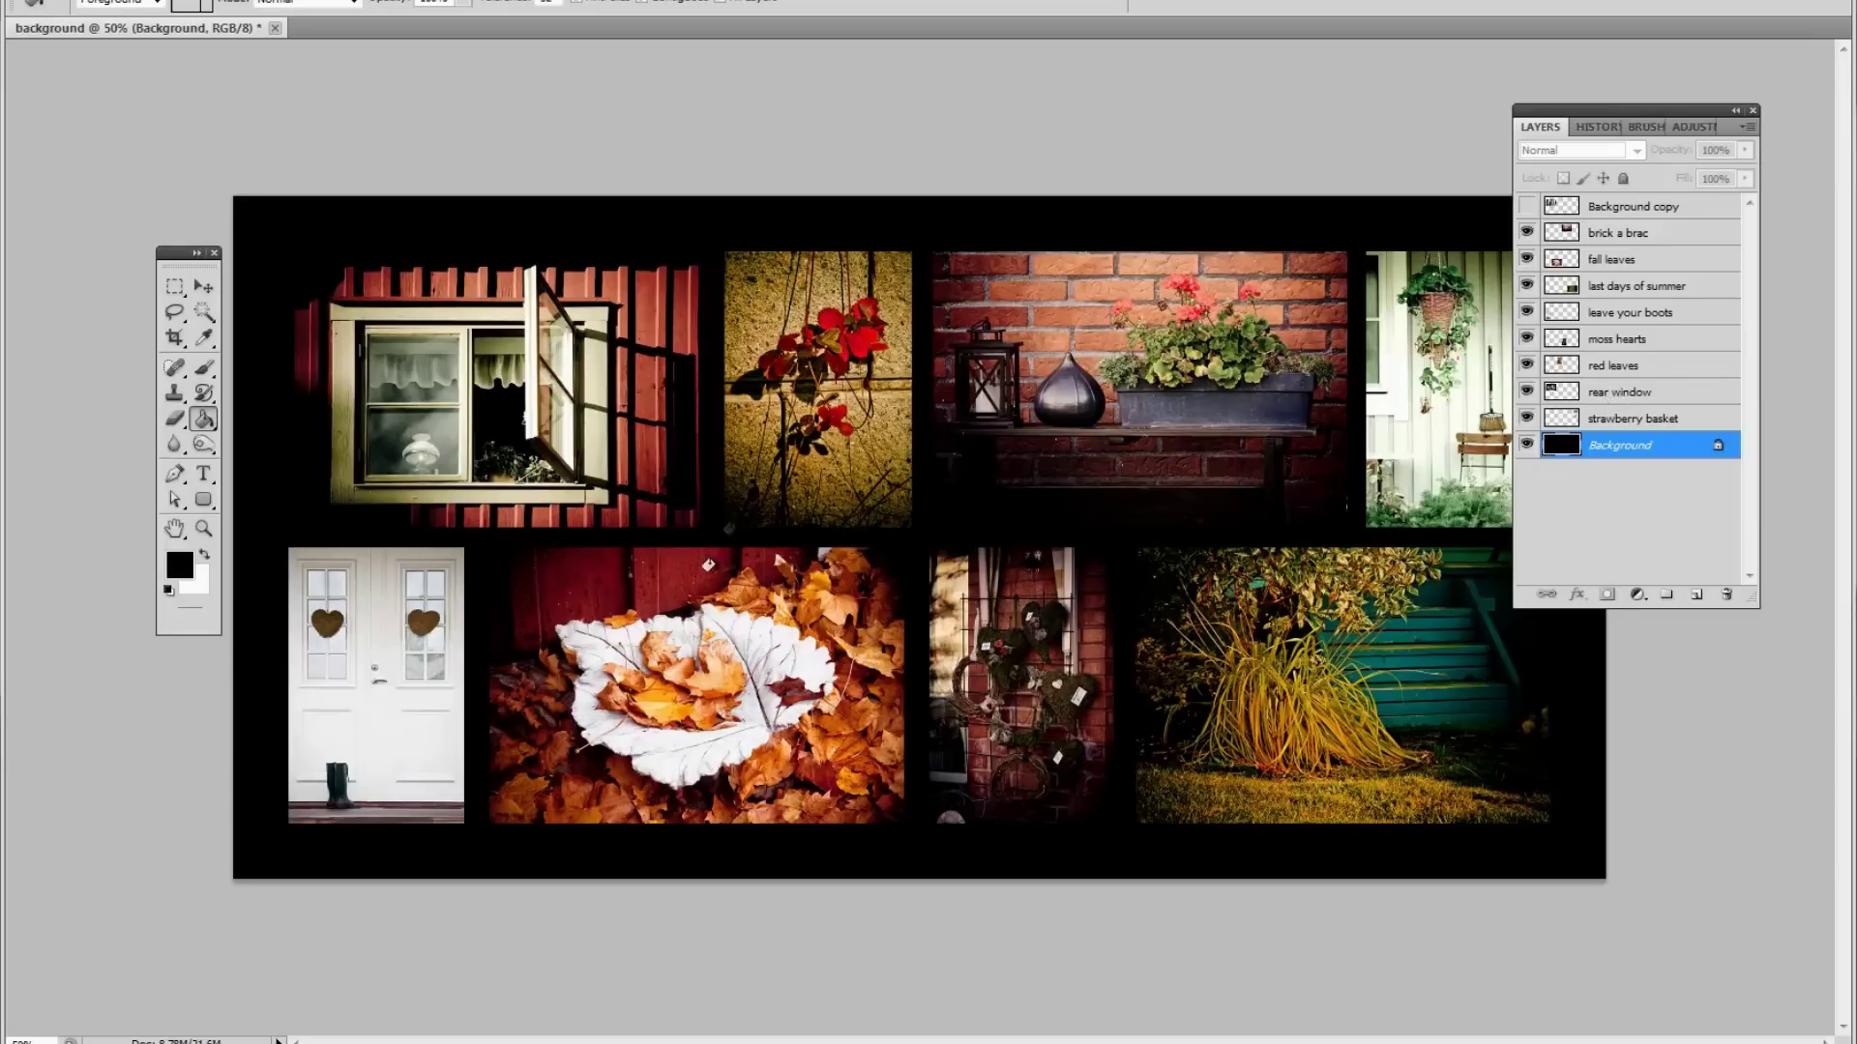
left_click_drag(1581, 107, 1320, 79)
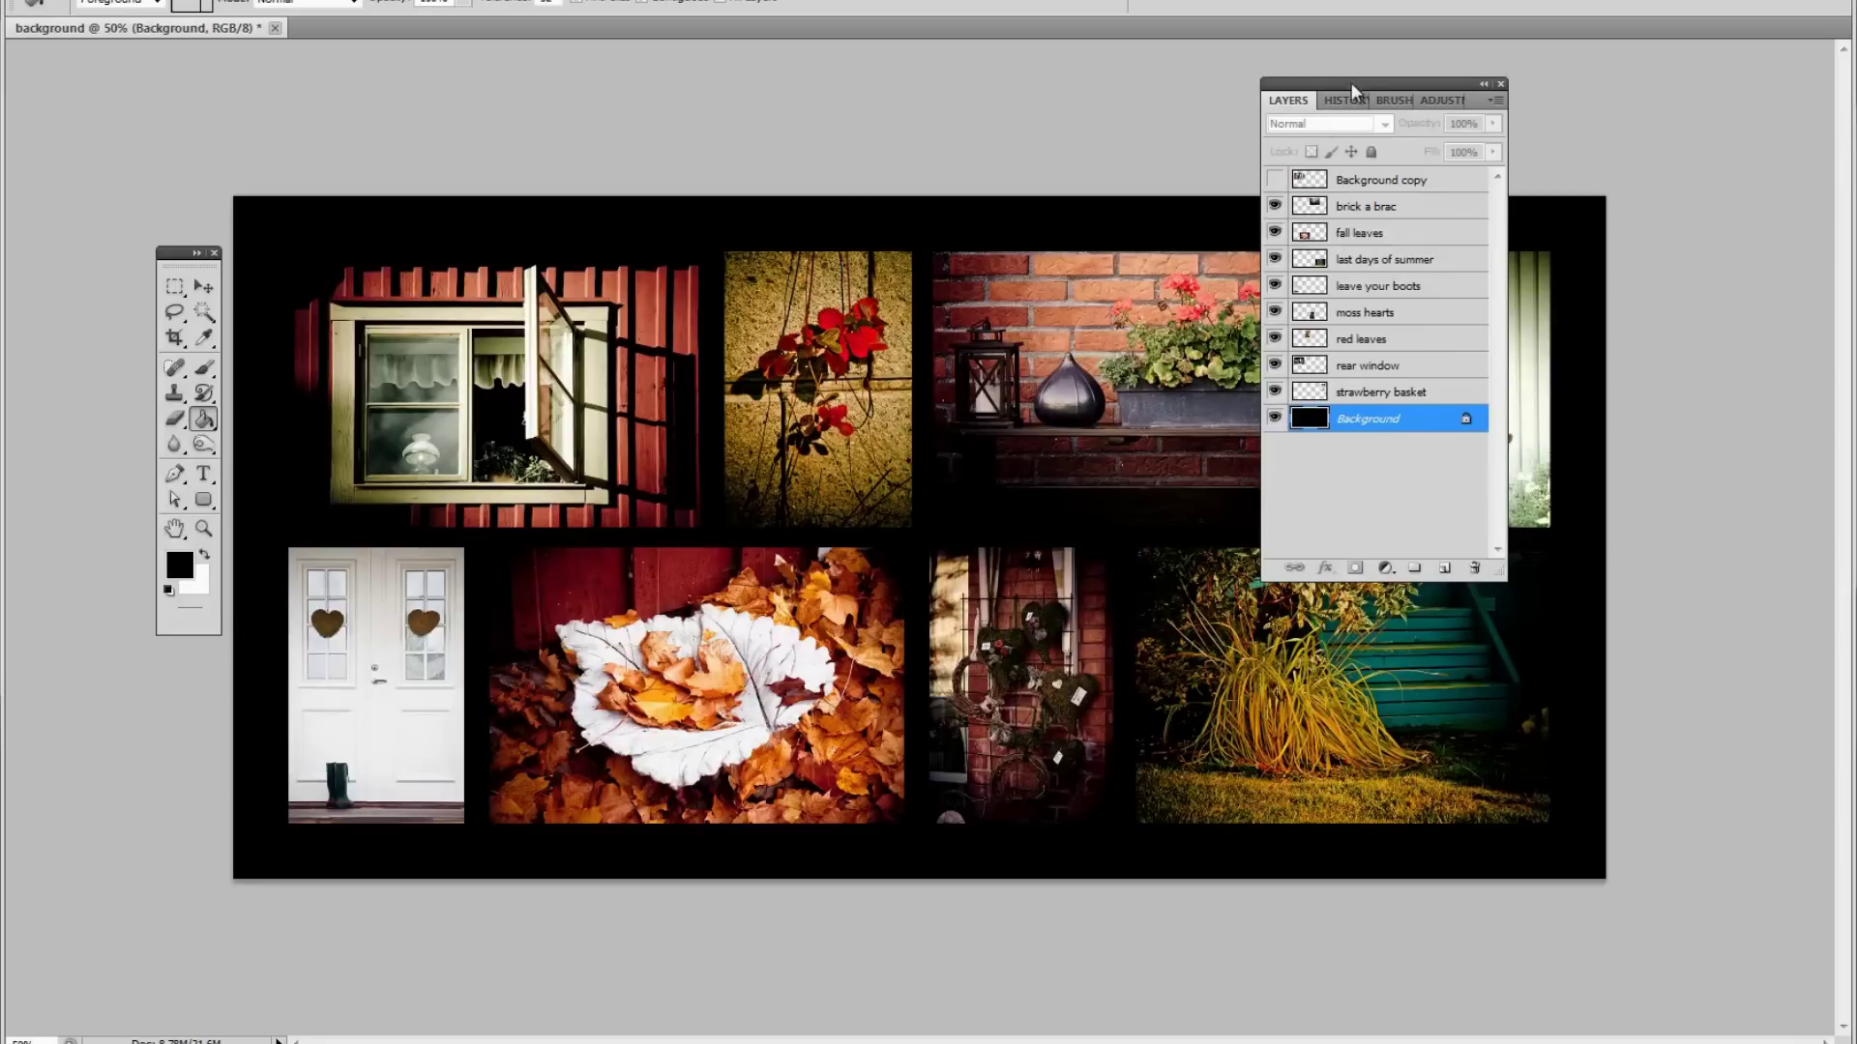
left_click_drag(1350, 85, 1499, 97)
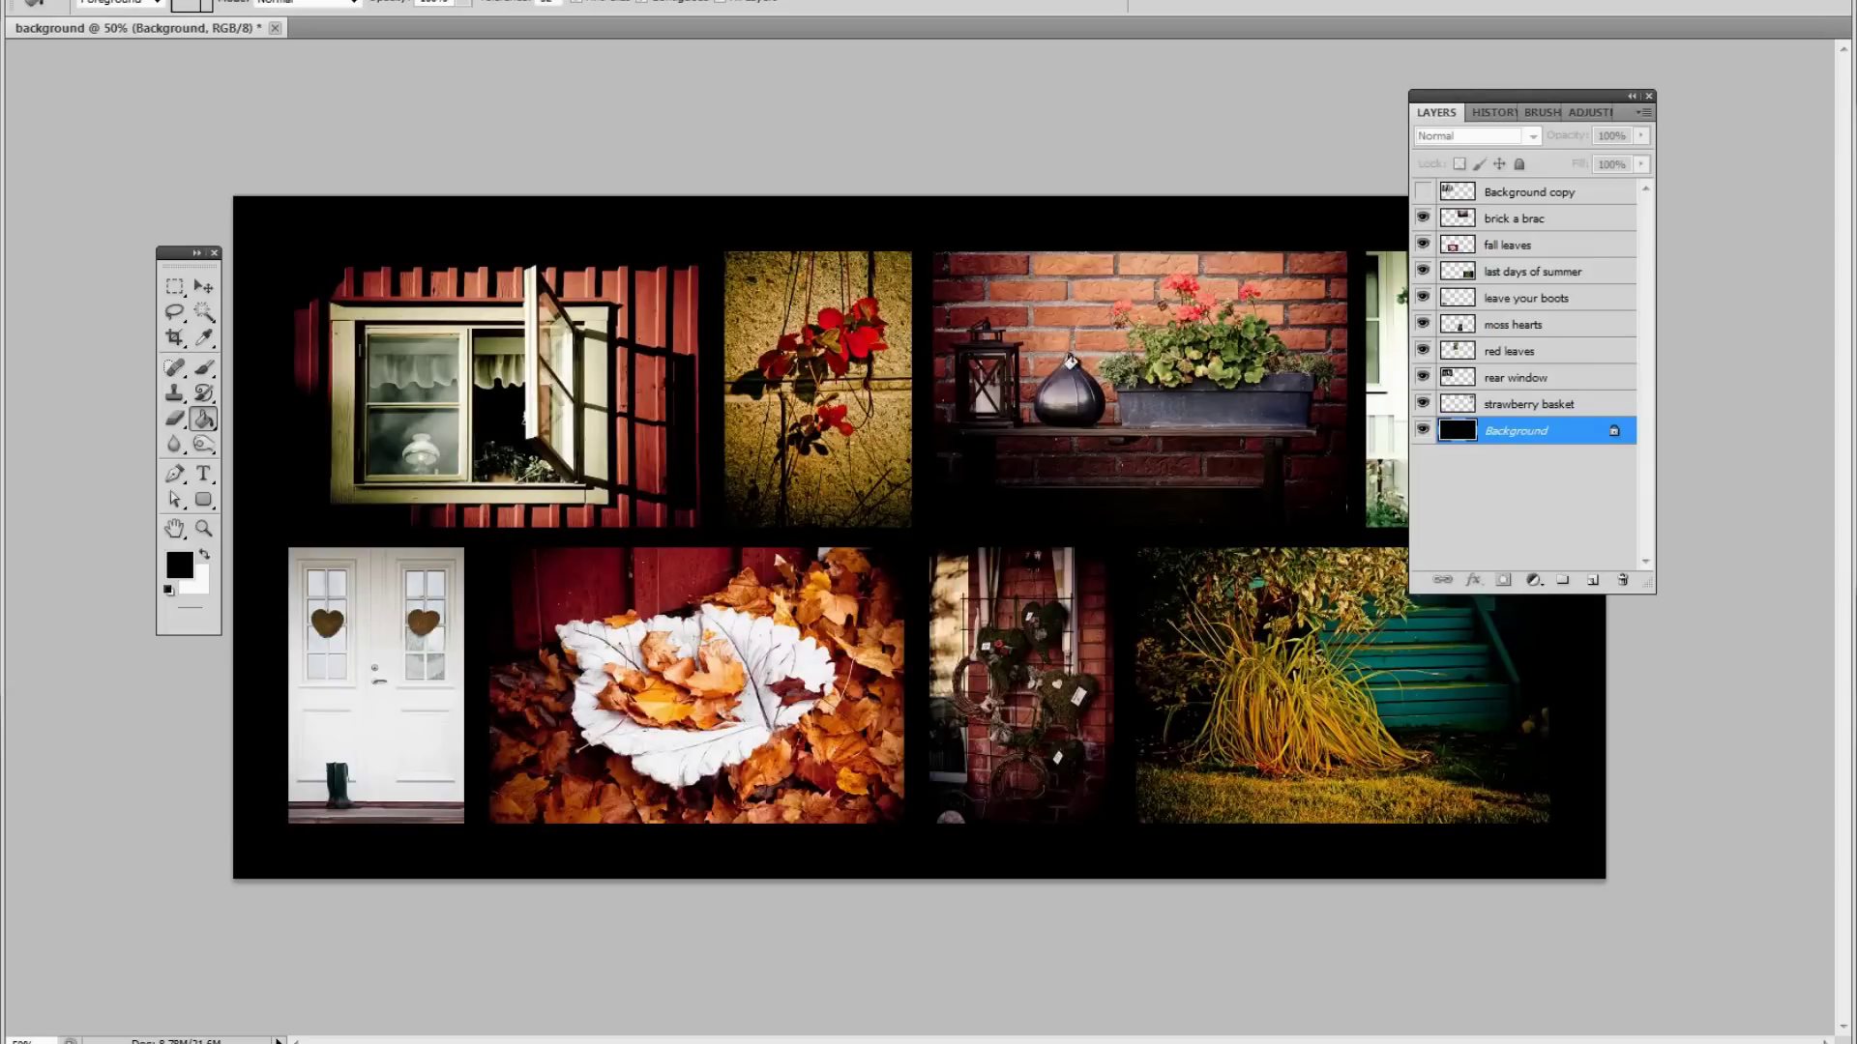
left_click(1545, 404)
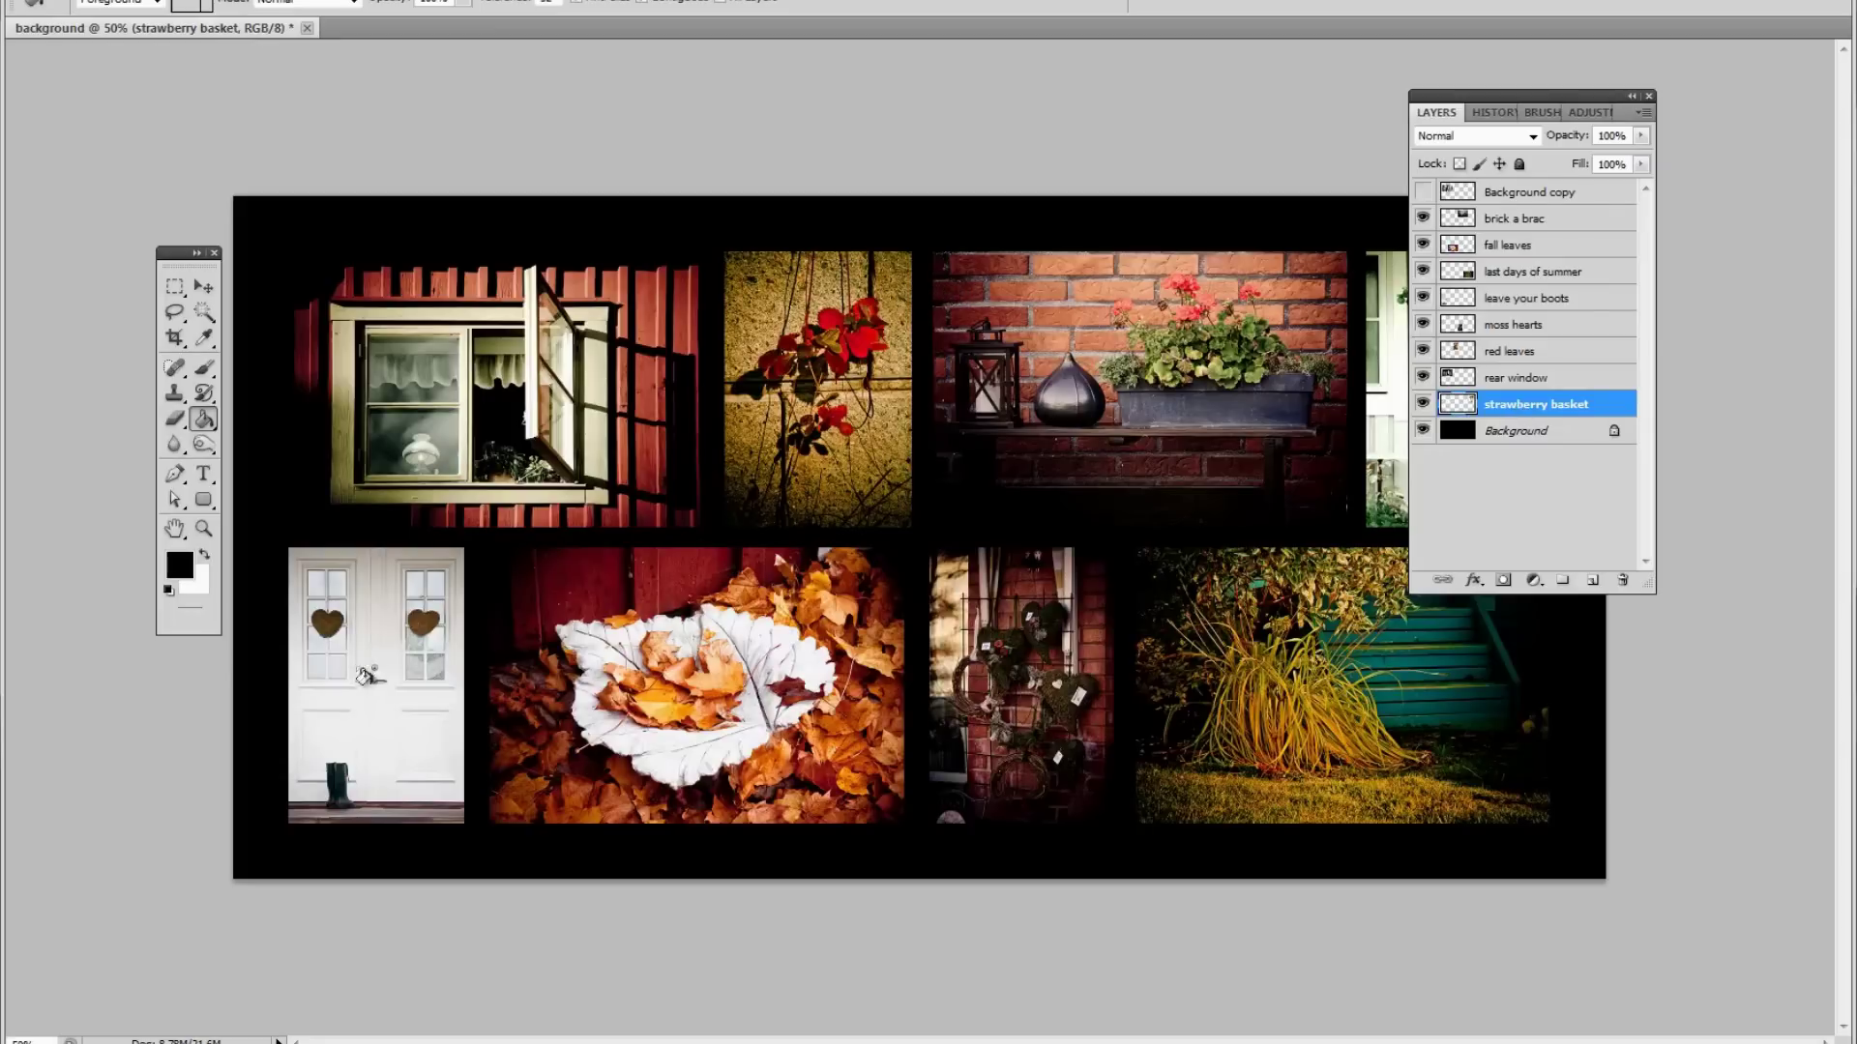
left_click_drag(1476, 96, 1368, 90)
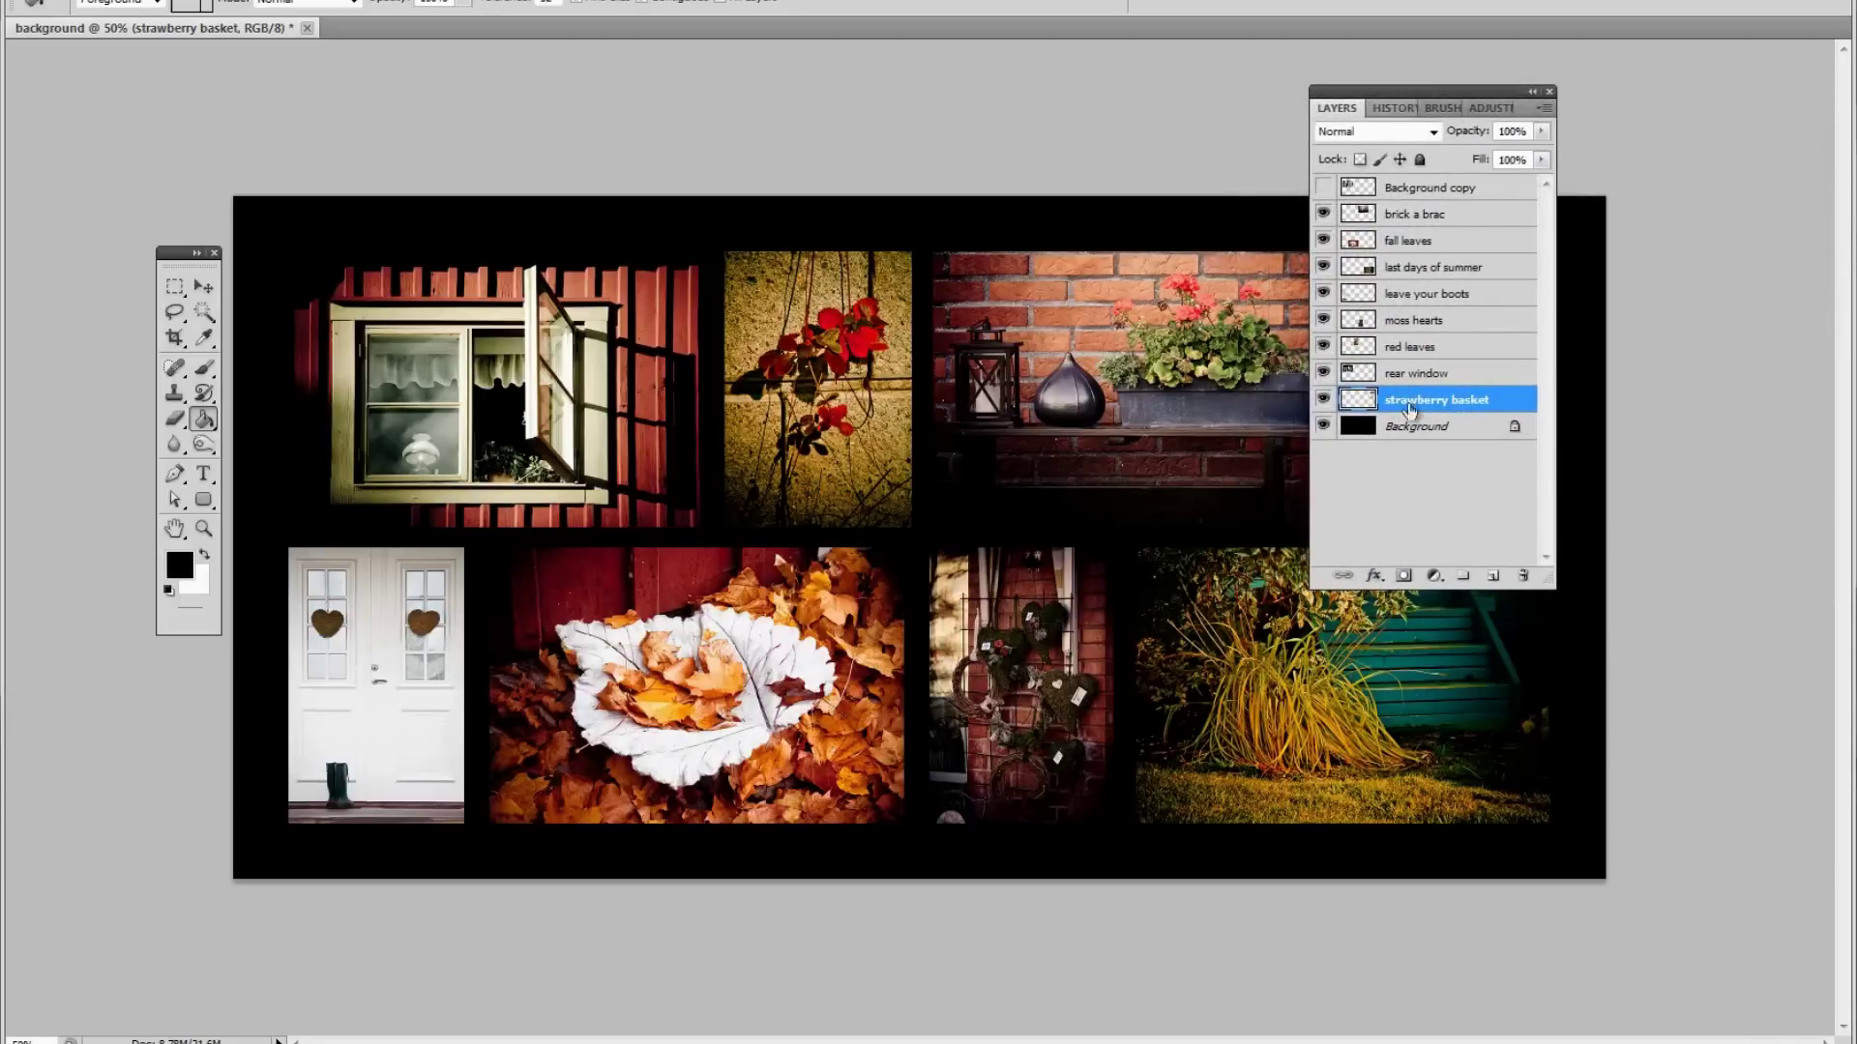
Add a 2 px Stroke effect to the strawberry basket layer
left_click(1374, 577)
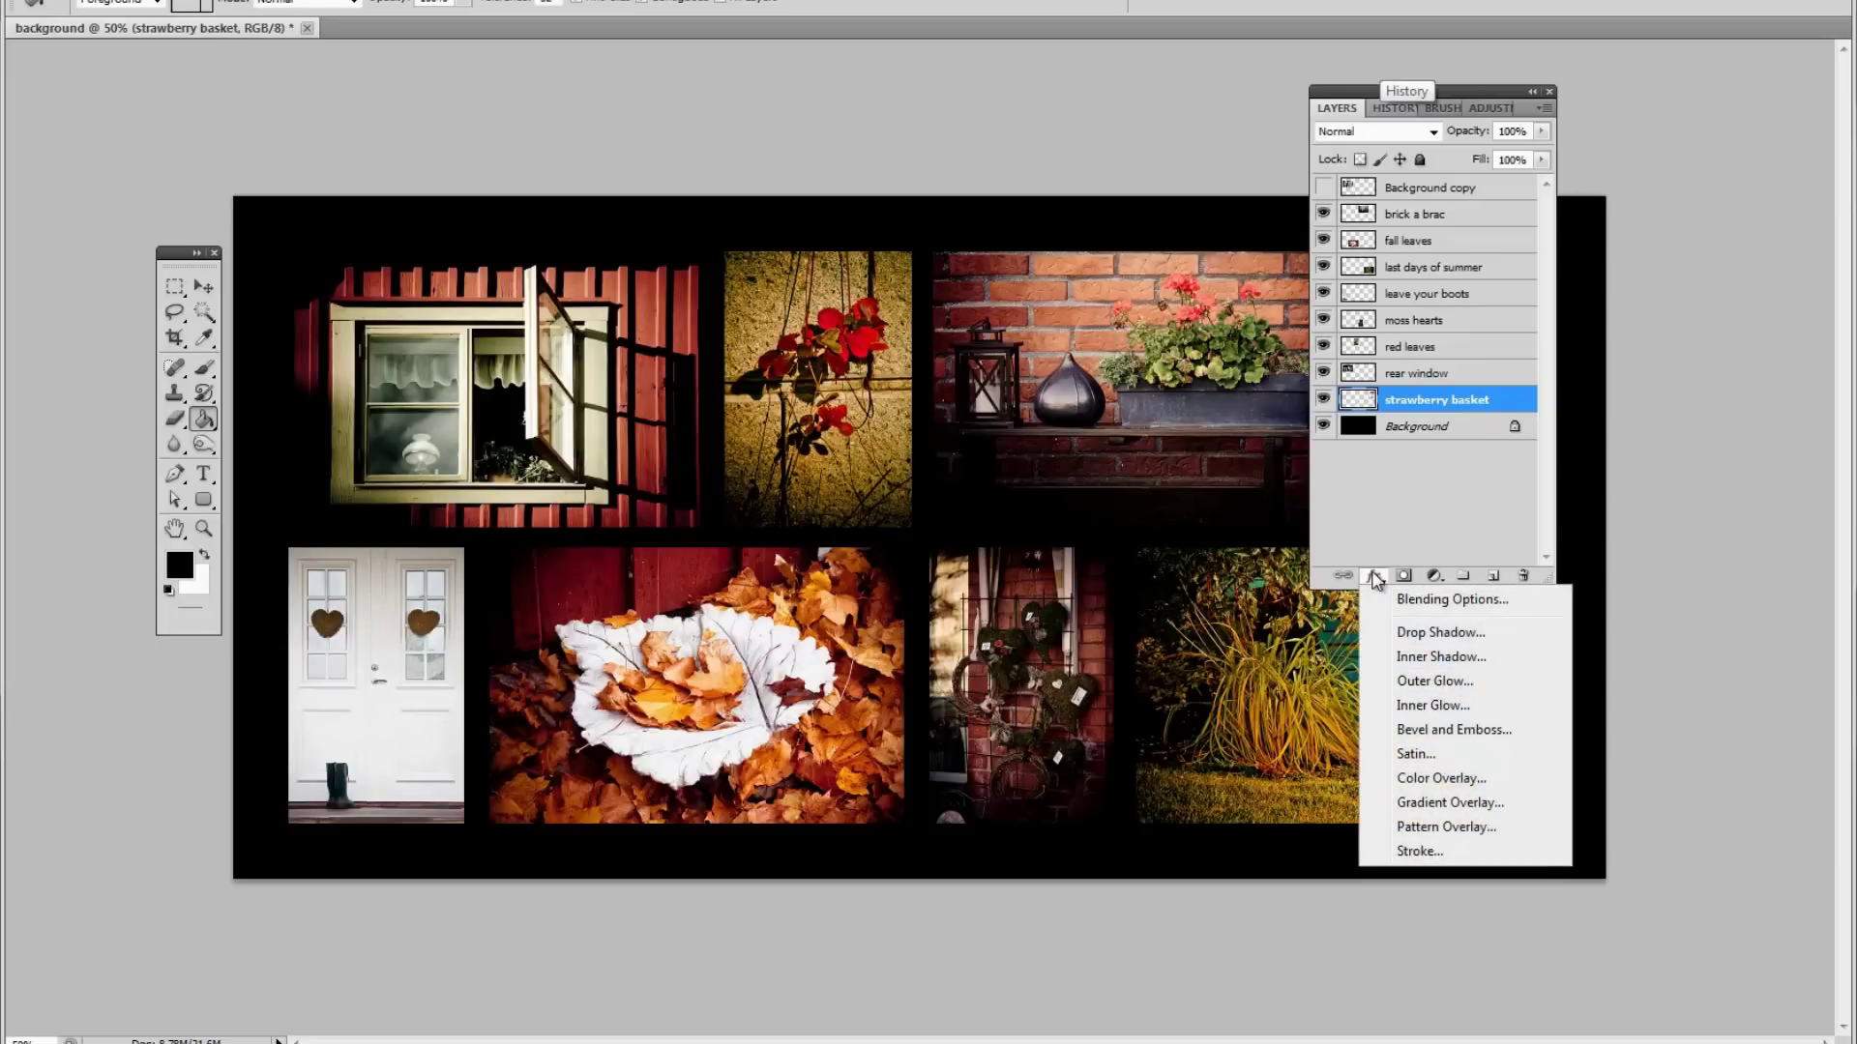
left_click(1431, 855)
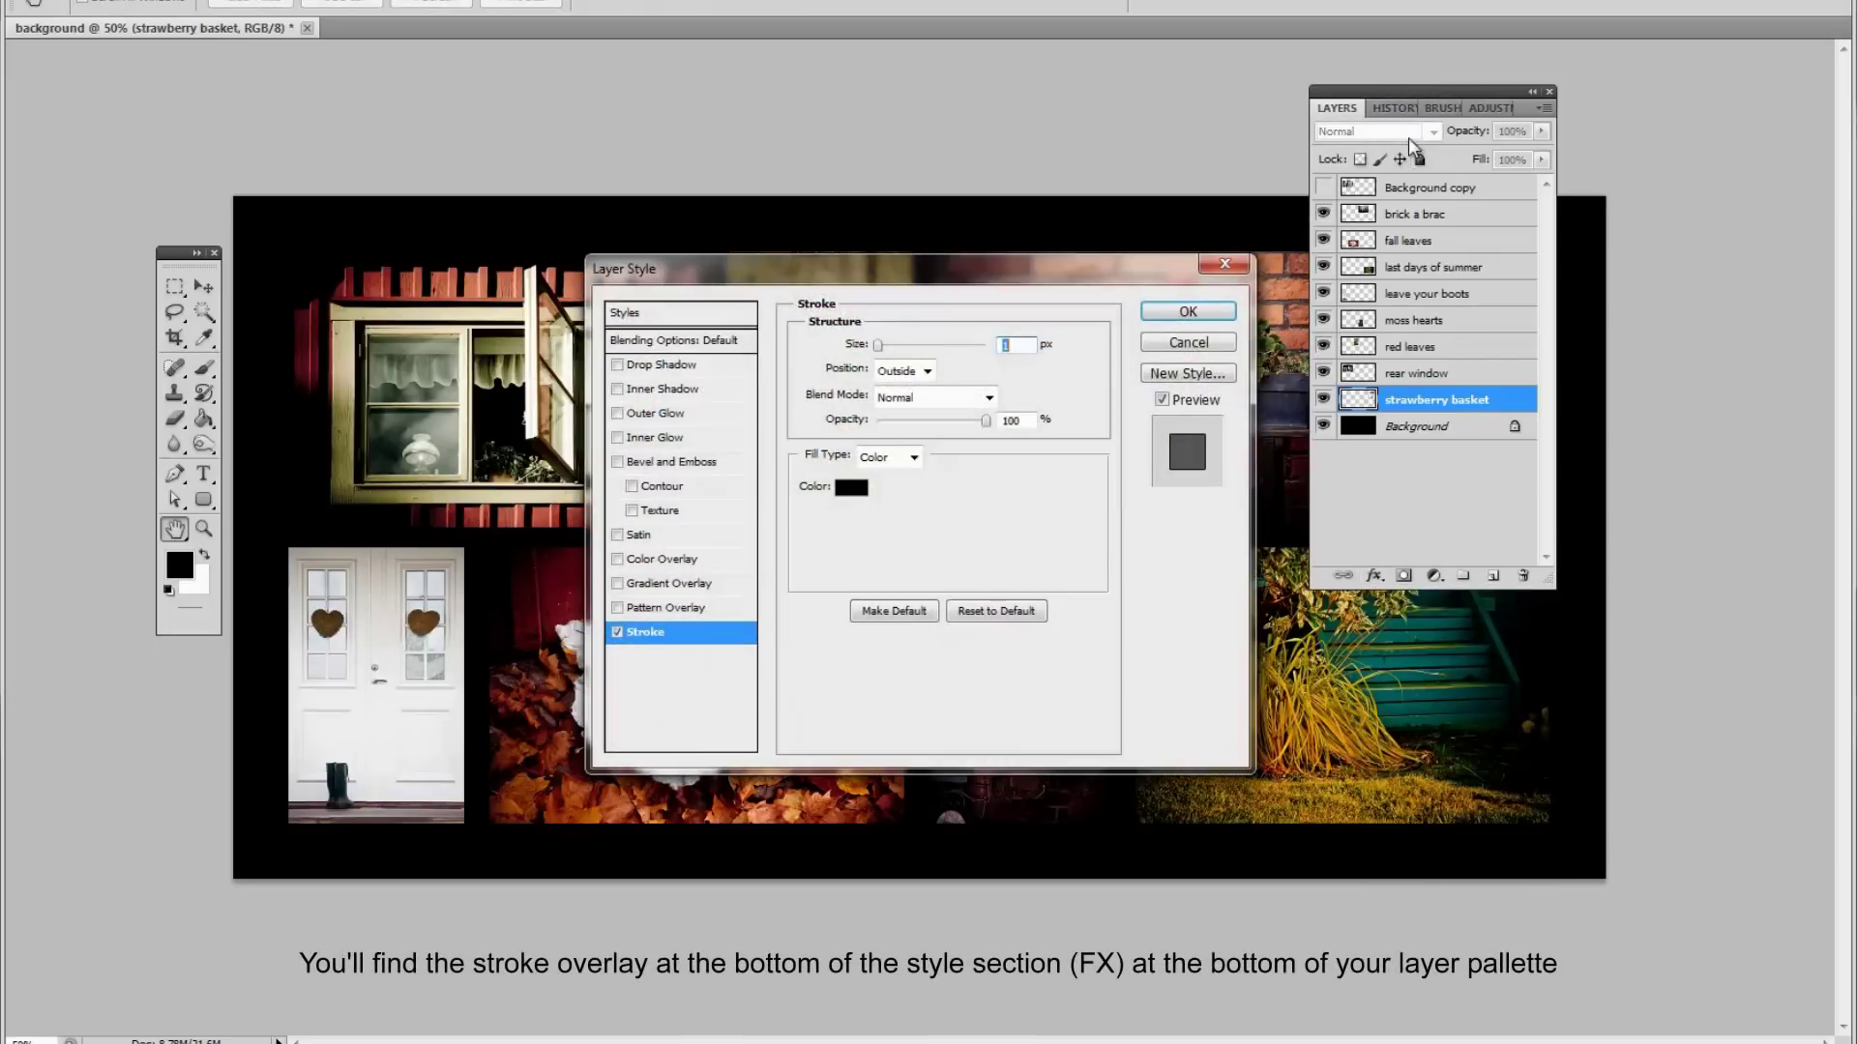
left_click_drag(1029, 264, 1372, 210)
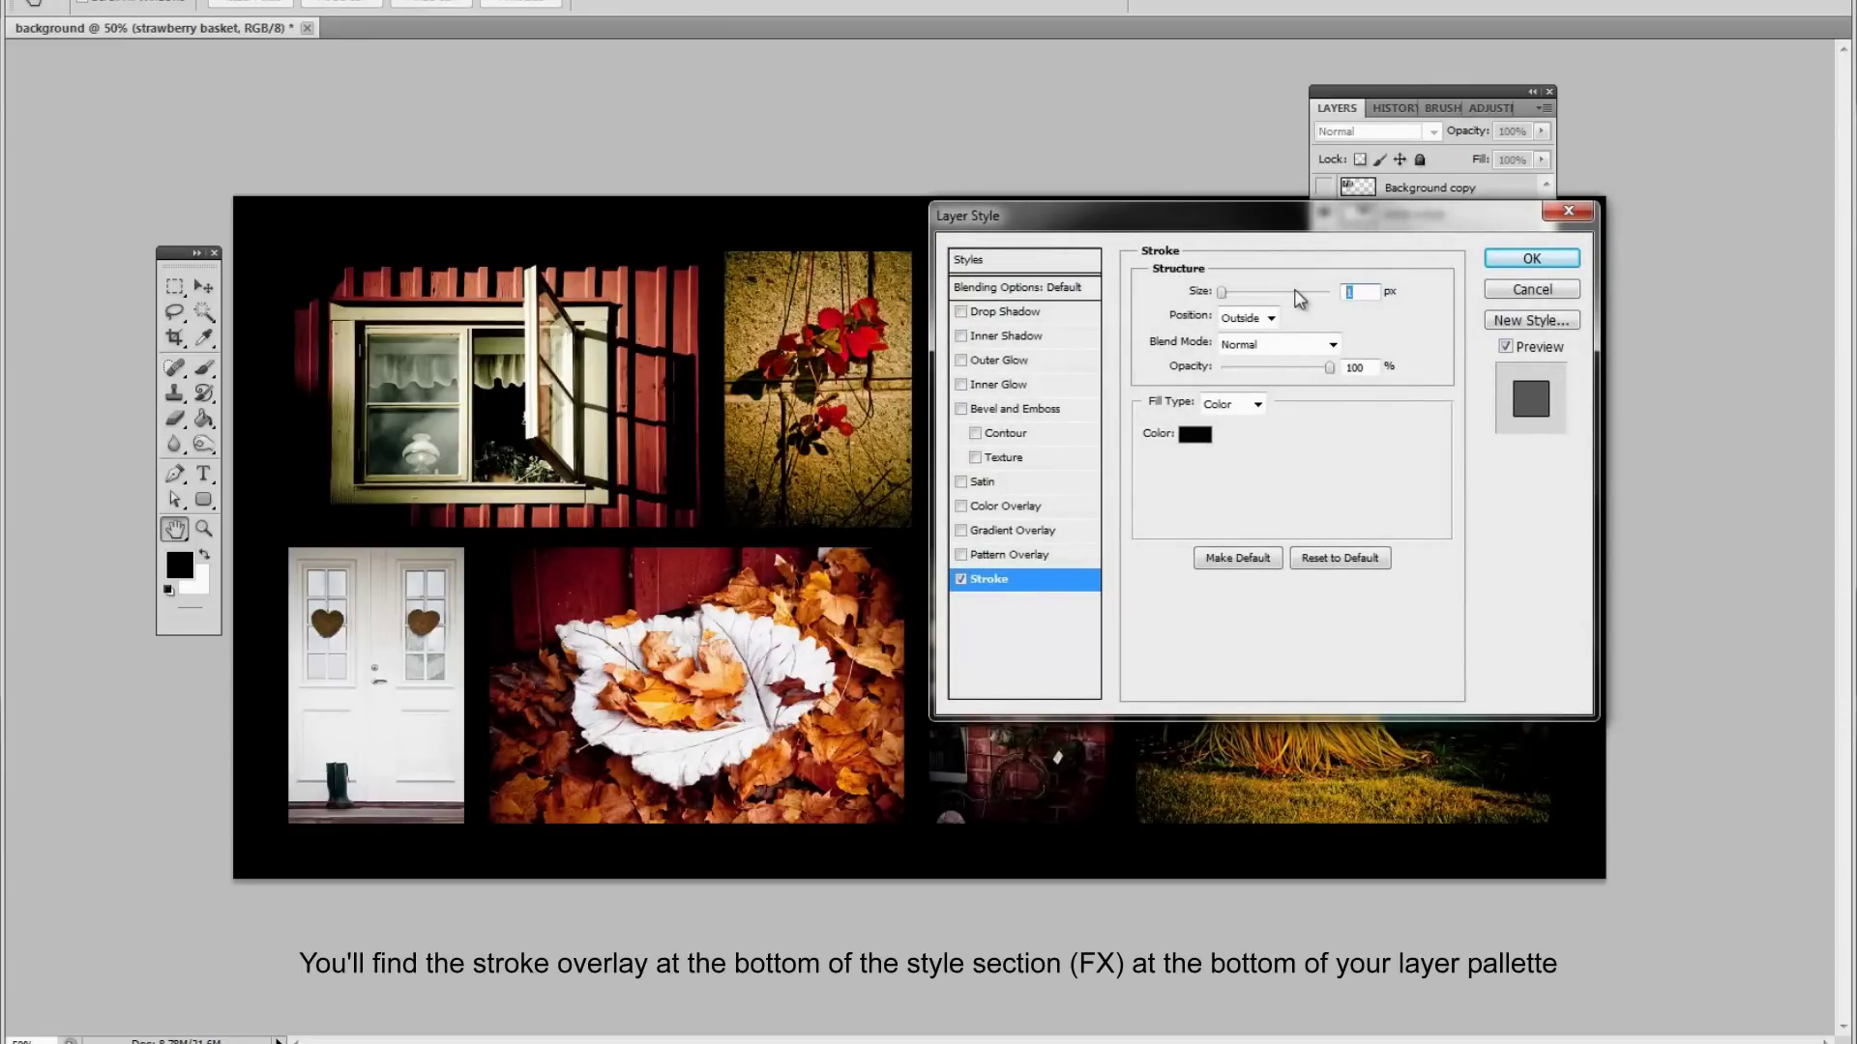
type("2")
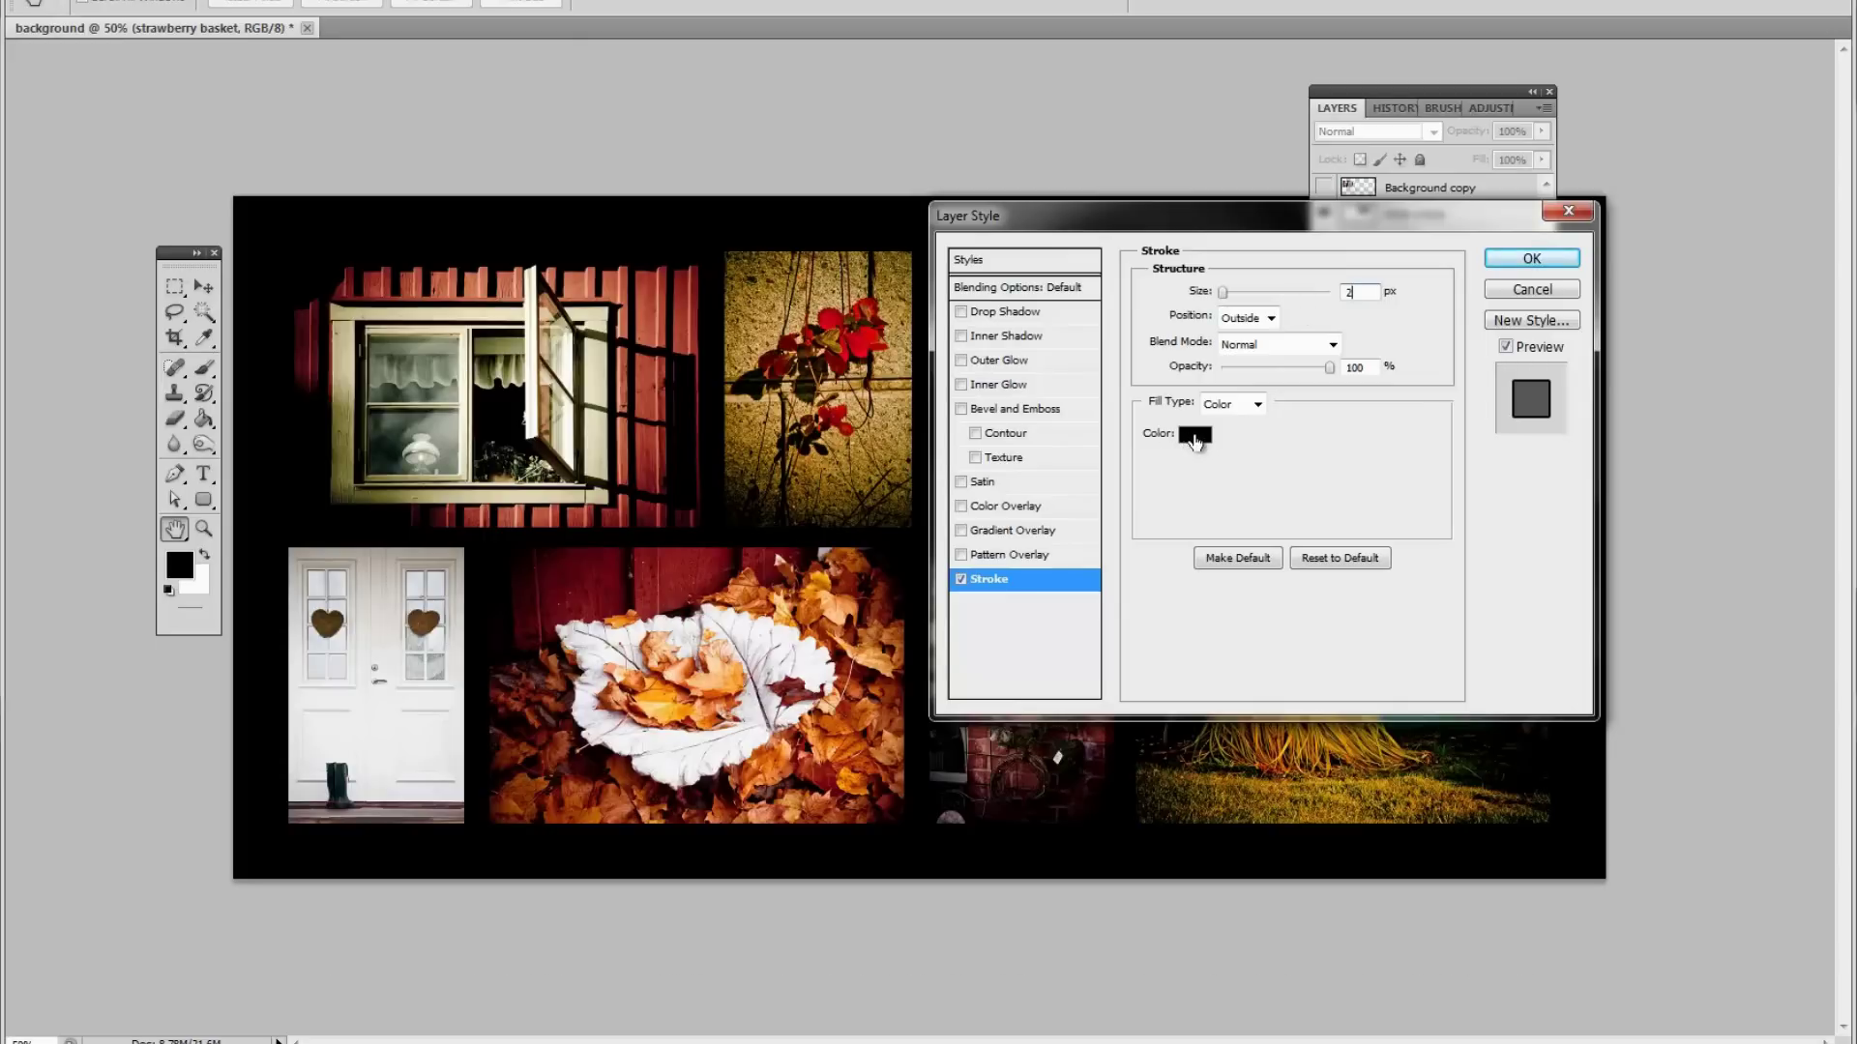
Sample dark red 862111 from the photos as the stroke colour, apply it, and zoom to 66.7%
left_click(1197, 435)
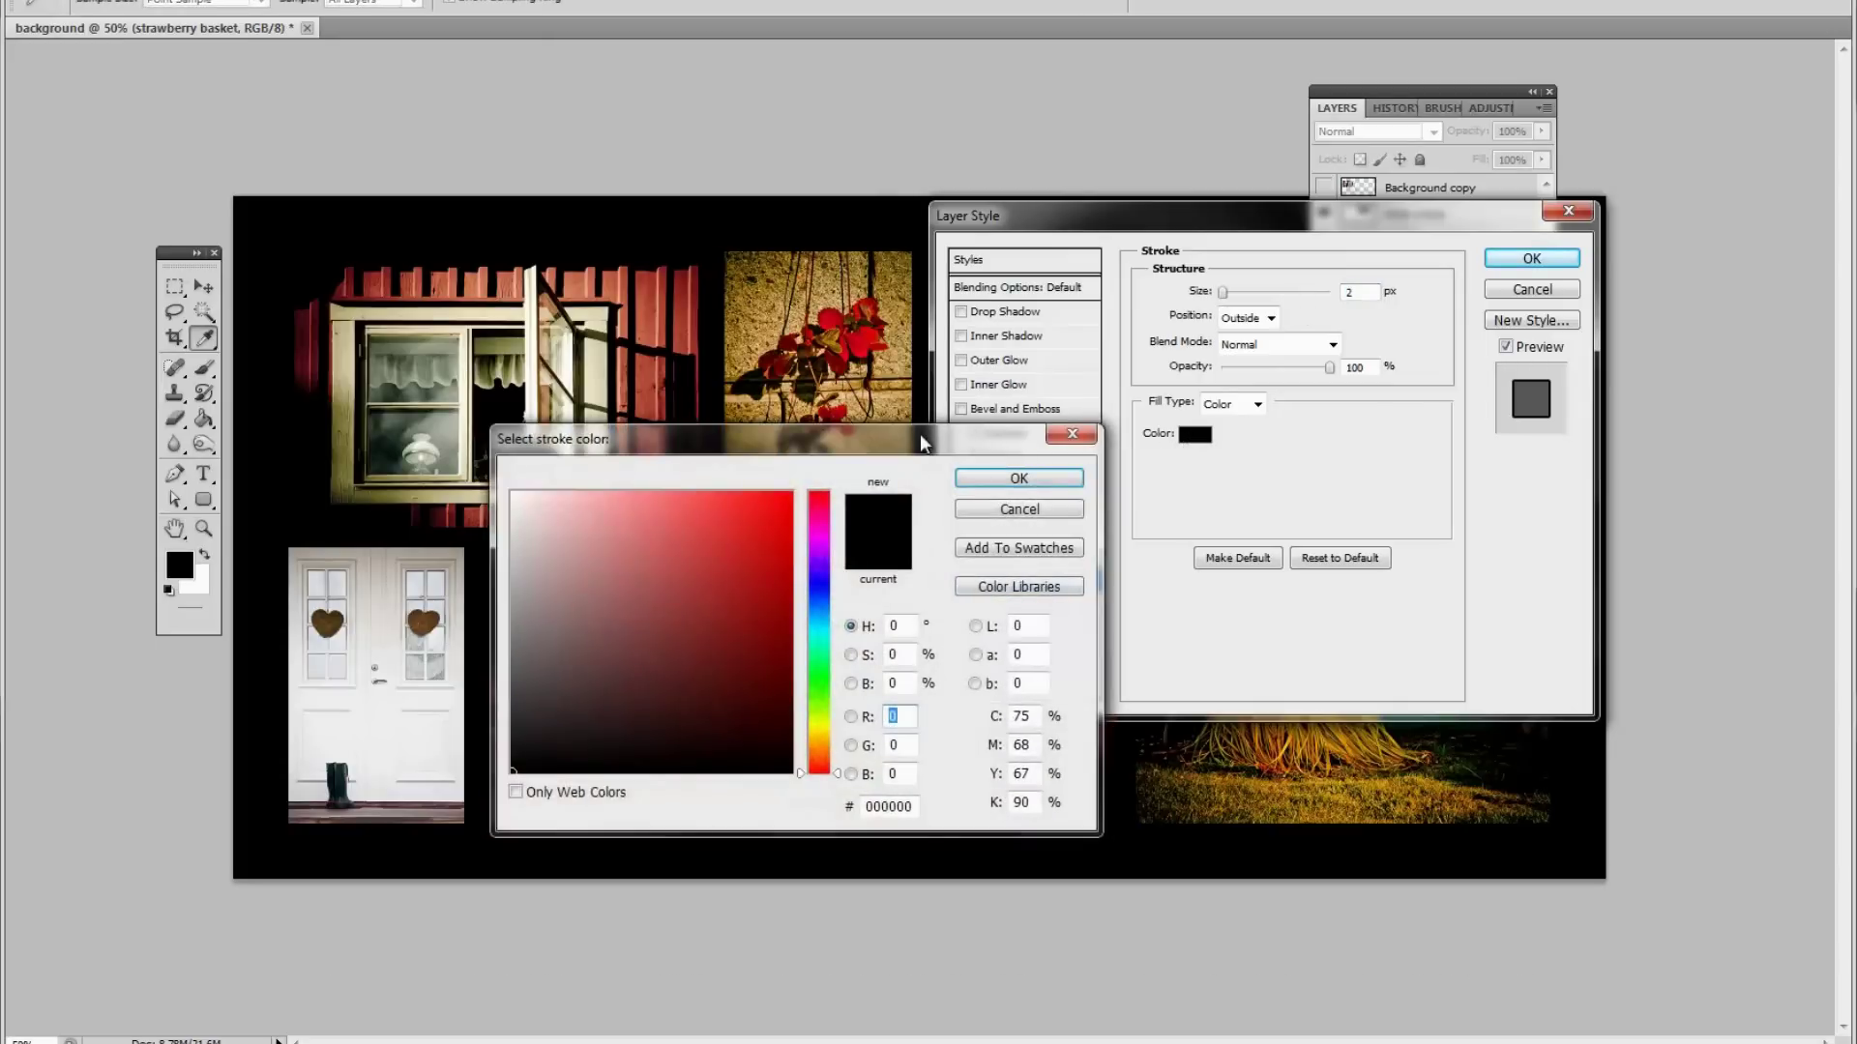
mouse_move(920, 434)
left_mouse_down()
mouse_move(1367, 406)
mouse_move(1394, 459)
mouse_move(1323, 411)
left_mouse_up()
left_click(854, 577)
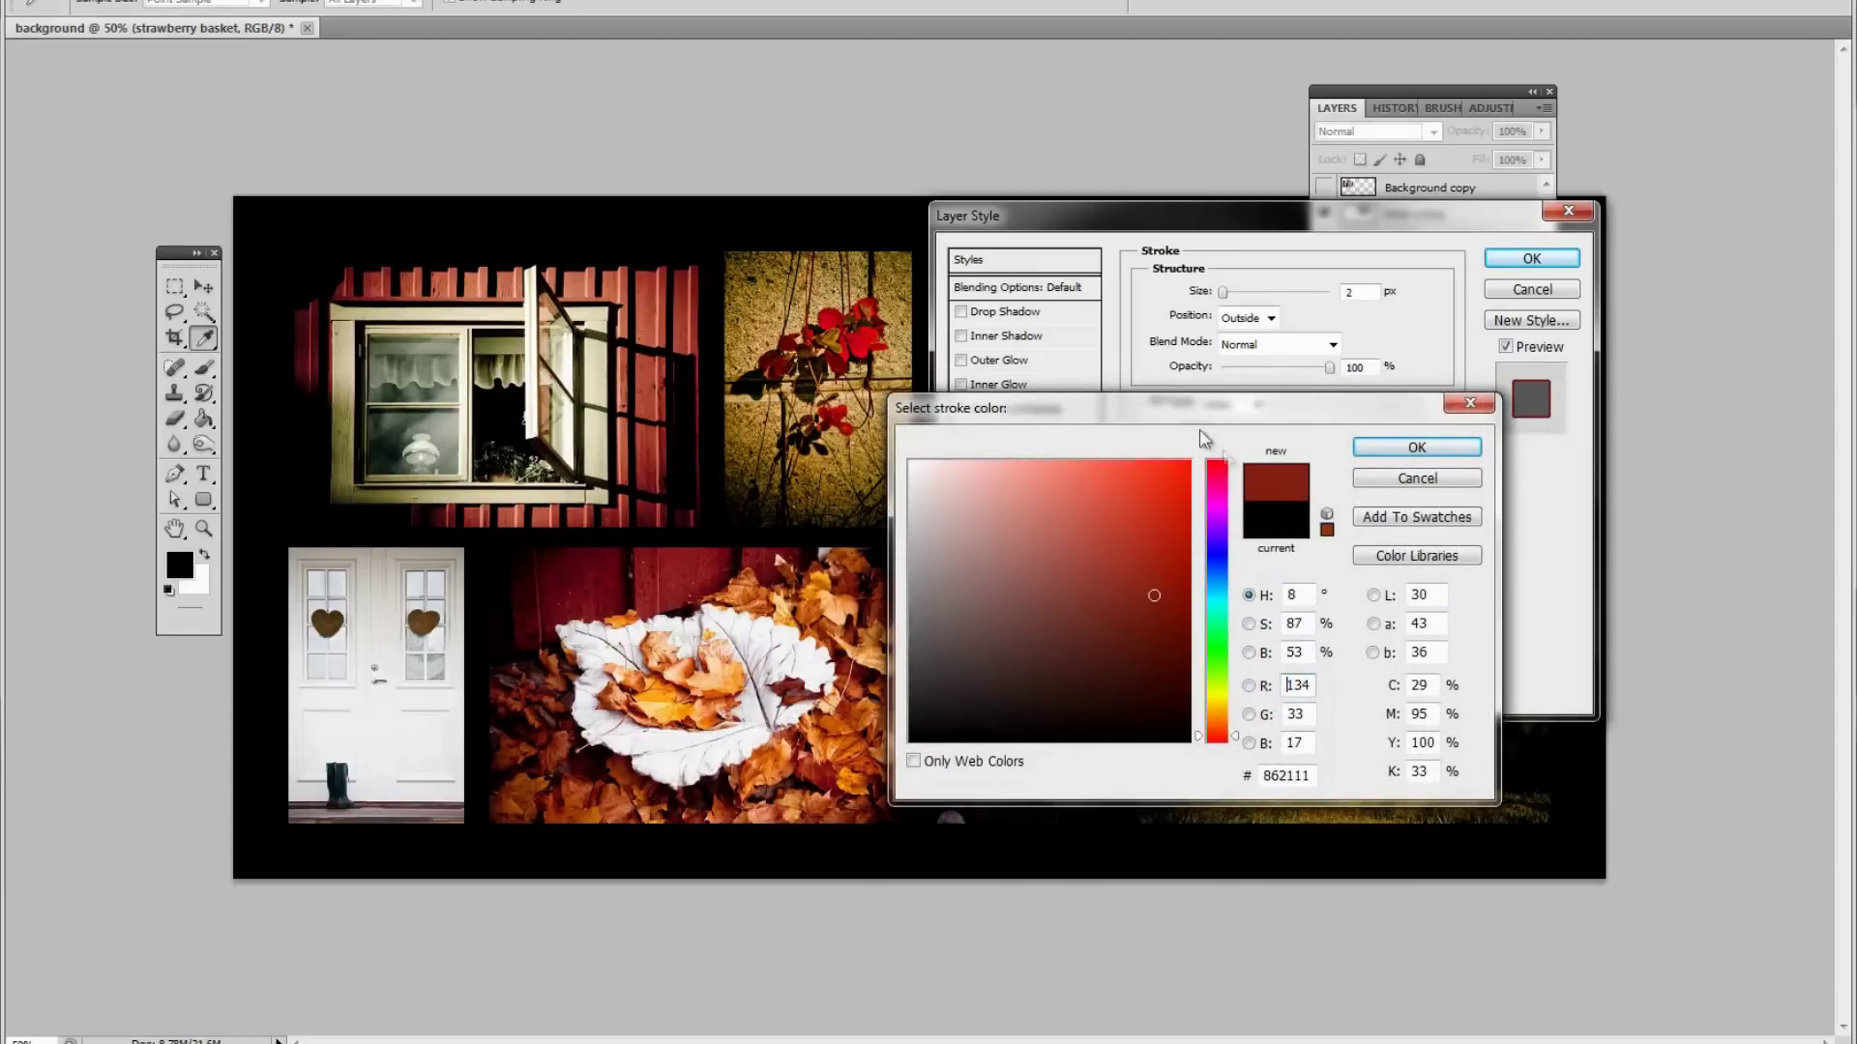
left_click_drag(1090, 407, 853, 437)
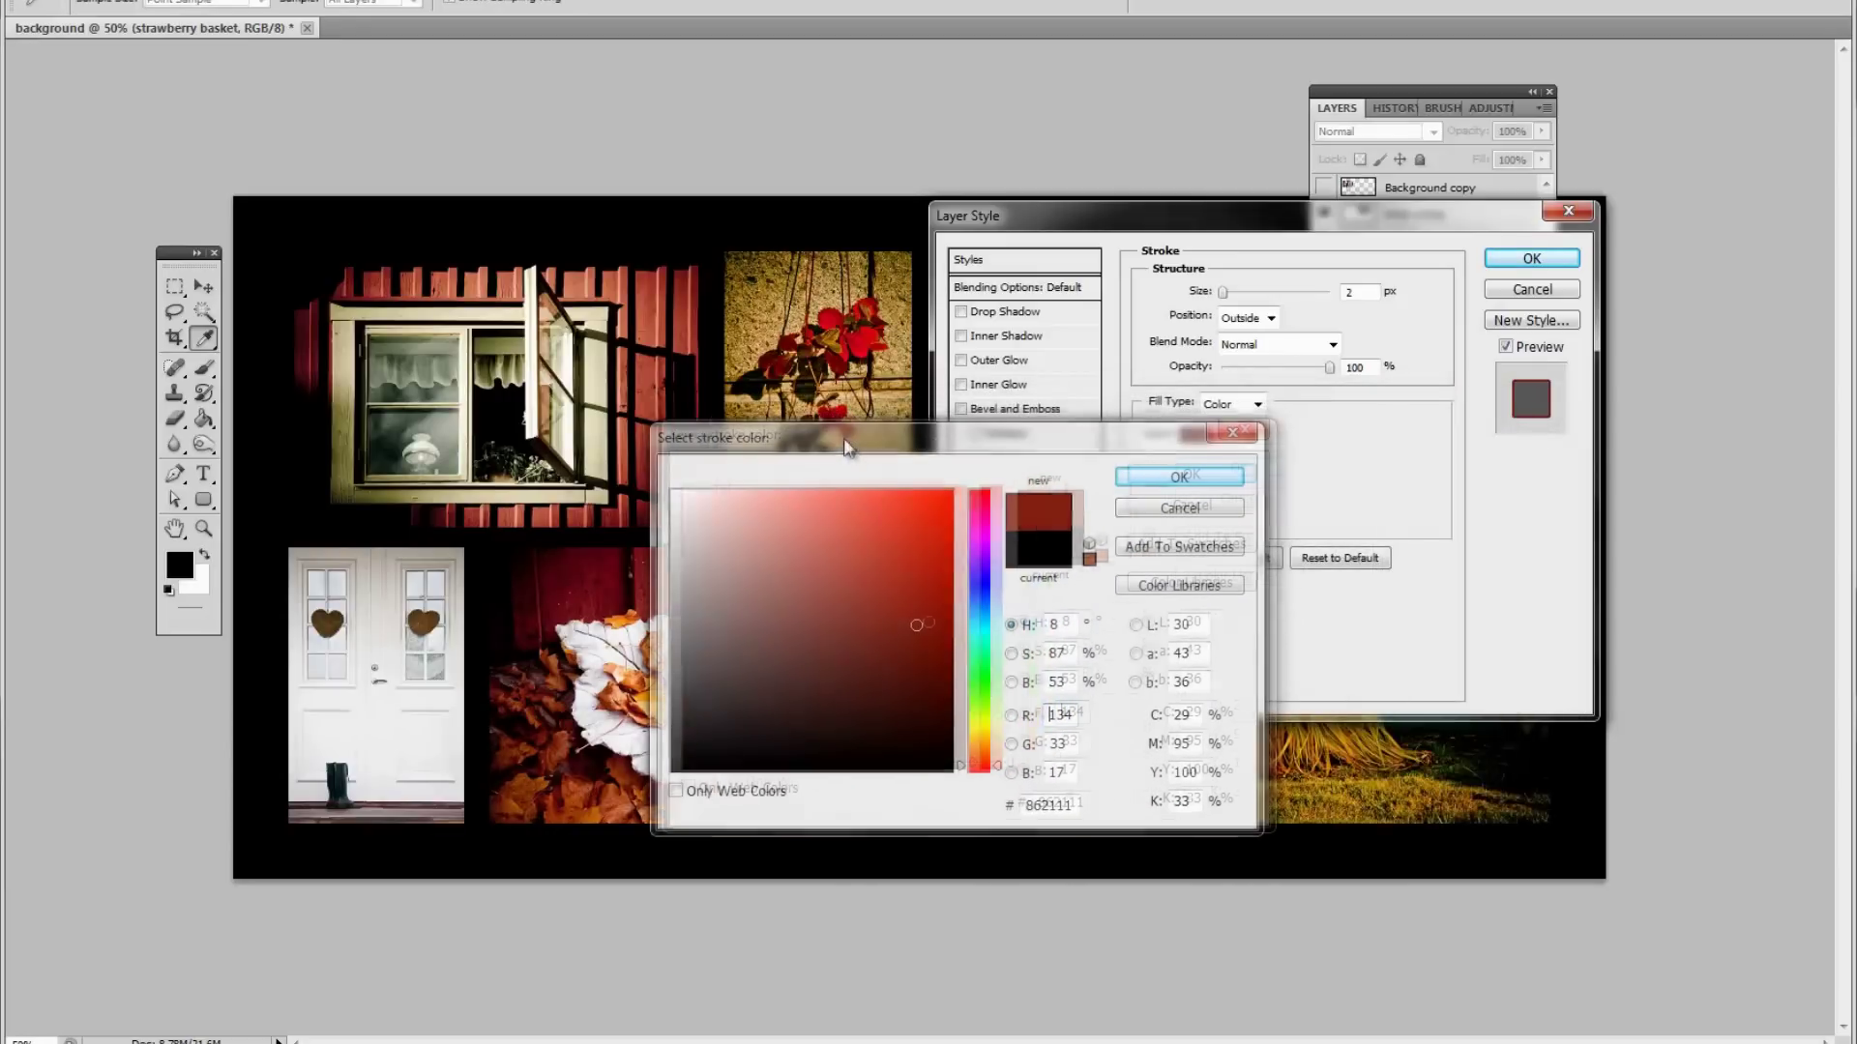
left_click(1153, 487)
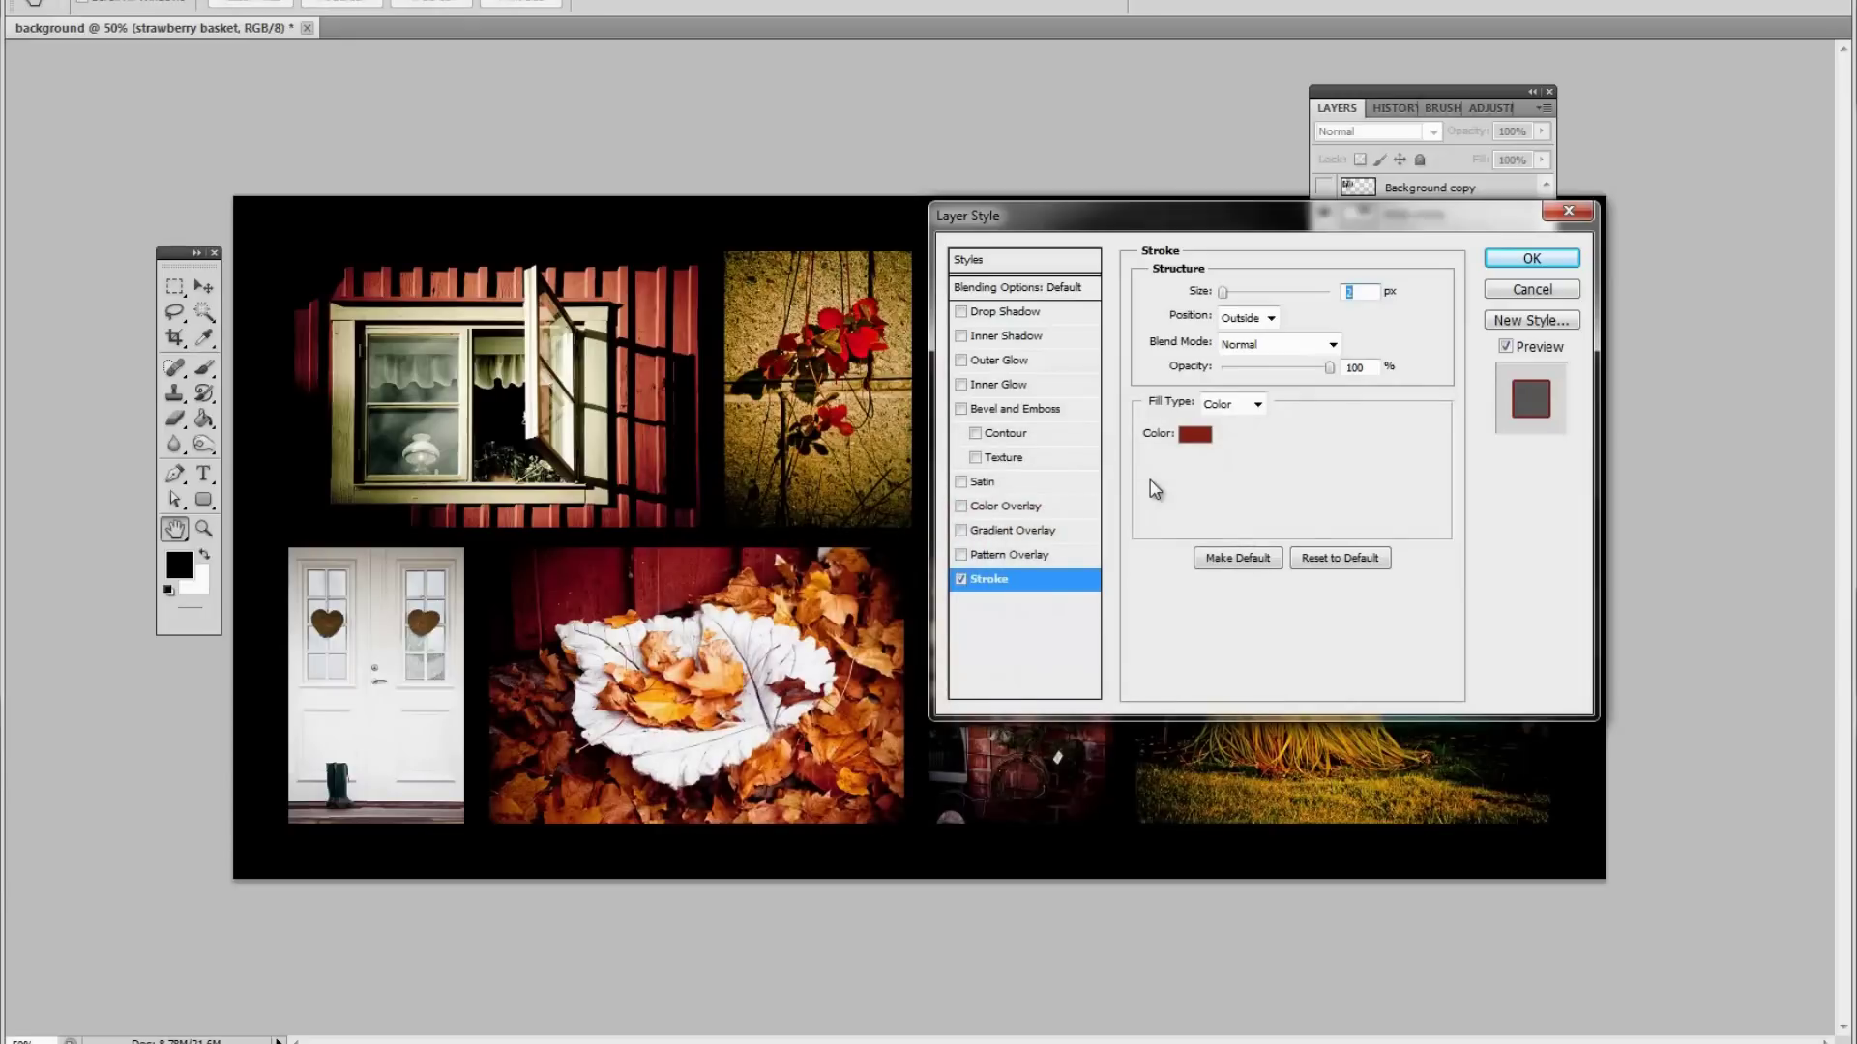
mouse_move(1122, 217)
left_mouse_down()
mouse_move(1680, 280)
mouse_move(1683, 417)
mouse_move(1494, 420)
mouse_move(715, 79)
mouse_move(864, 147)
left_mouse_up()
left_click(1257, 183)
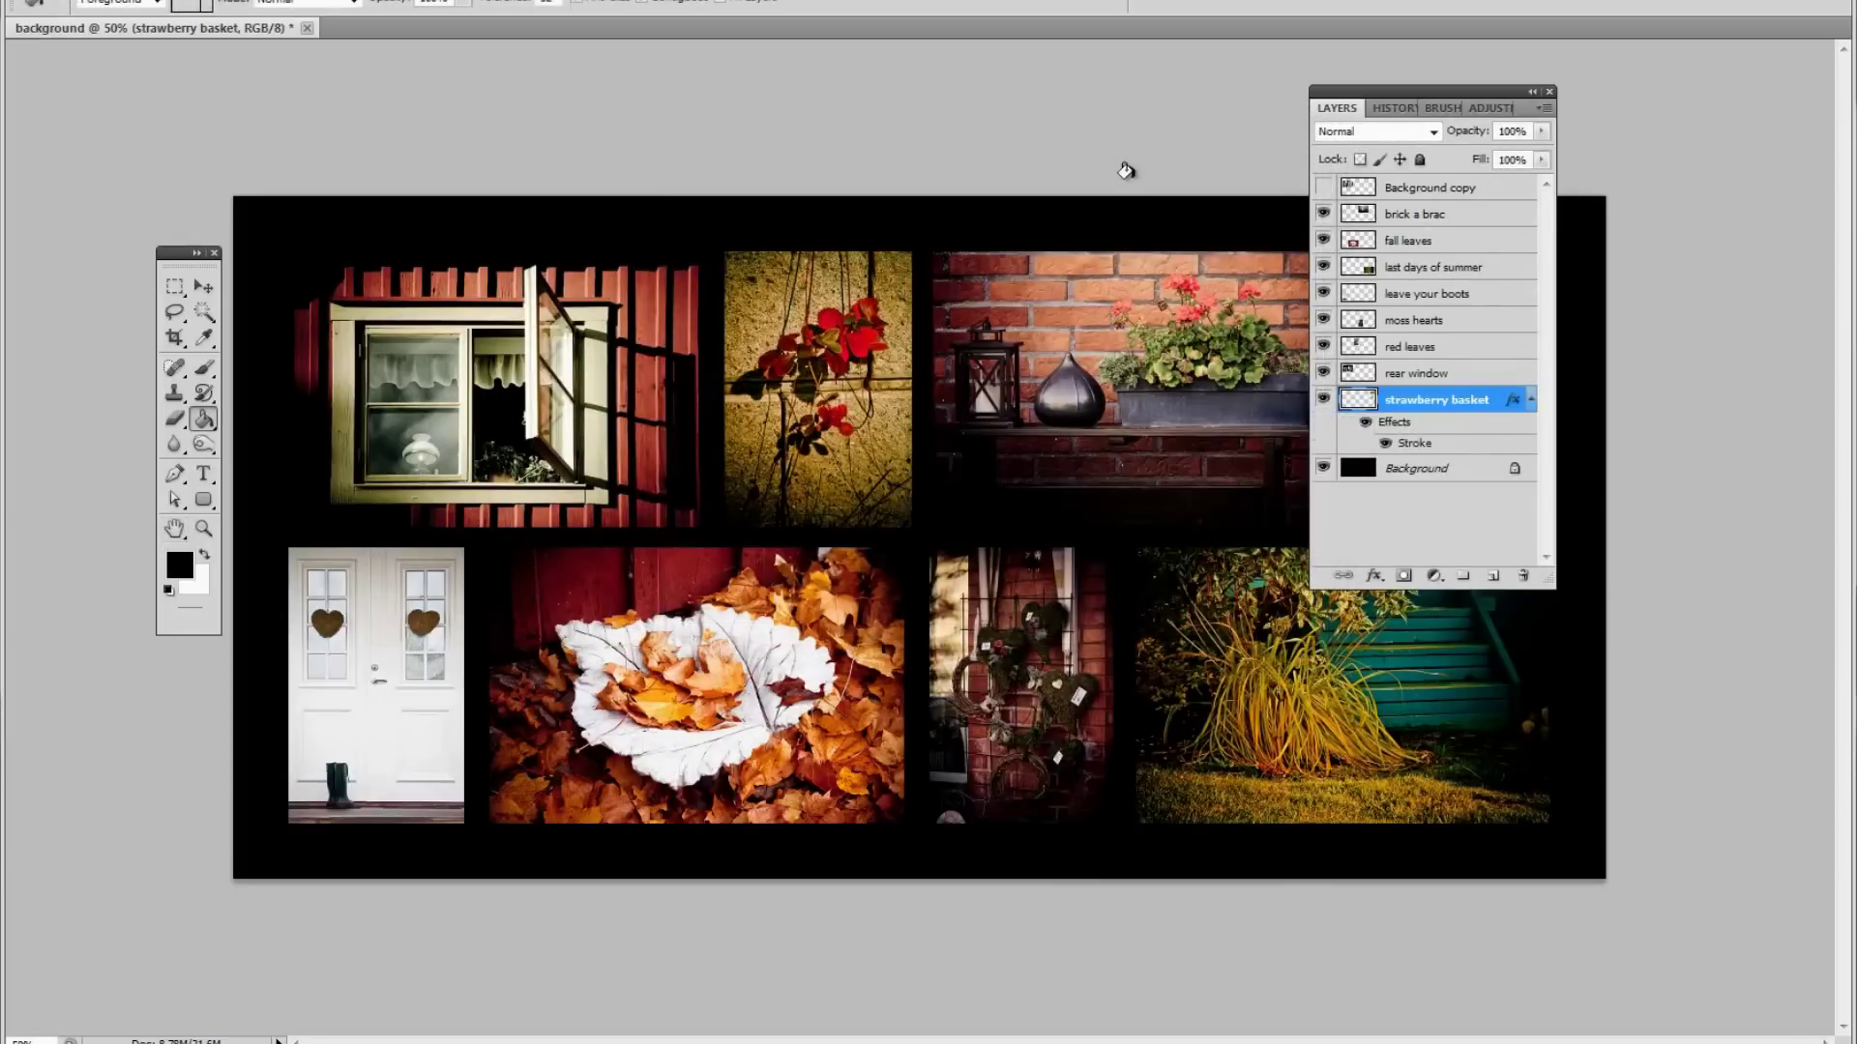
left_click_drag(1395, 96, 1670, 108)
key("ctrl+plus")
mouse_move(1441, 472)
left_mouse_down()
mouse_move(845, 529)
mouse_move(1052, 547)
mouse_move(1129, 471)
left_mouse_up()
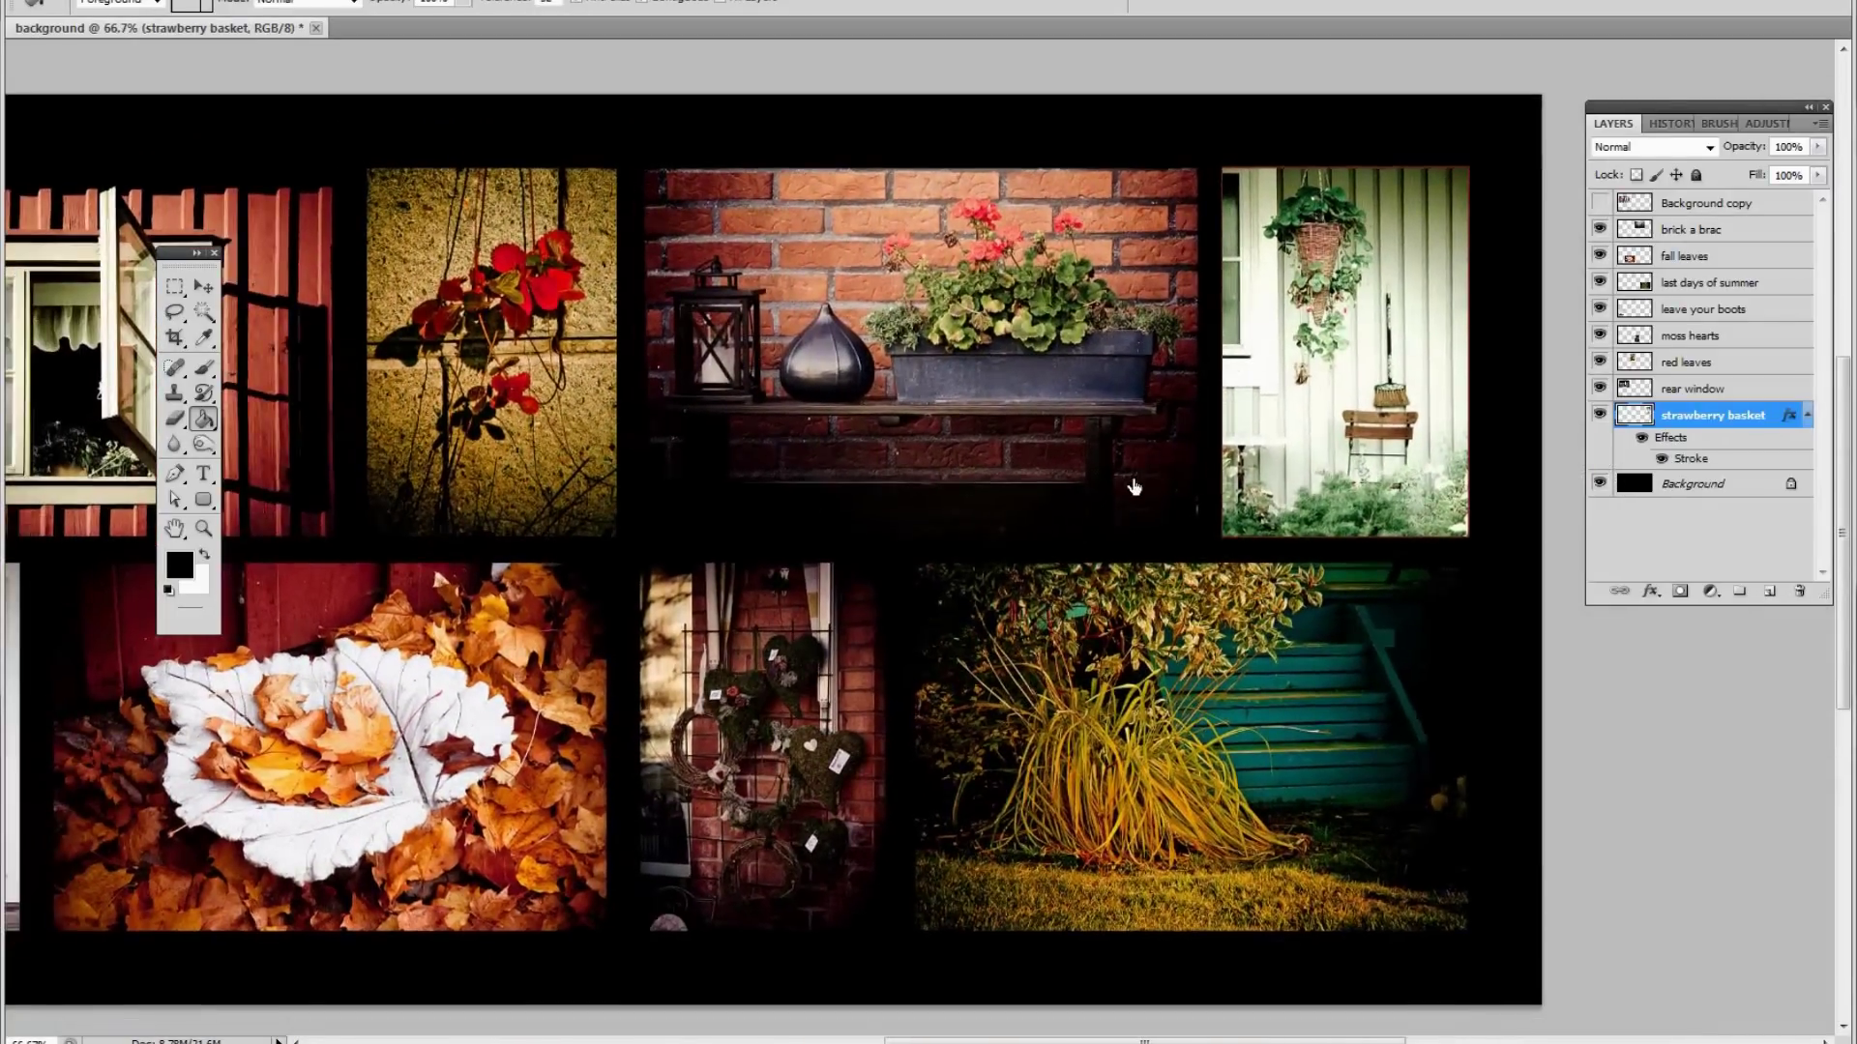
Change the strawberry basket Stroke size from 2 px to 4 px
double_click(1687, 462)
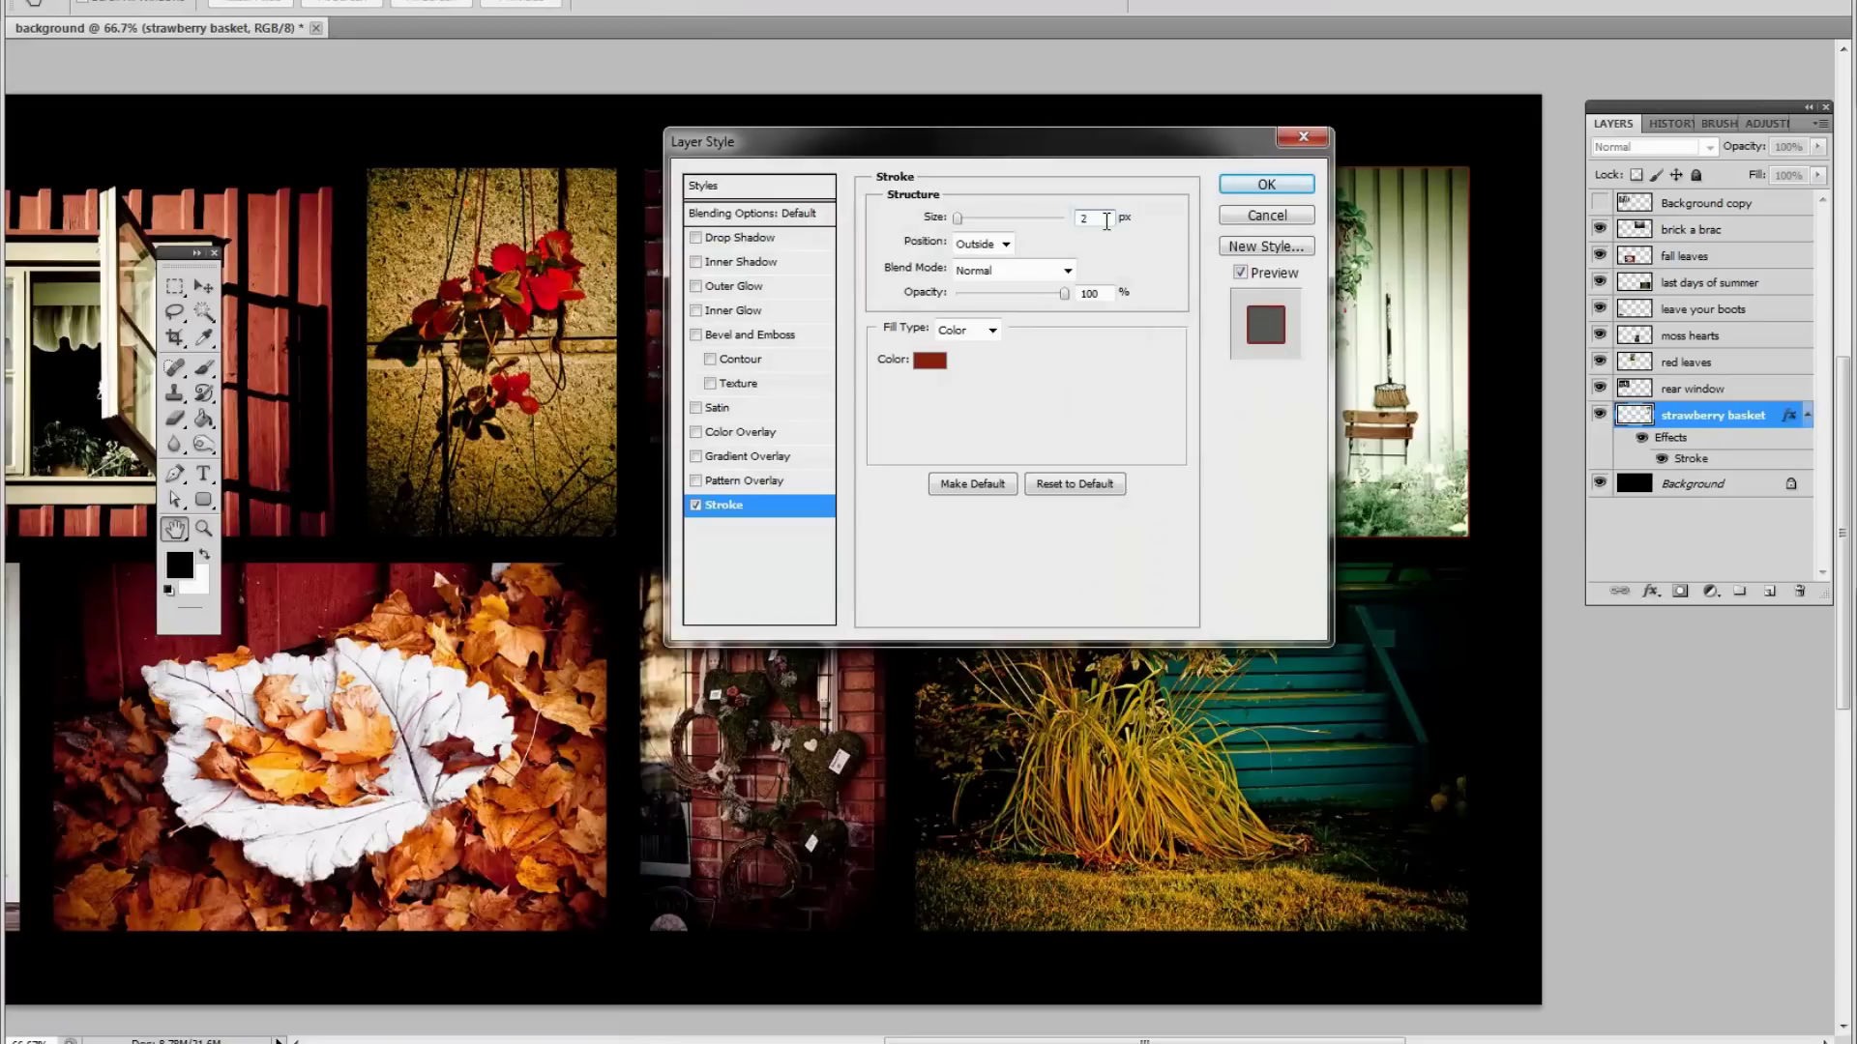
type("4")
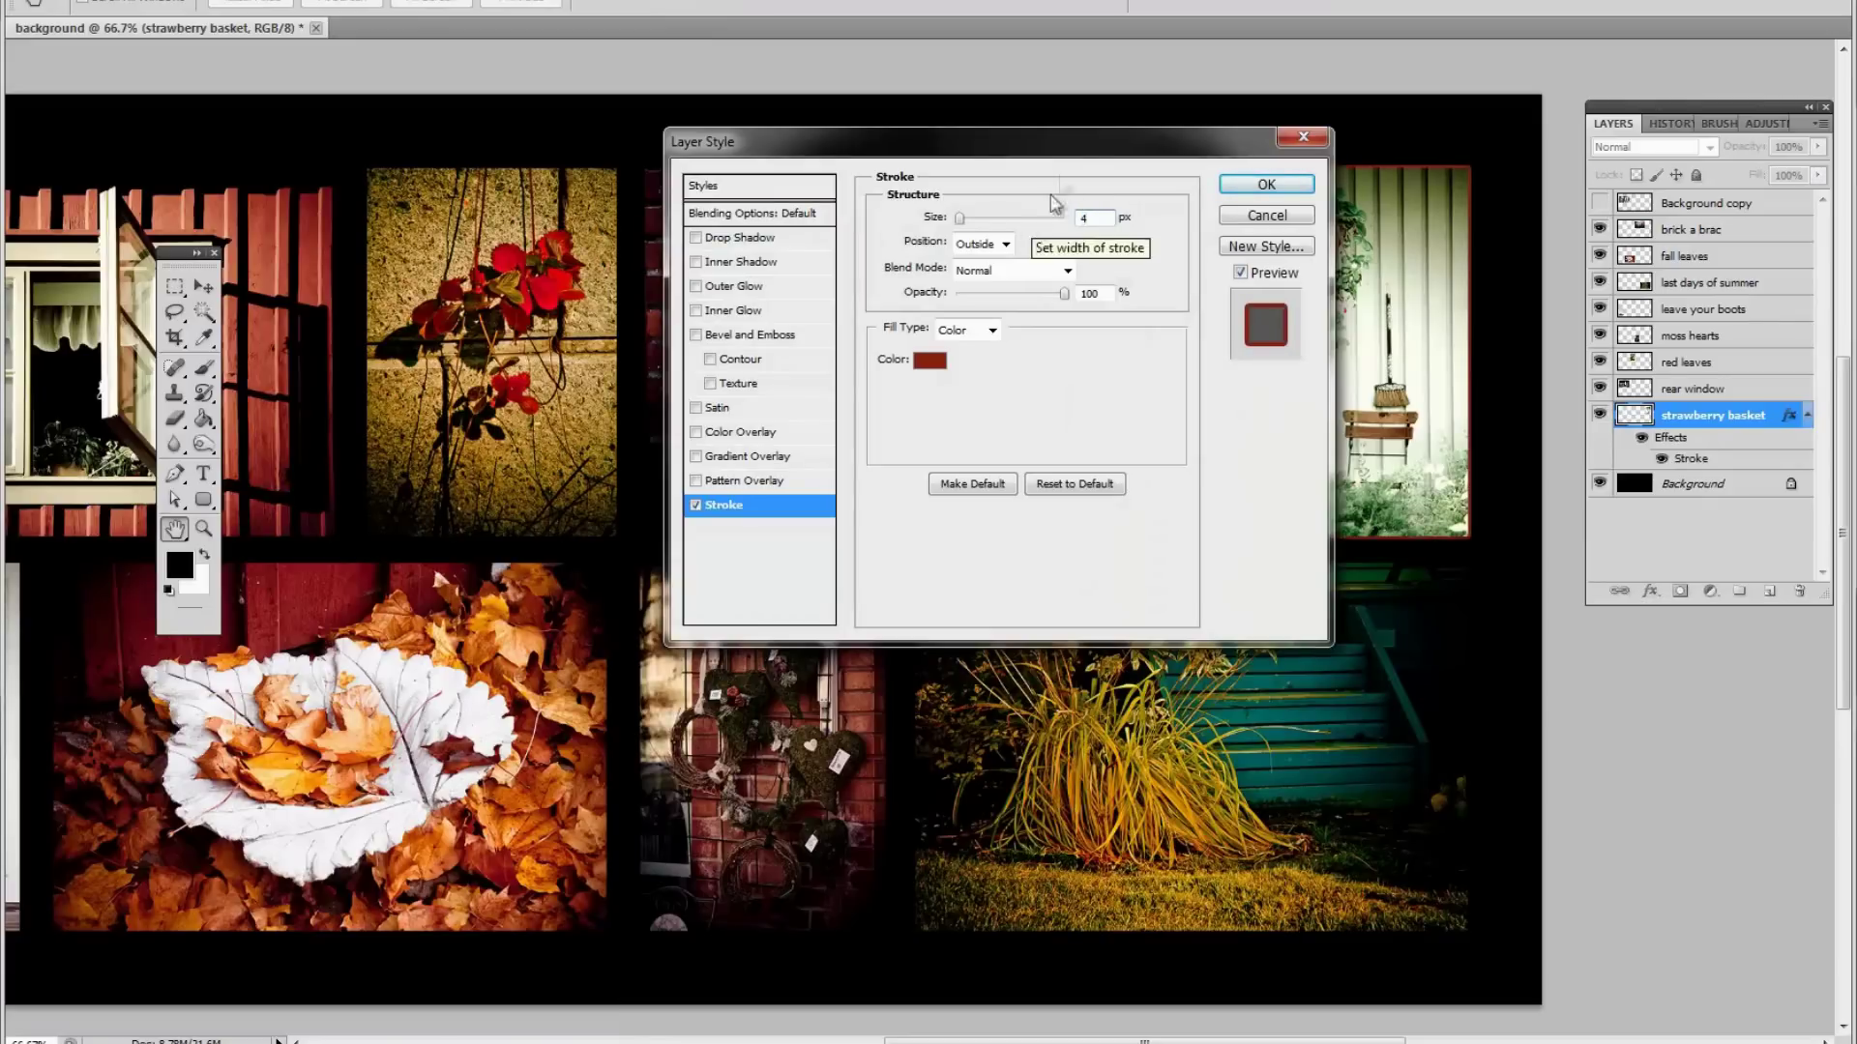
left_click(1242, 186)
key("g")
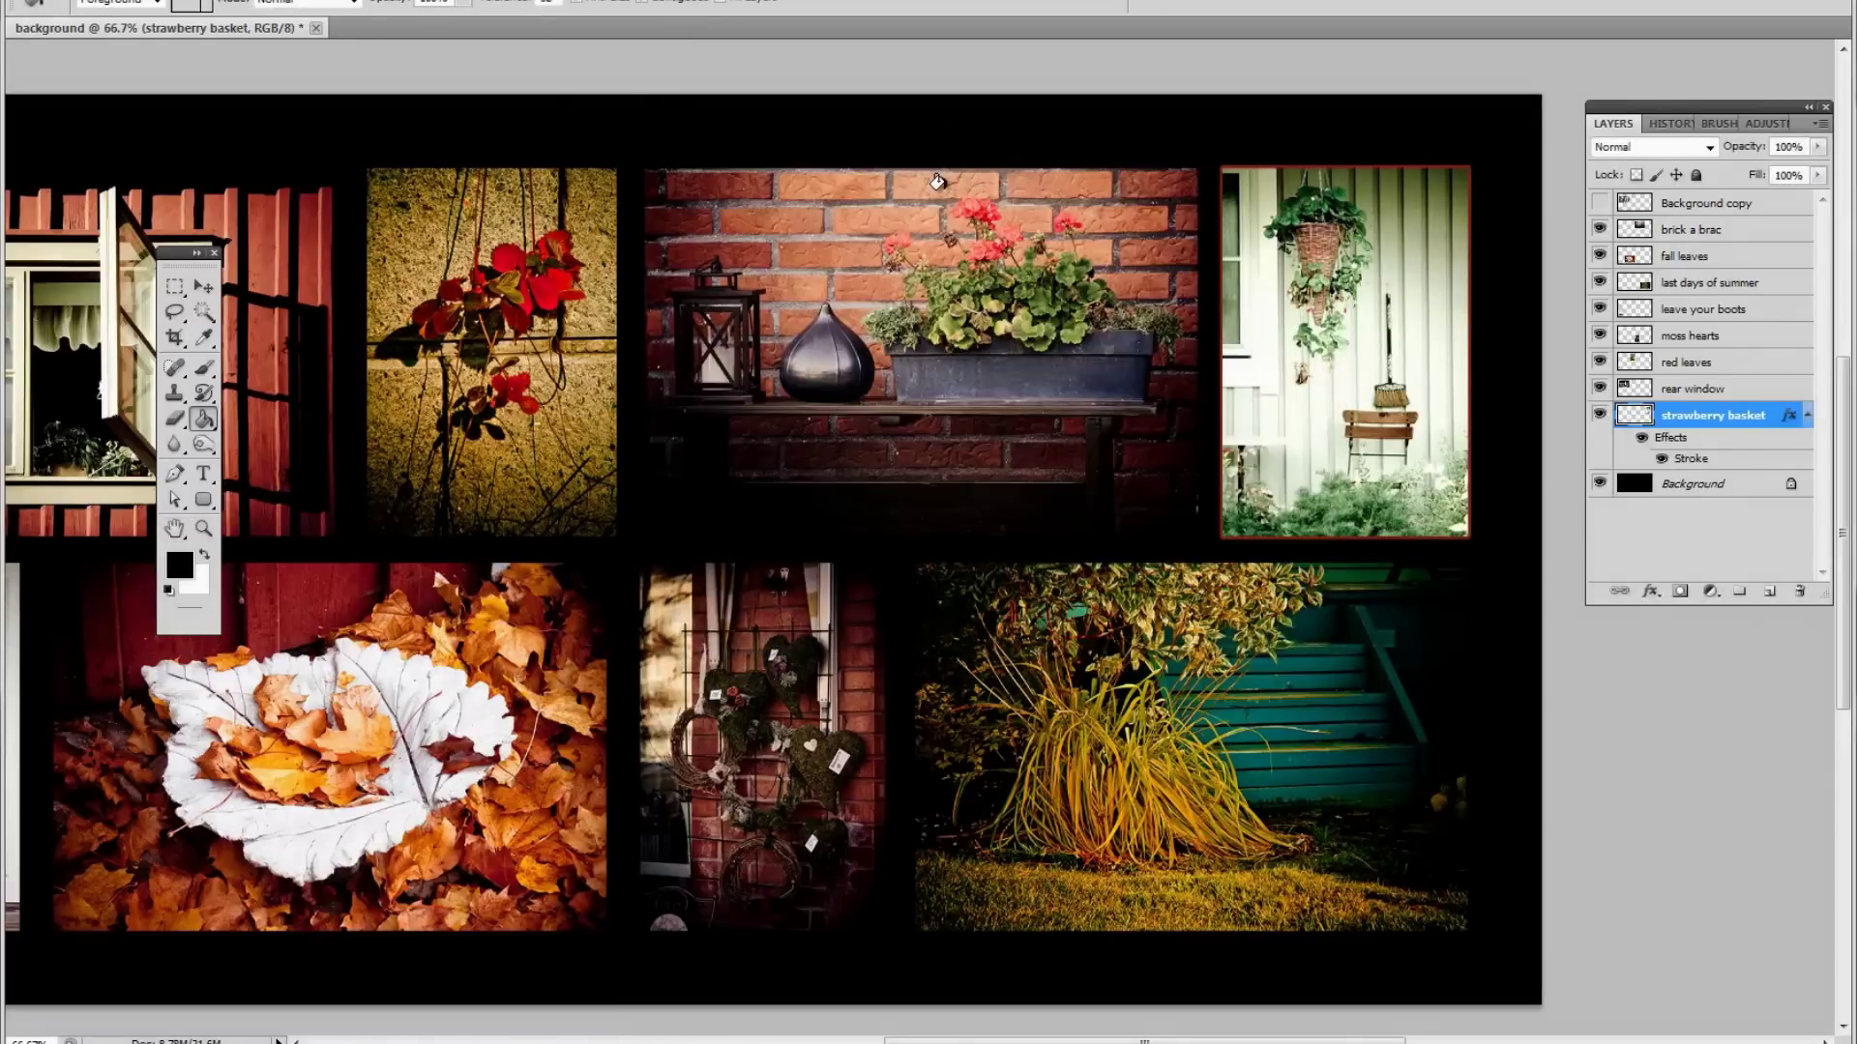
key("ctrl+plus")
key("ctrl+minus")
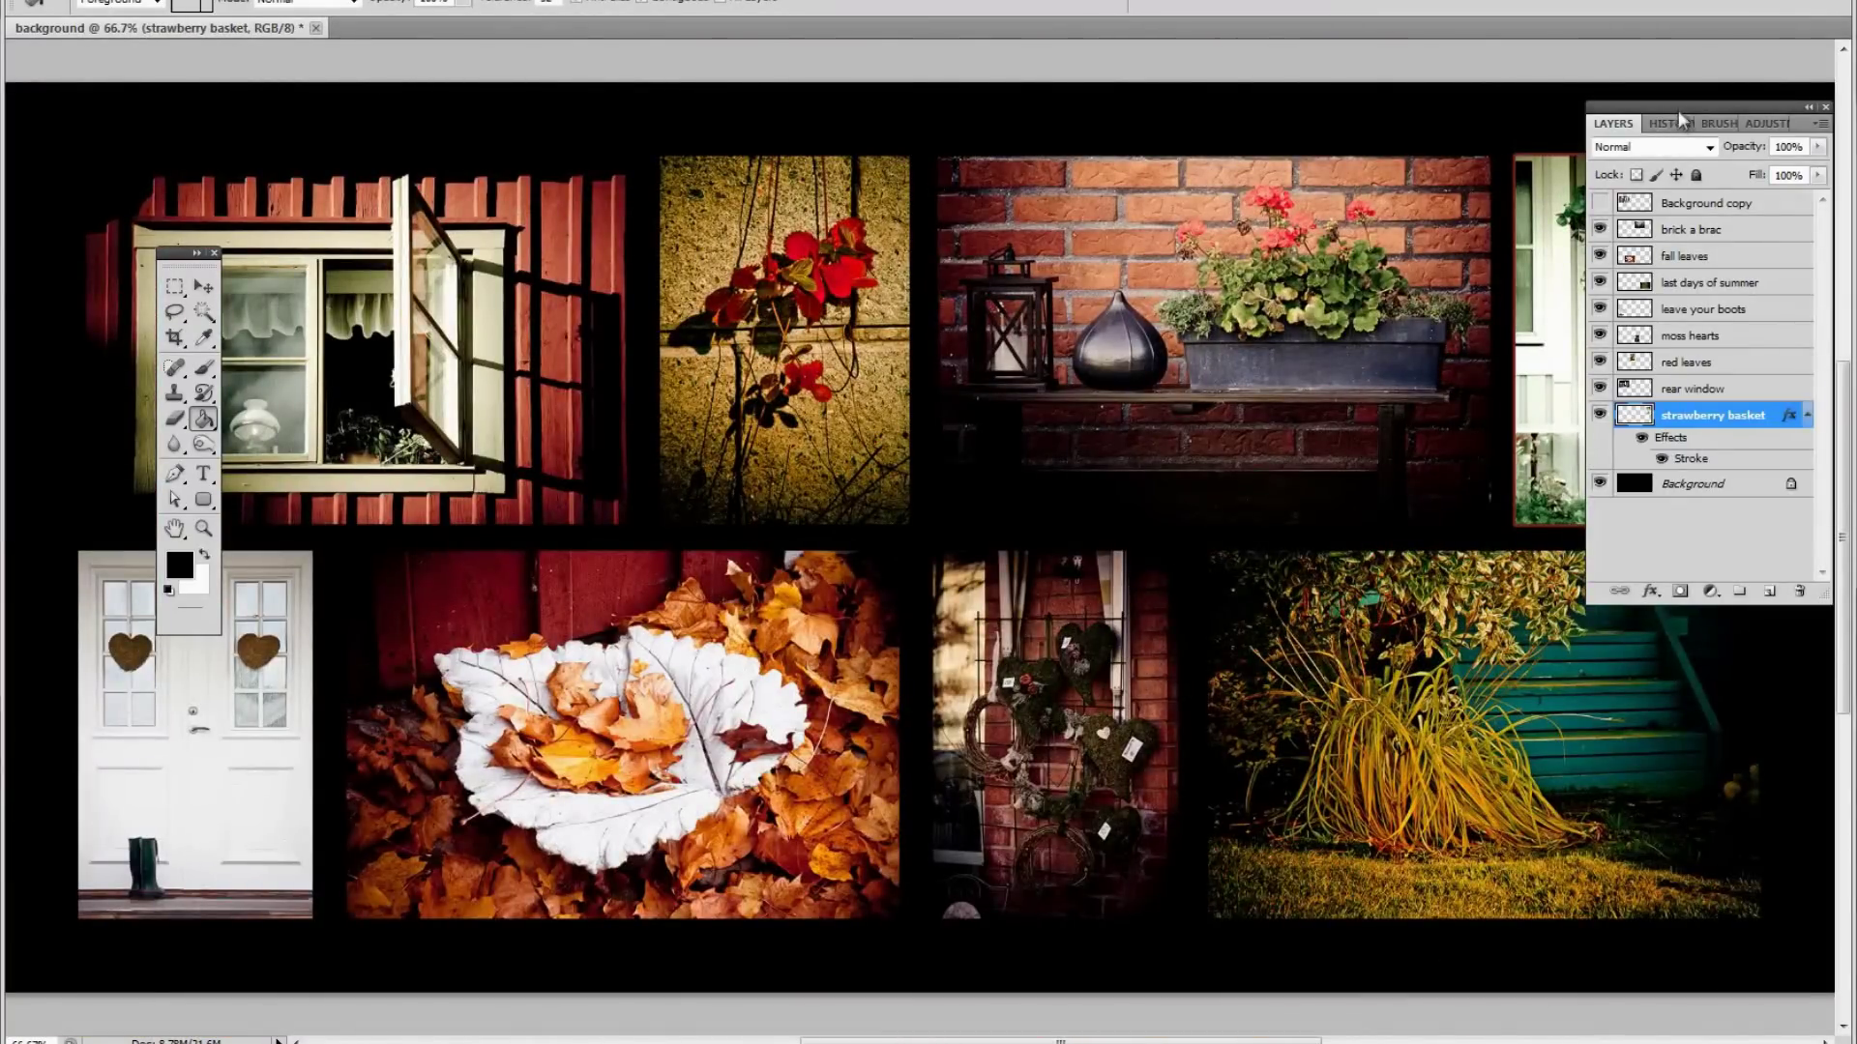
left_click_drag(1668, 104, 1255, 106)
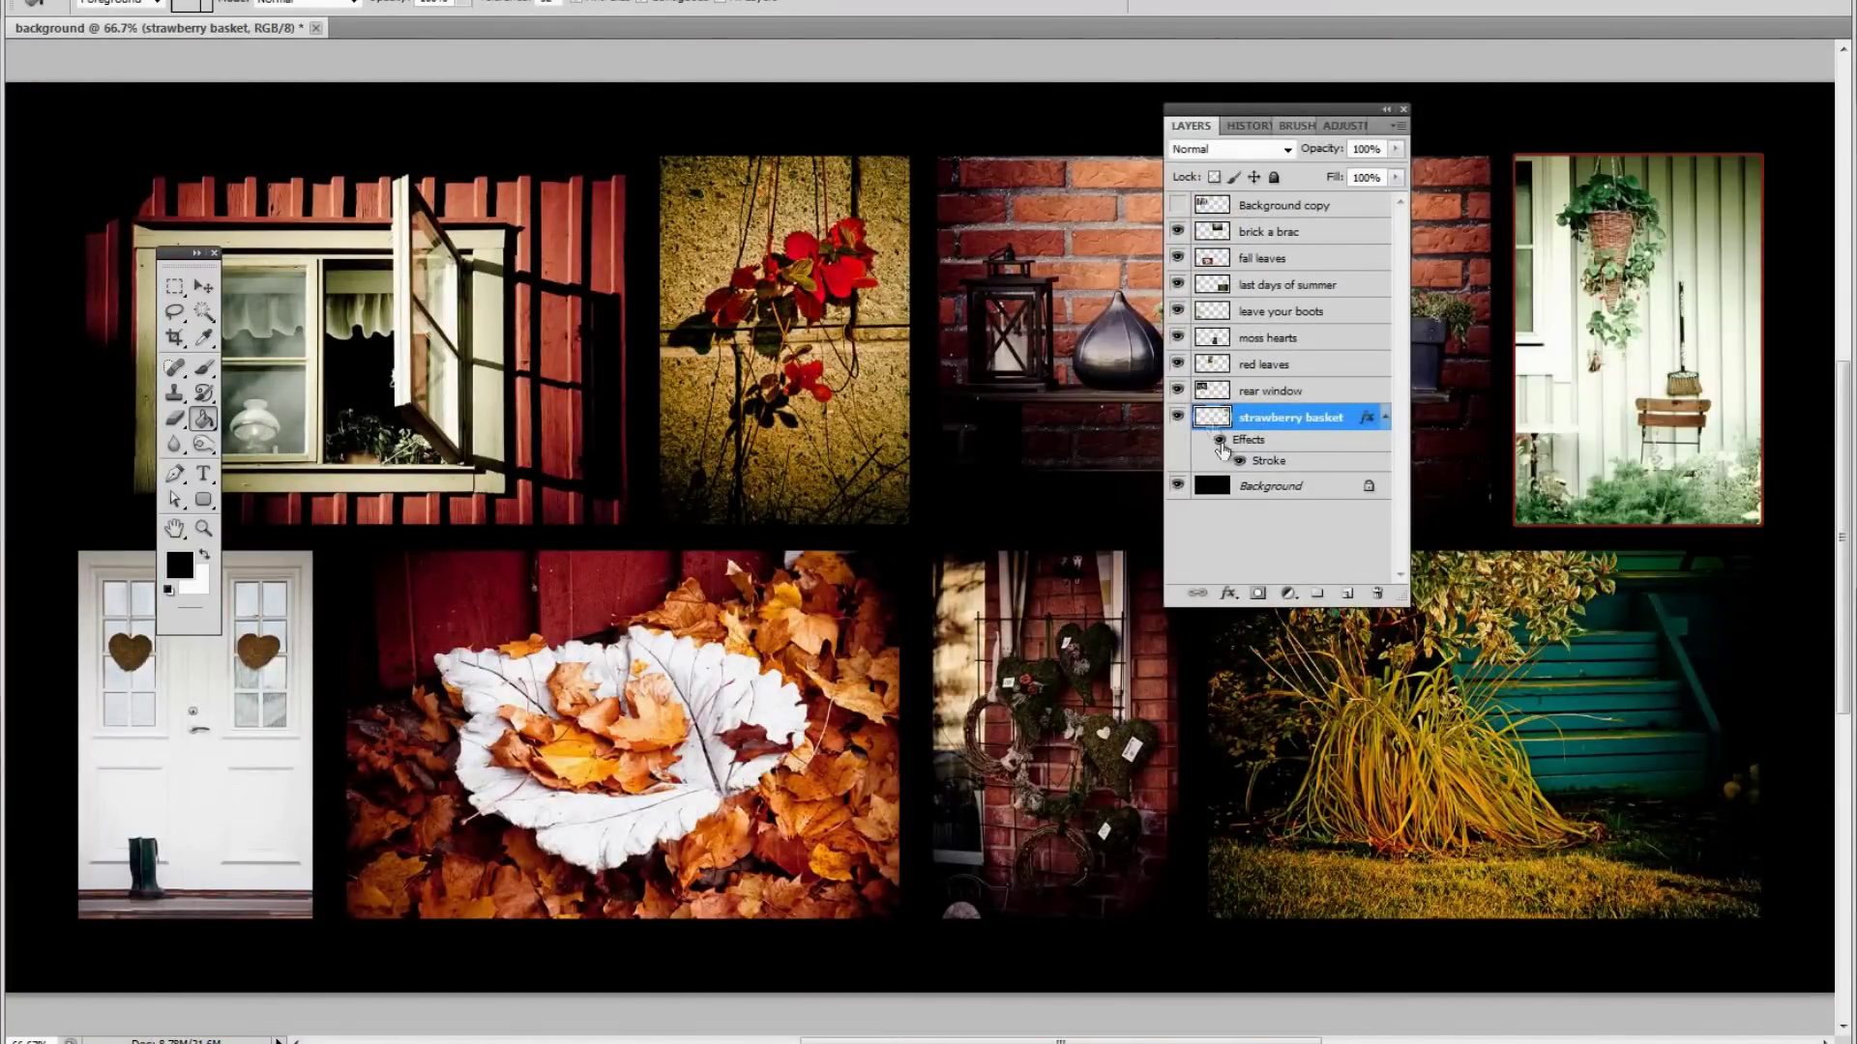
Copy the strawberry basket layer's stroke style
right_click(1282, 424)
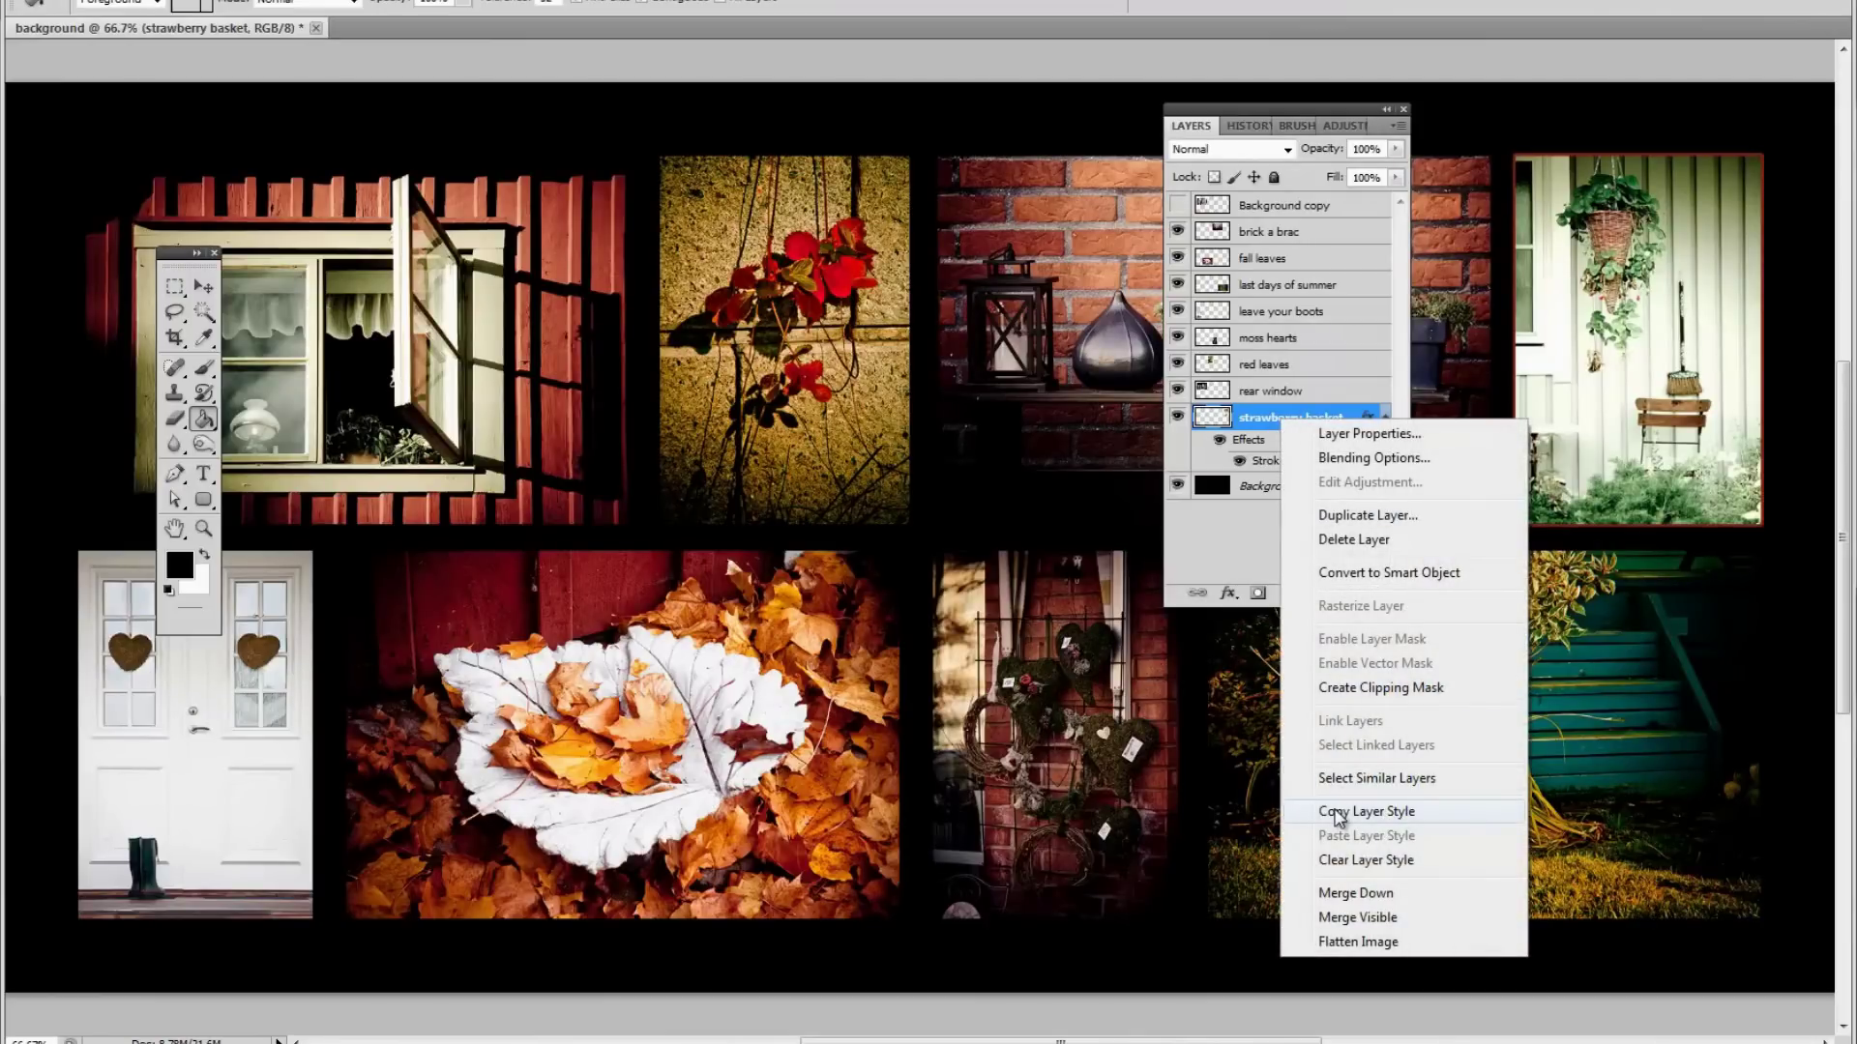
left_click(1357, 811)
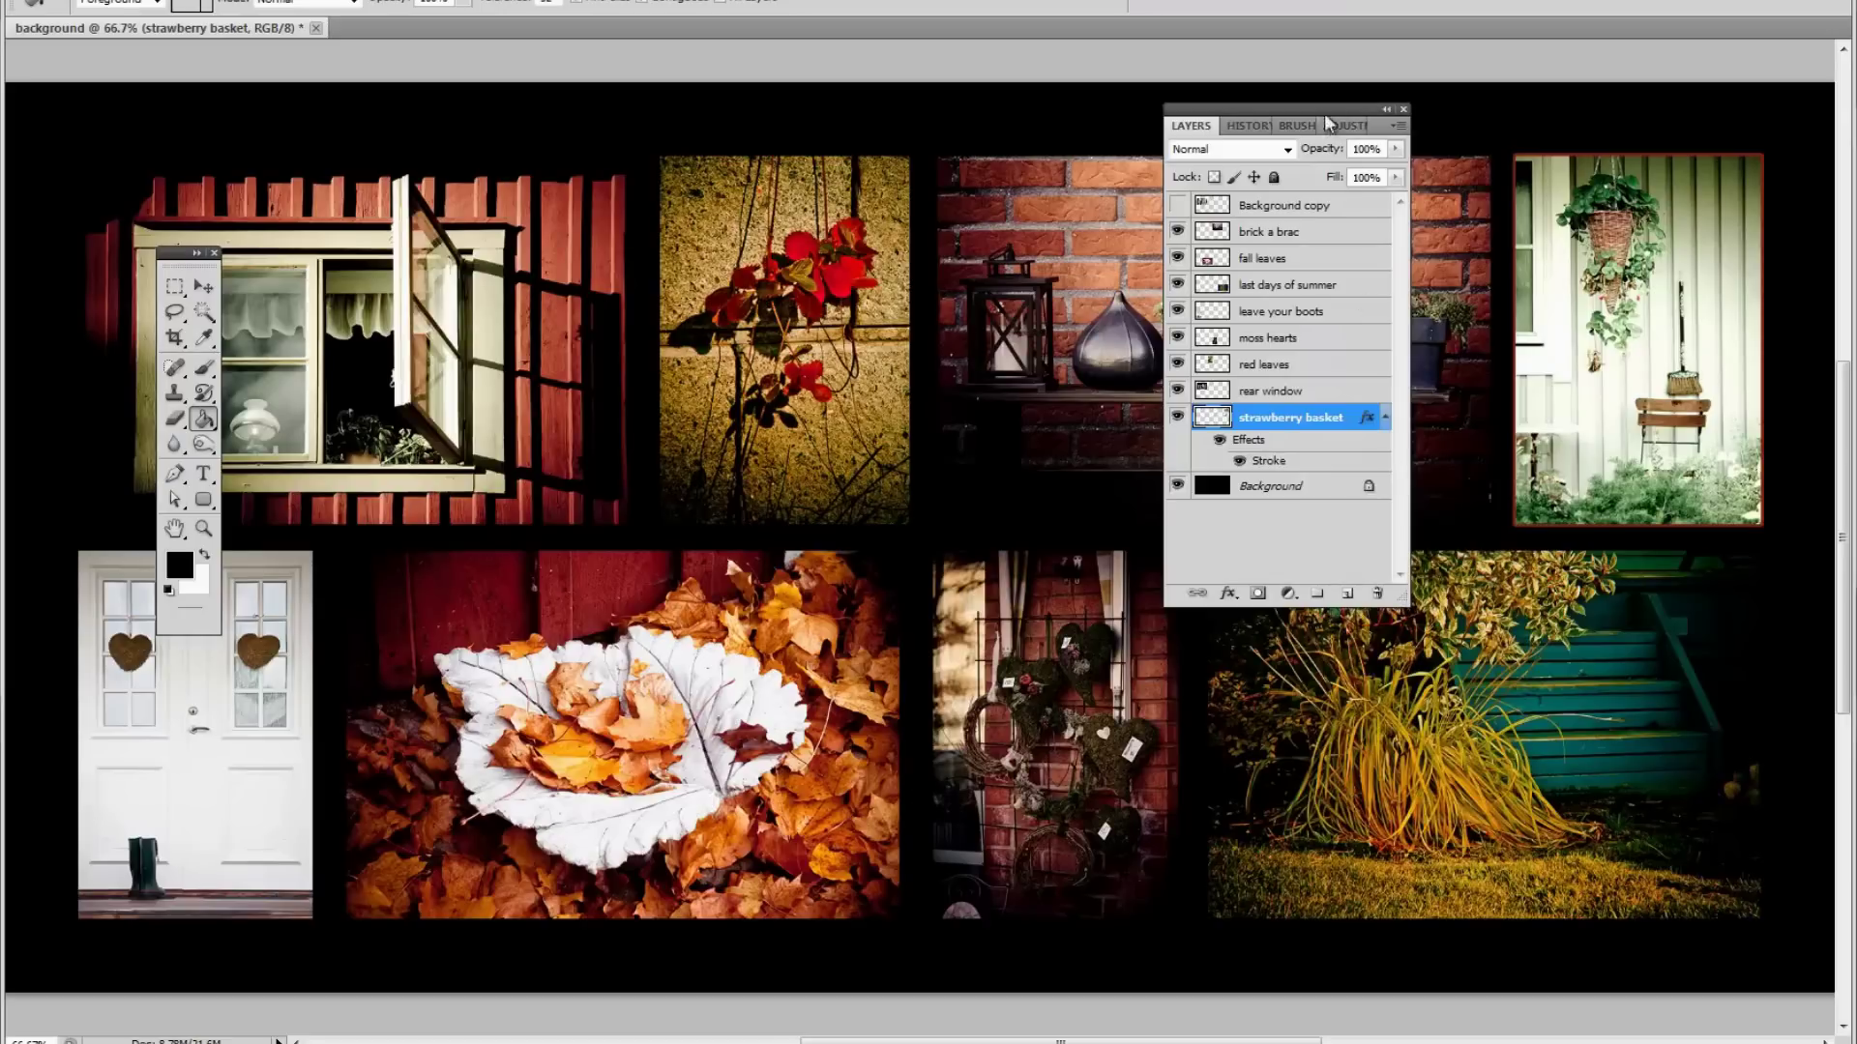
left_click_drag(1305, 107, 1256, 101)
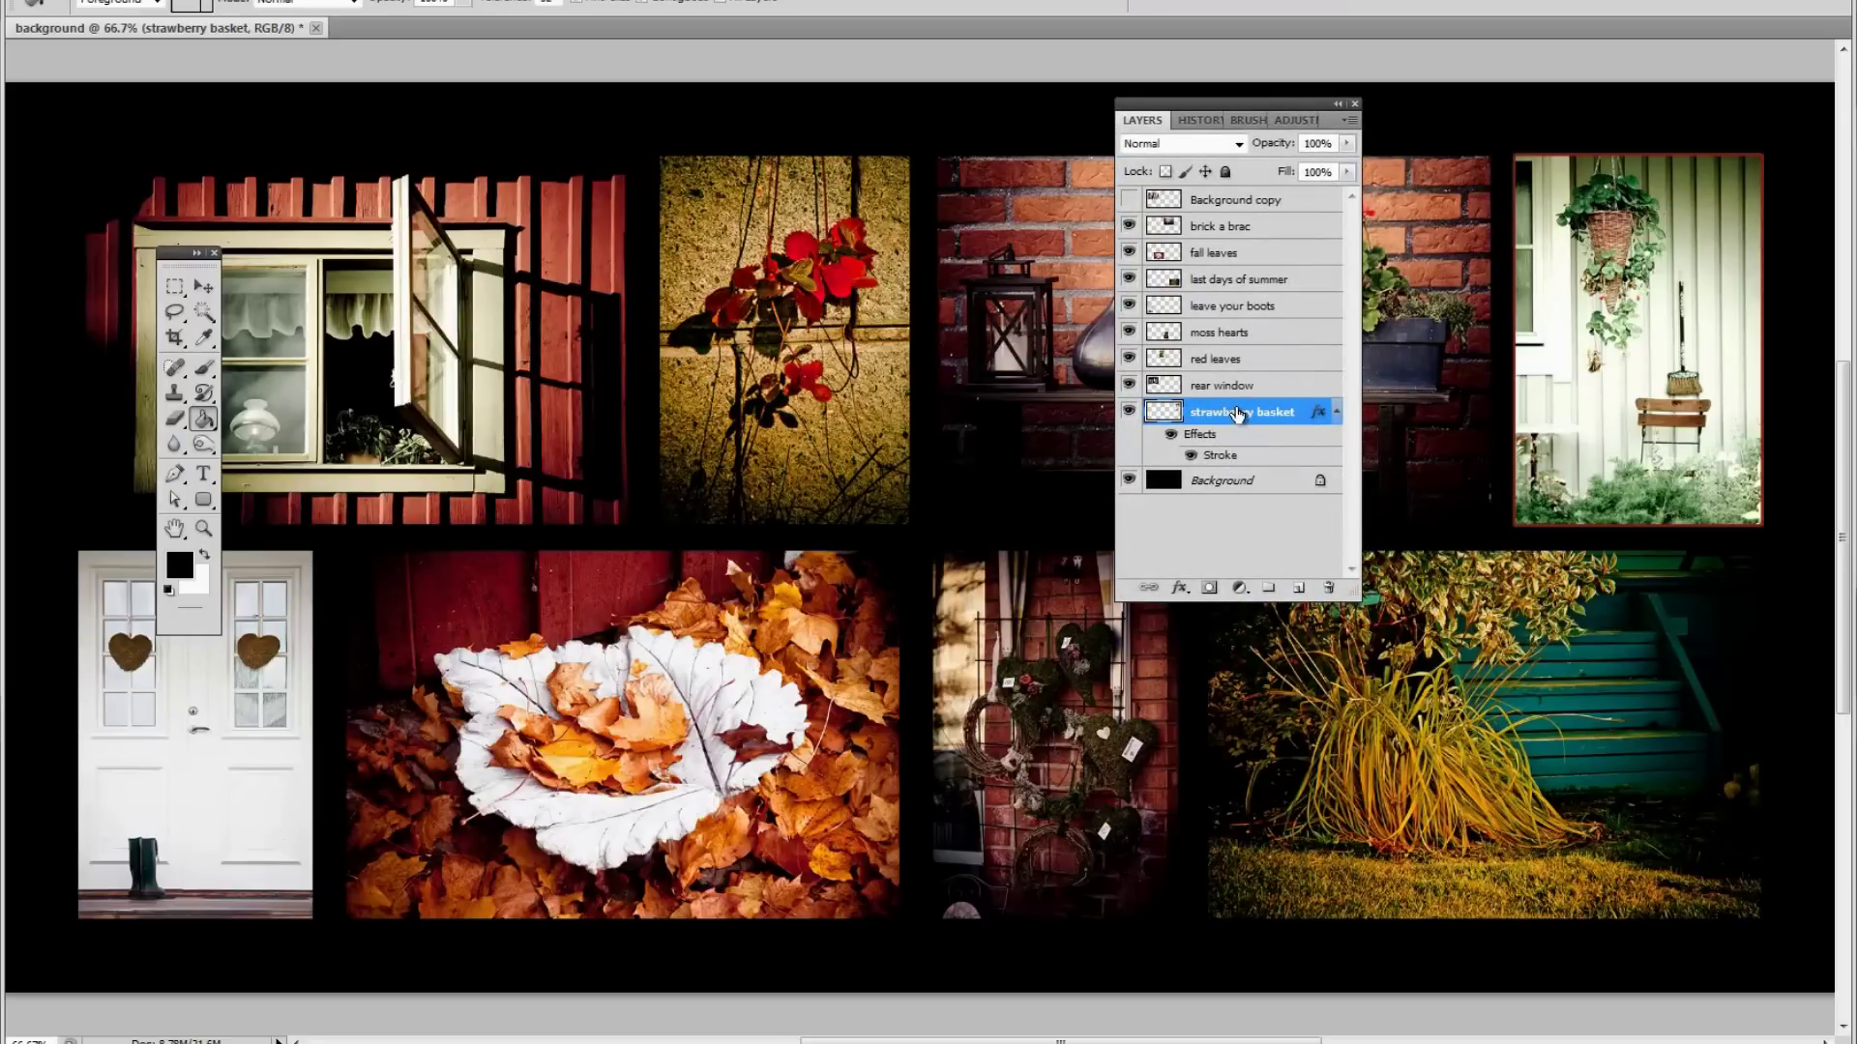
Delete the Background copy layer
left_click(1253, 200, "shift")
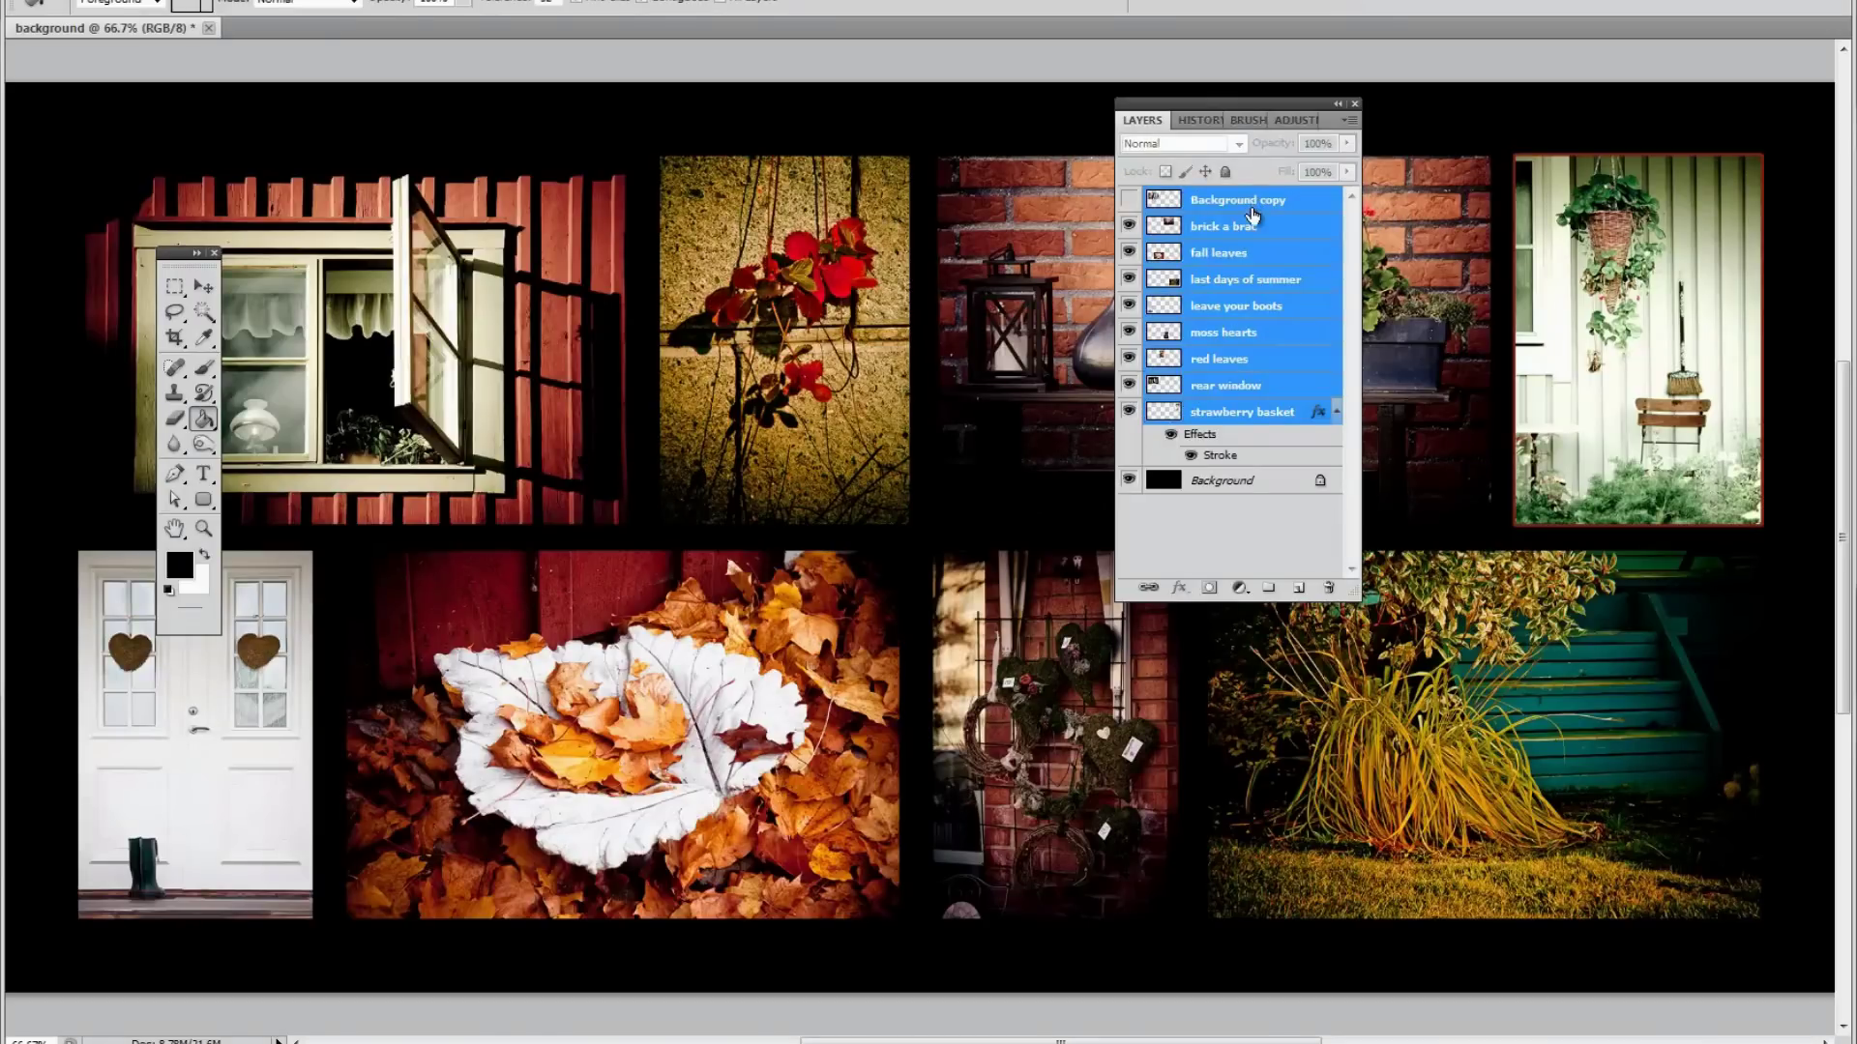
left_click(1130, 199)
left_click(1129, 200)
right_click(1206, 200)
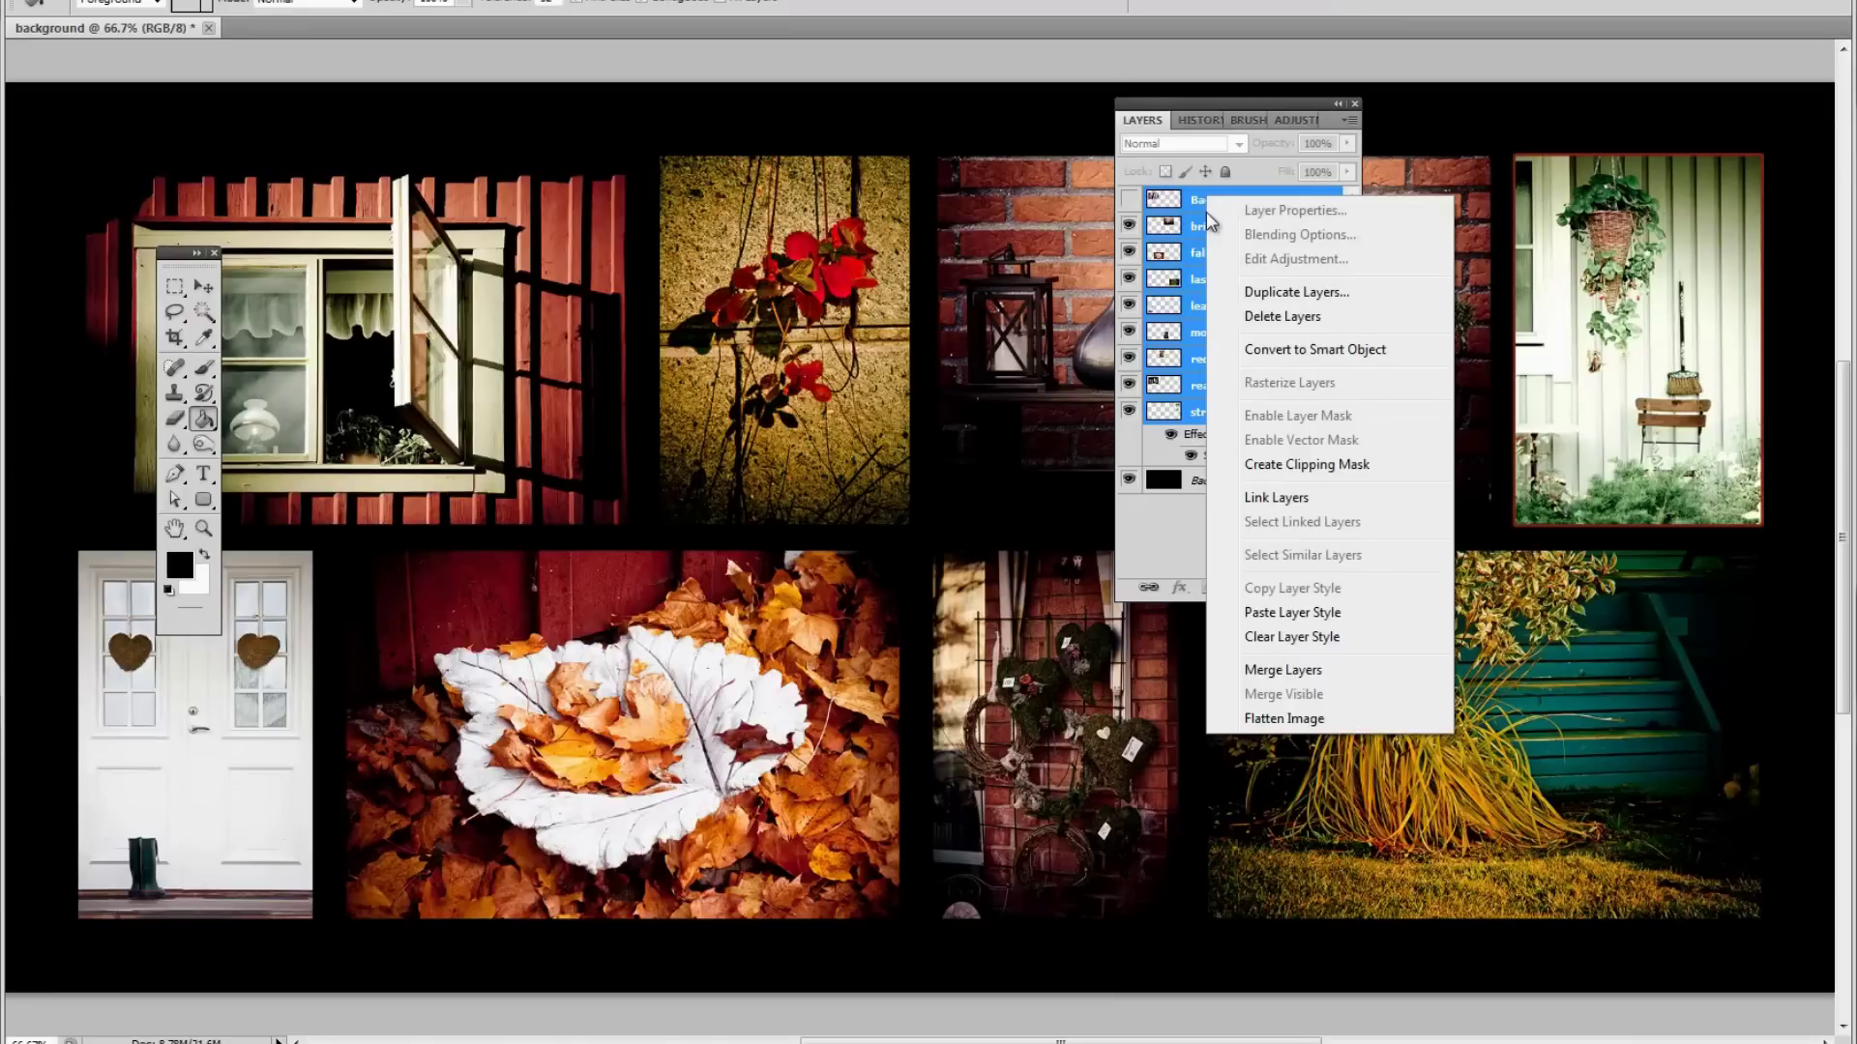
left_click(1199, 224)
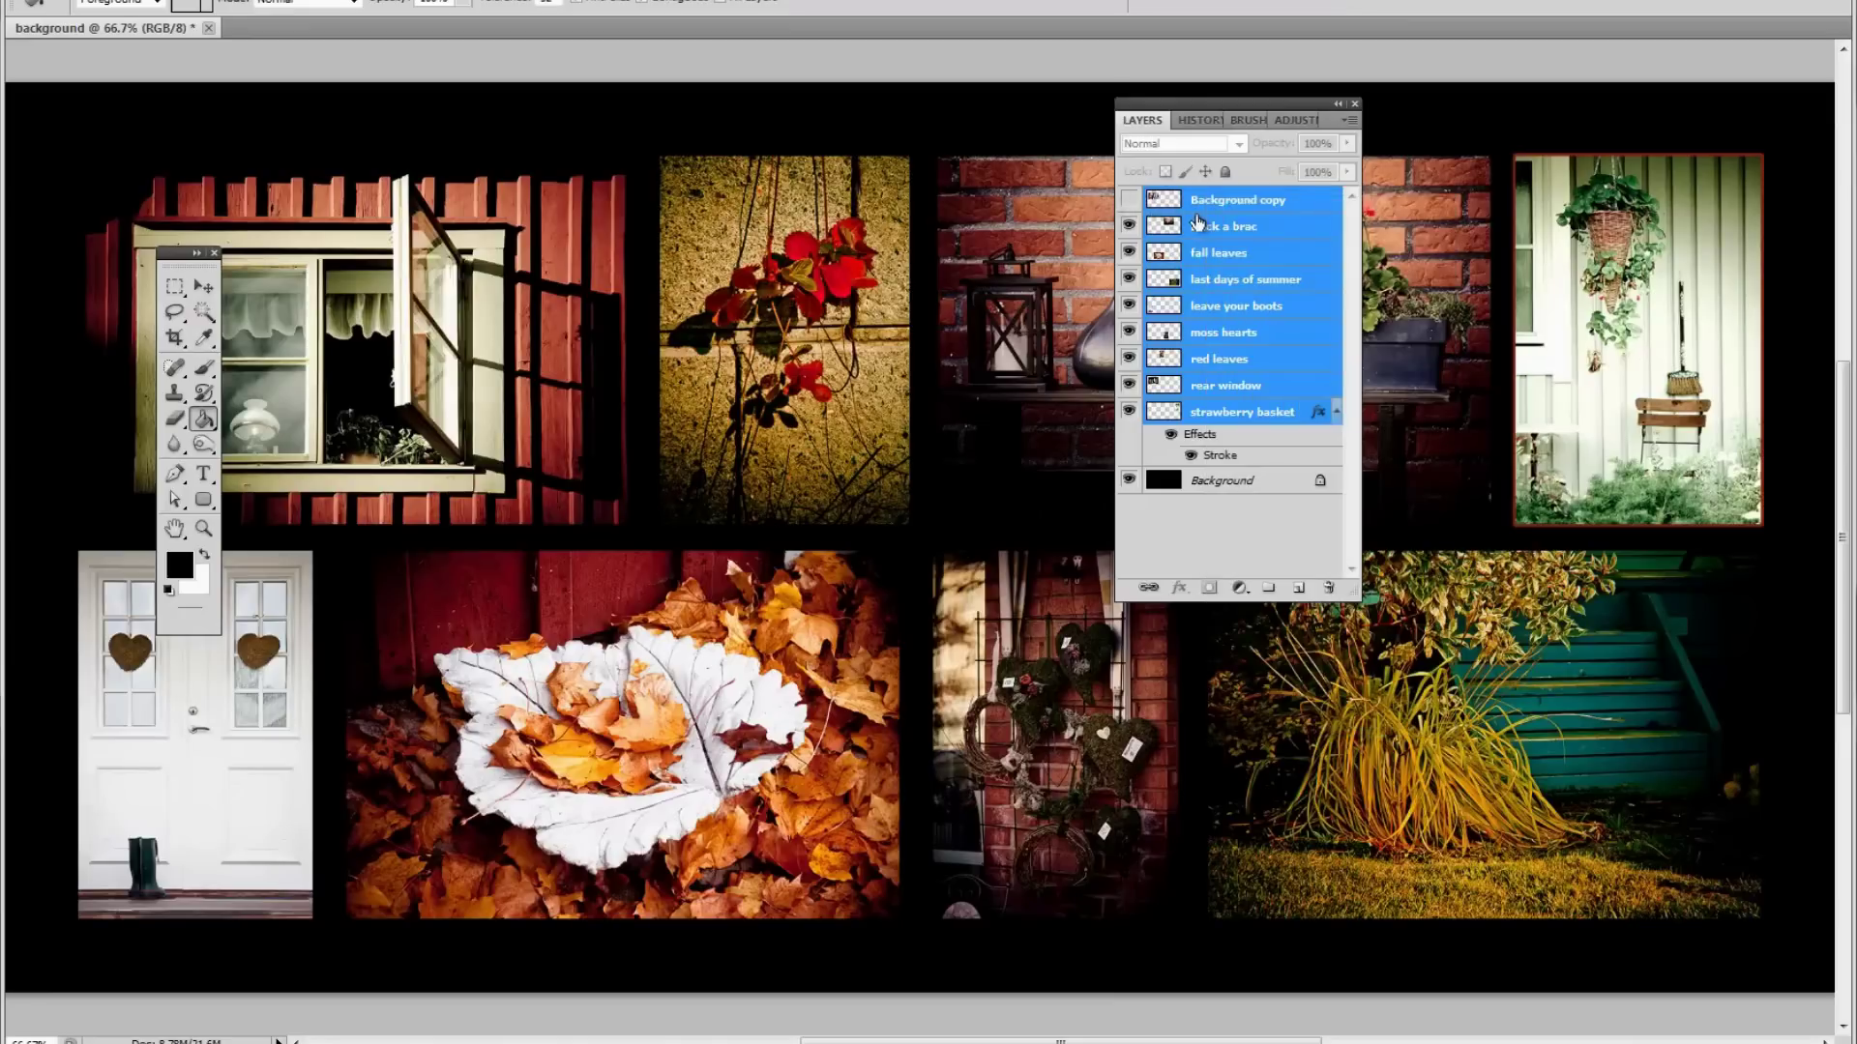
left_click(1214, 200)
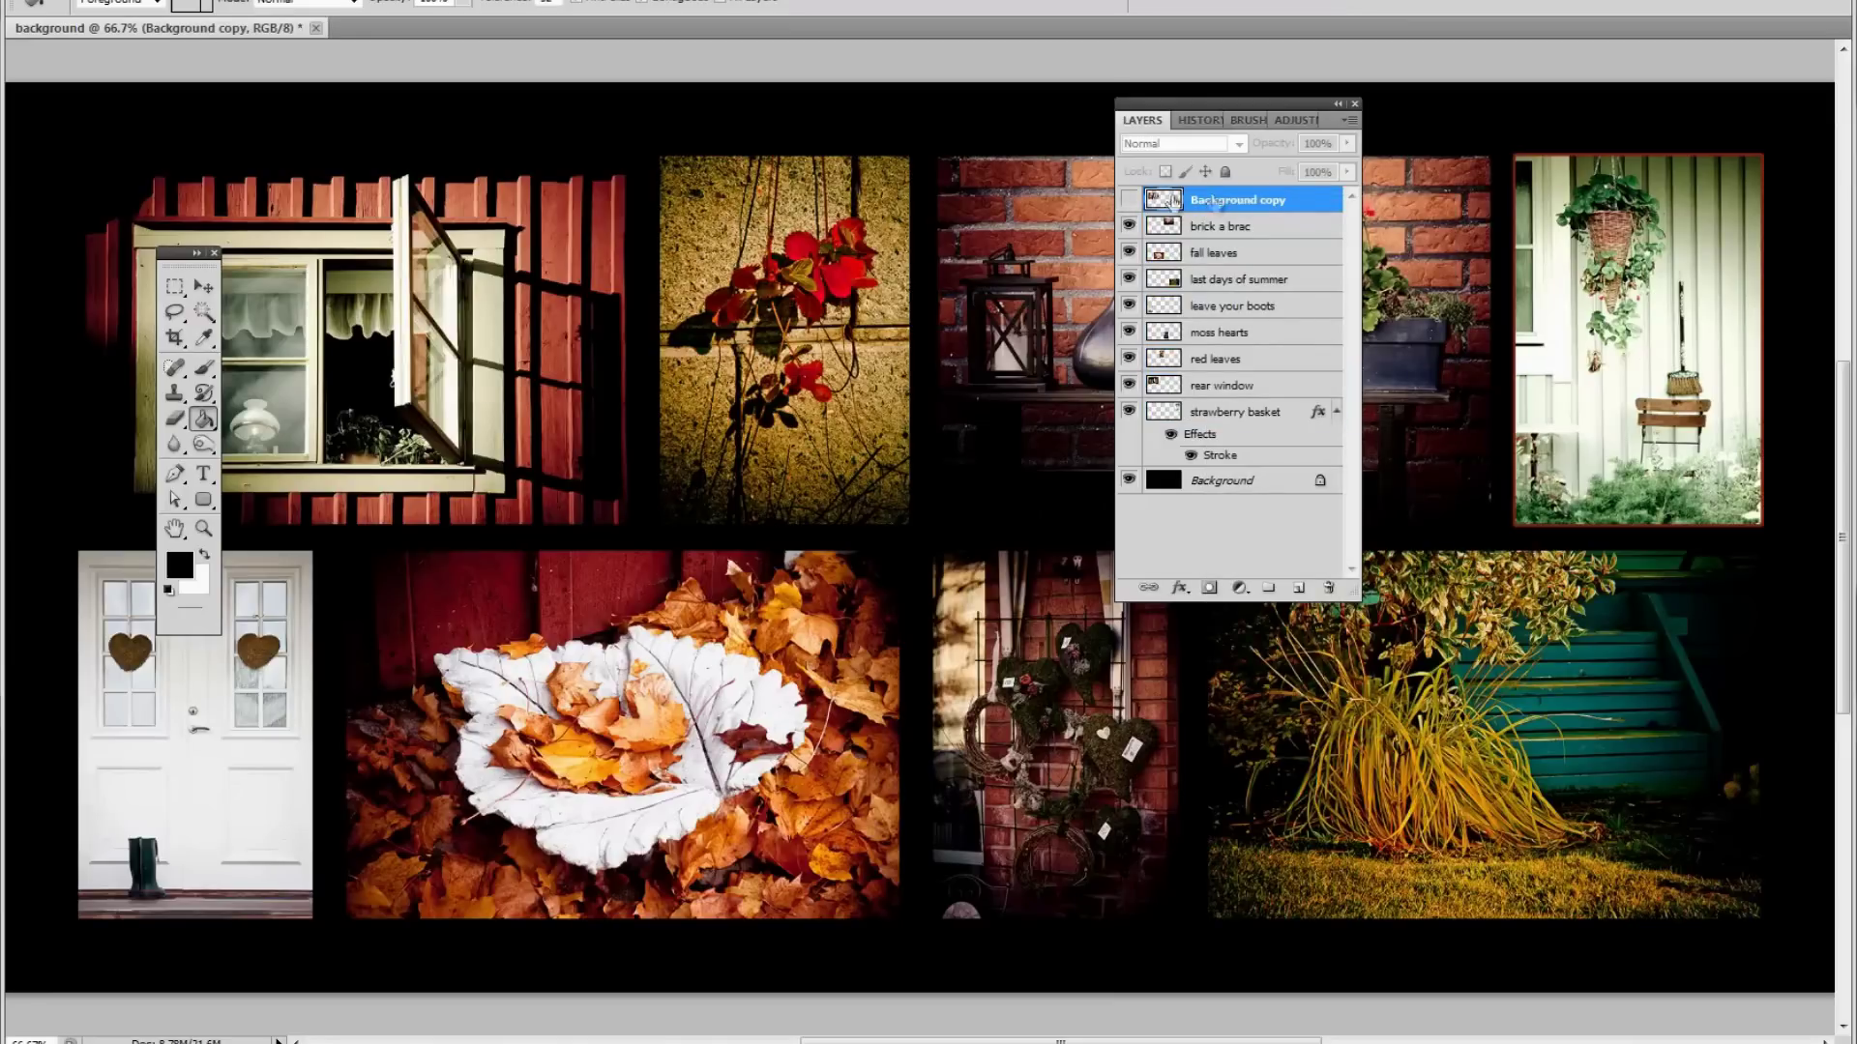
left_click(1129, 199)
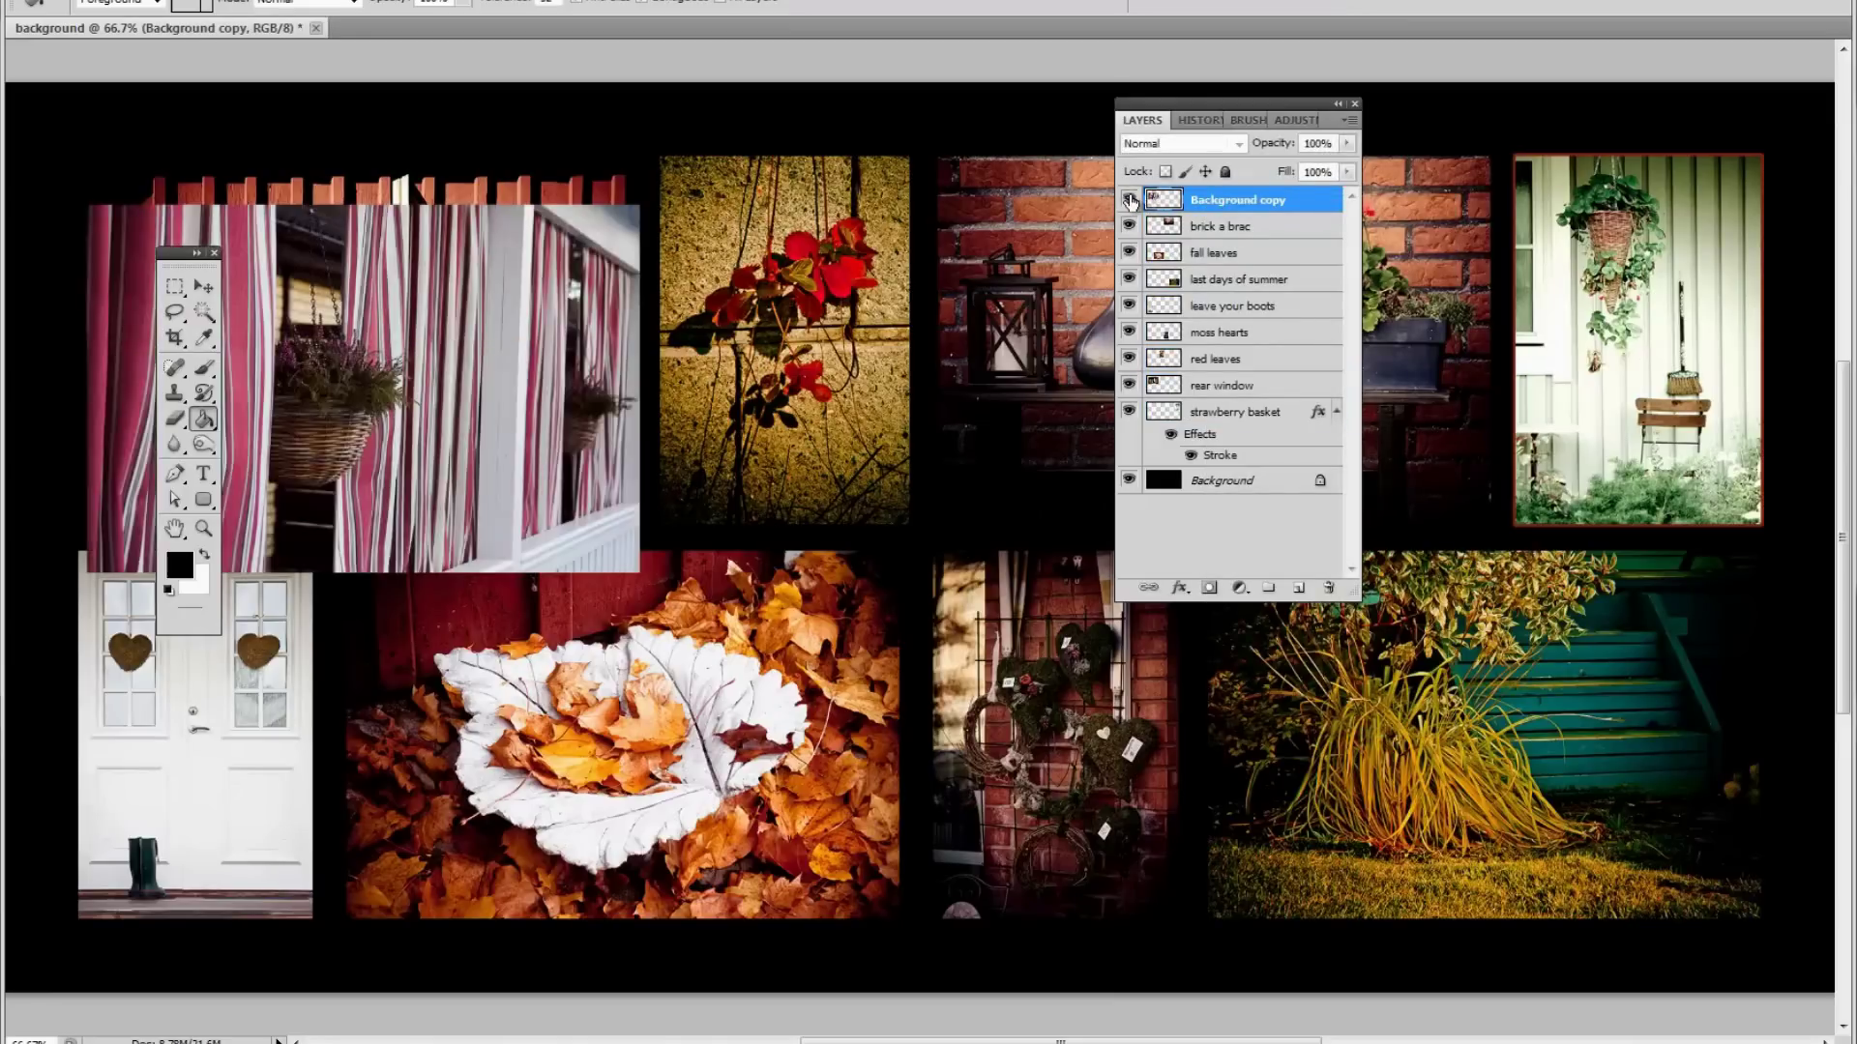
right_click(1227, 200)
left_click(1277, 317)
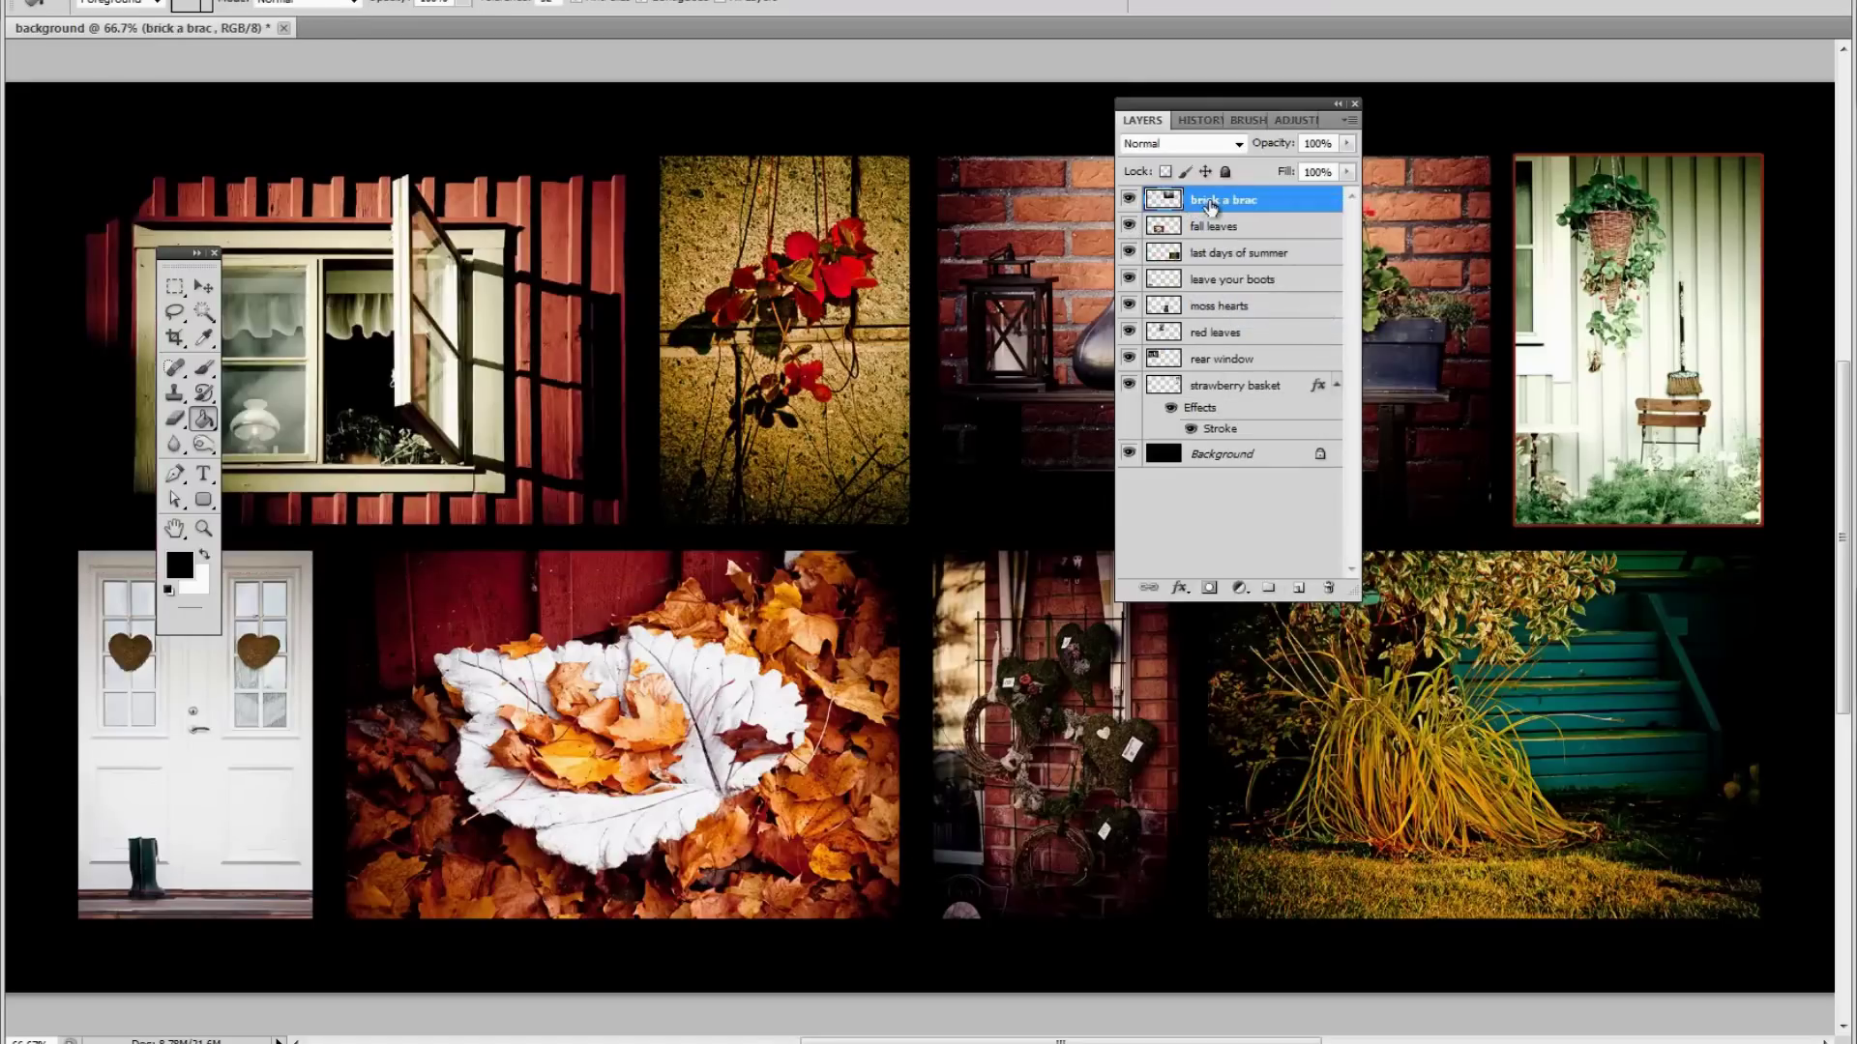
Paste the stroke style onto all photo layers from strawberry basket to brick a brac
left_click(1236, 389)
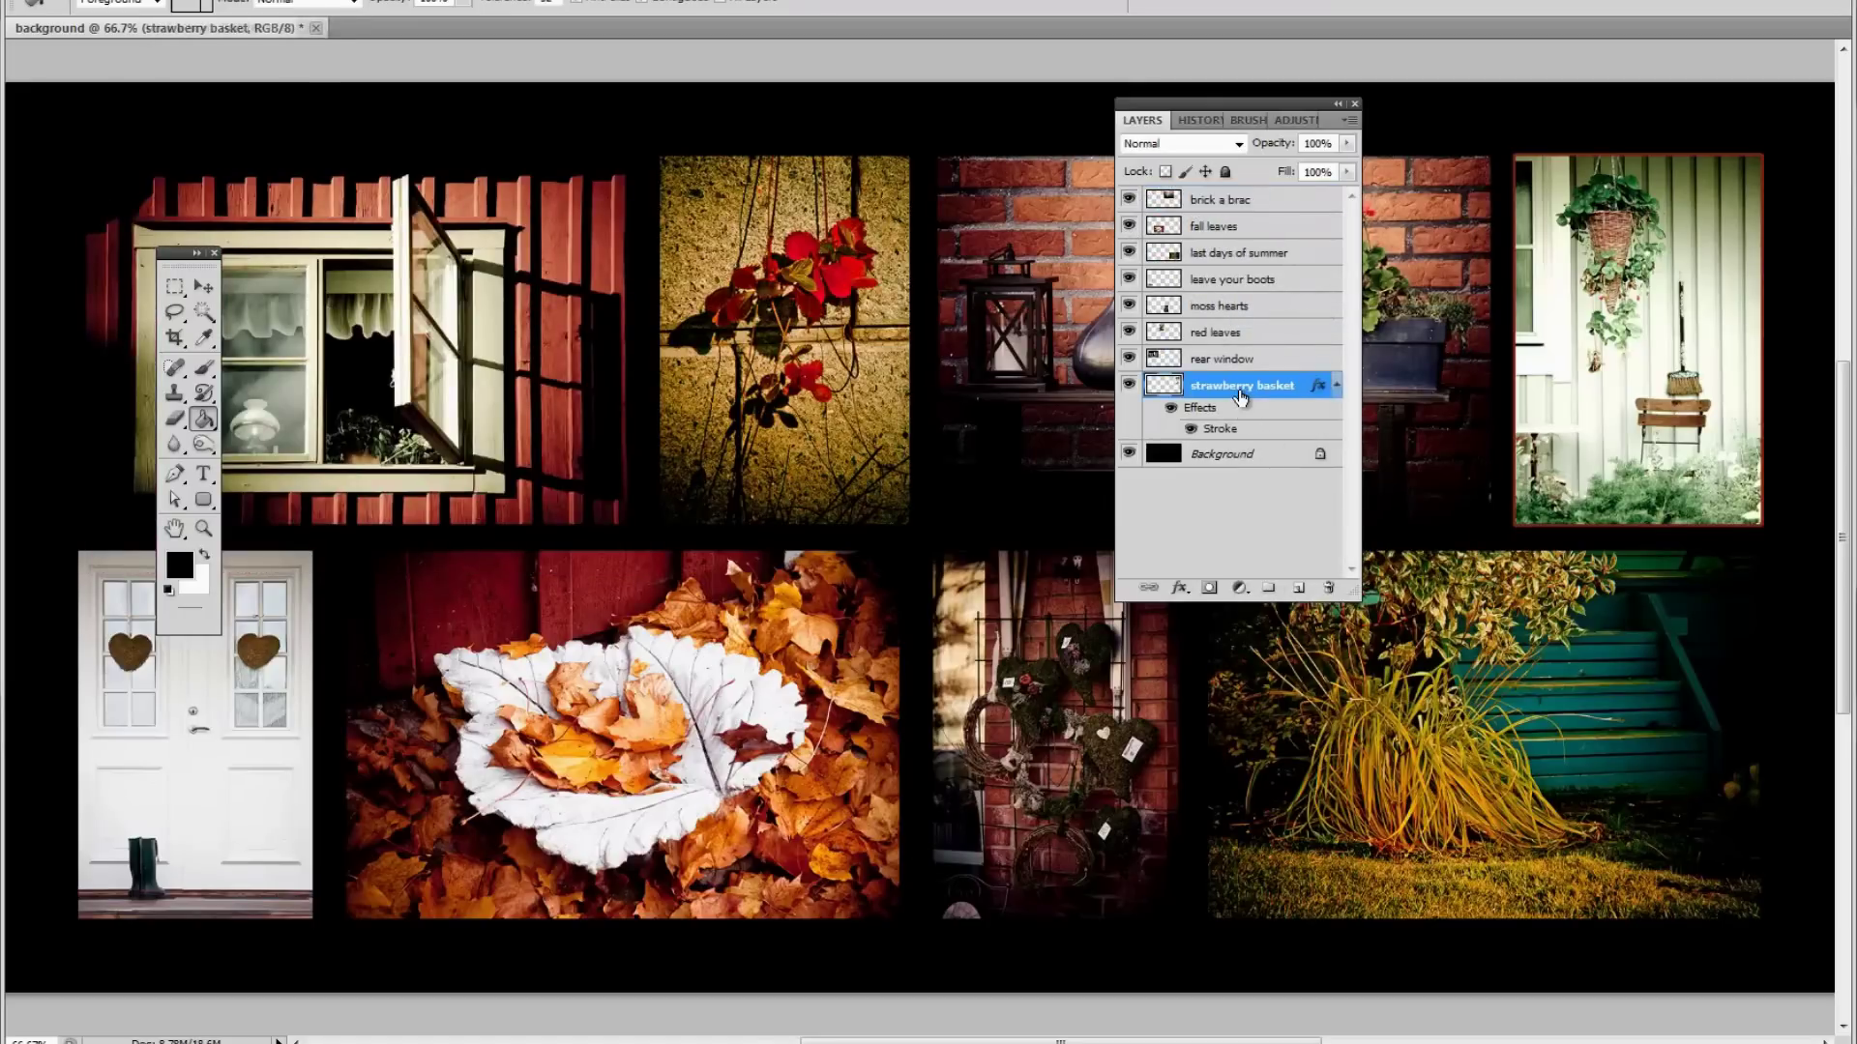
left_click(1241, 201, "shift")
right_click(1242, 200)
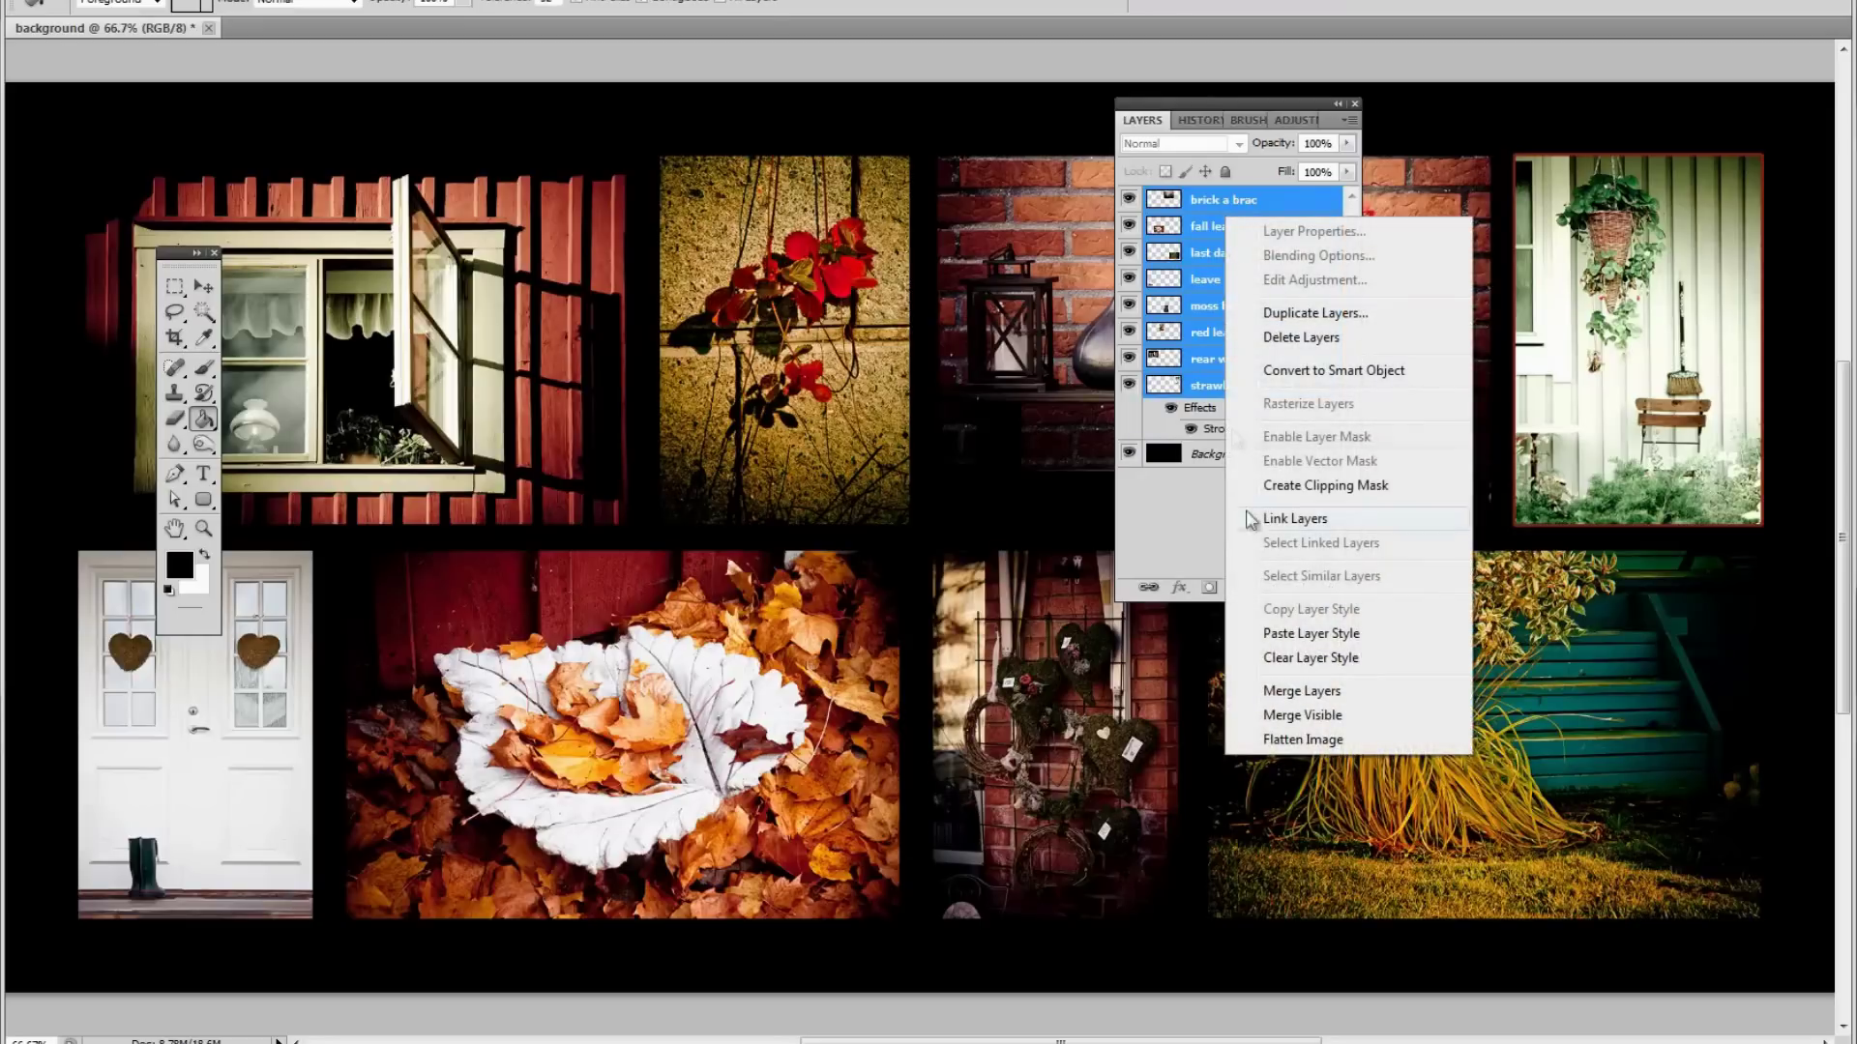
left_click(1297, 634)
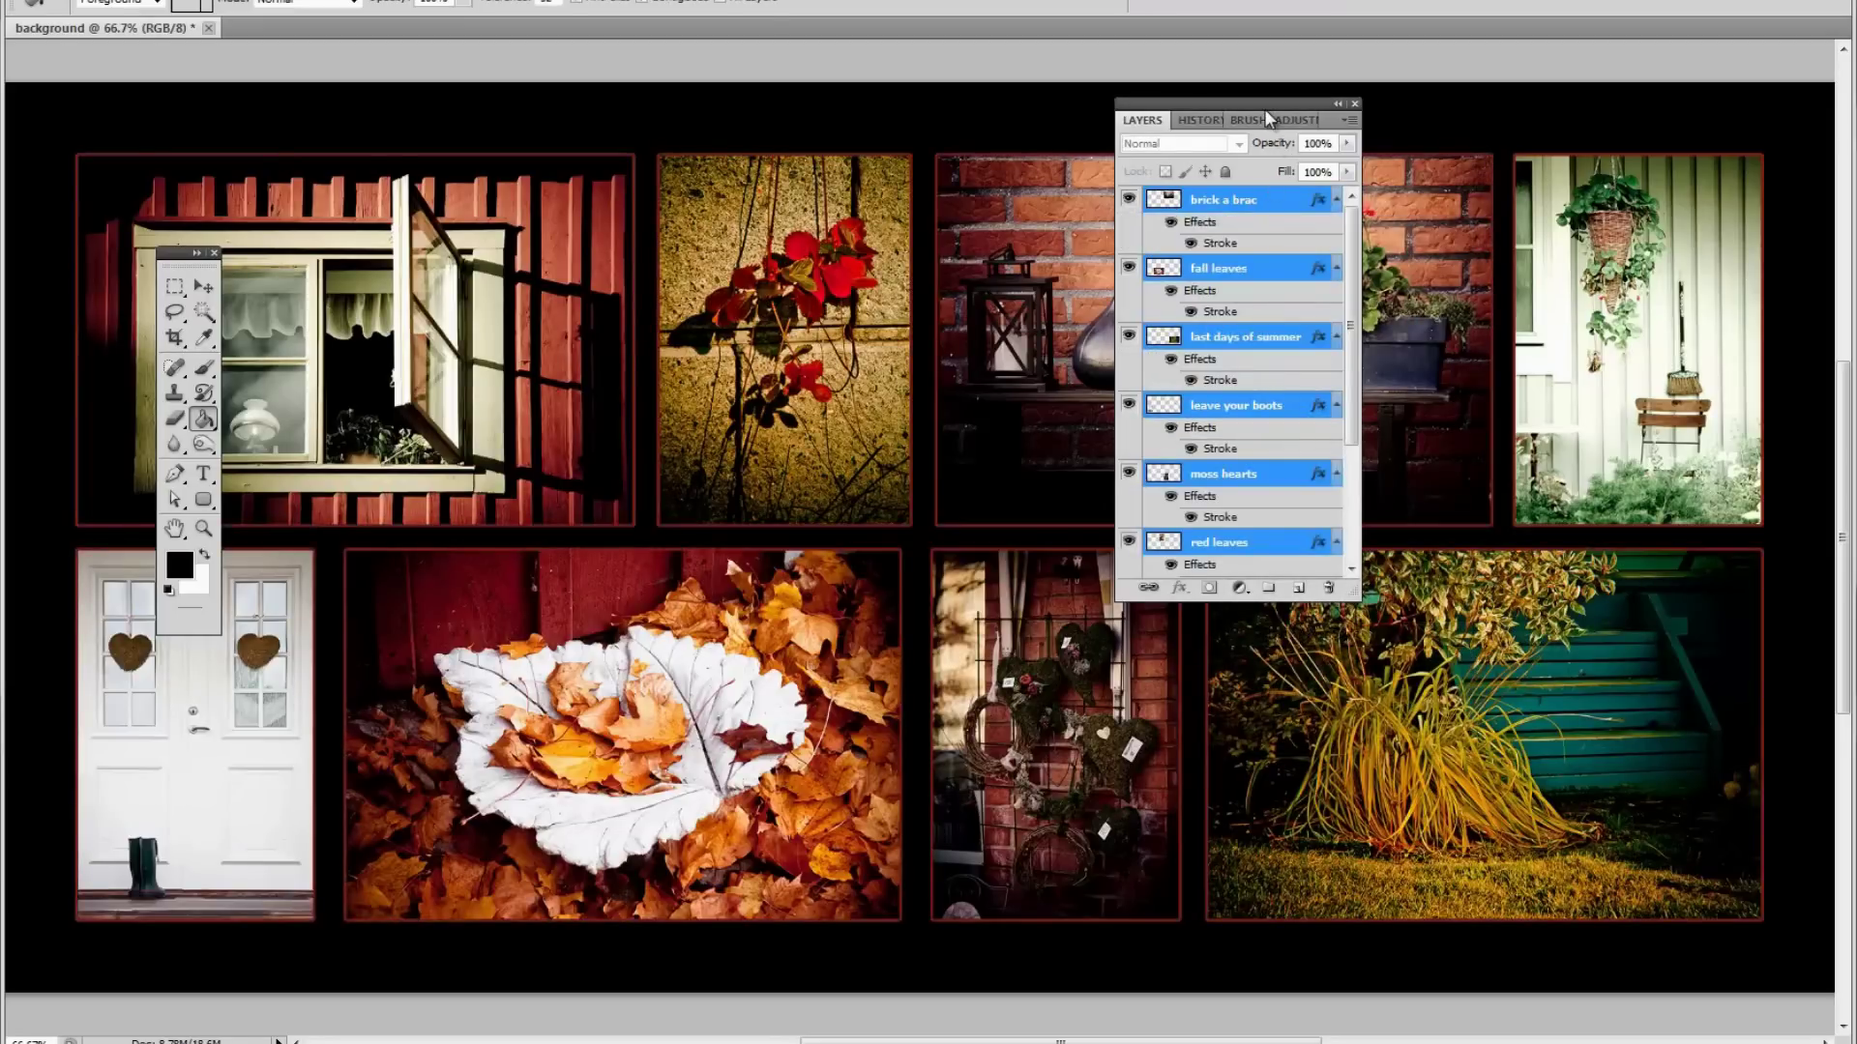
key("ctrl+minus")
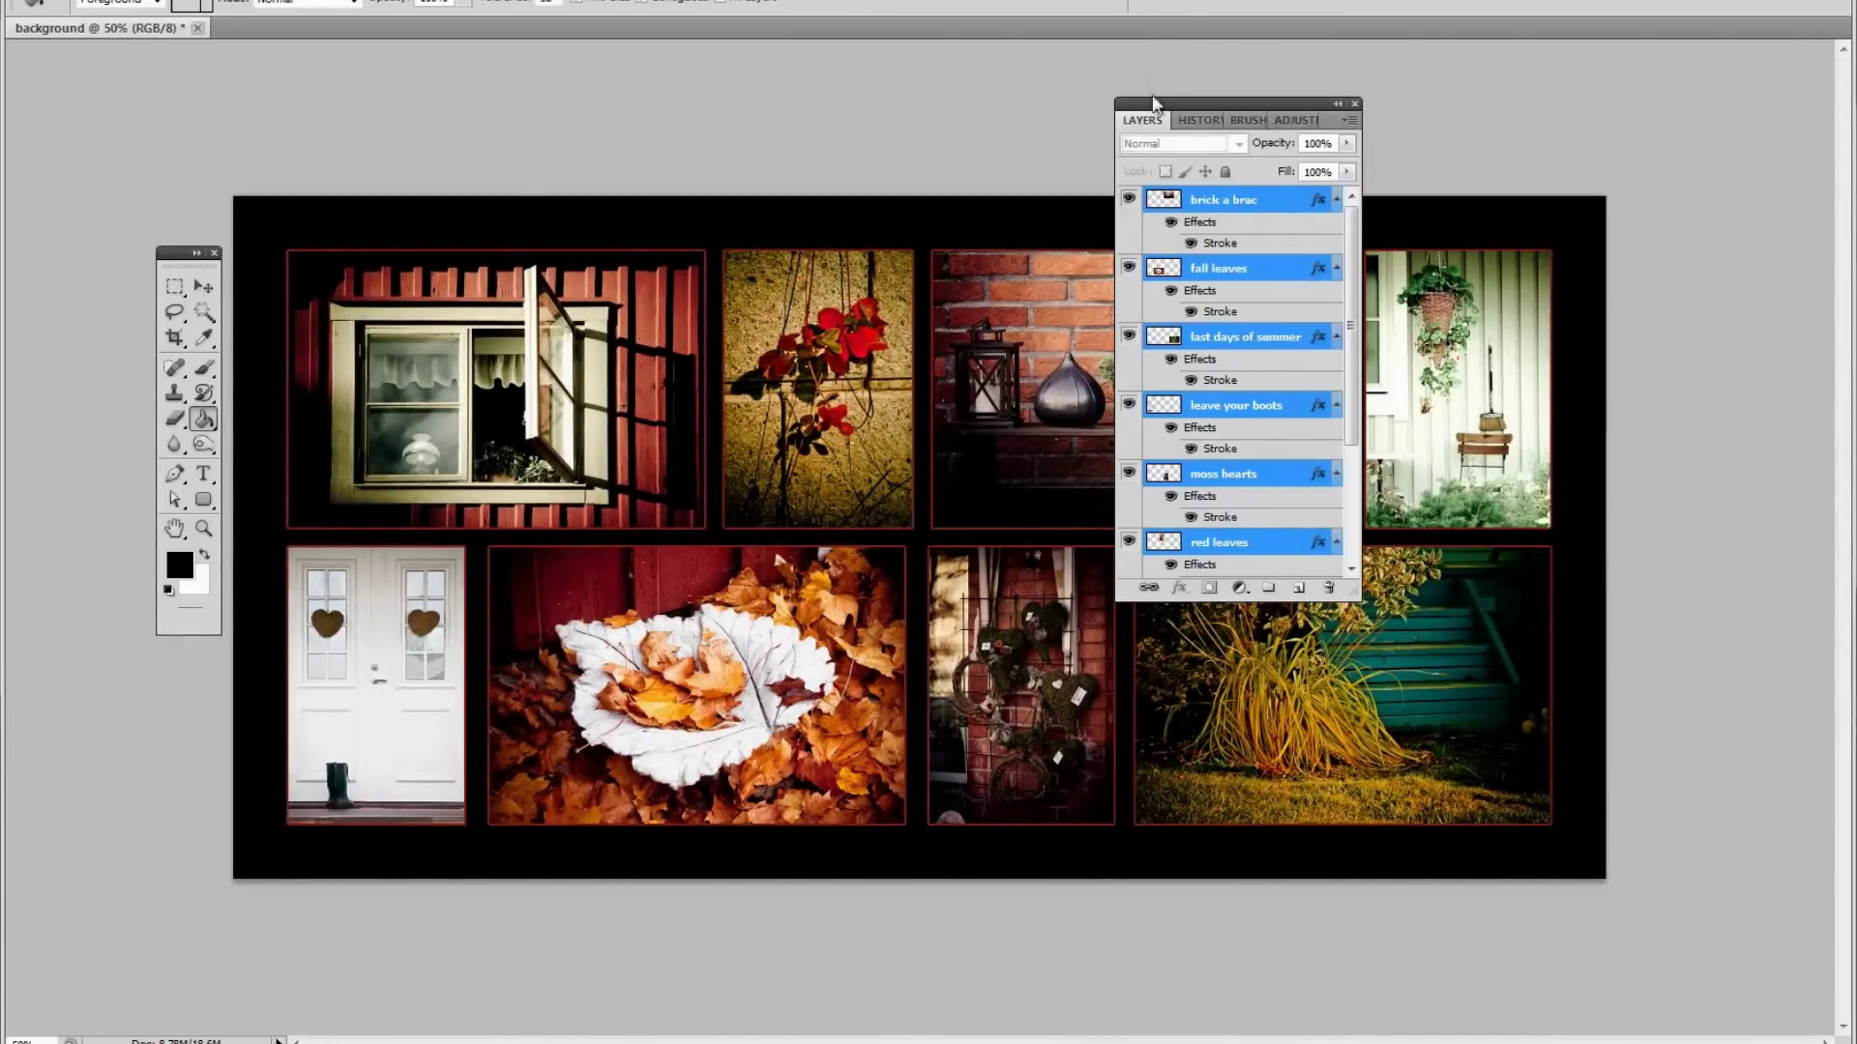
Move the Layers panel aside and select the rear window layer
mouse_move(1168, 103)
left_mouse_down()
mouse_move(1814, 226)
mouse_move(1375, 154)
mouse_move(1035, 67)
mouse_move(1678, 157)
left_mouse_up()
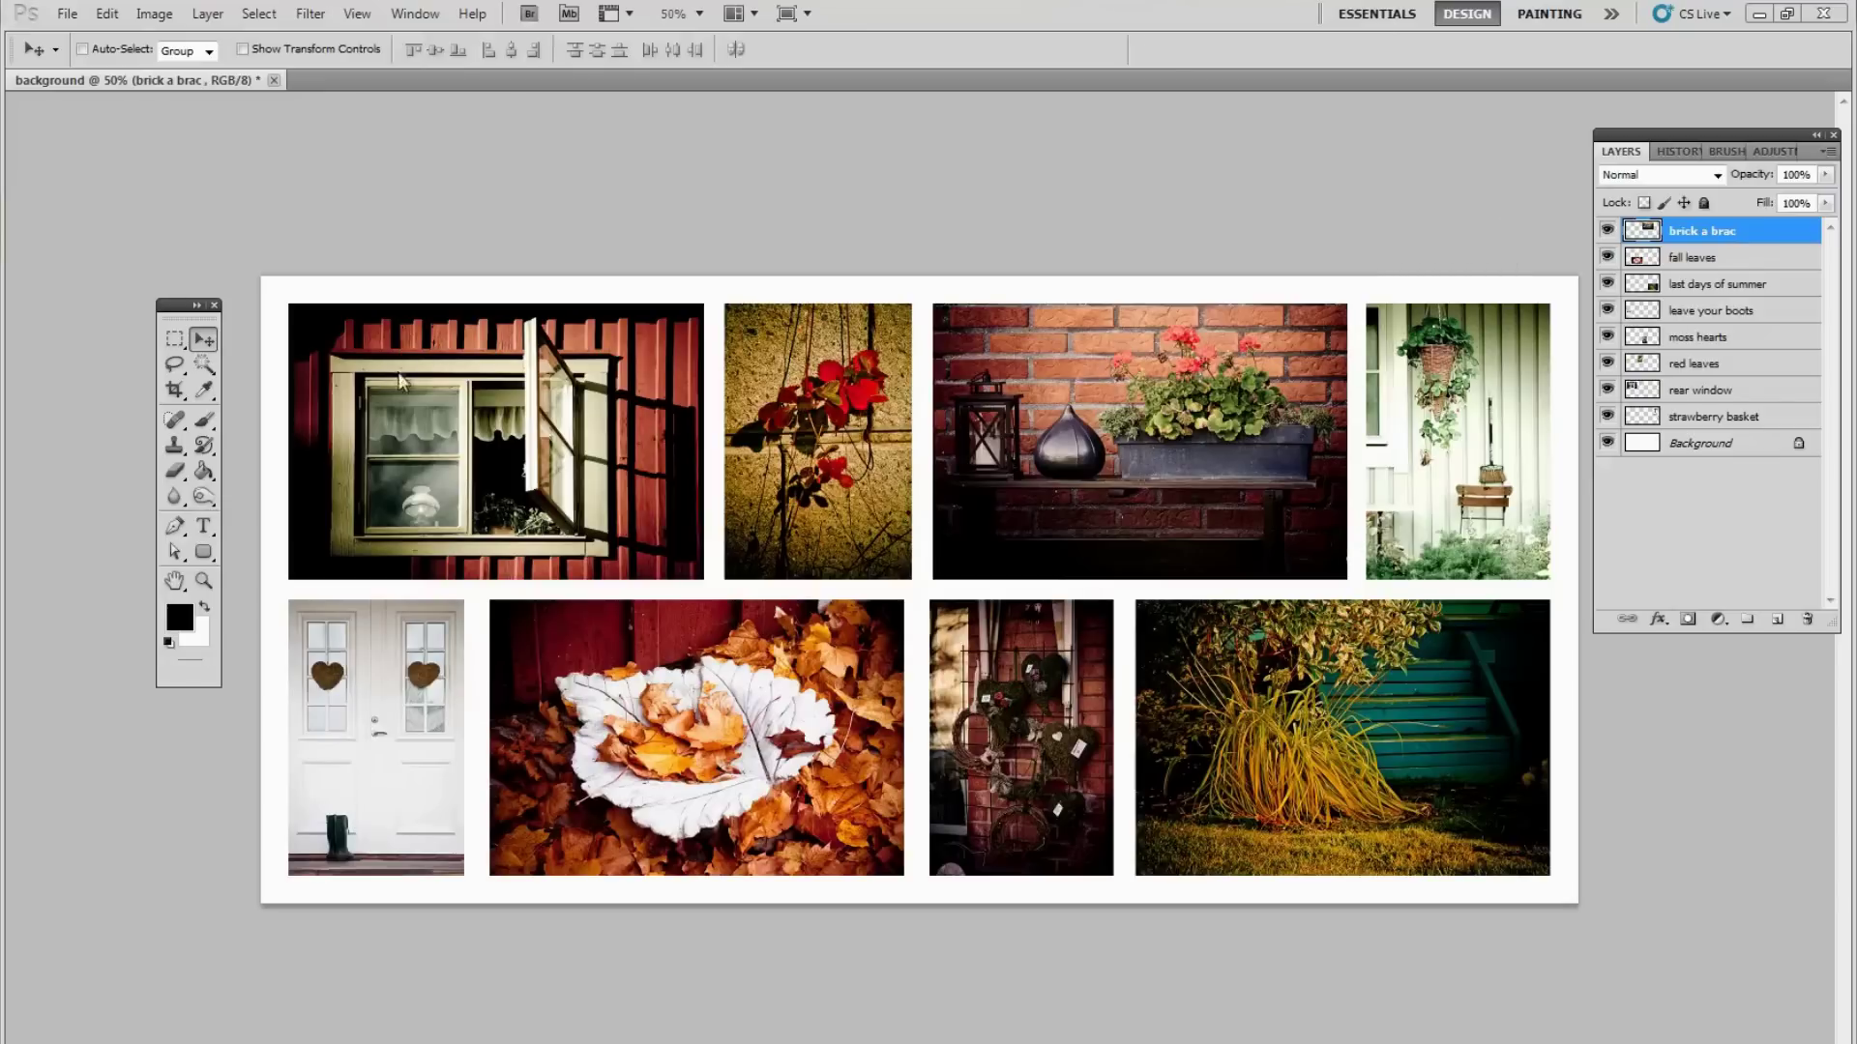
left_click(1702, 390)
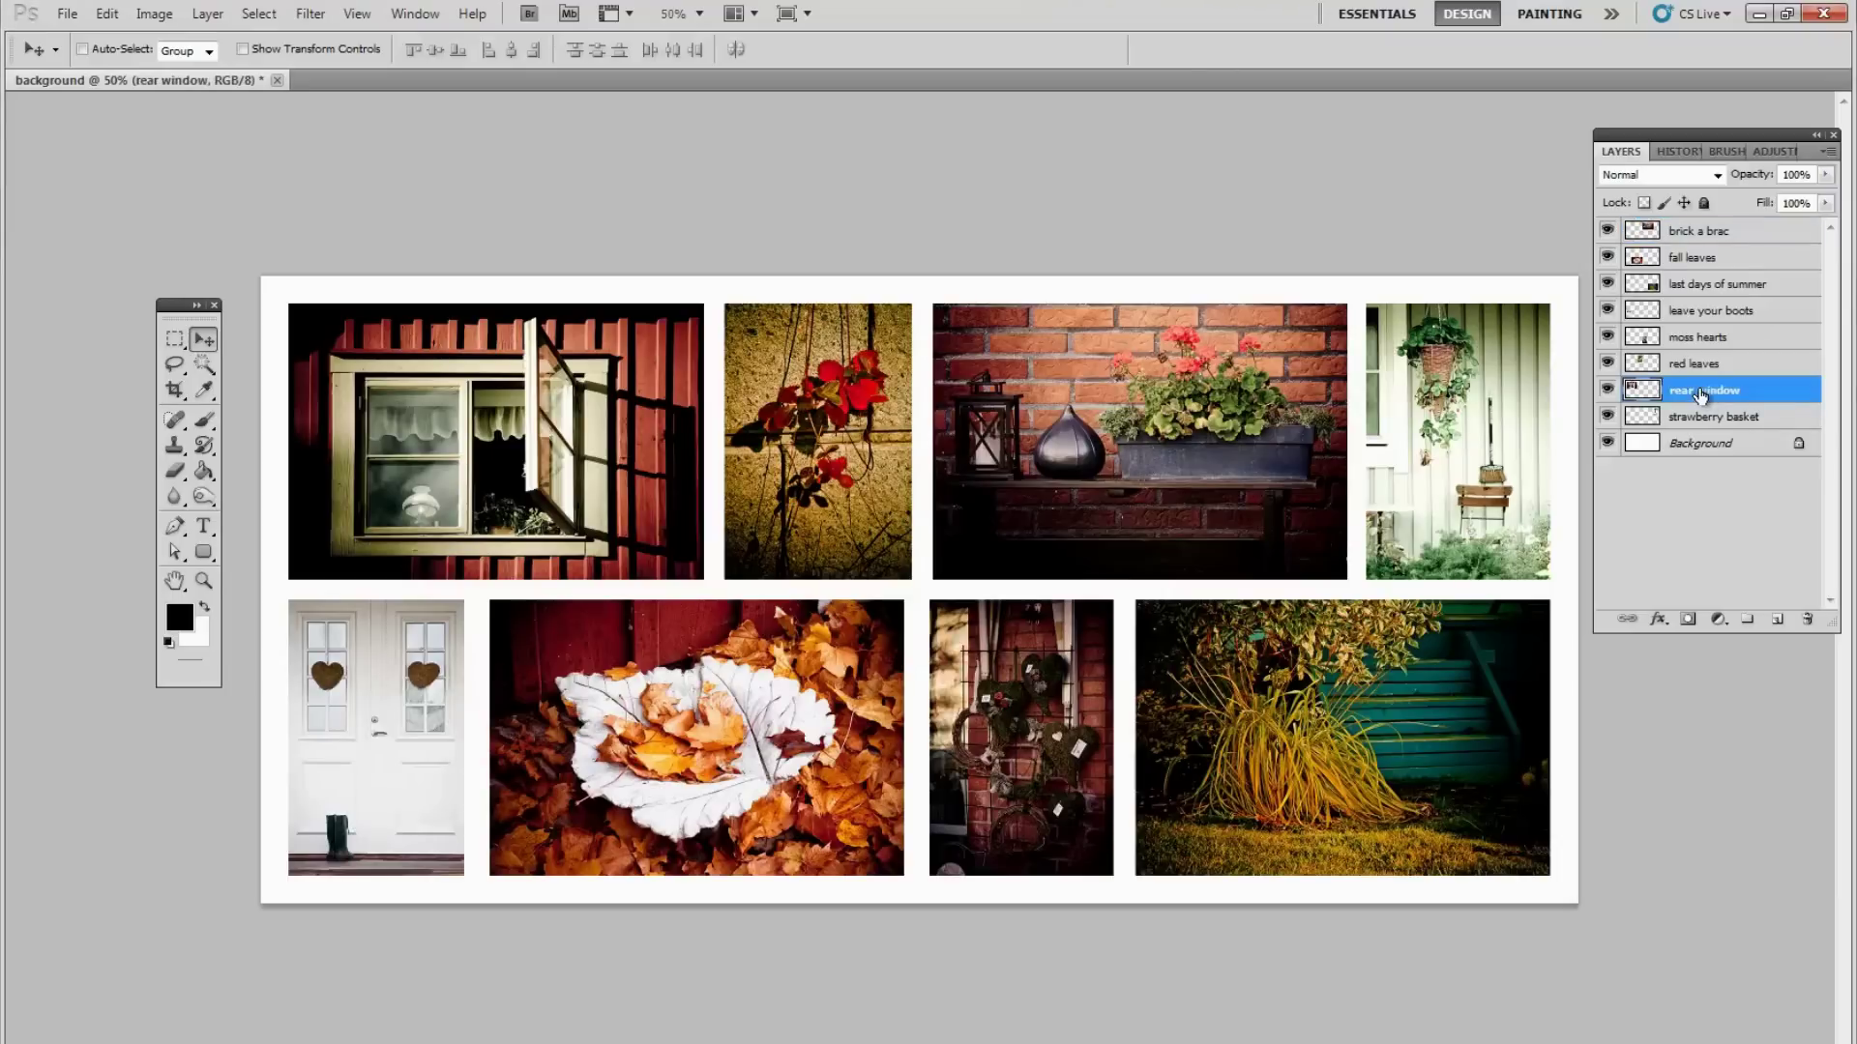
Give the rear window photo a Drop Shadow with 3 px distance and 8 px size
left_click(1657, 620)
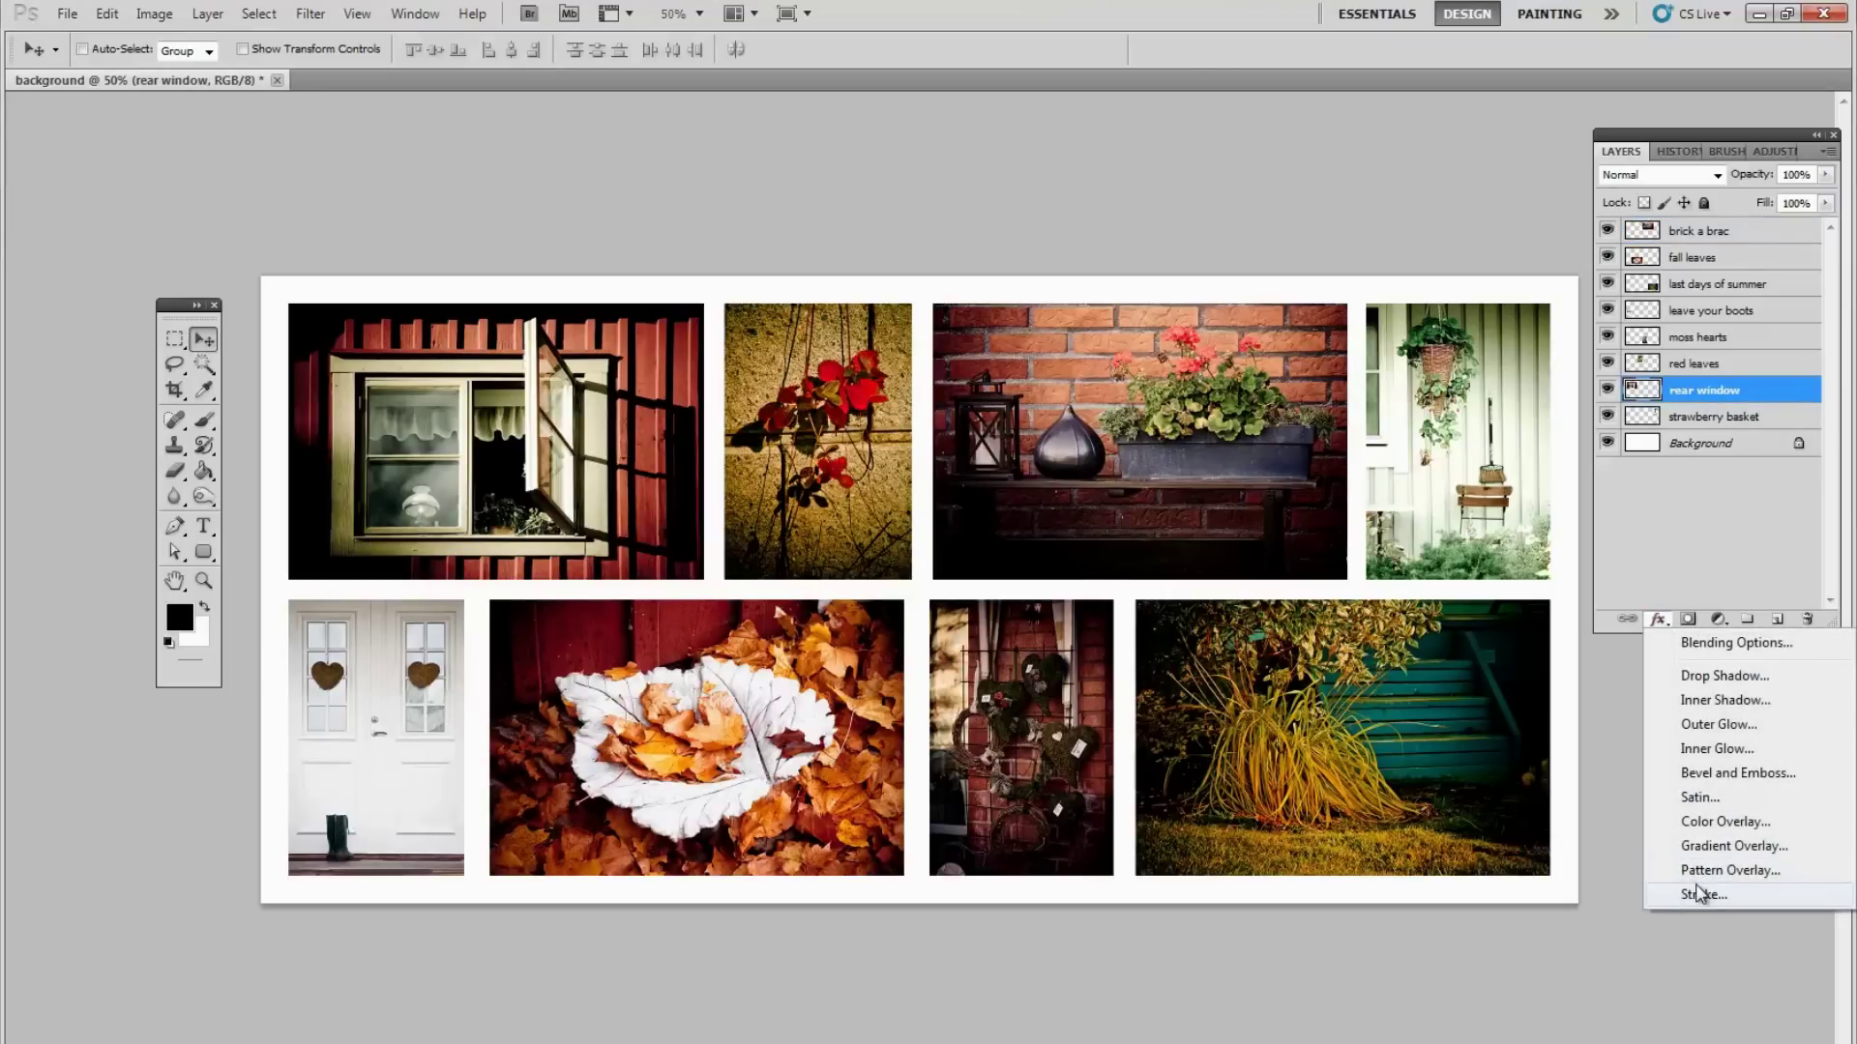
left_click(1709, 676)
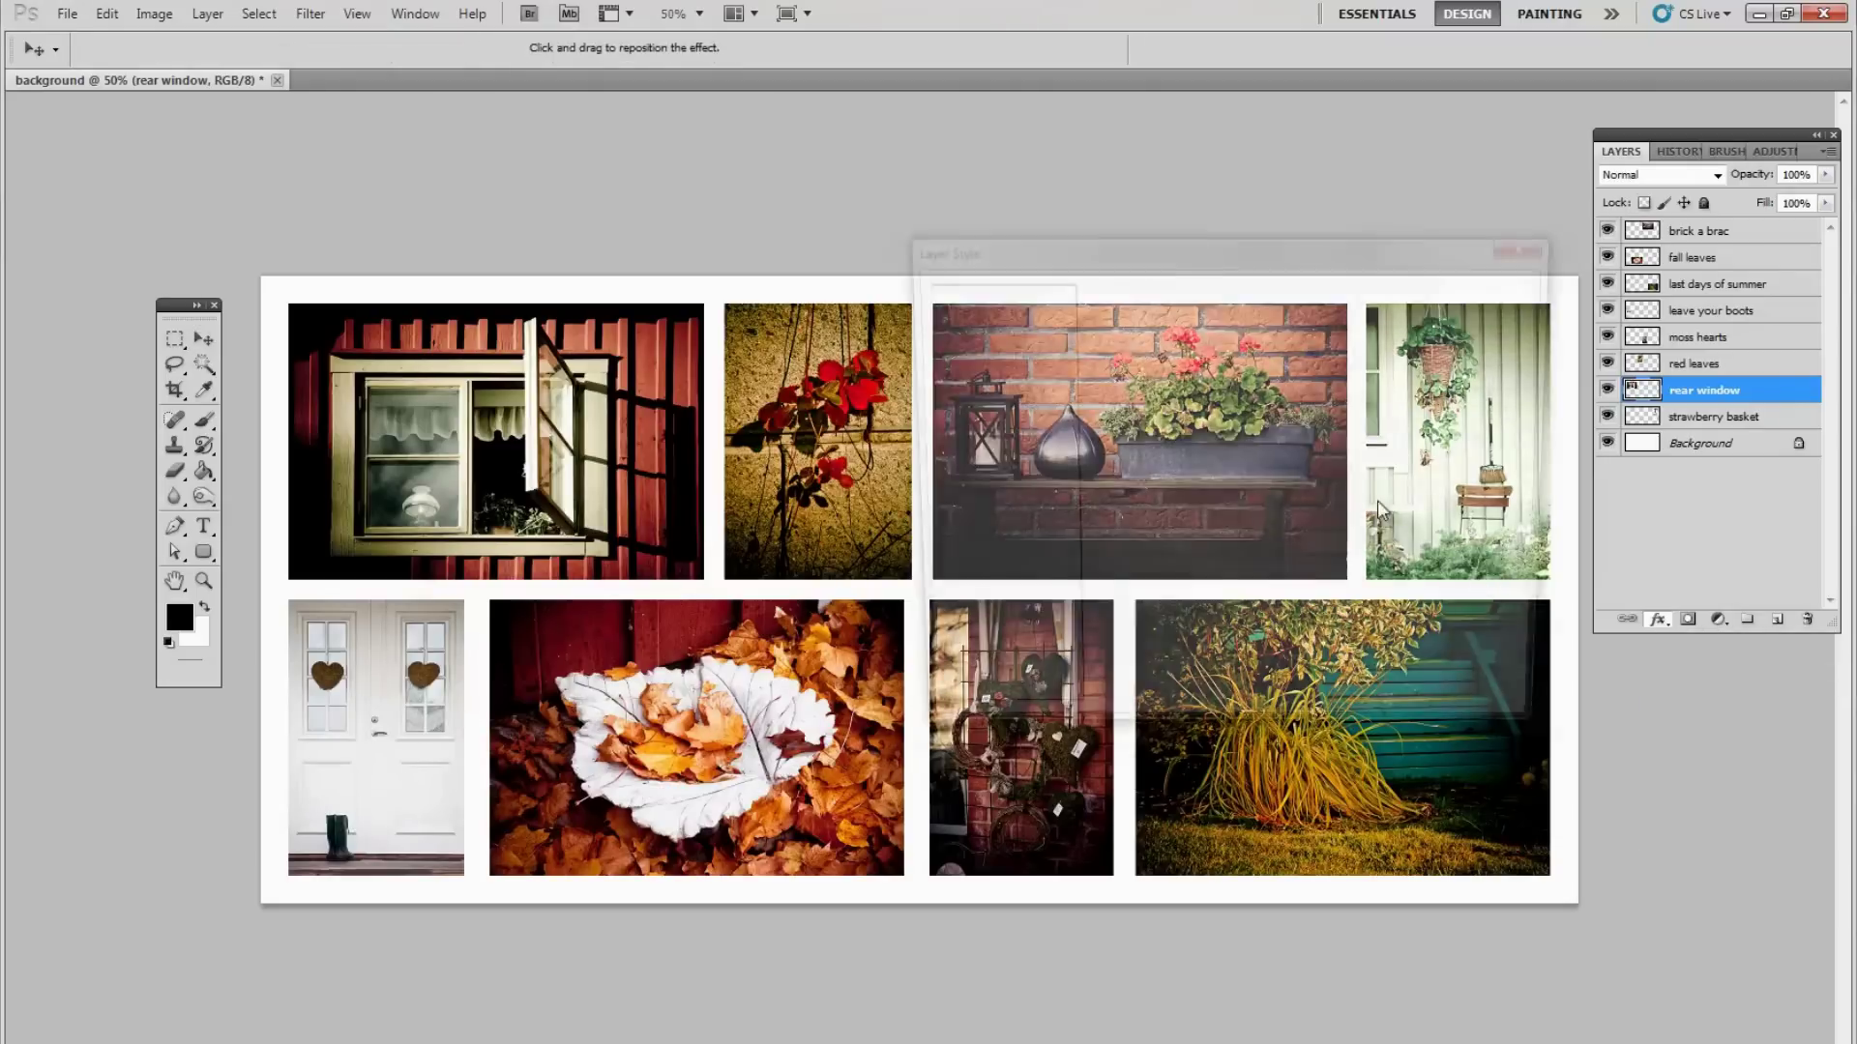
left_click(1323, 416)
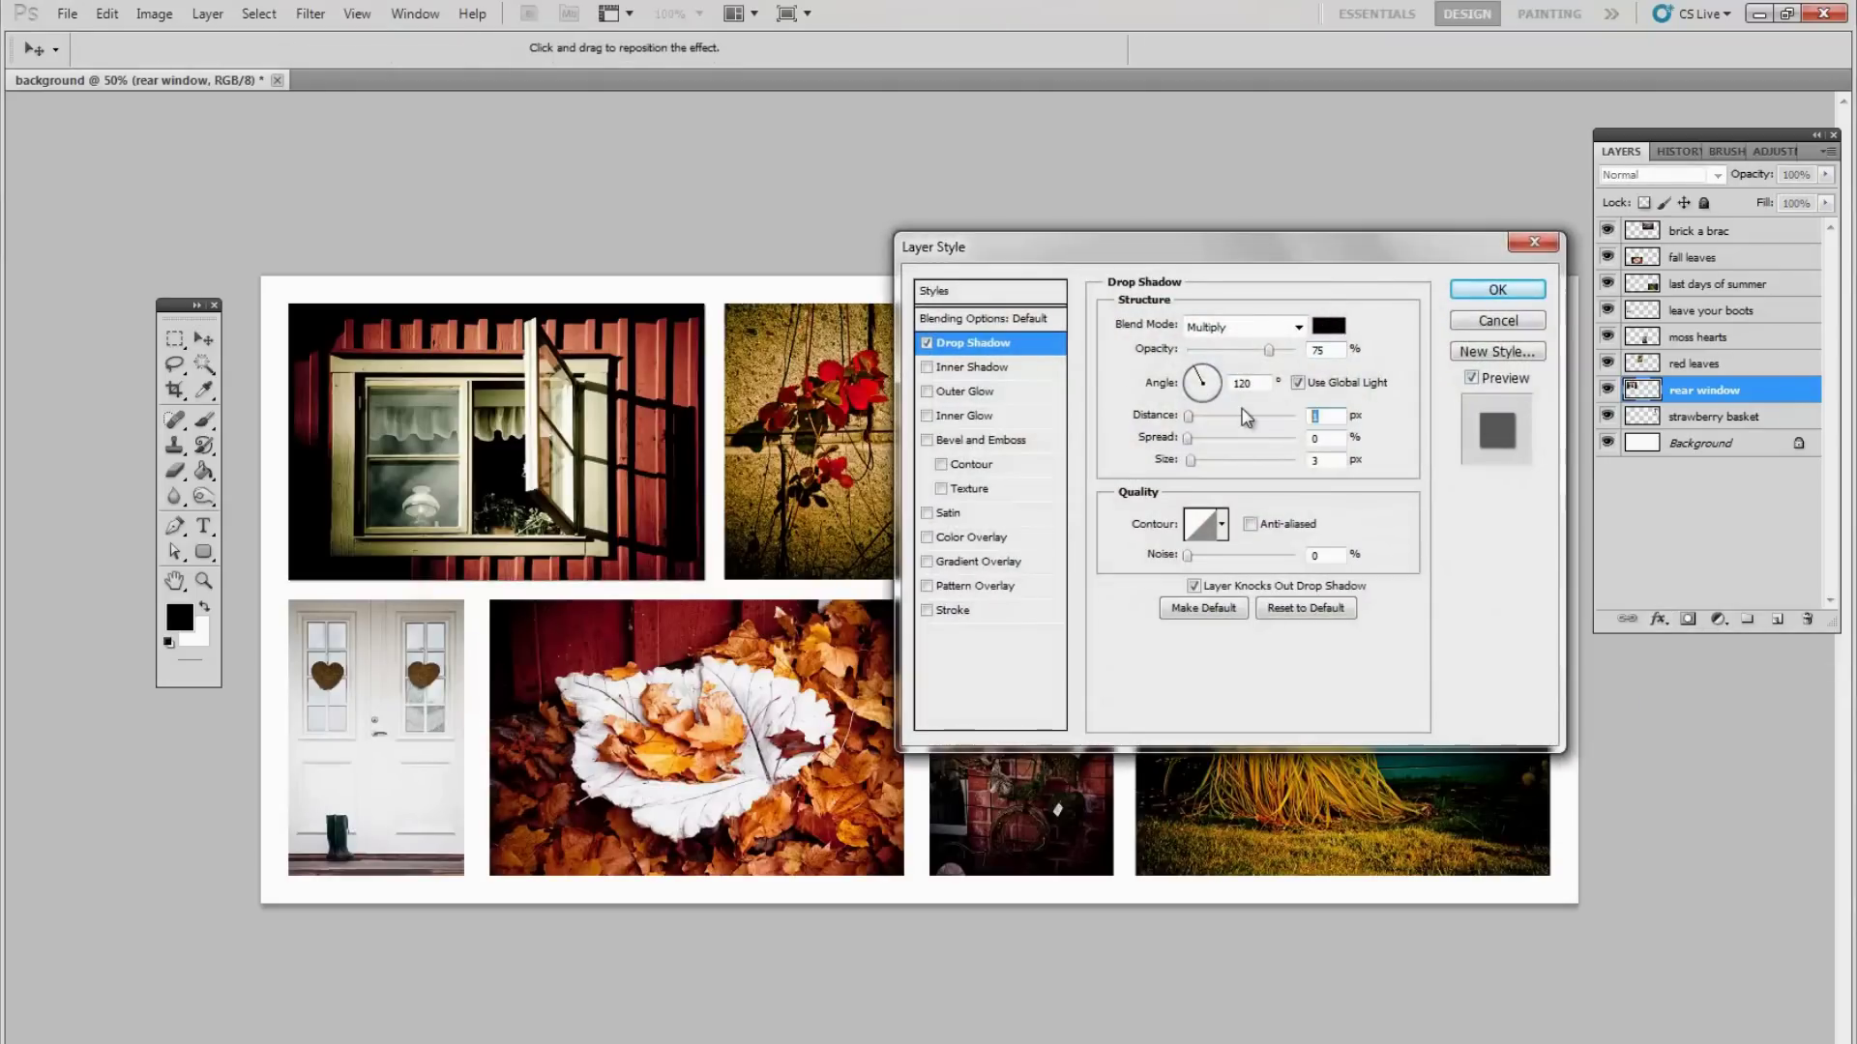
type("3")
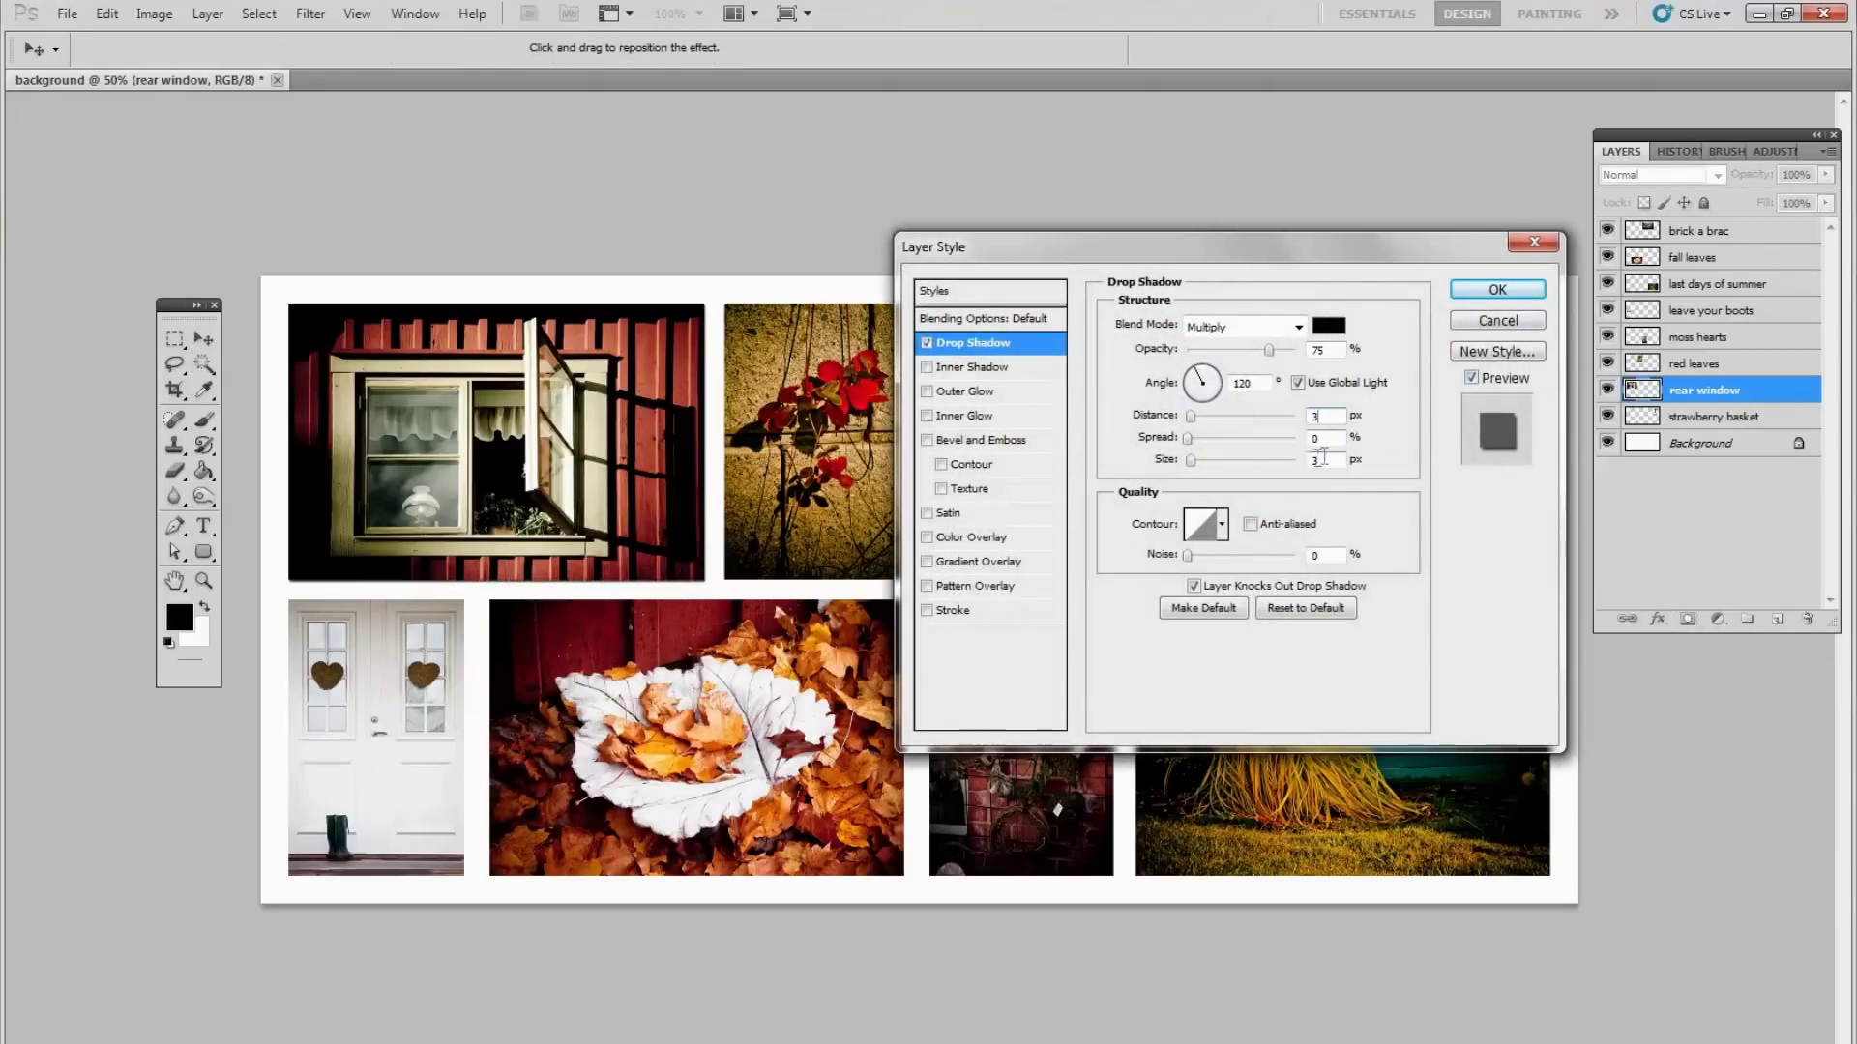
type("8")
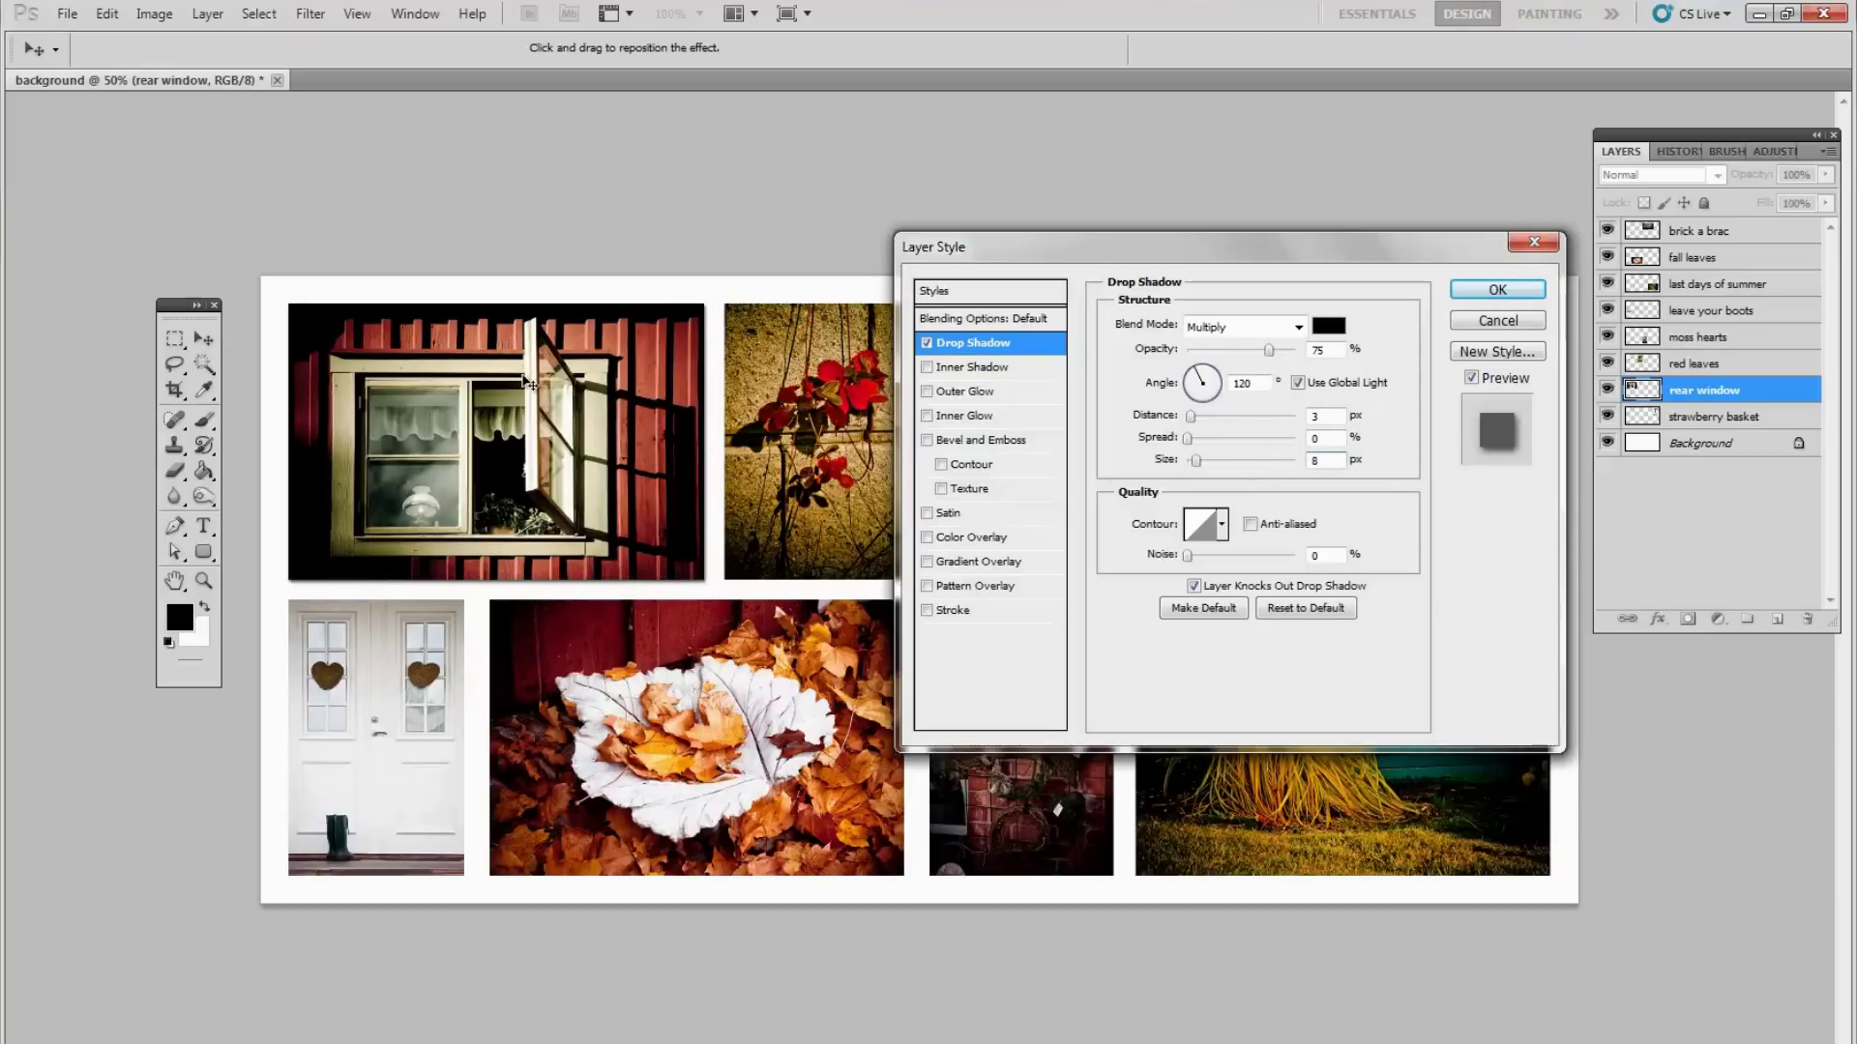
left_click(1482, 296)
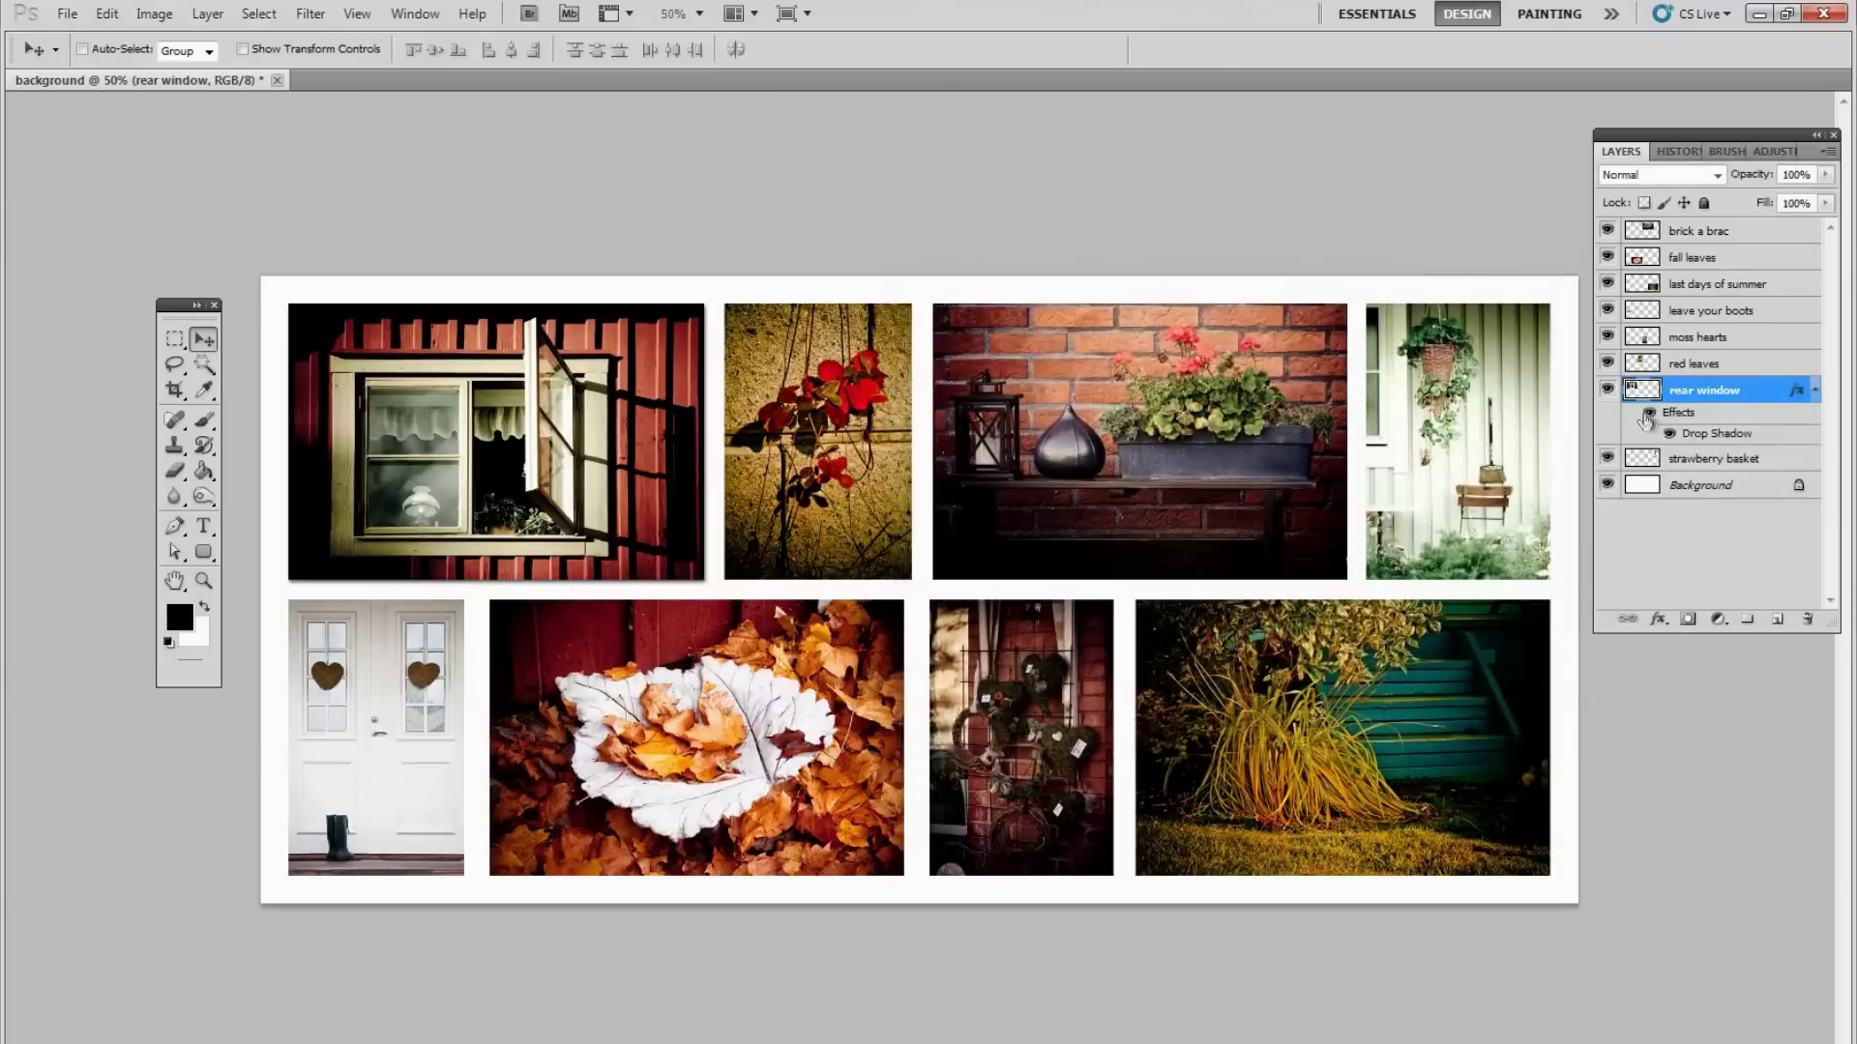
Copy the rear window layer's drop shadow and paste it onto all eight photo layers
right_click(1703, 395)
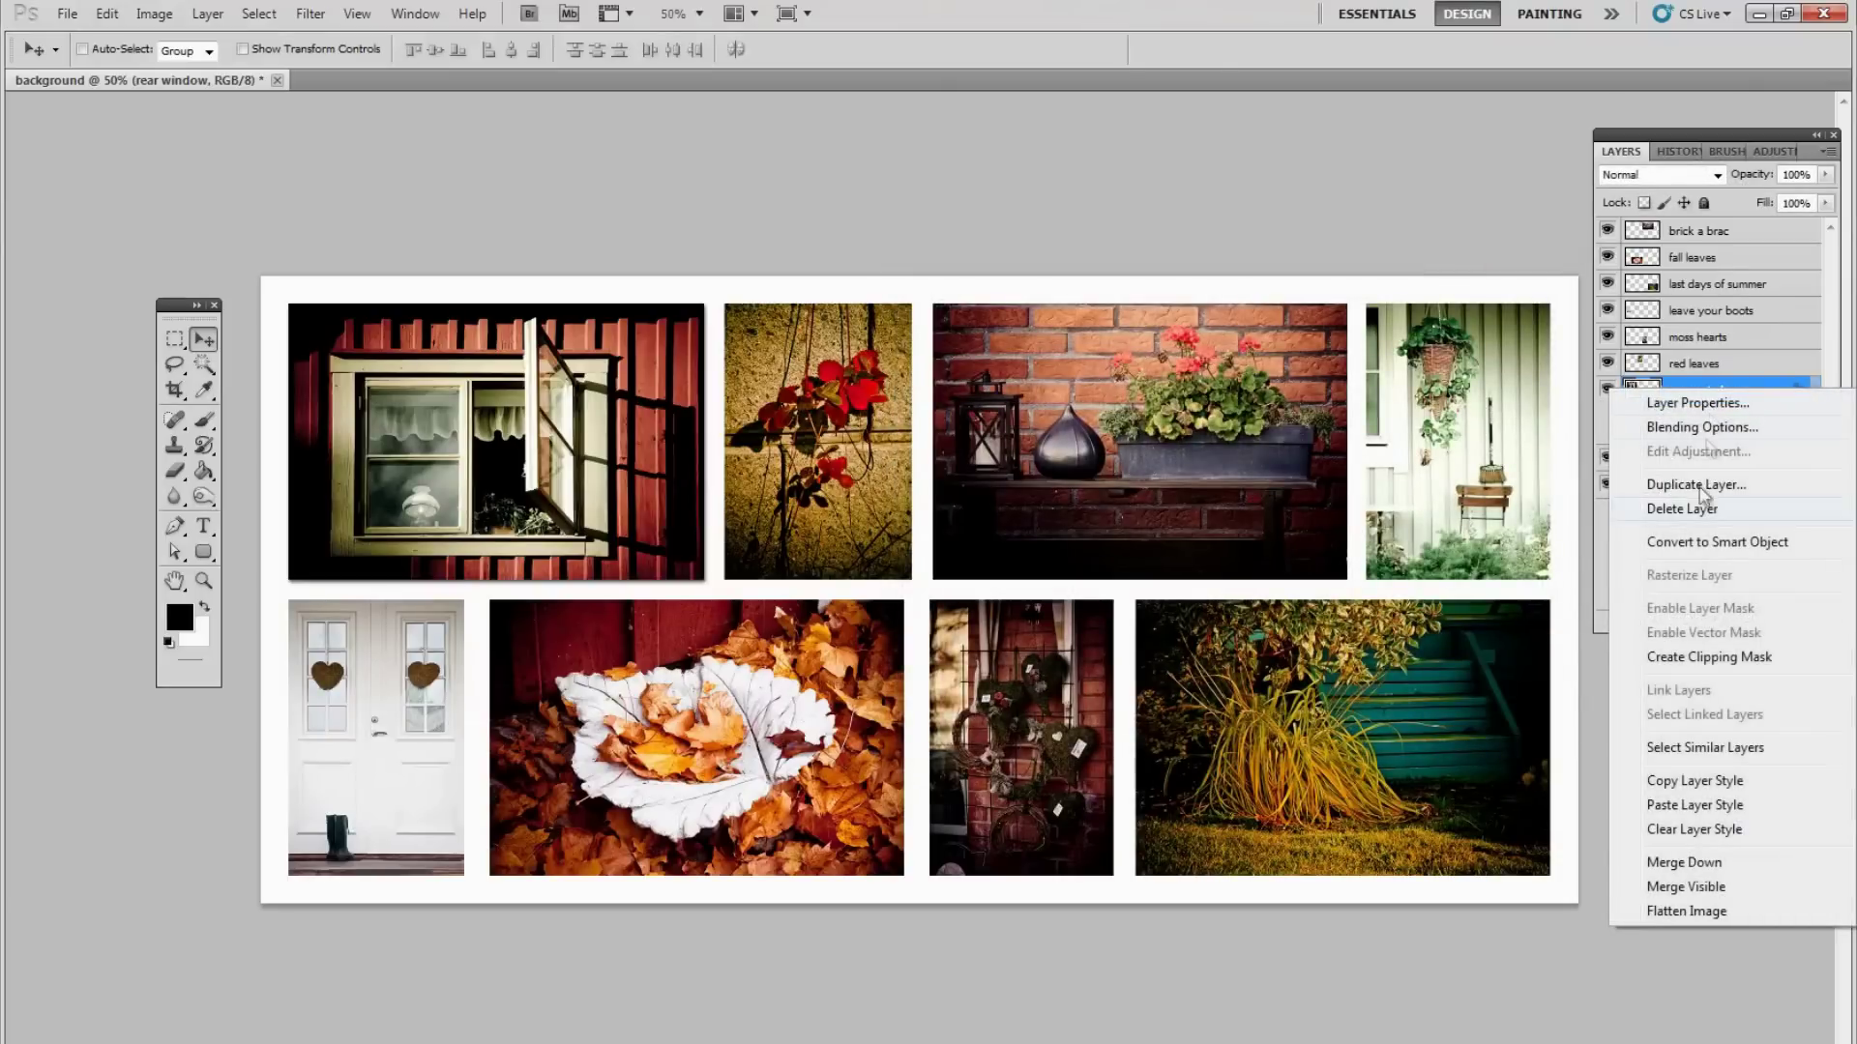
left_click(1684, 782)
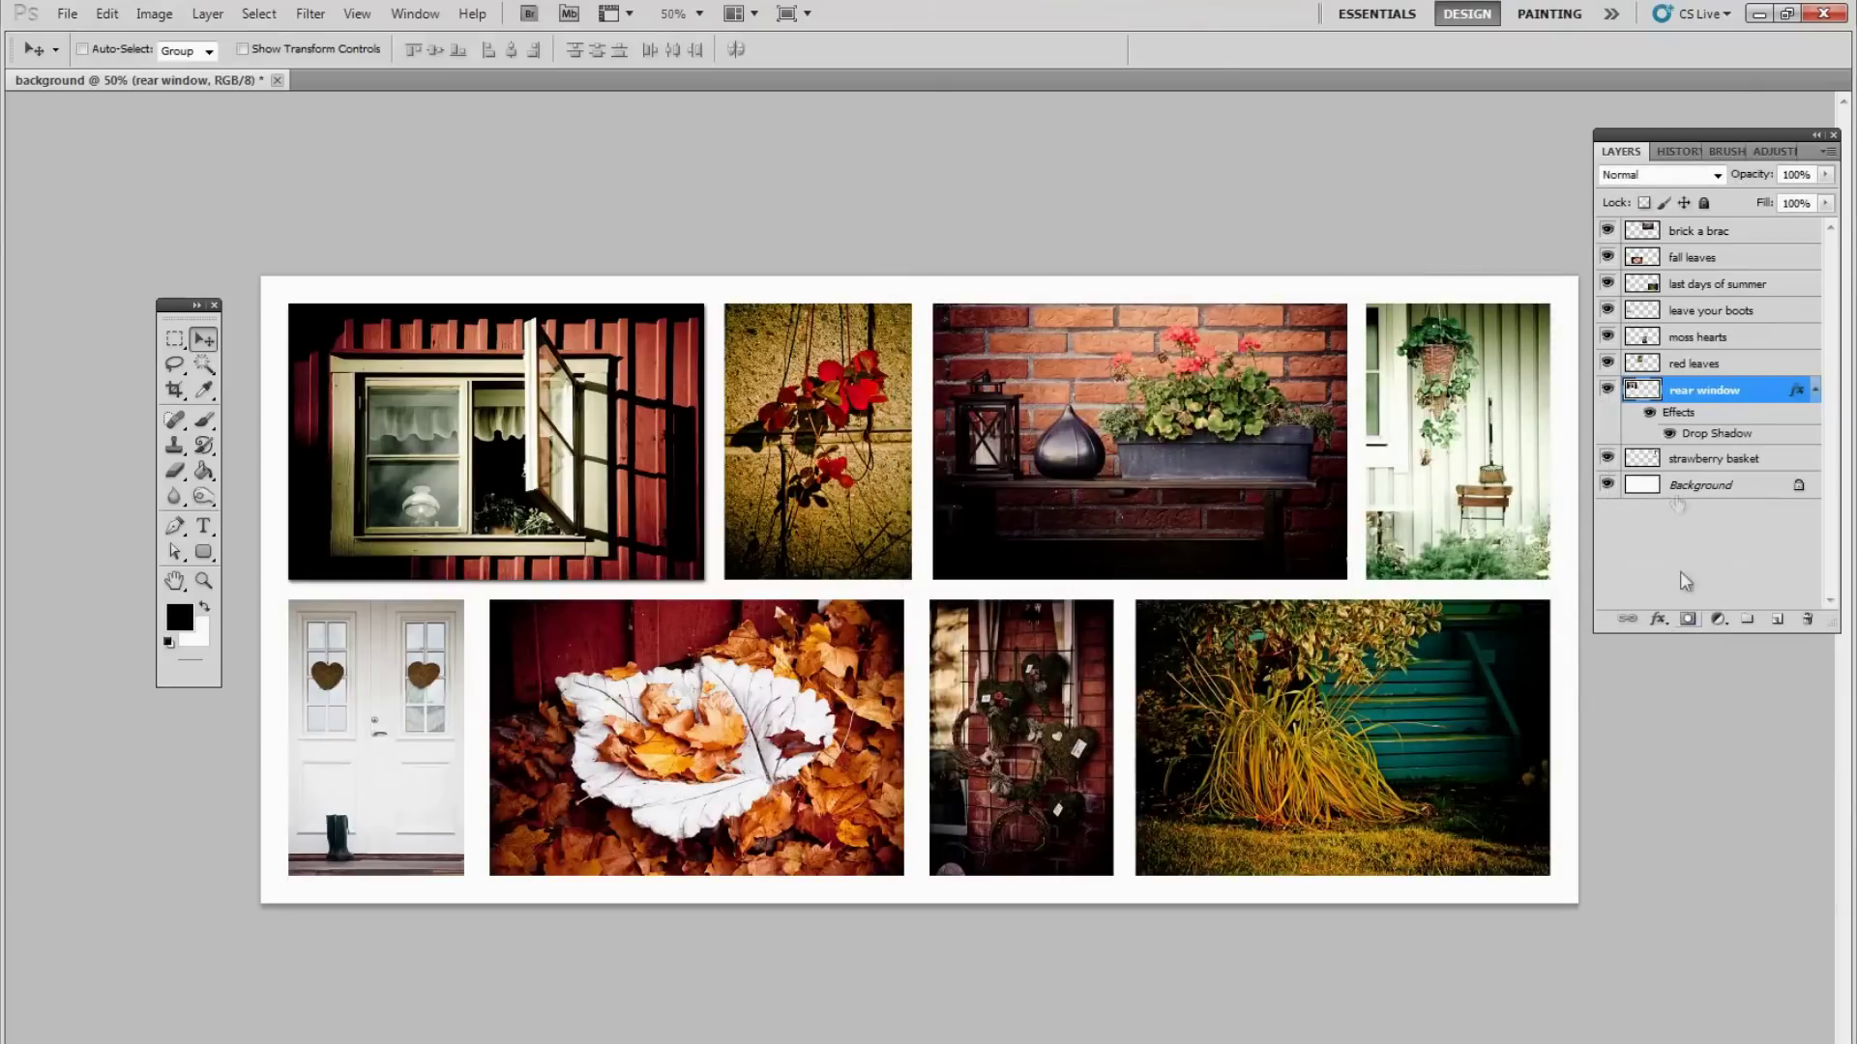
left_click(1689, 462)
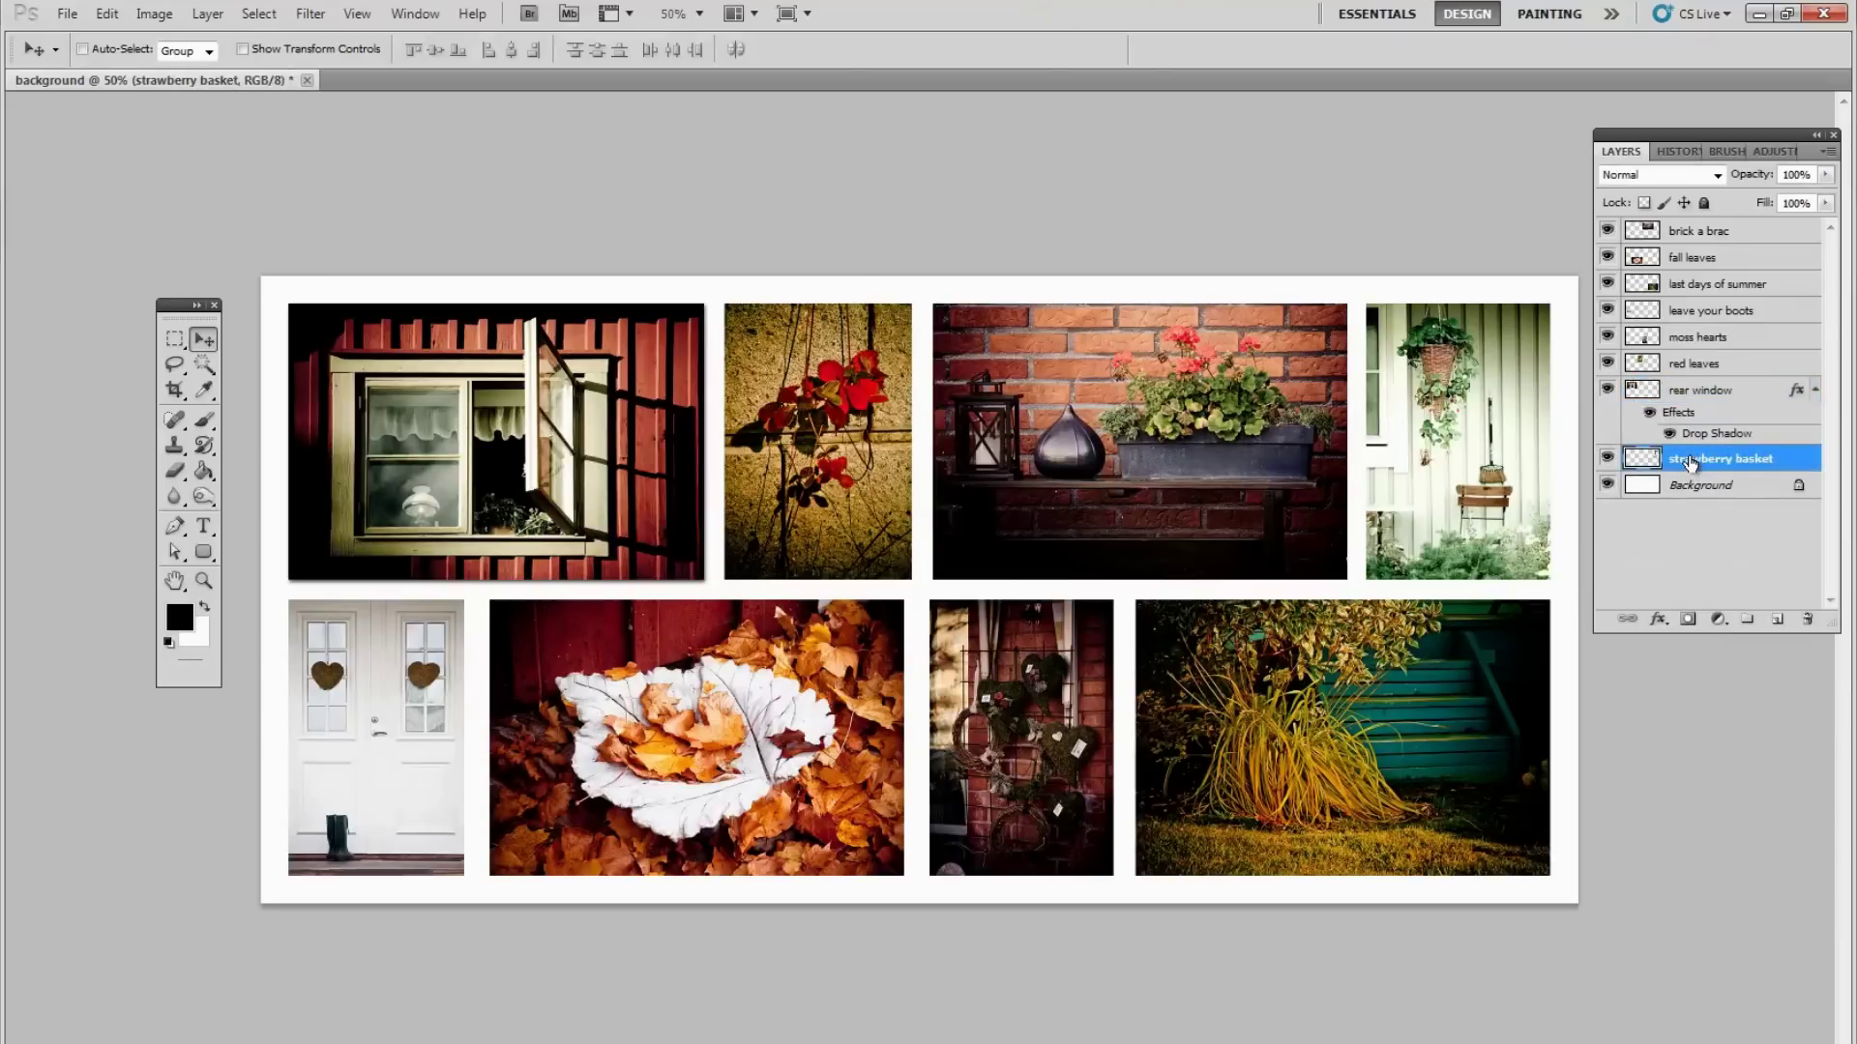
left_click(1710, 230, "shift")
right_click(1706, 242)
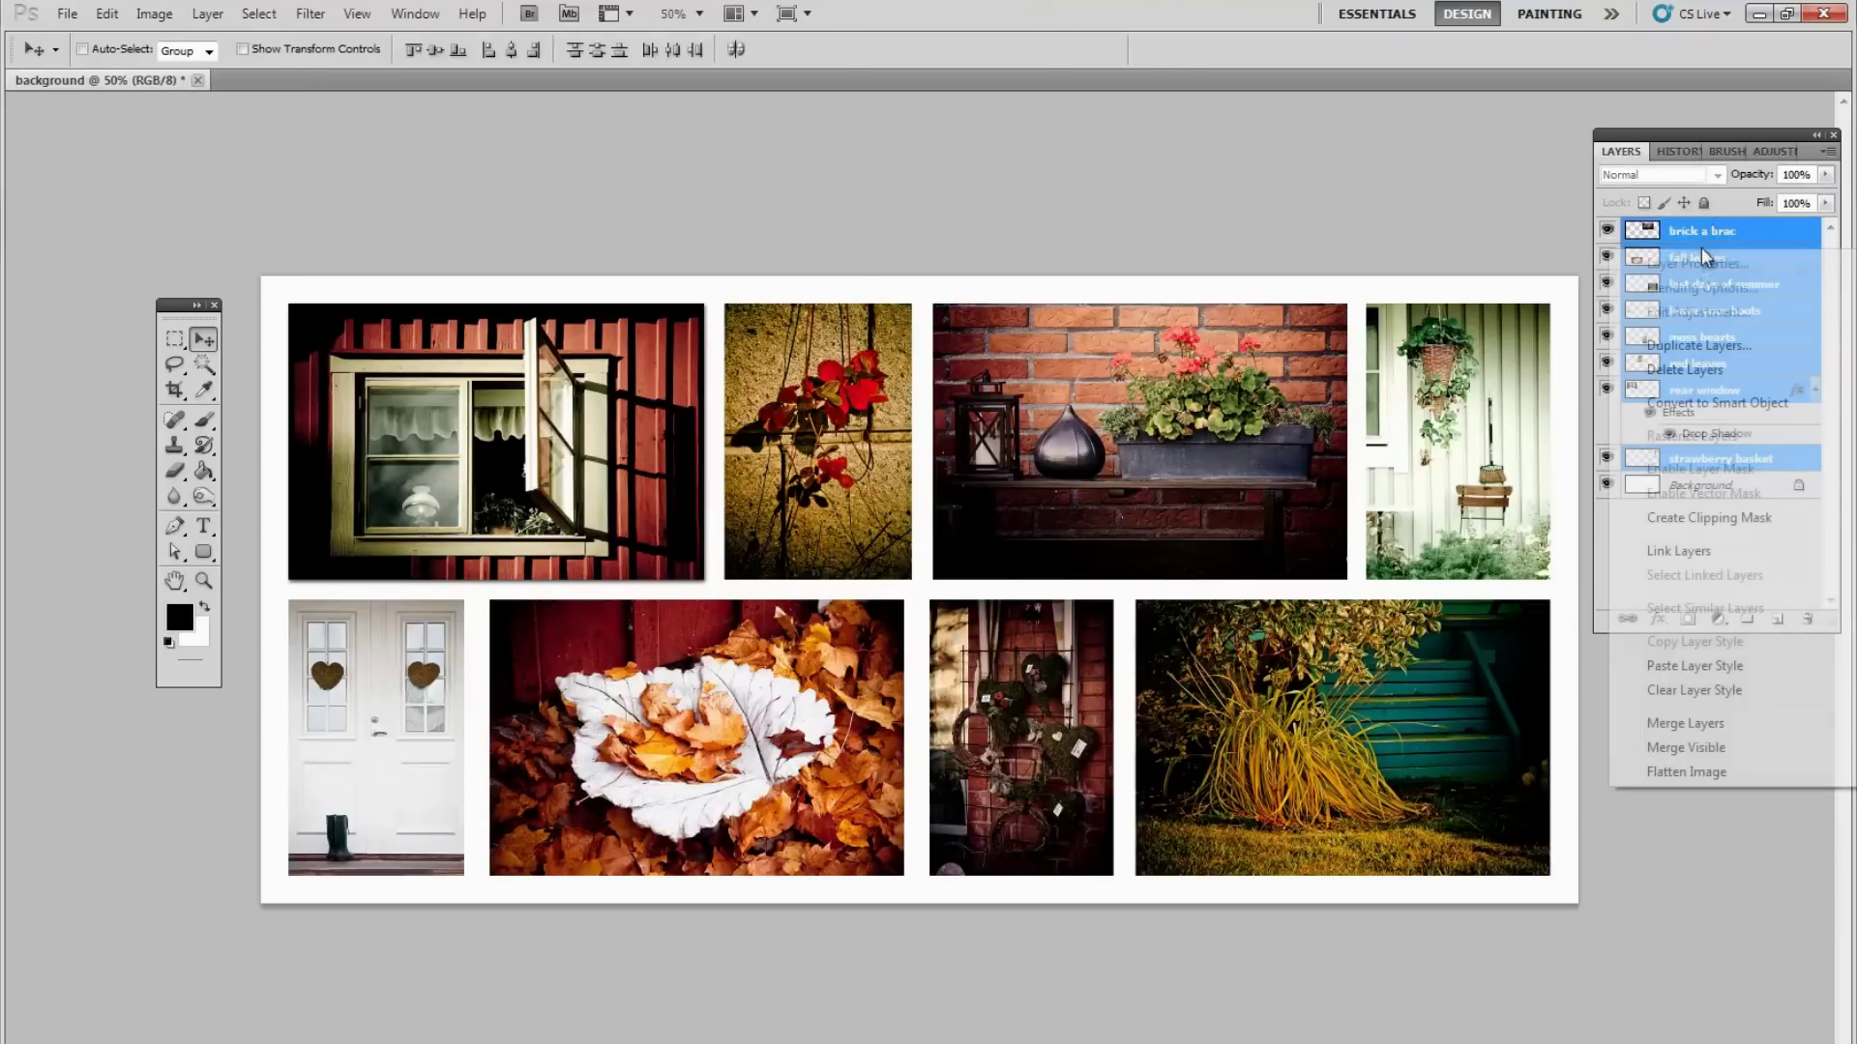
left_click(1691, 667)
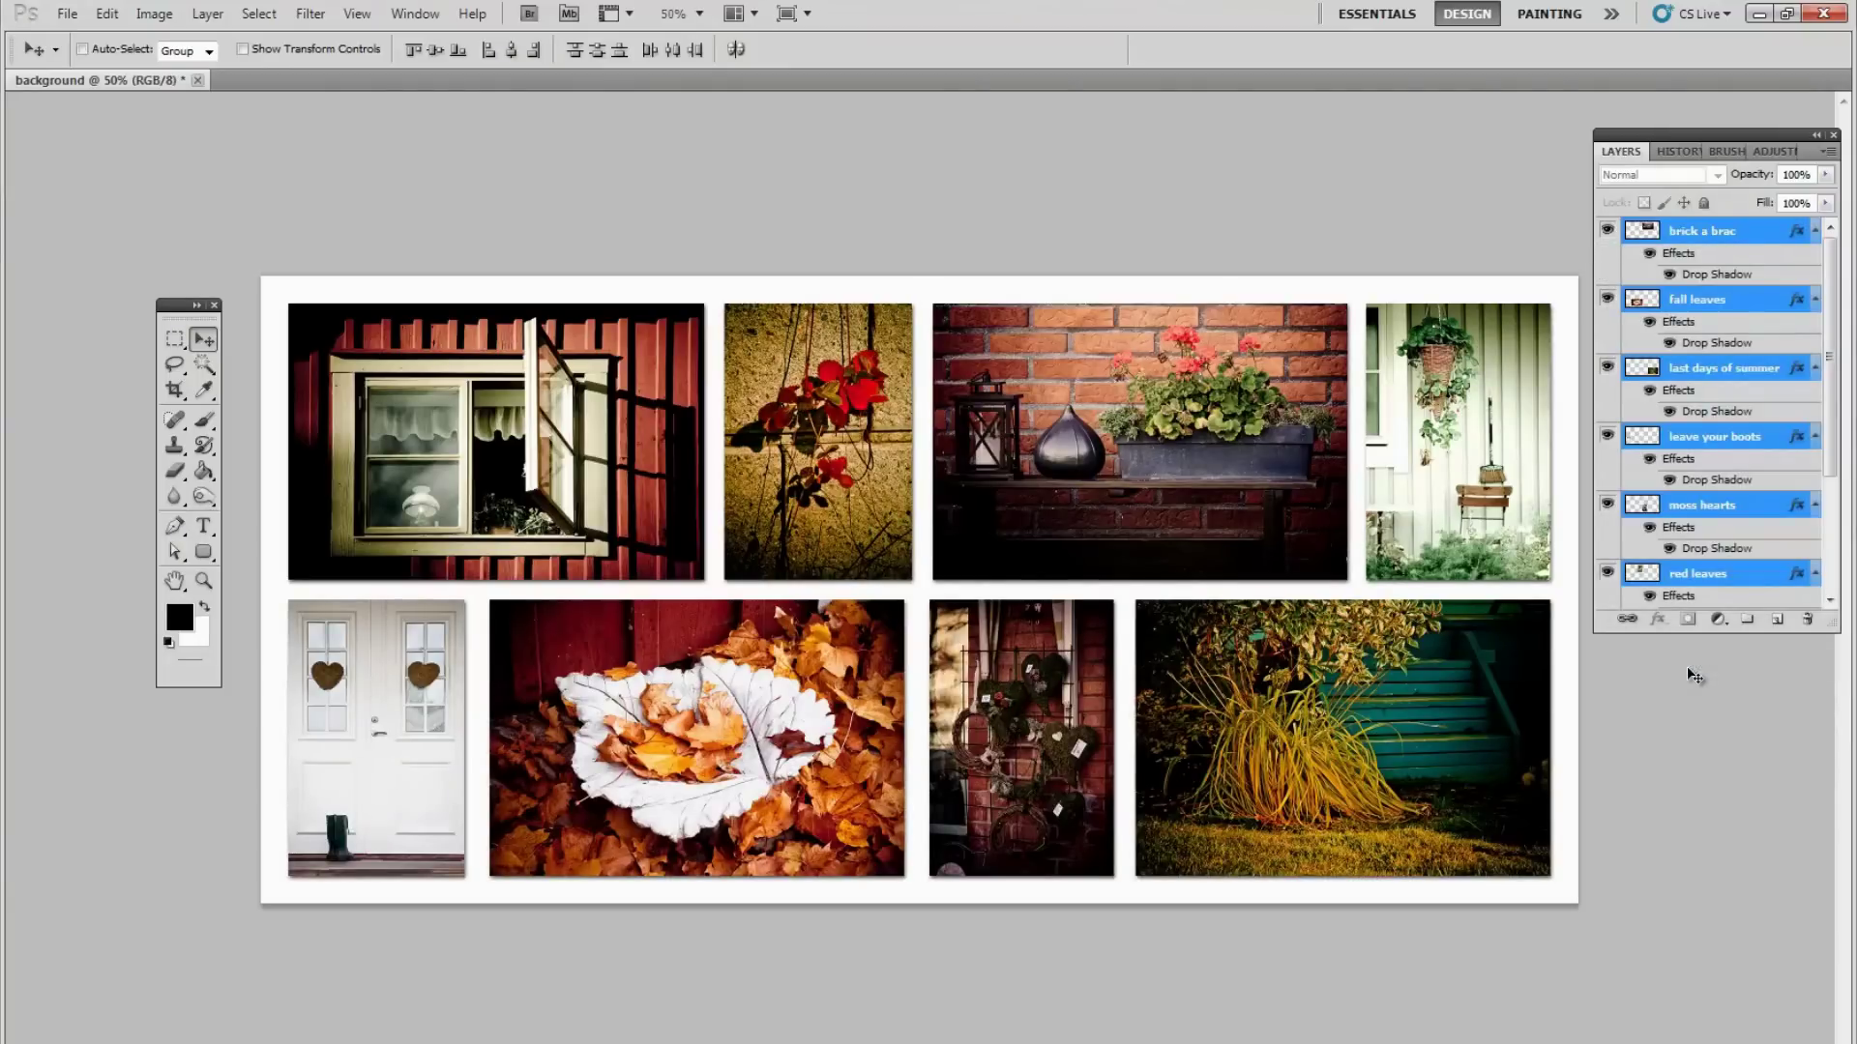
Bring the Background layer into view in the layer list and select it
left_click_drag(1633, 146, 1624, 135)
left_click_drag(1829, 396, 1828, 522)
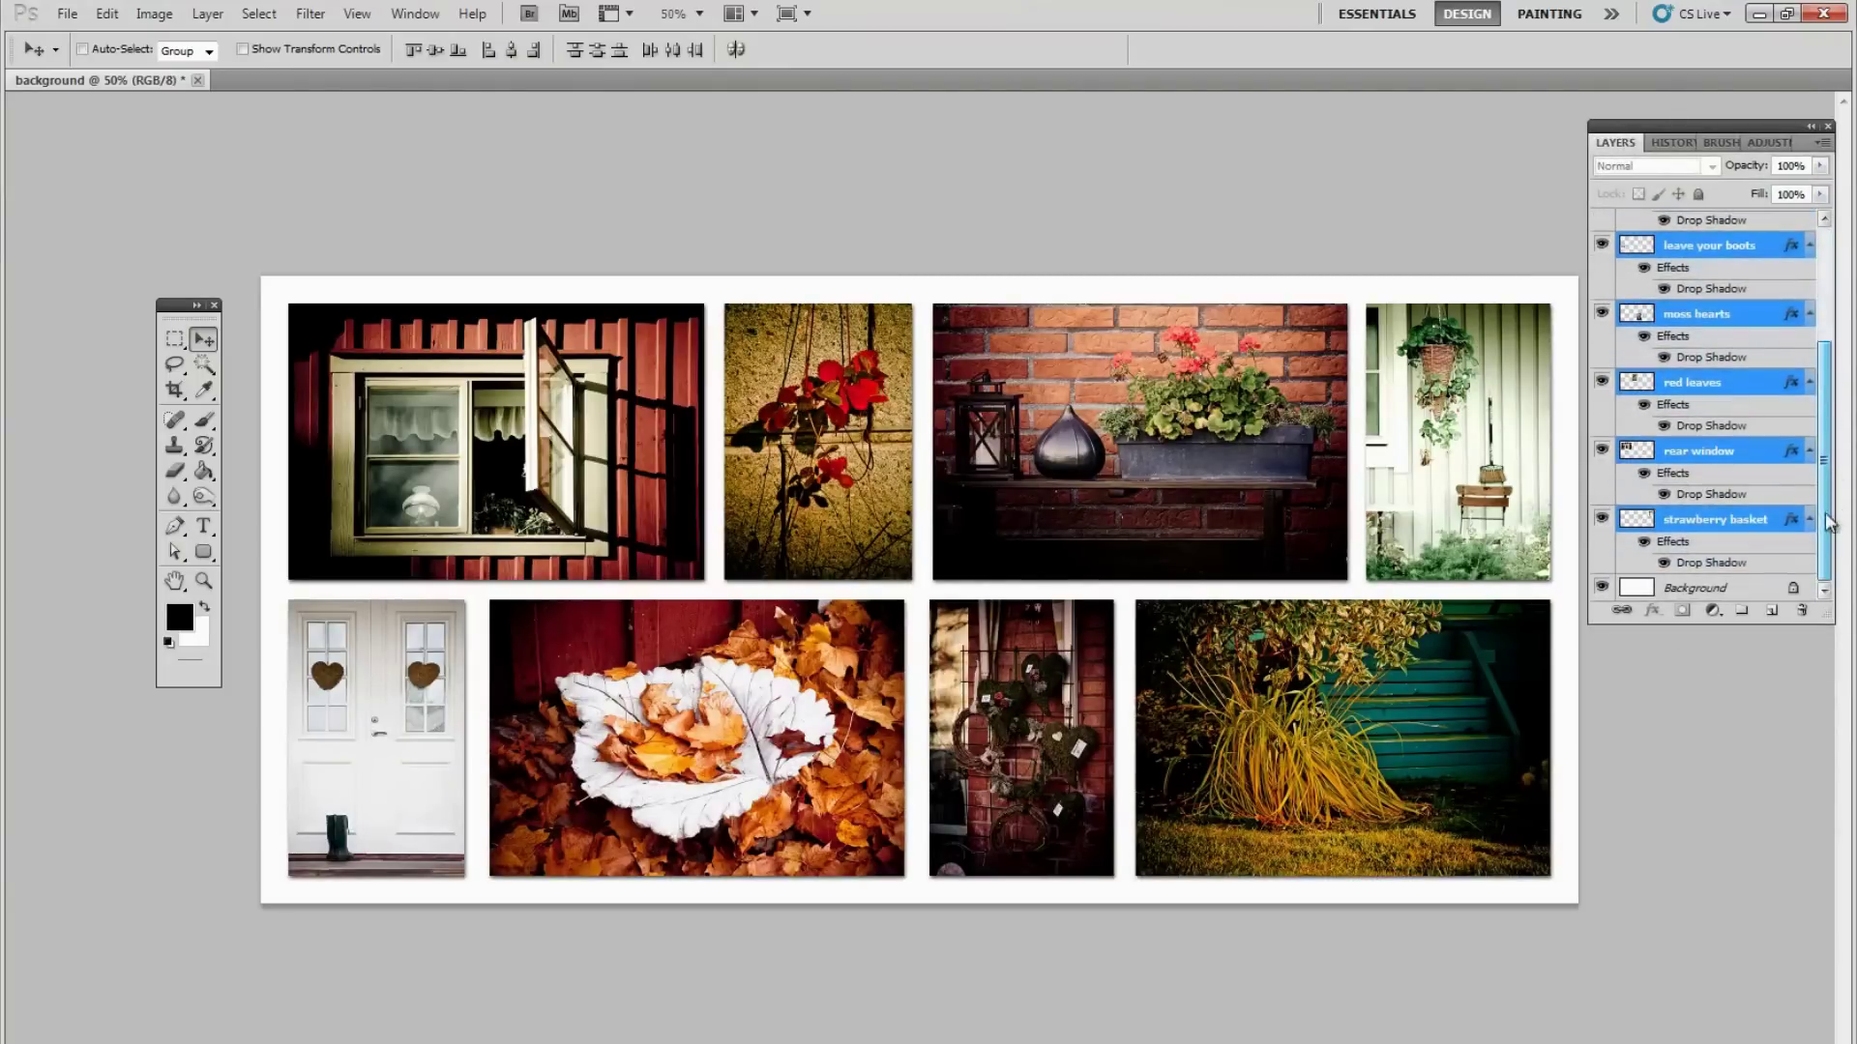
left_click(1707, 587)
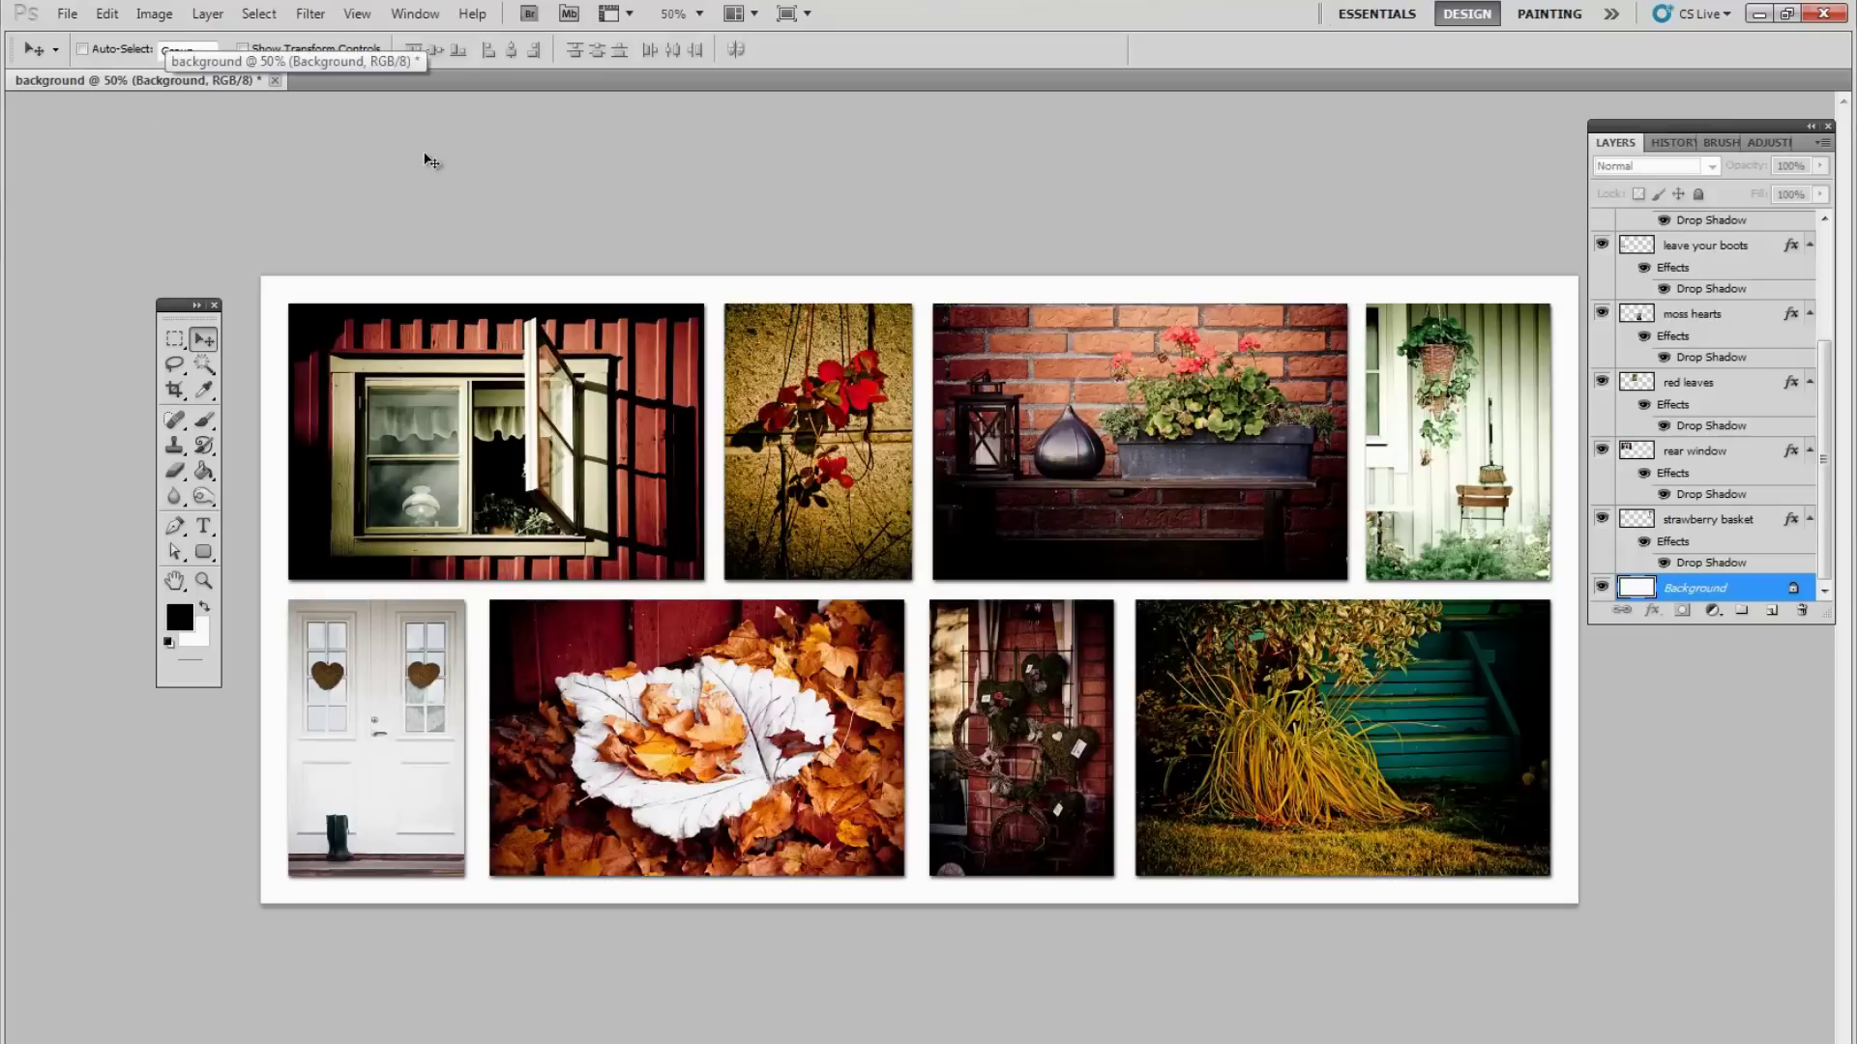
Enlarge the canvas by 2 px with a black extension colour
left_click(154, 13)
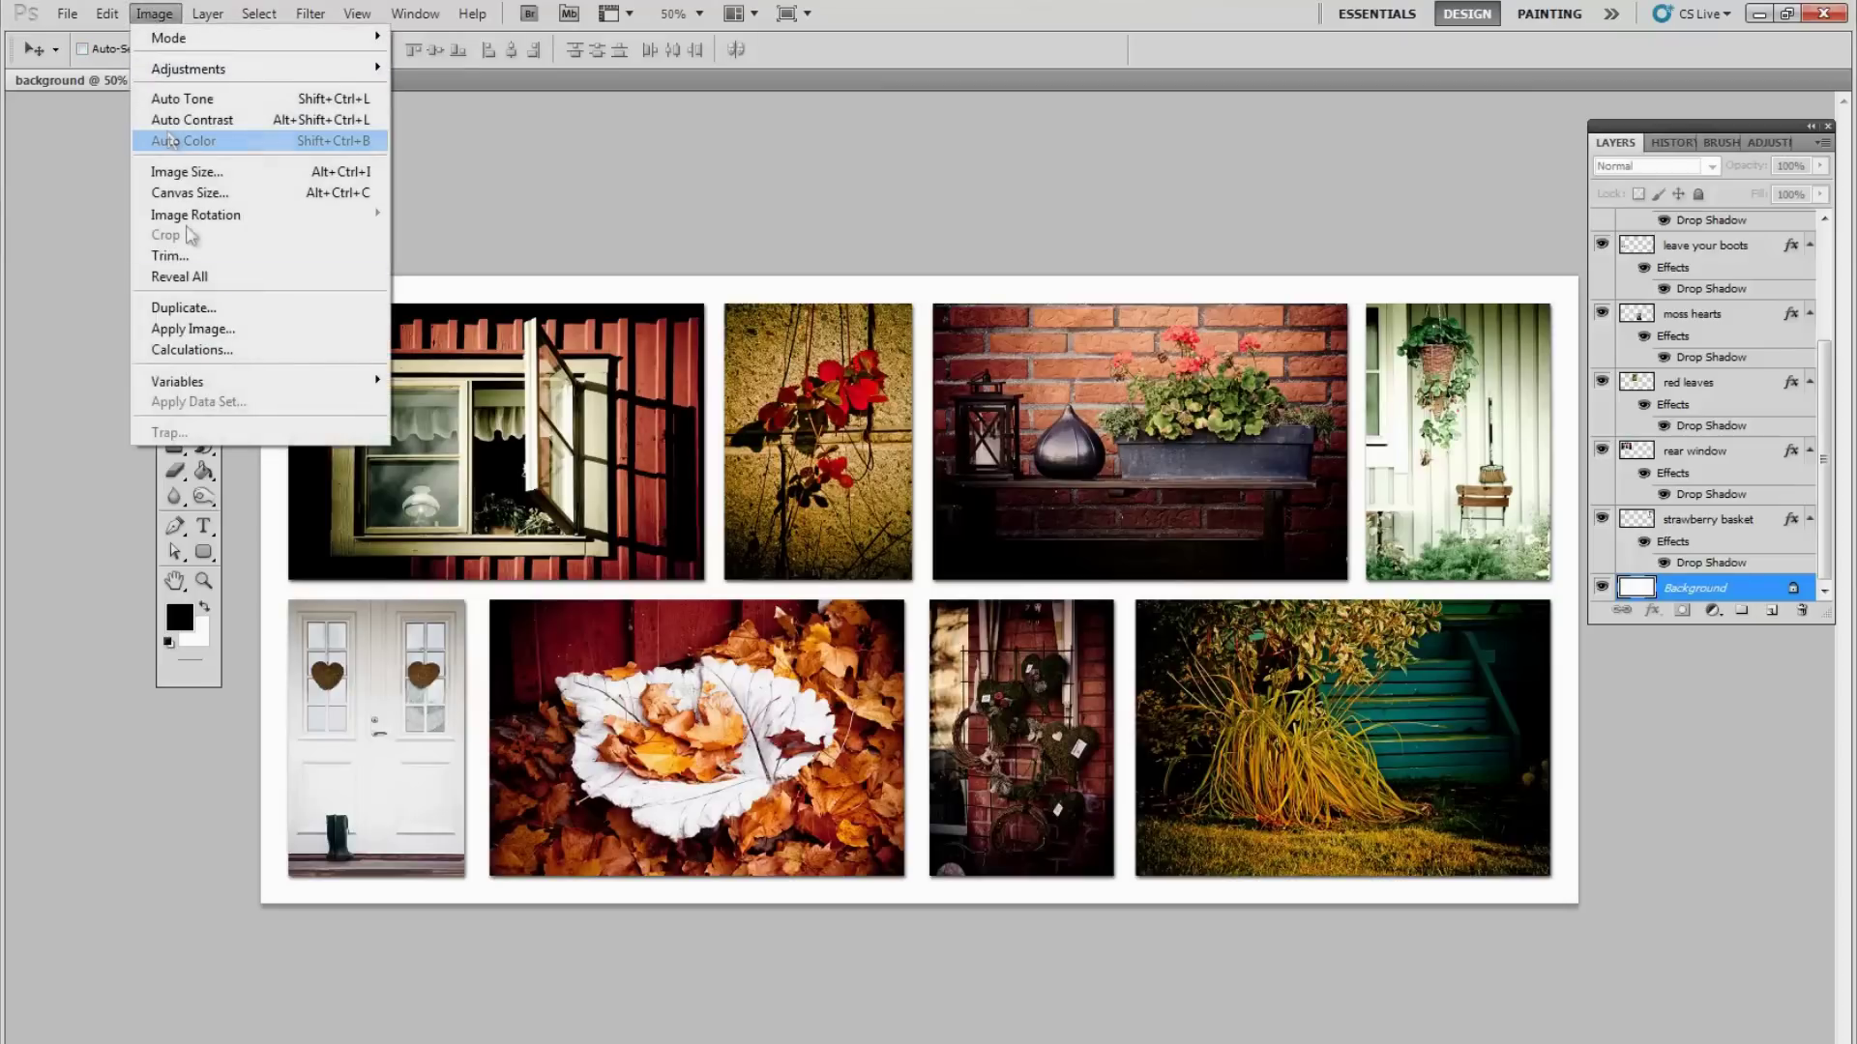
left_click(191, 194)
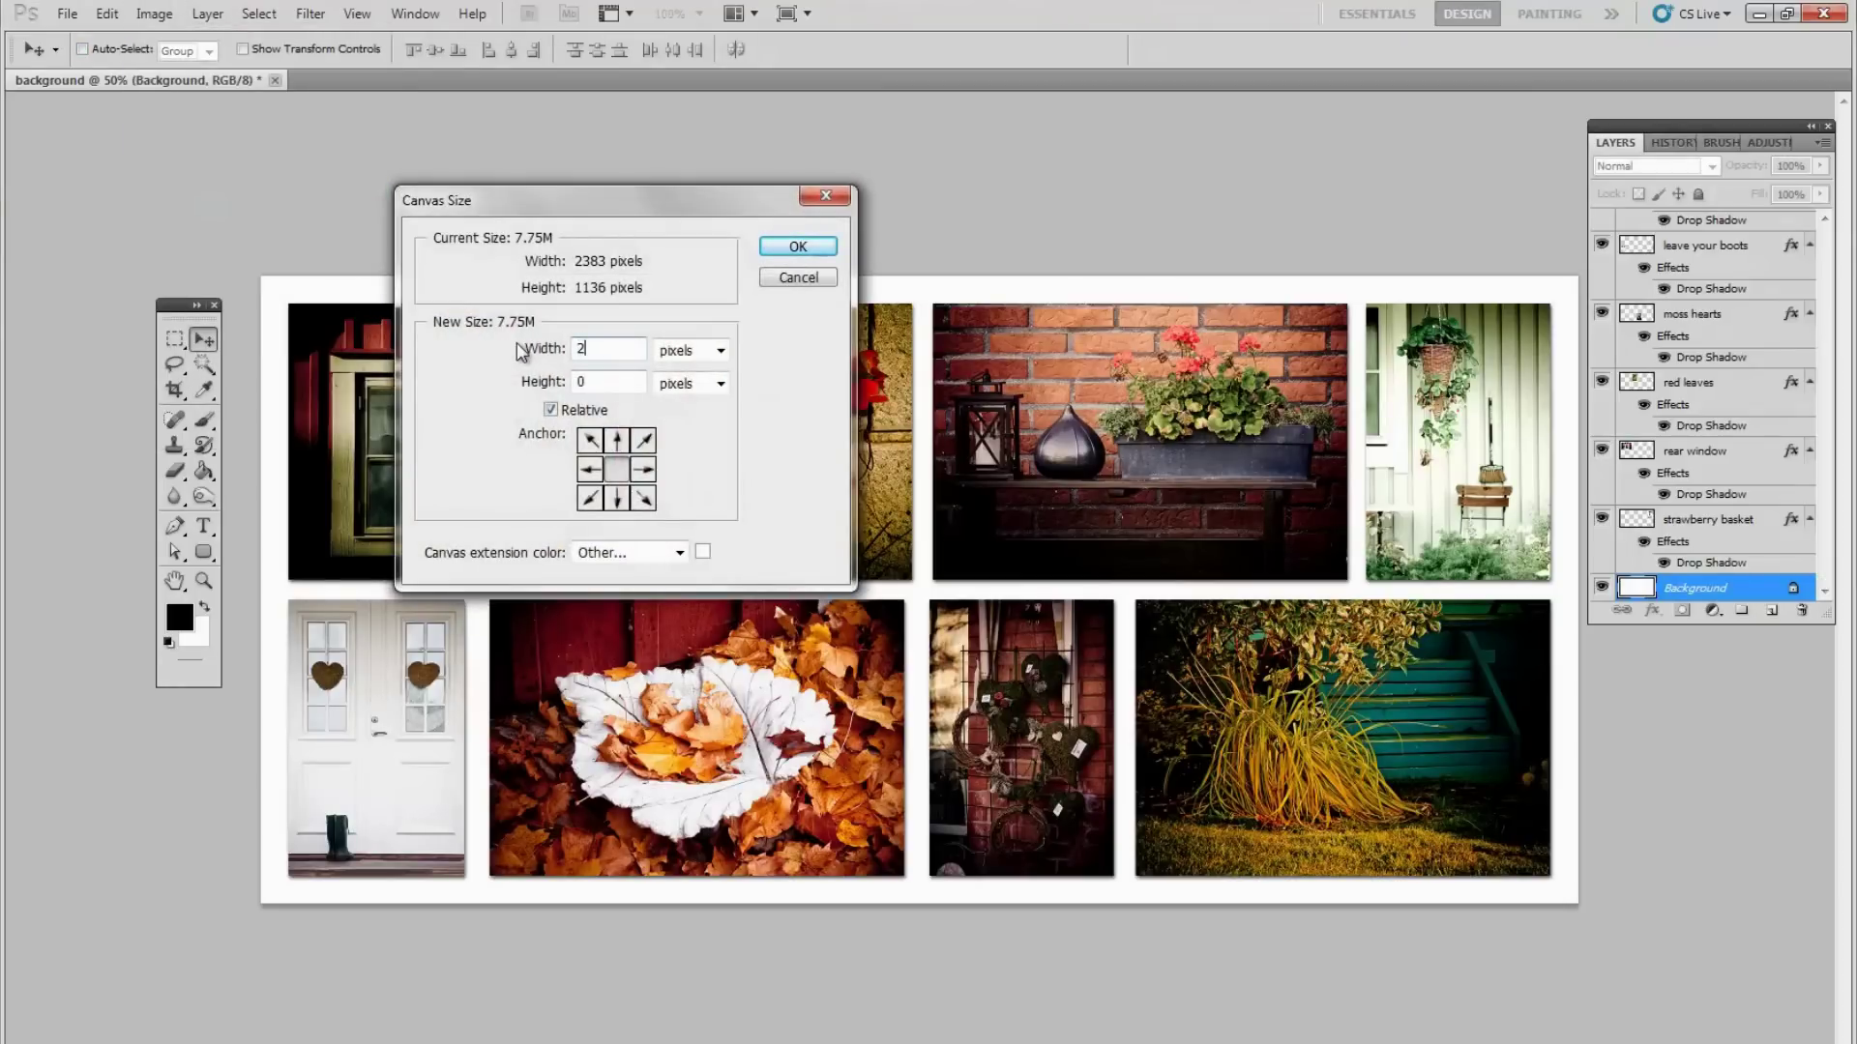
key("Tab")
type("2")
left_click(703, 552)
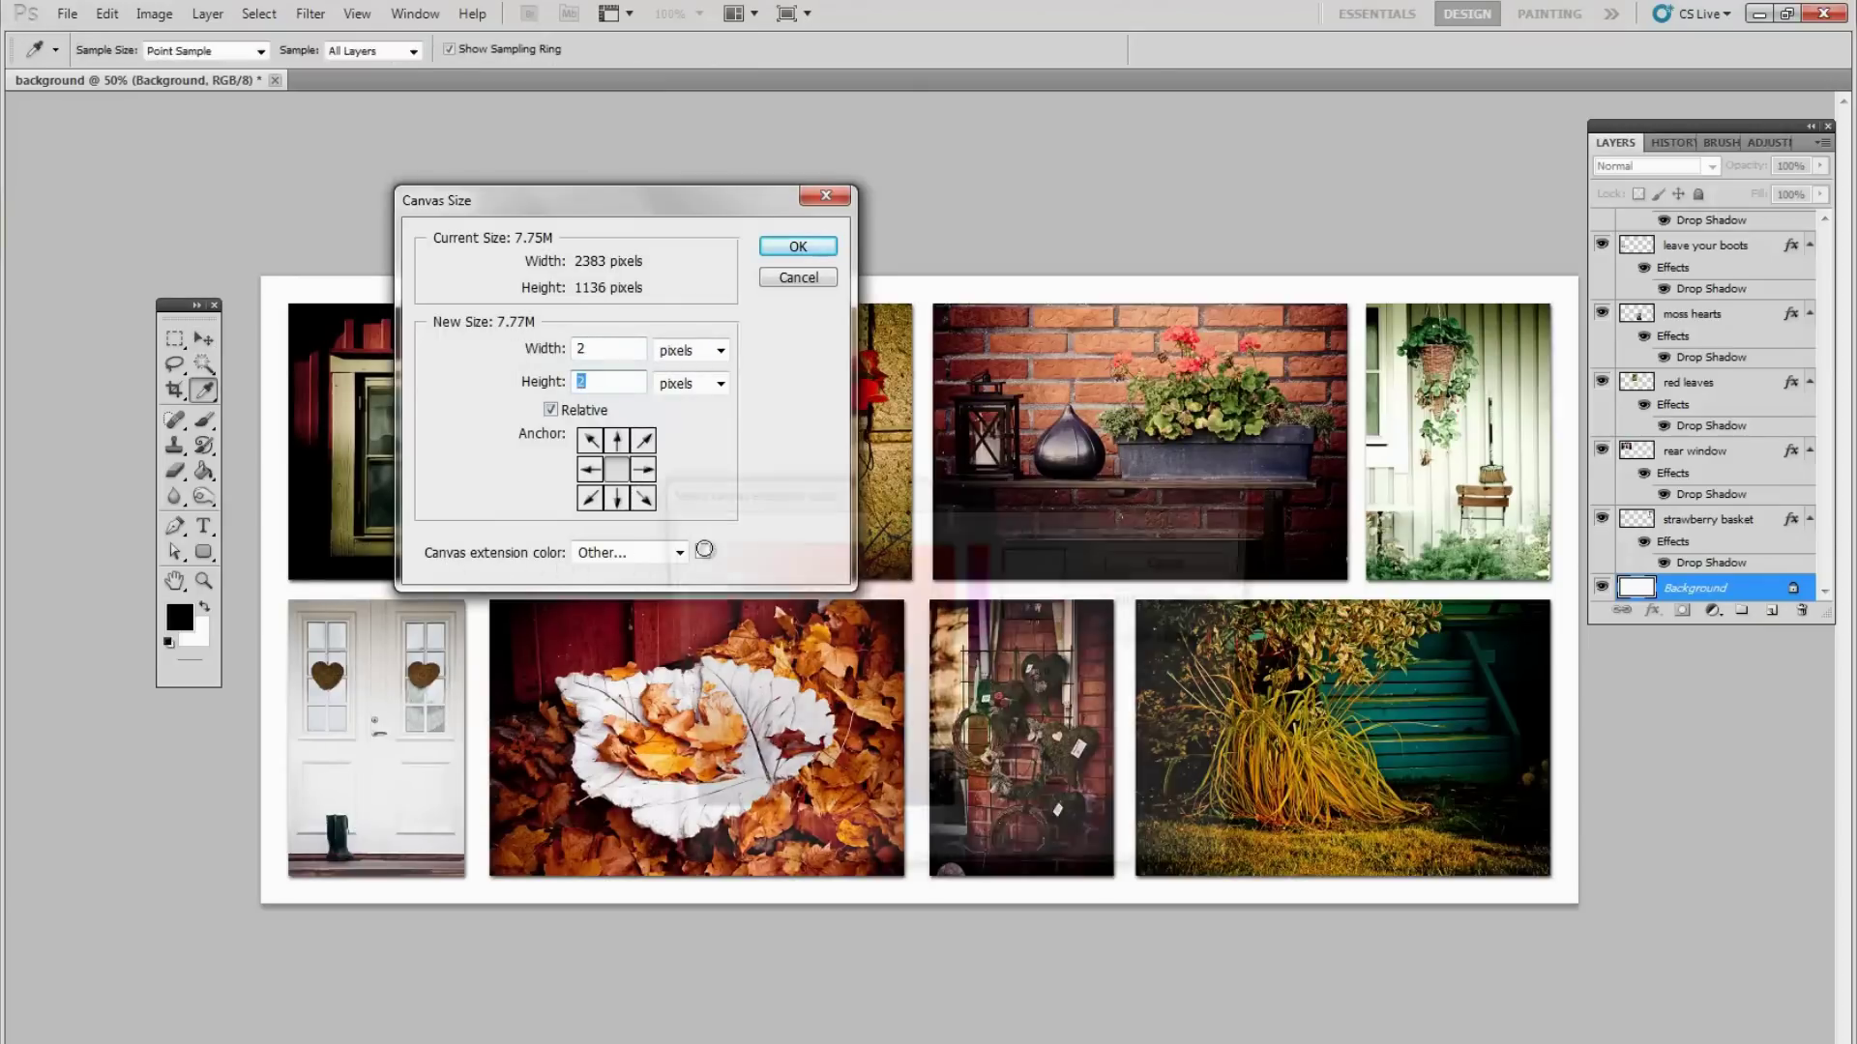
mouse_move(696, 600)
left_mouse_down()
mouse_move(677, 754)
mouse_move(639, 848)
left_mouse_up()
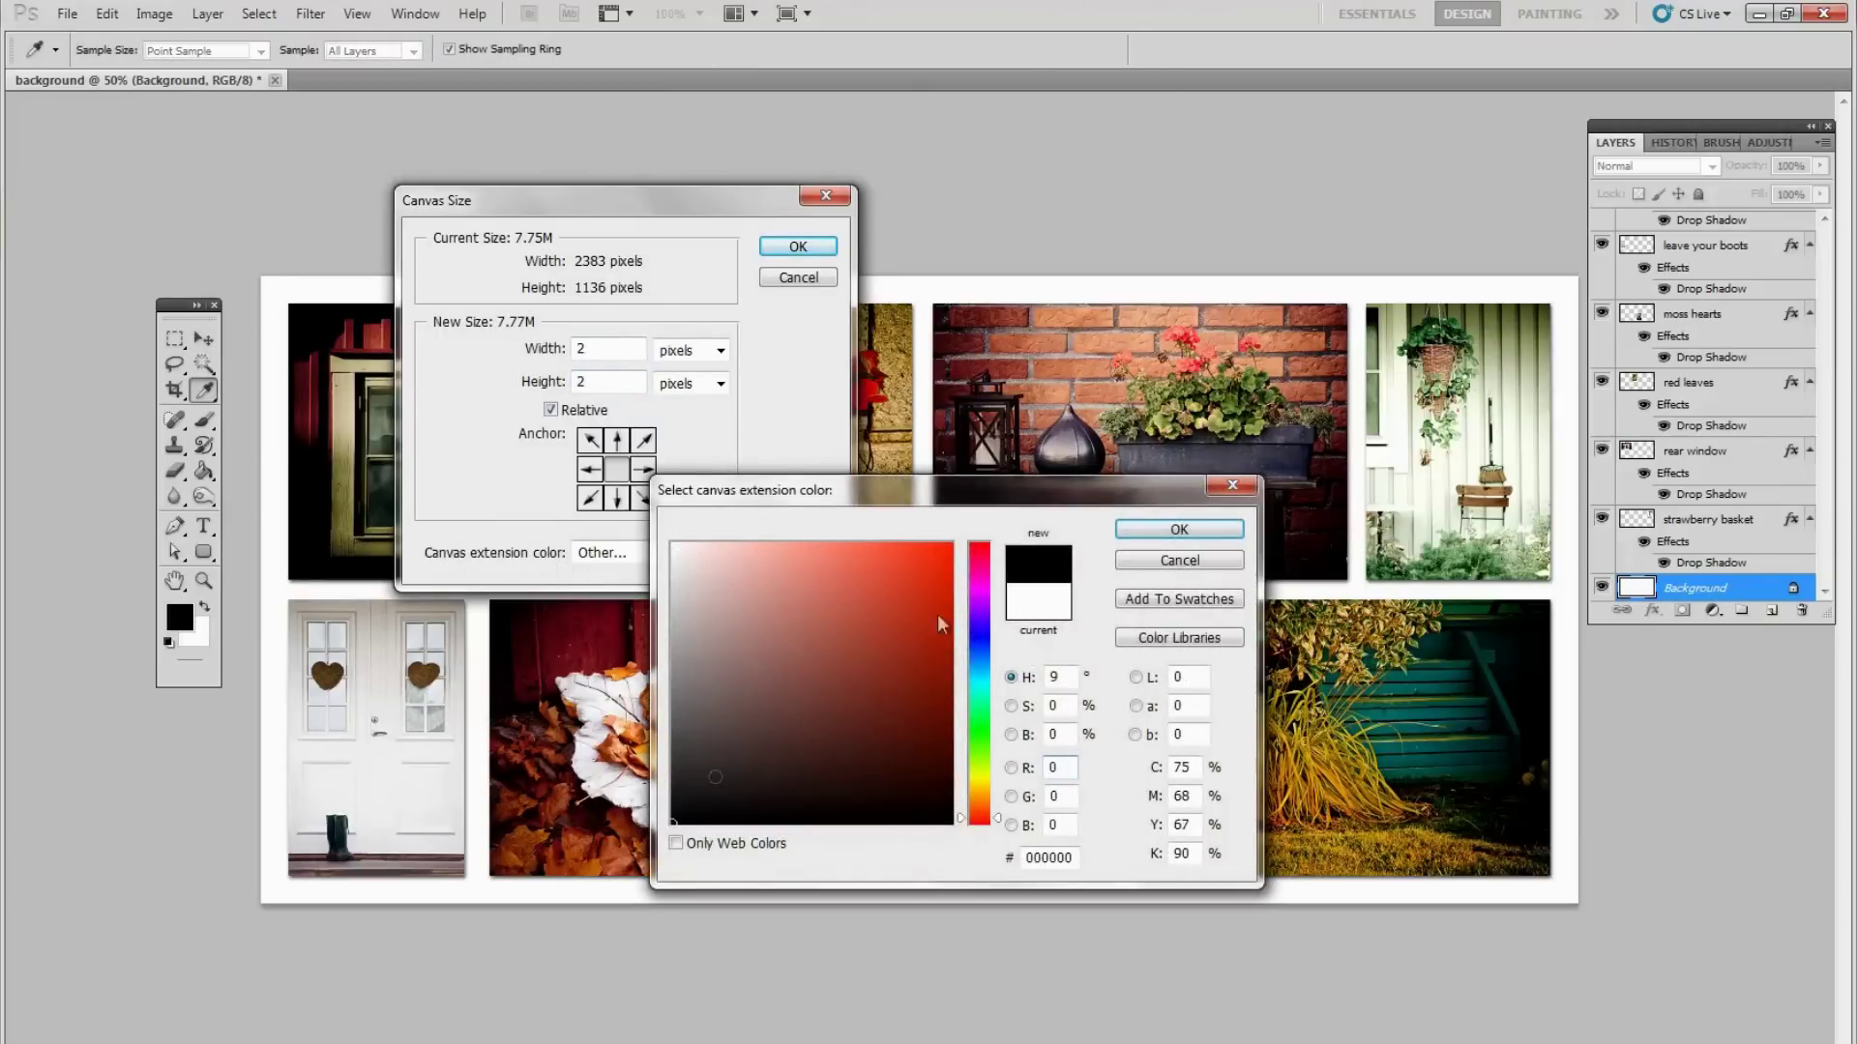
left_click(1143, 528)
left_click(798, 246)
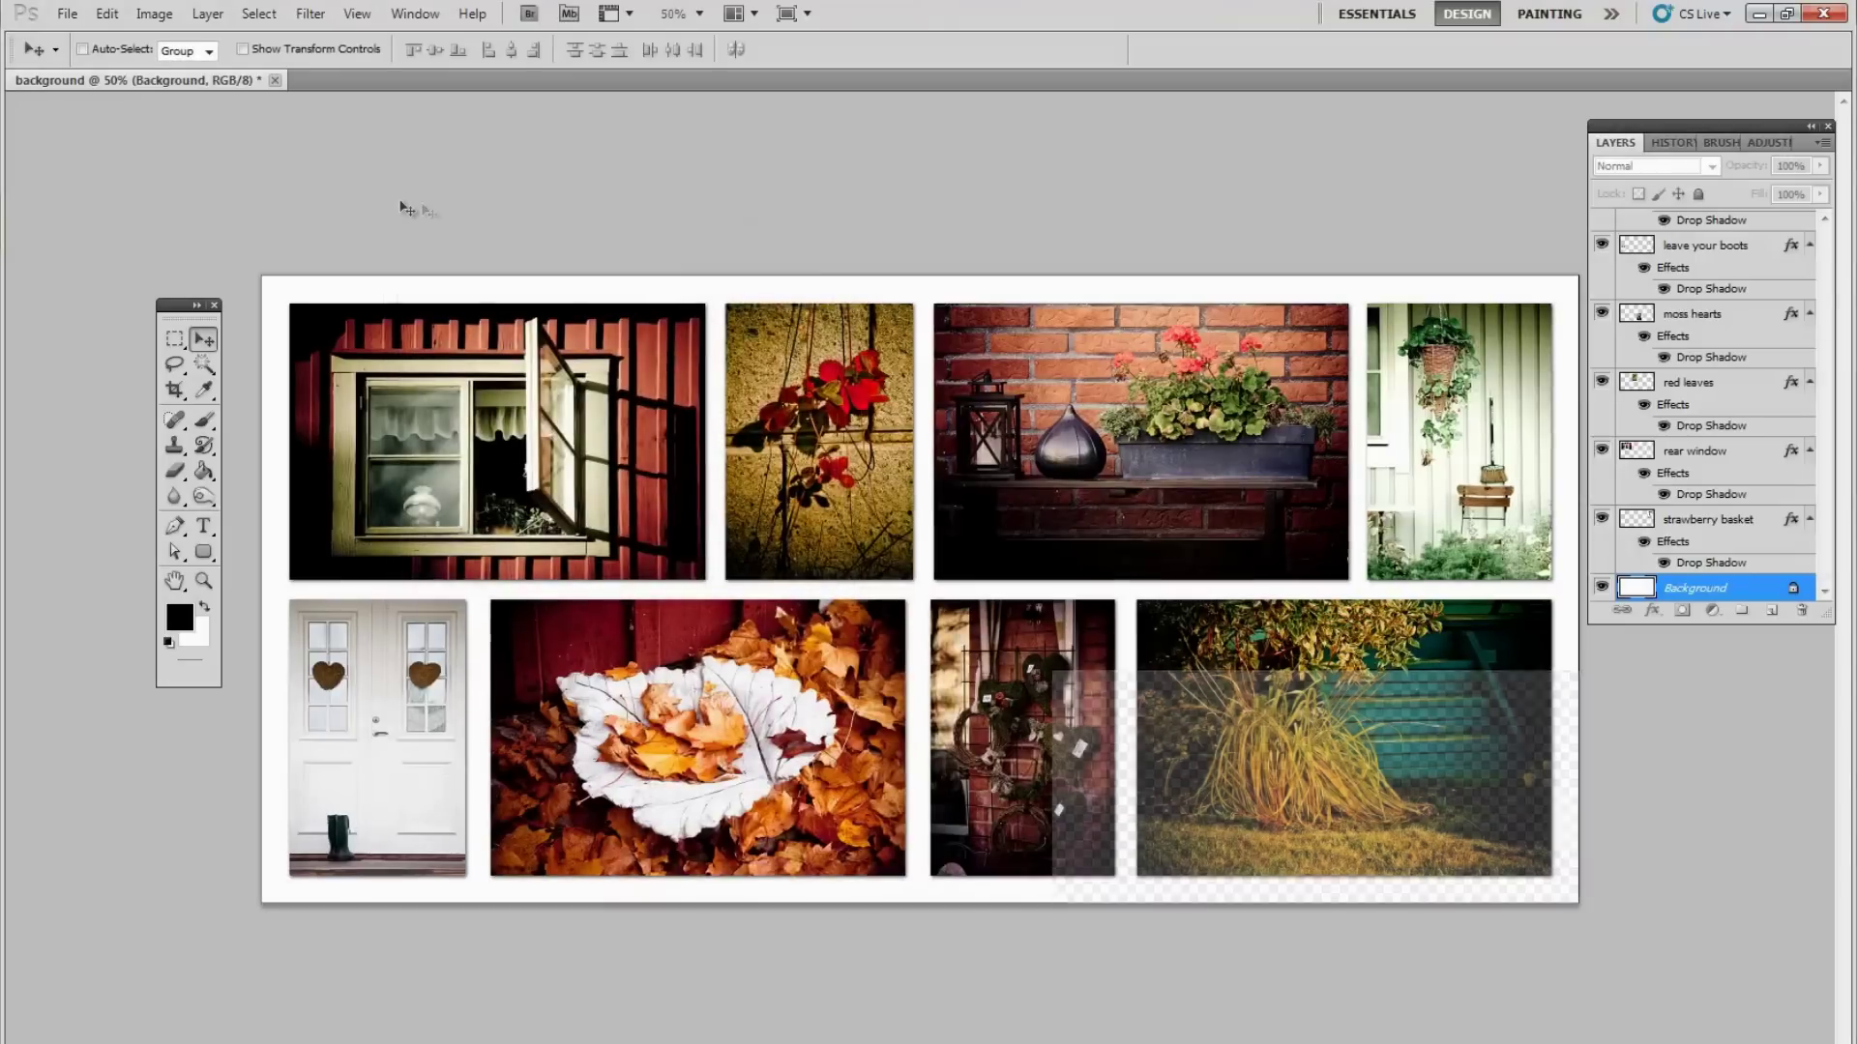
Undo the 2 px black canvas enlargement, restoring the earlier white background size
key("ctrl+plus")
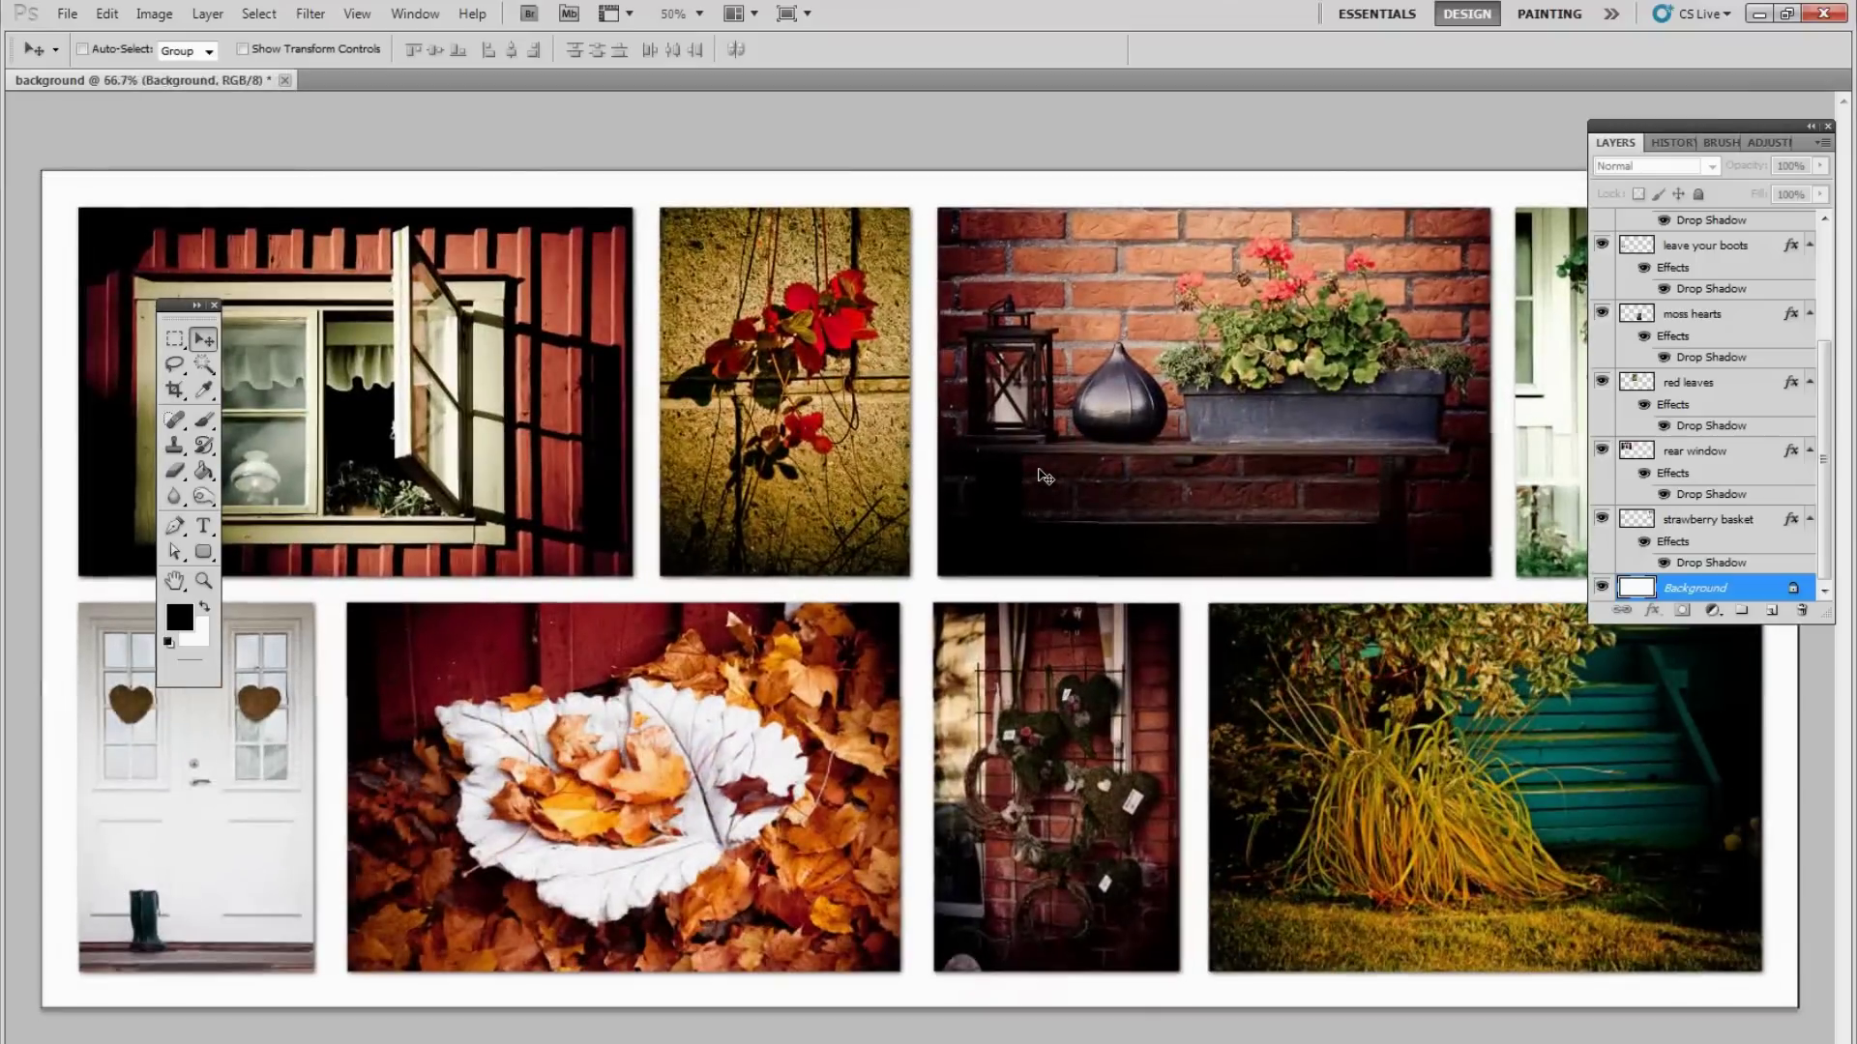
key("ctrl+minus")
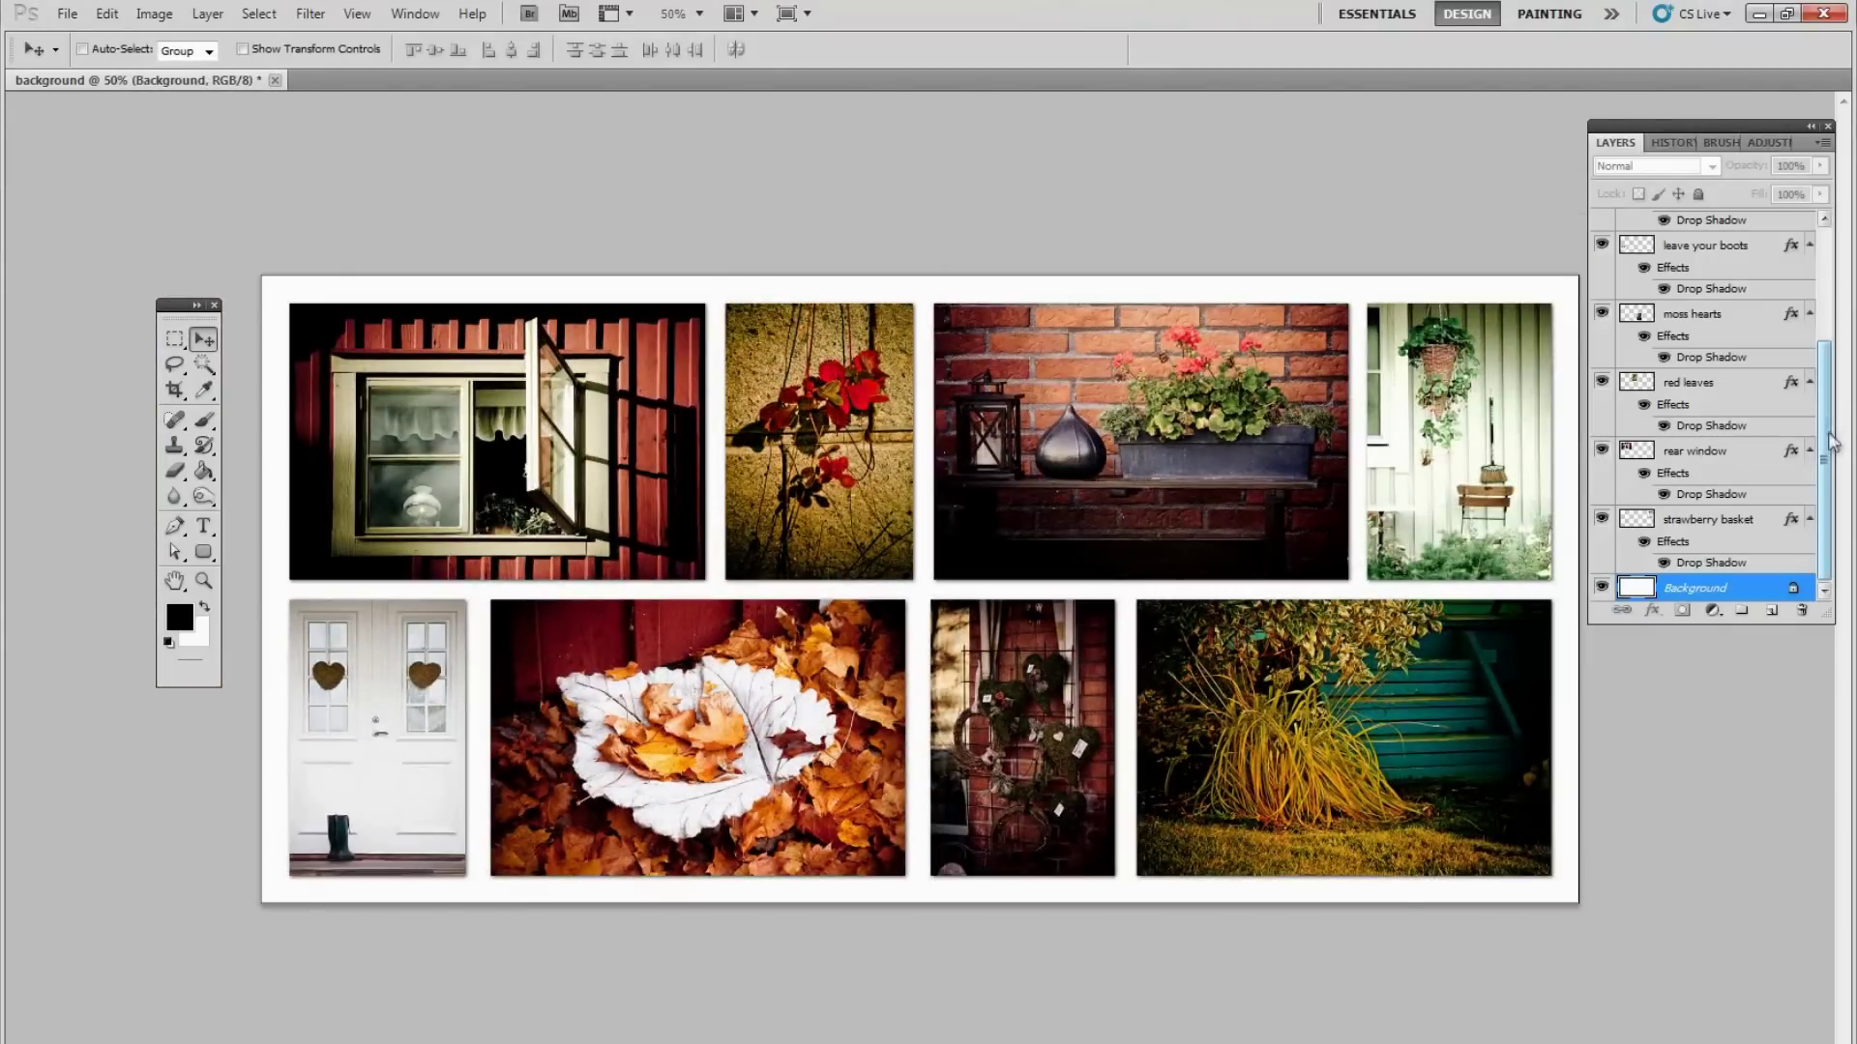
left_click(106, 14)
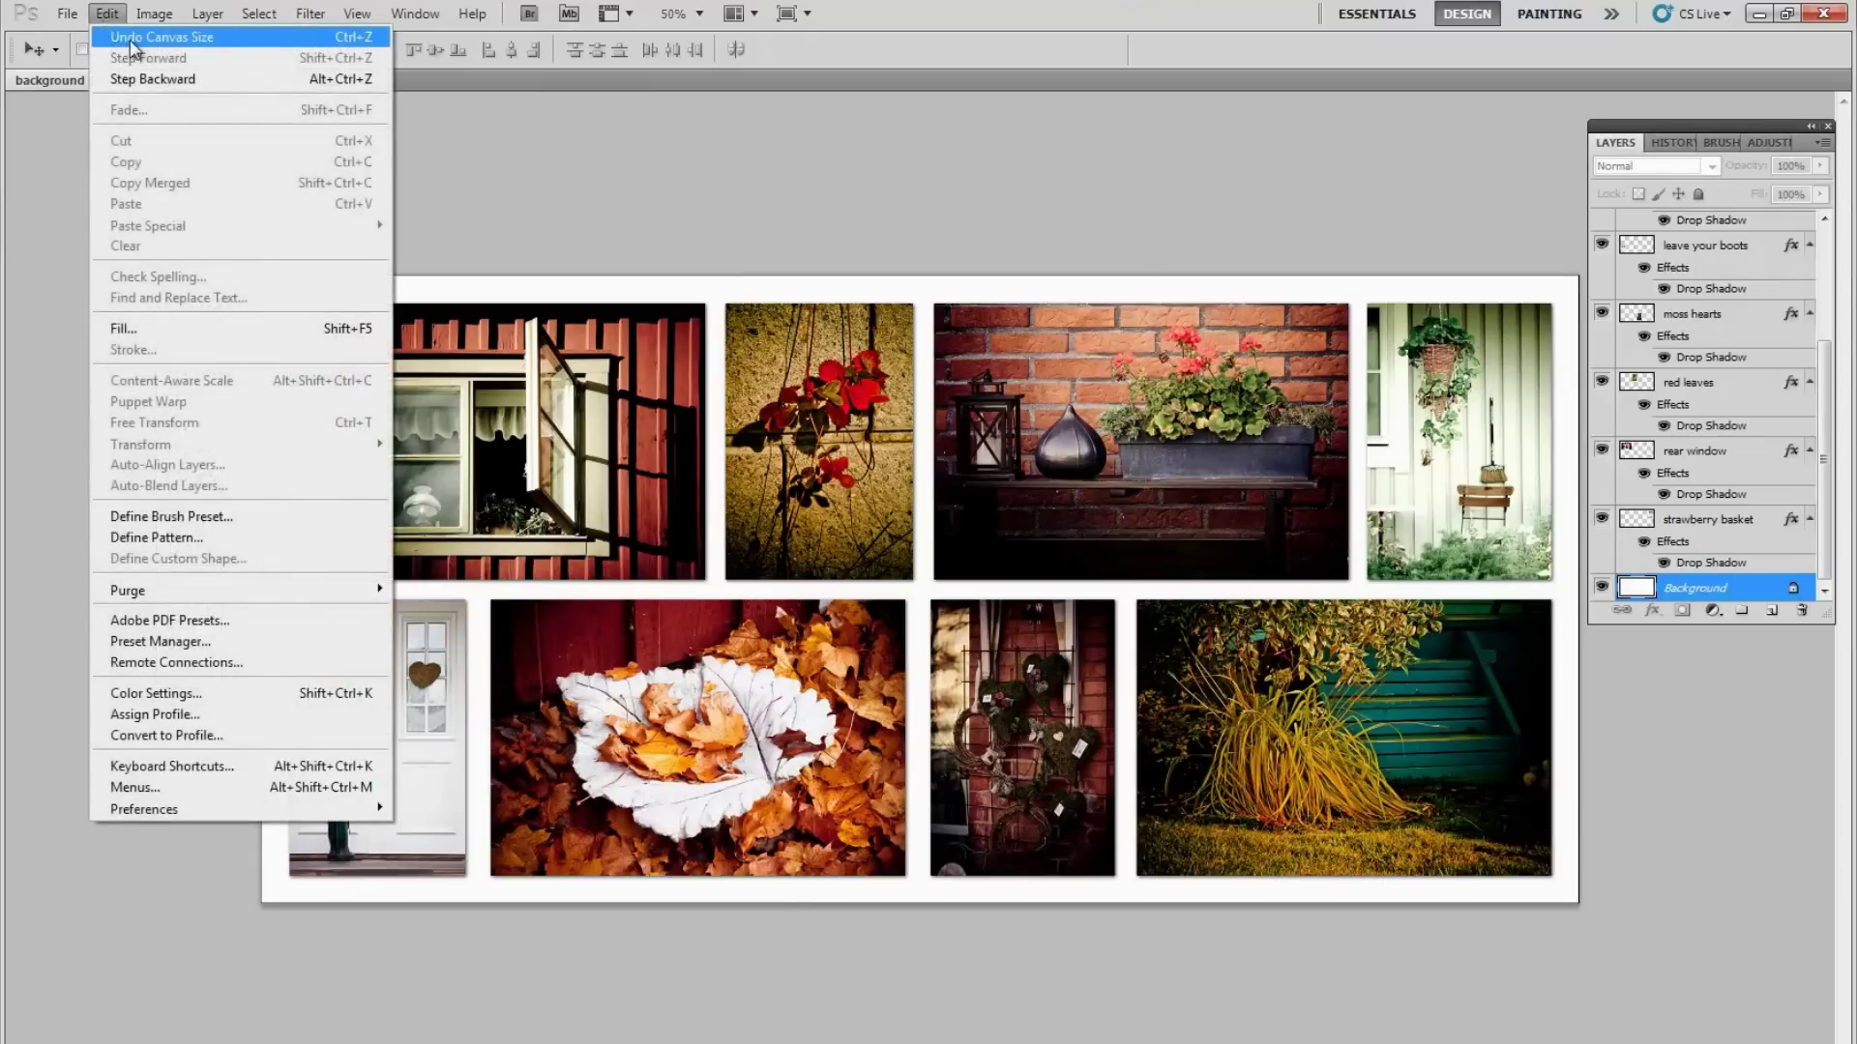
left_click(133, 39)
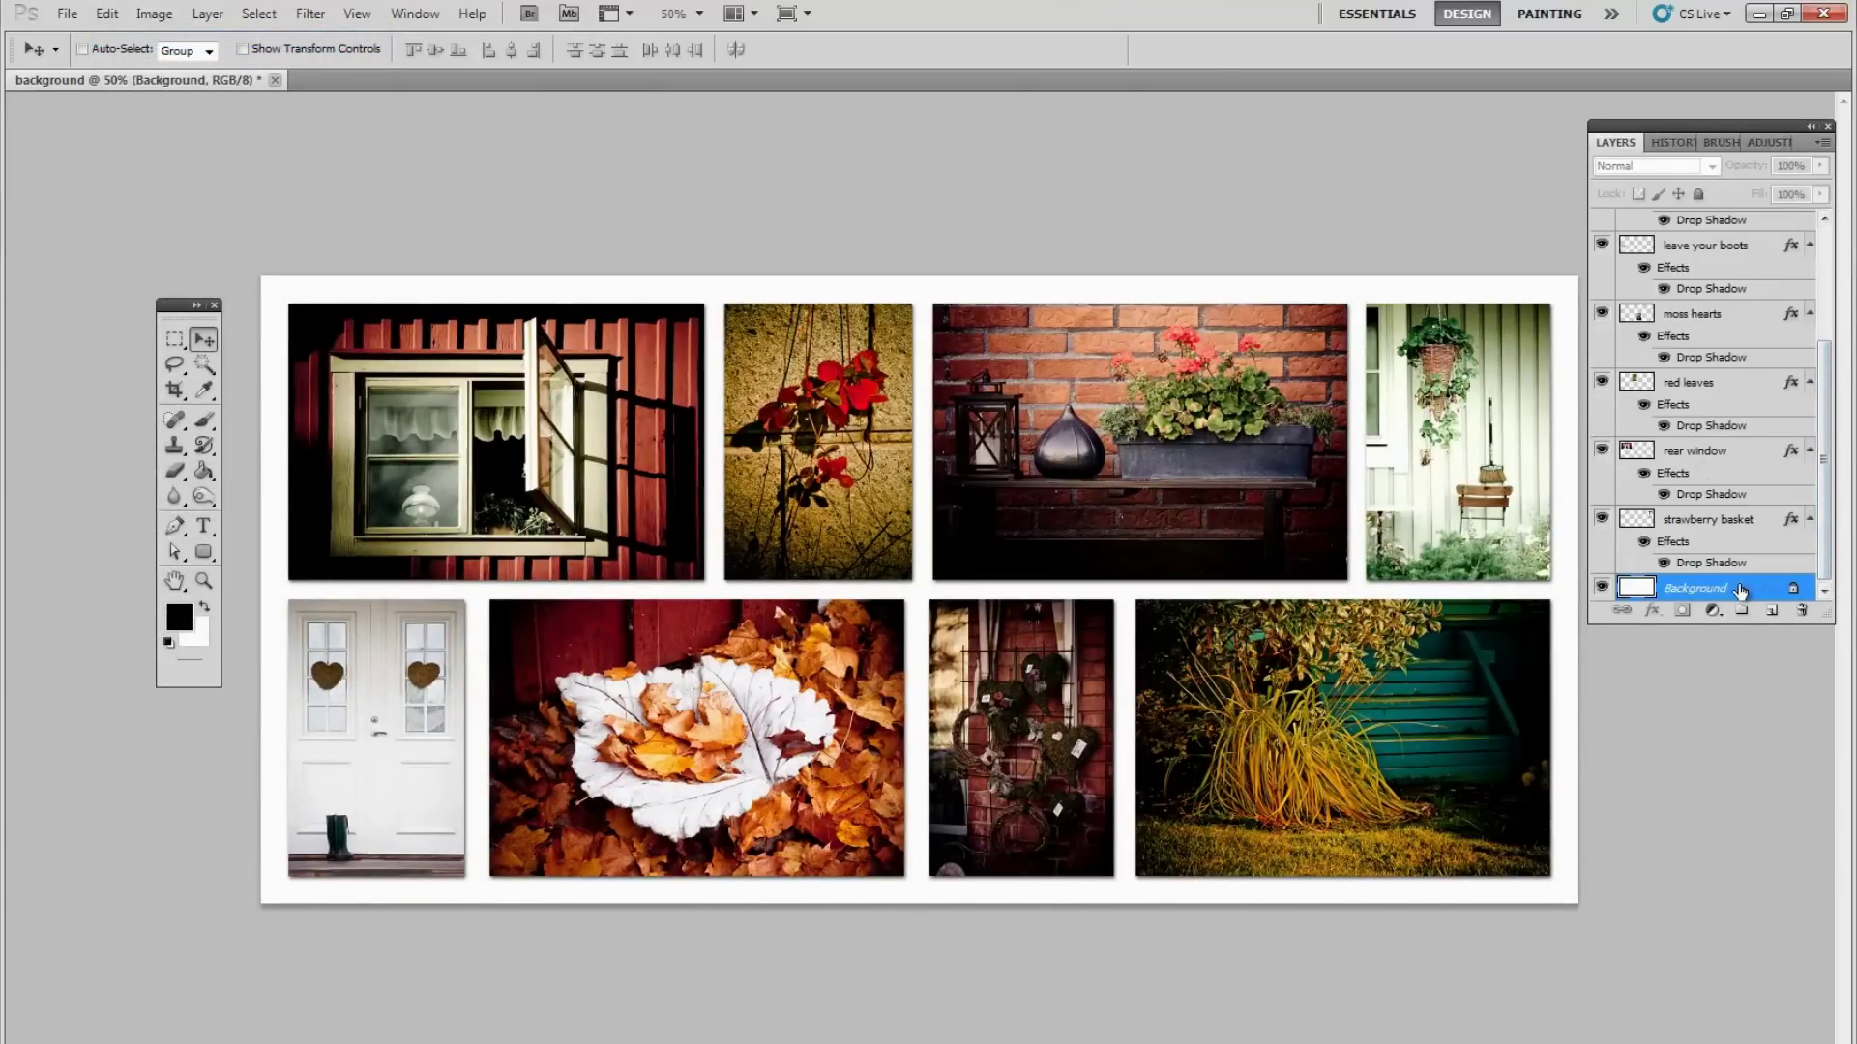
Duplicate the Background layer as Background copy
right_click(1709, 584)
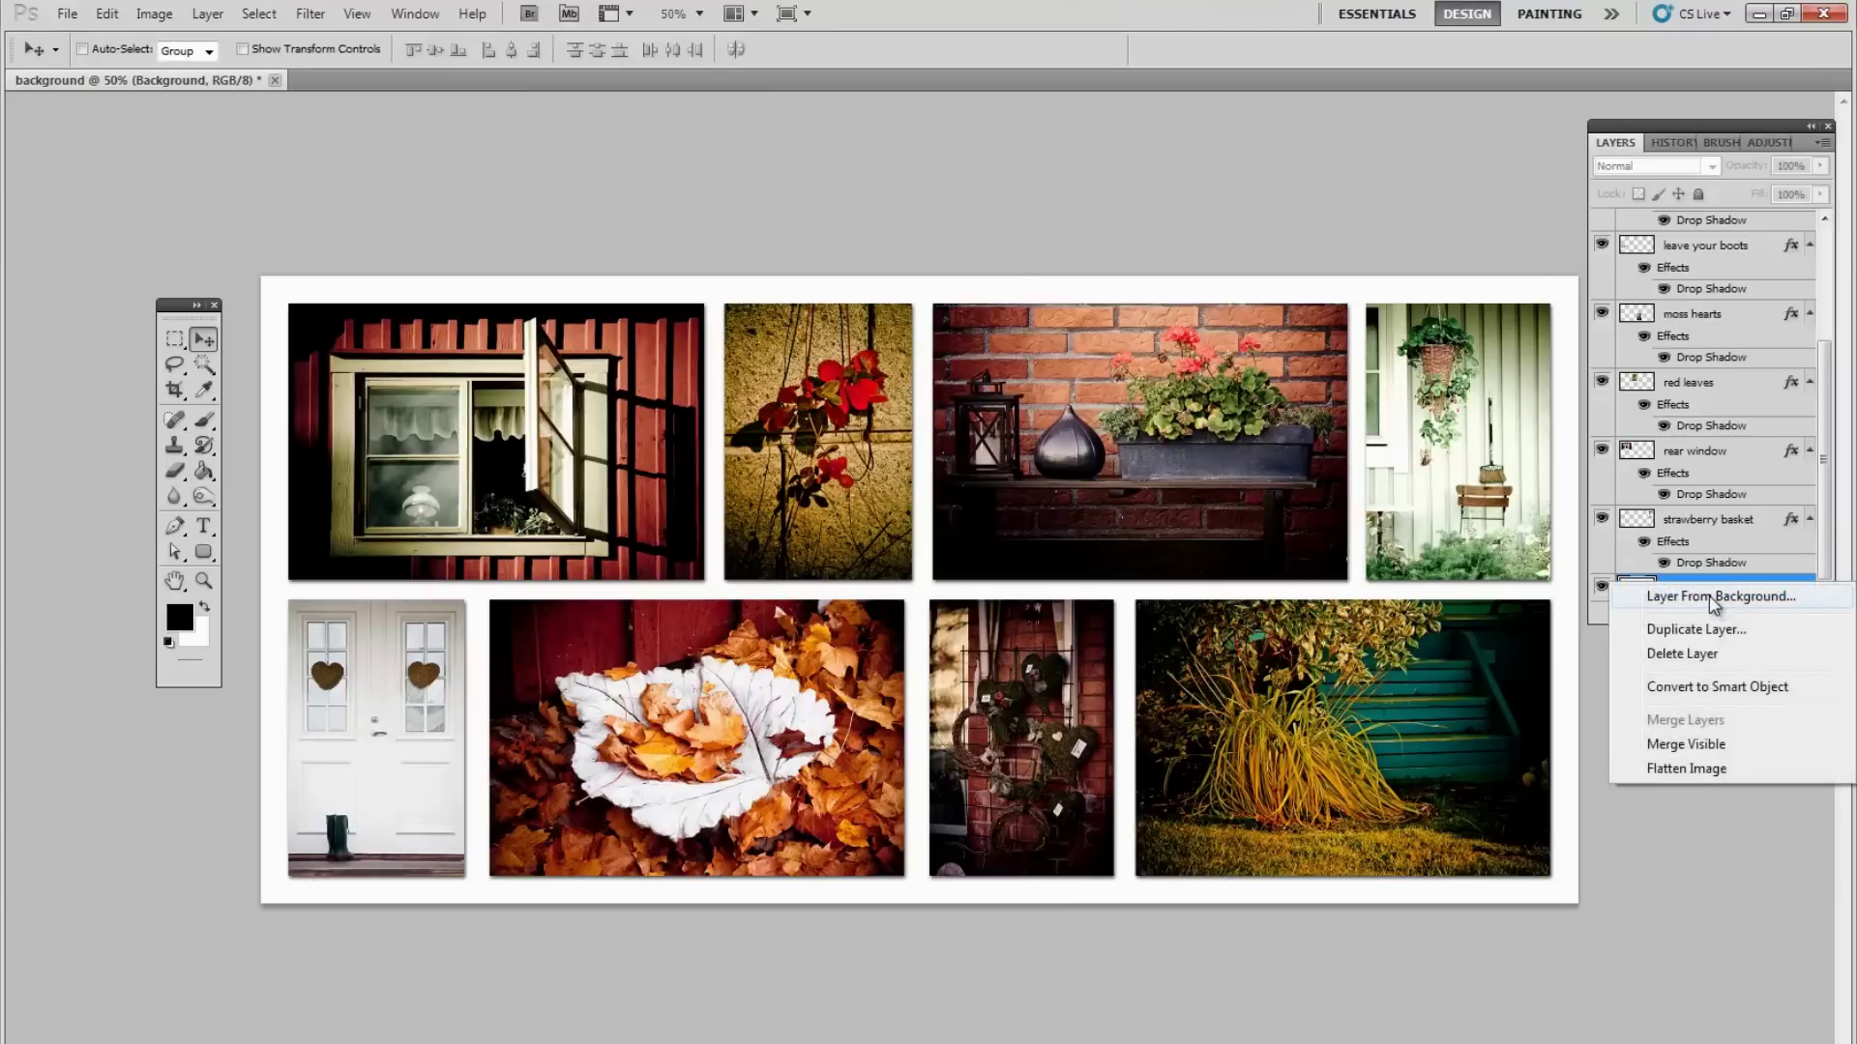
left_click(1700, 630)
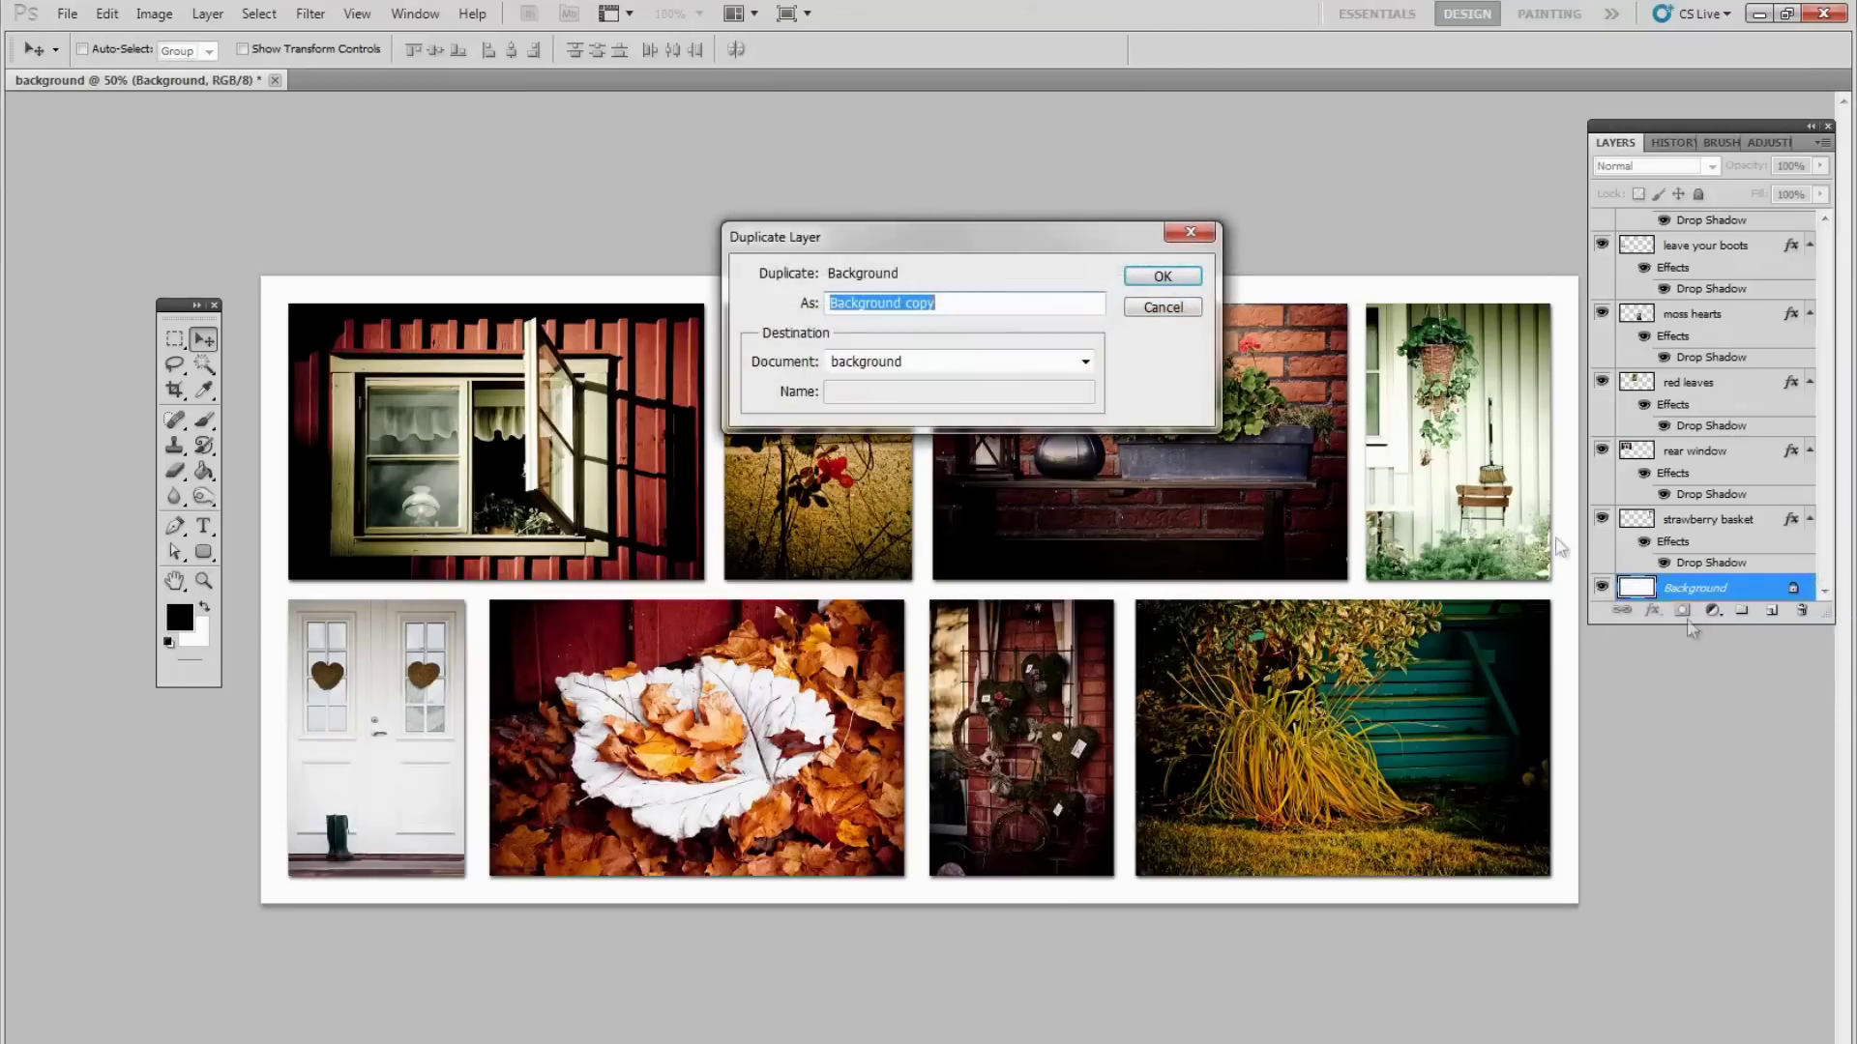
left_click(1160, 278)
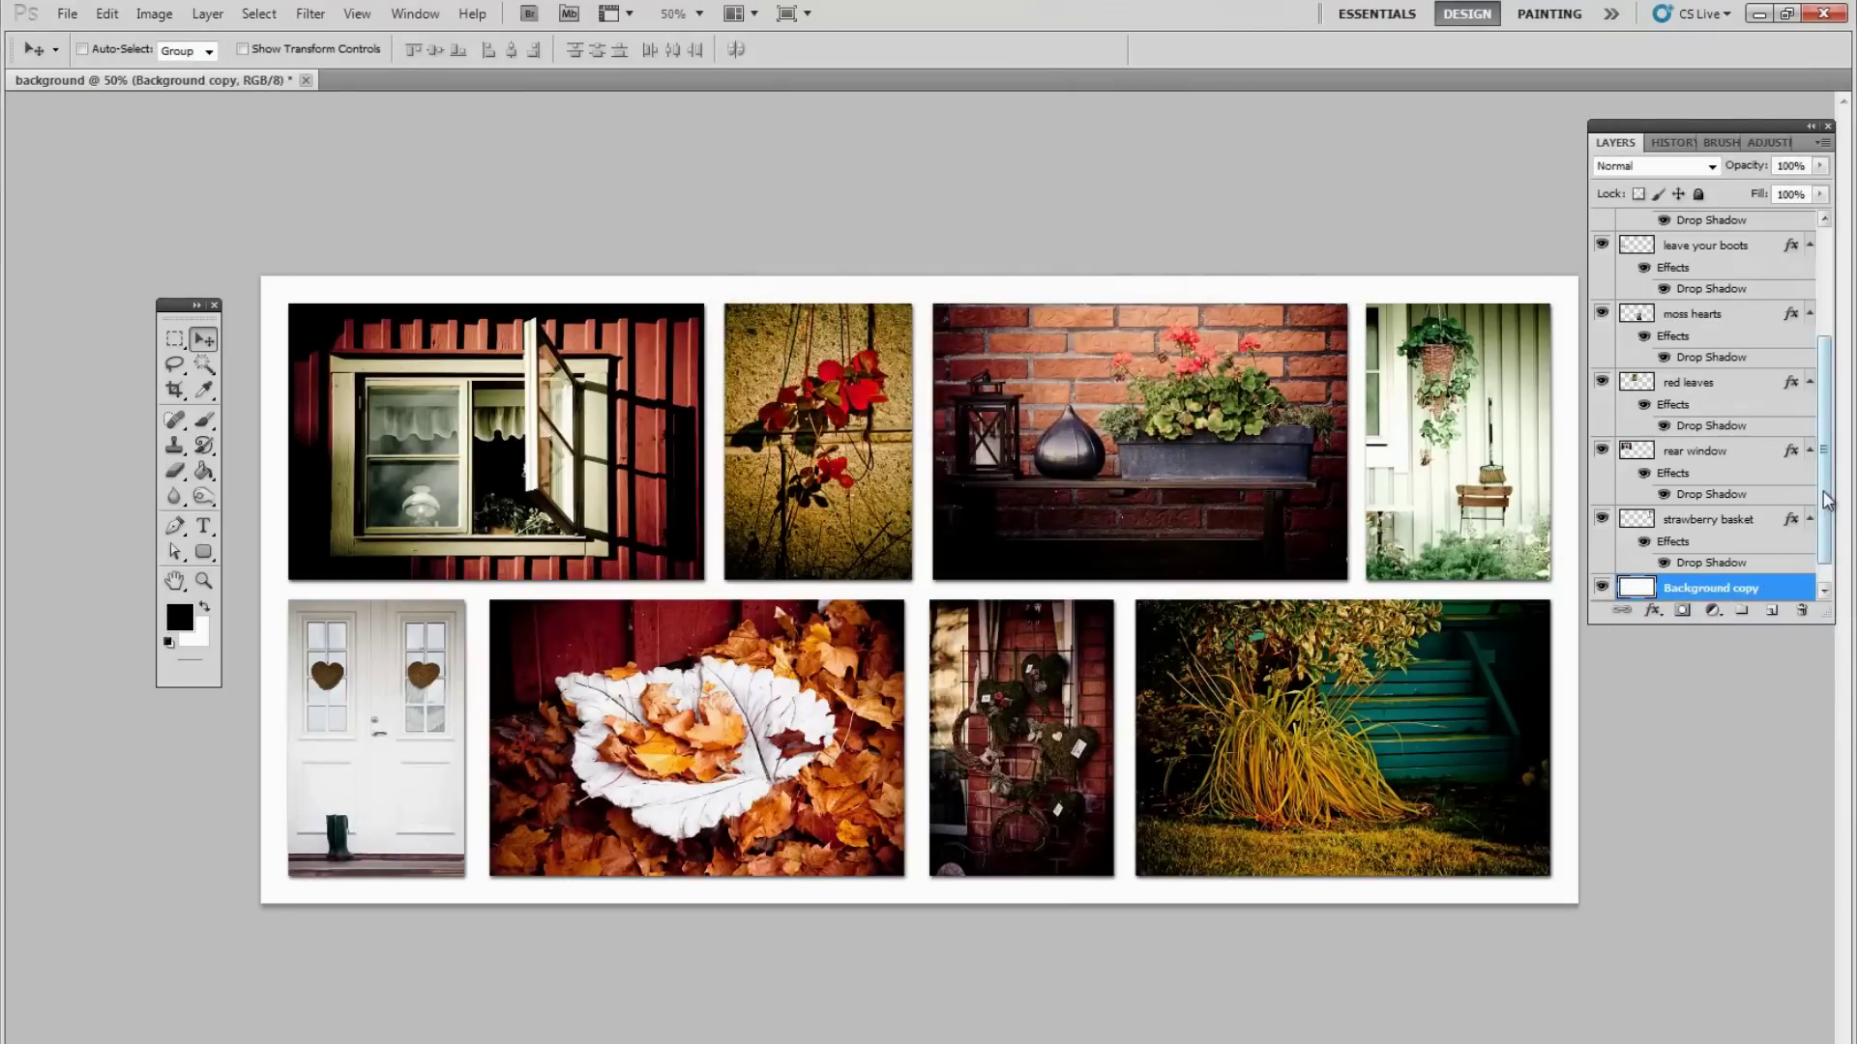
With Background selected, enlarge the canvas by 40 × 40 px relative, extended in white
scroll(1821, 511, "down", 1)
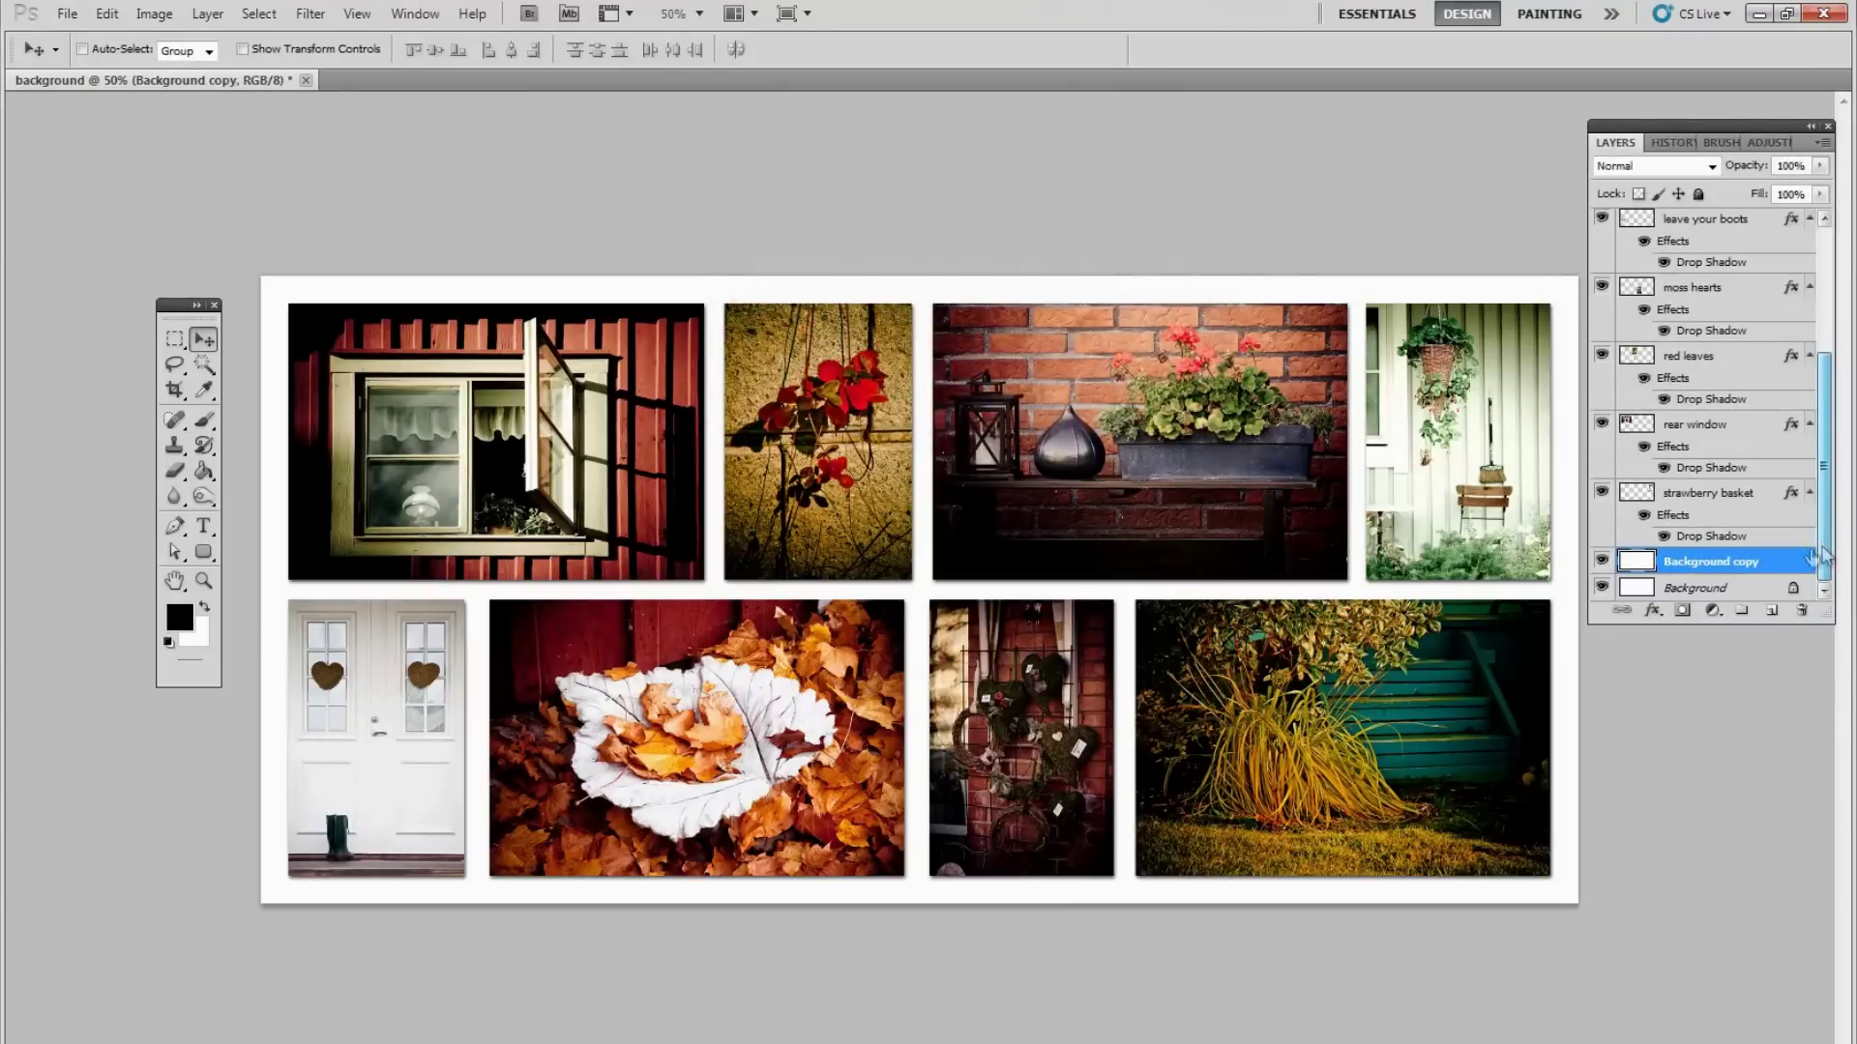
left_click(1702, 588)
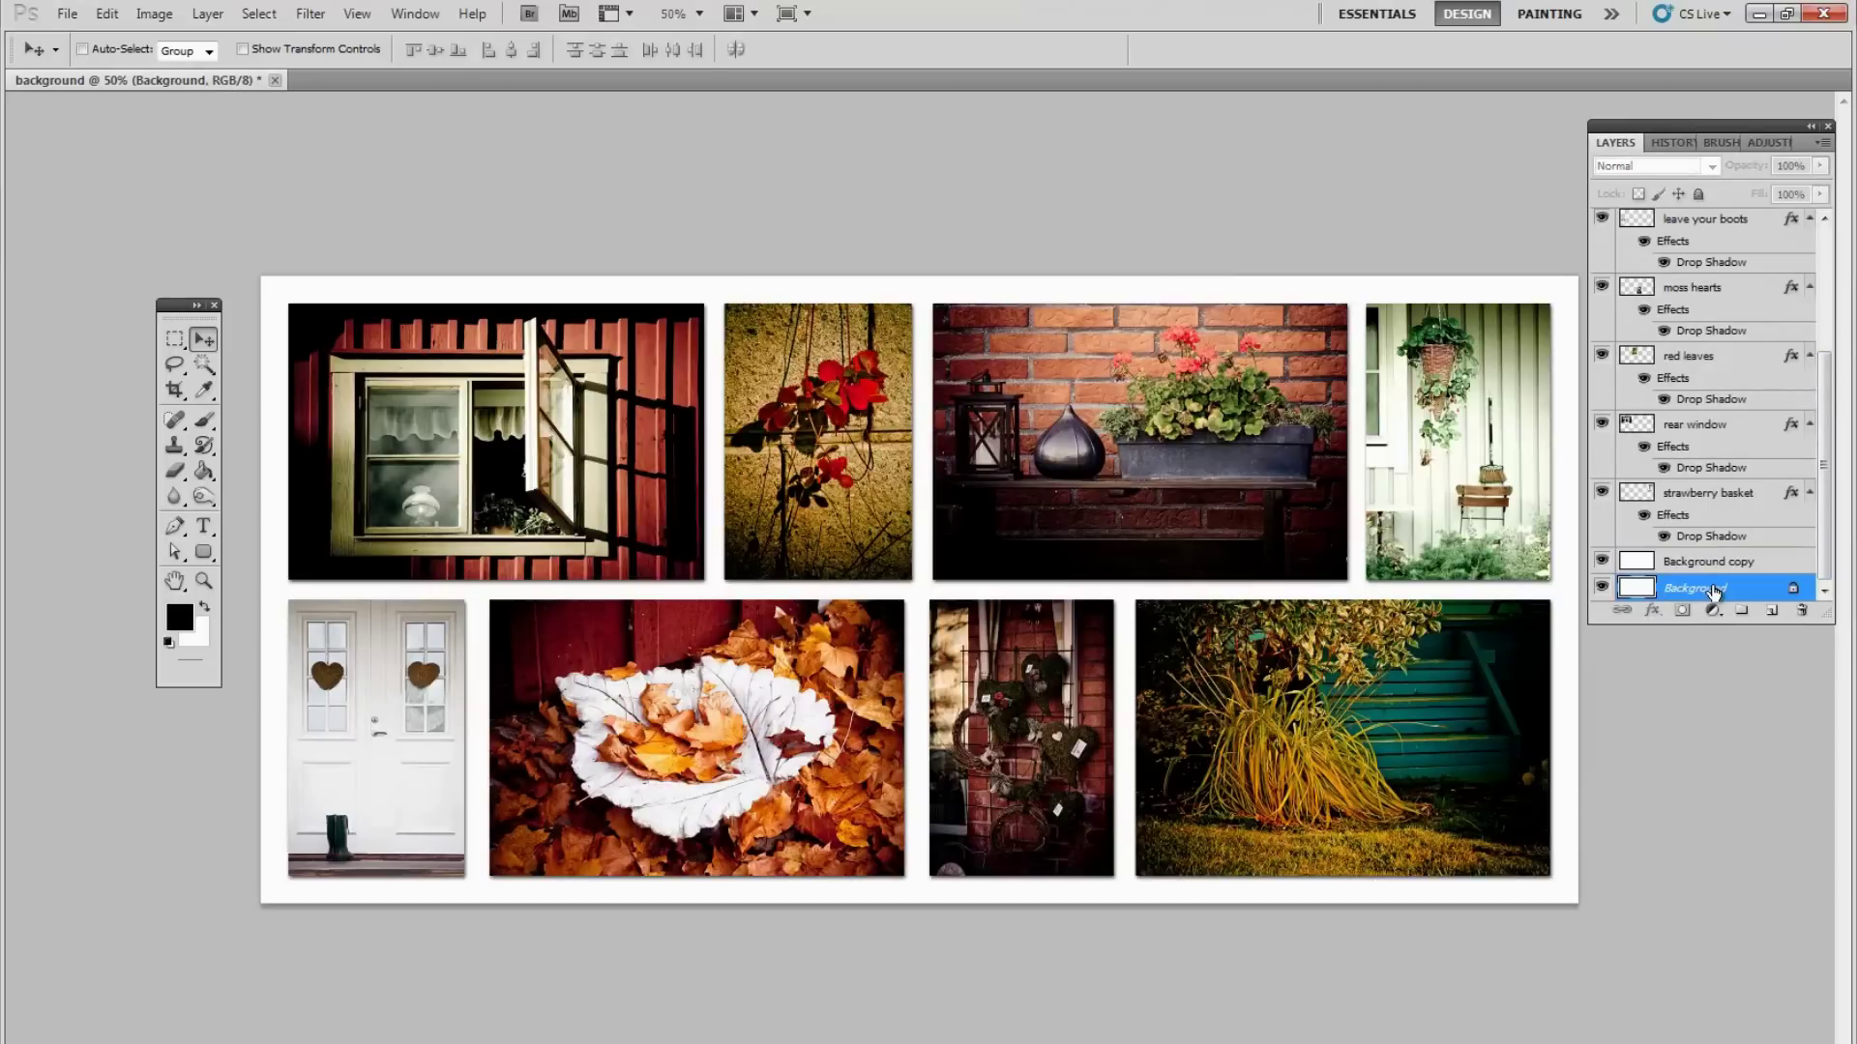
left_click(154, 14)
left_click(190, 192)
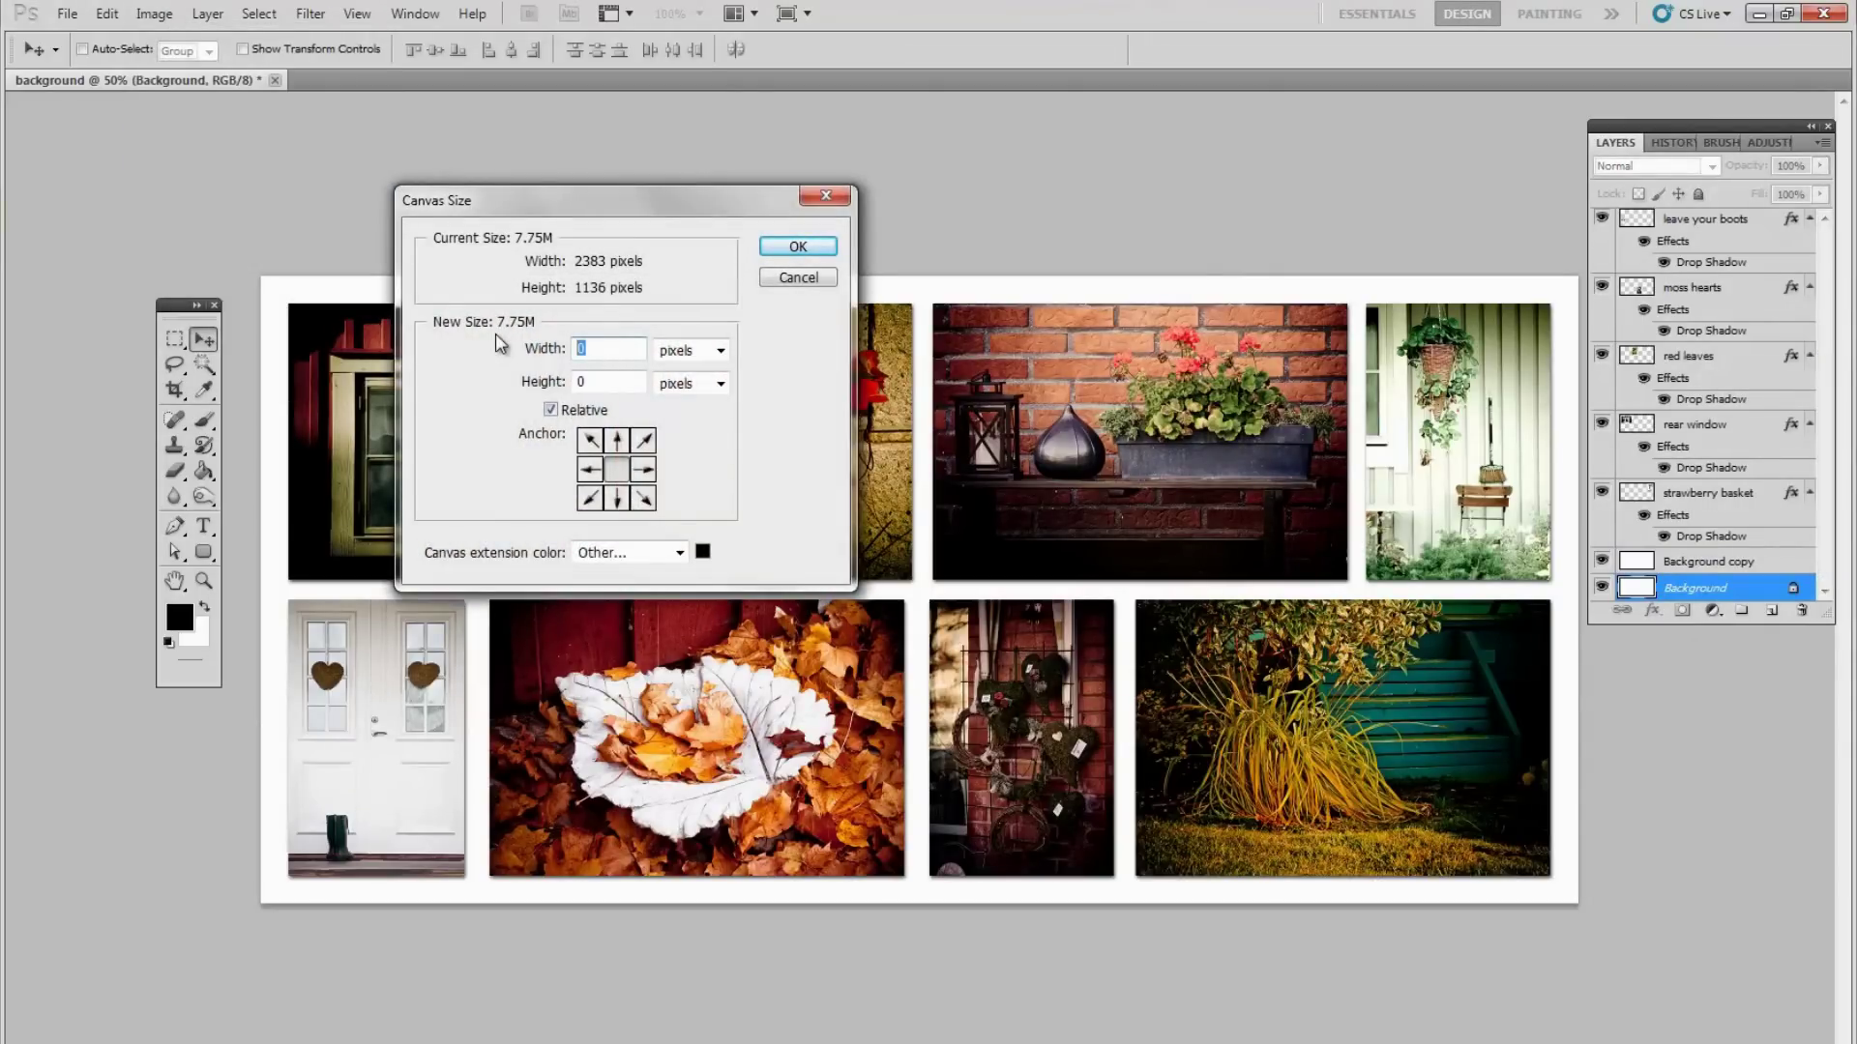
key("Tab")
left_click(680, 553)
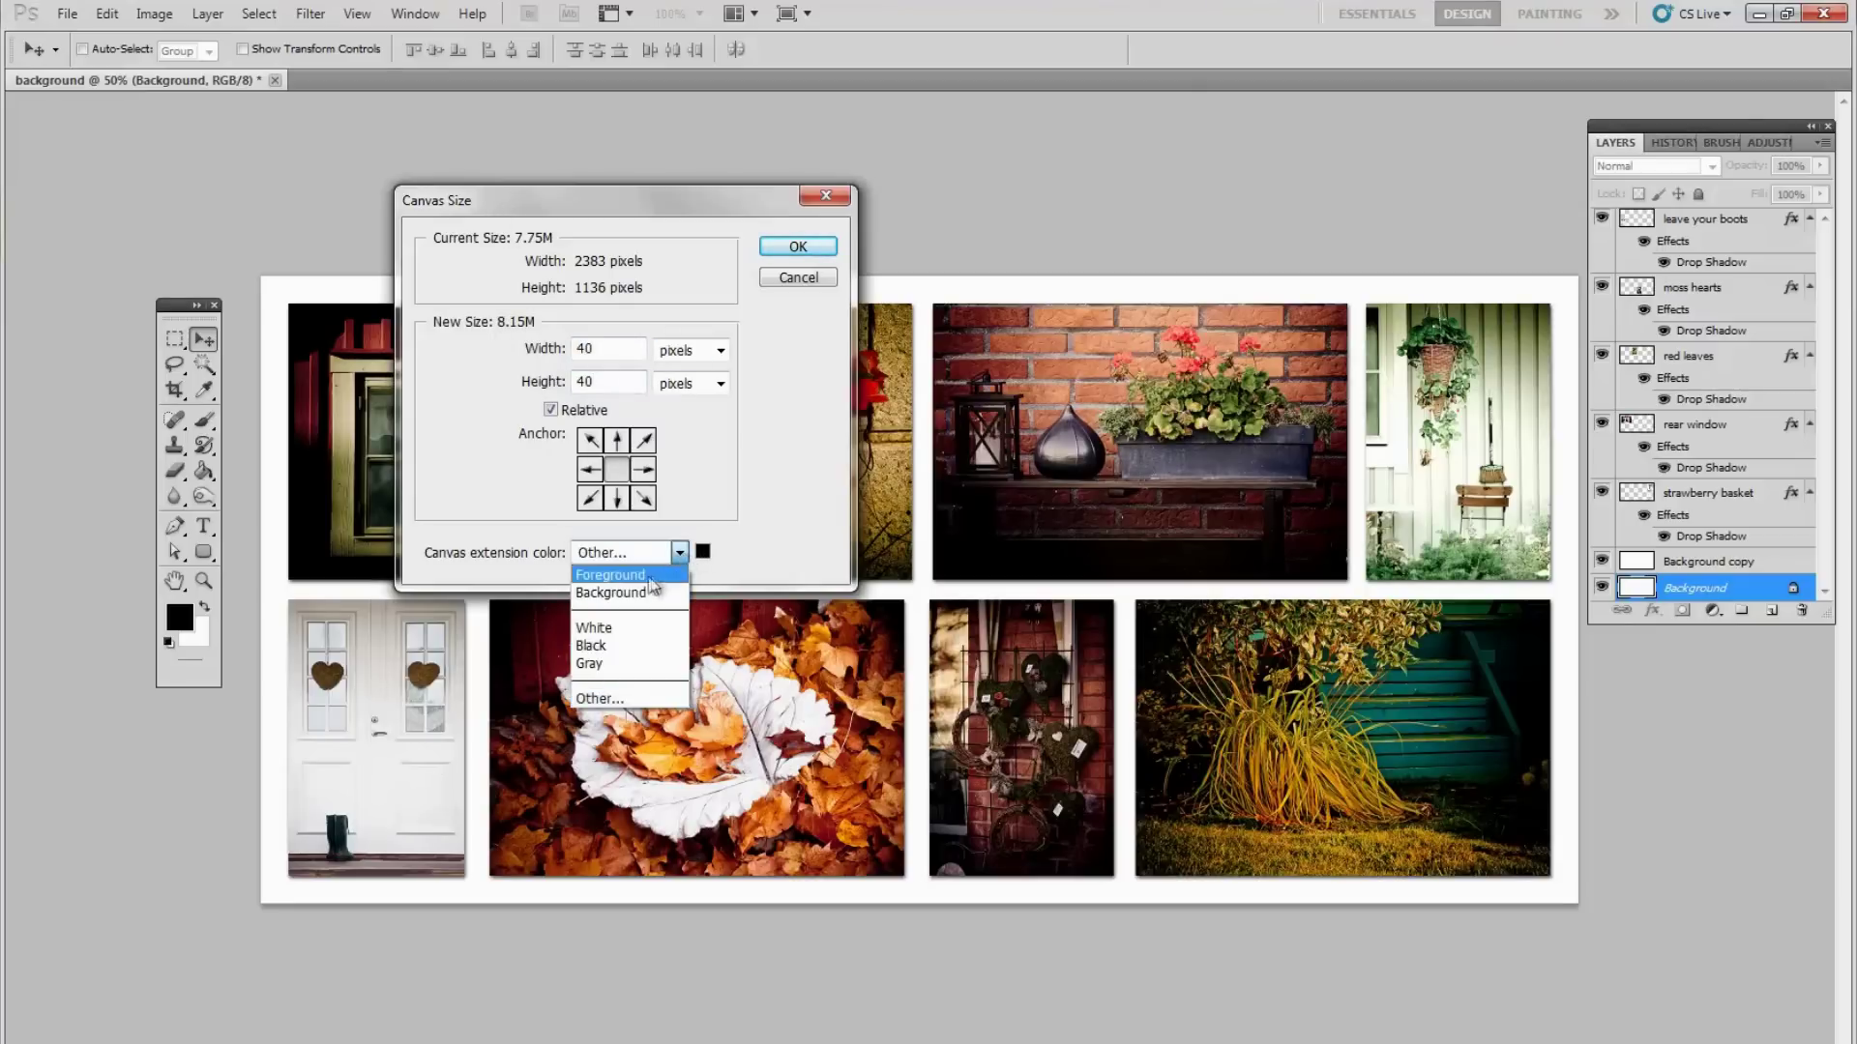
left_click(604, 628)
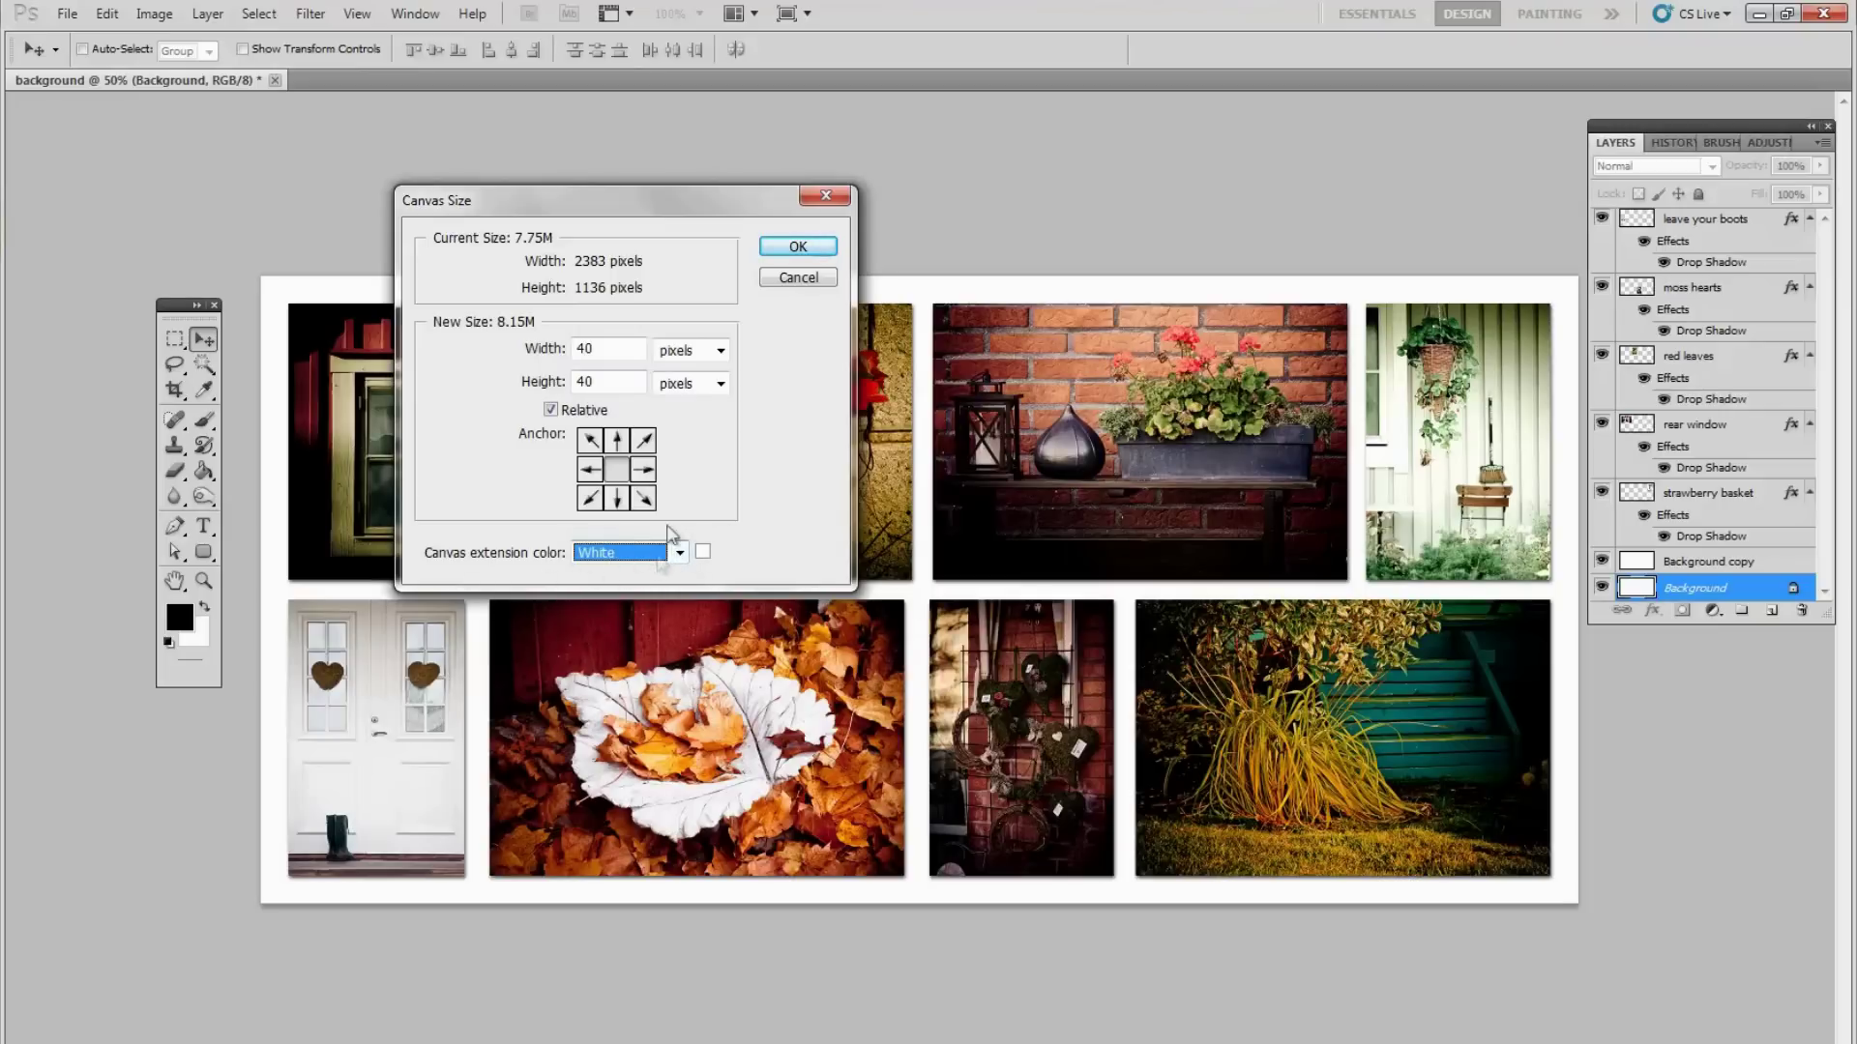
left_click(778, 250)
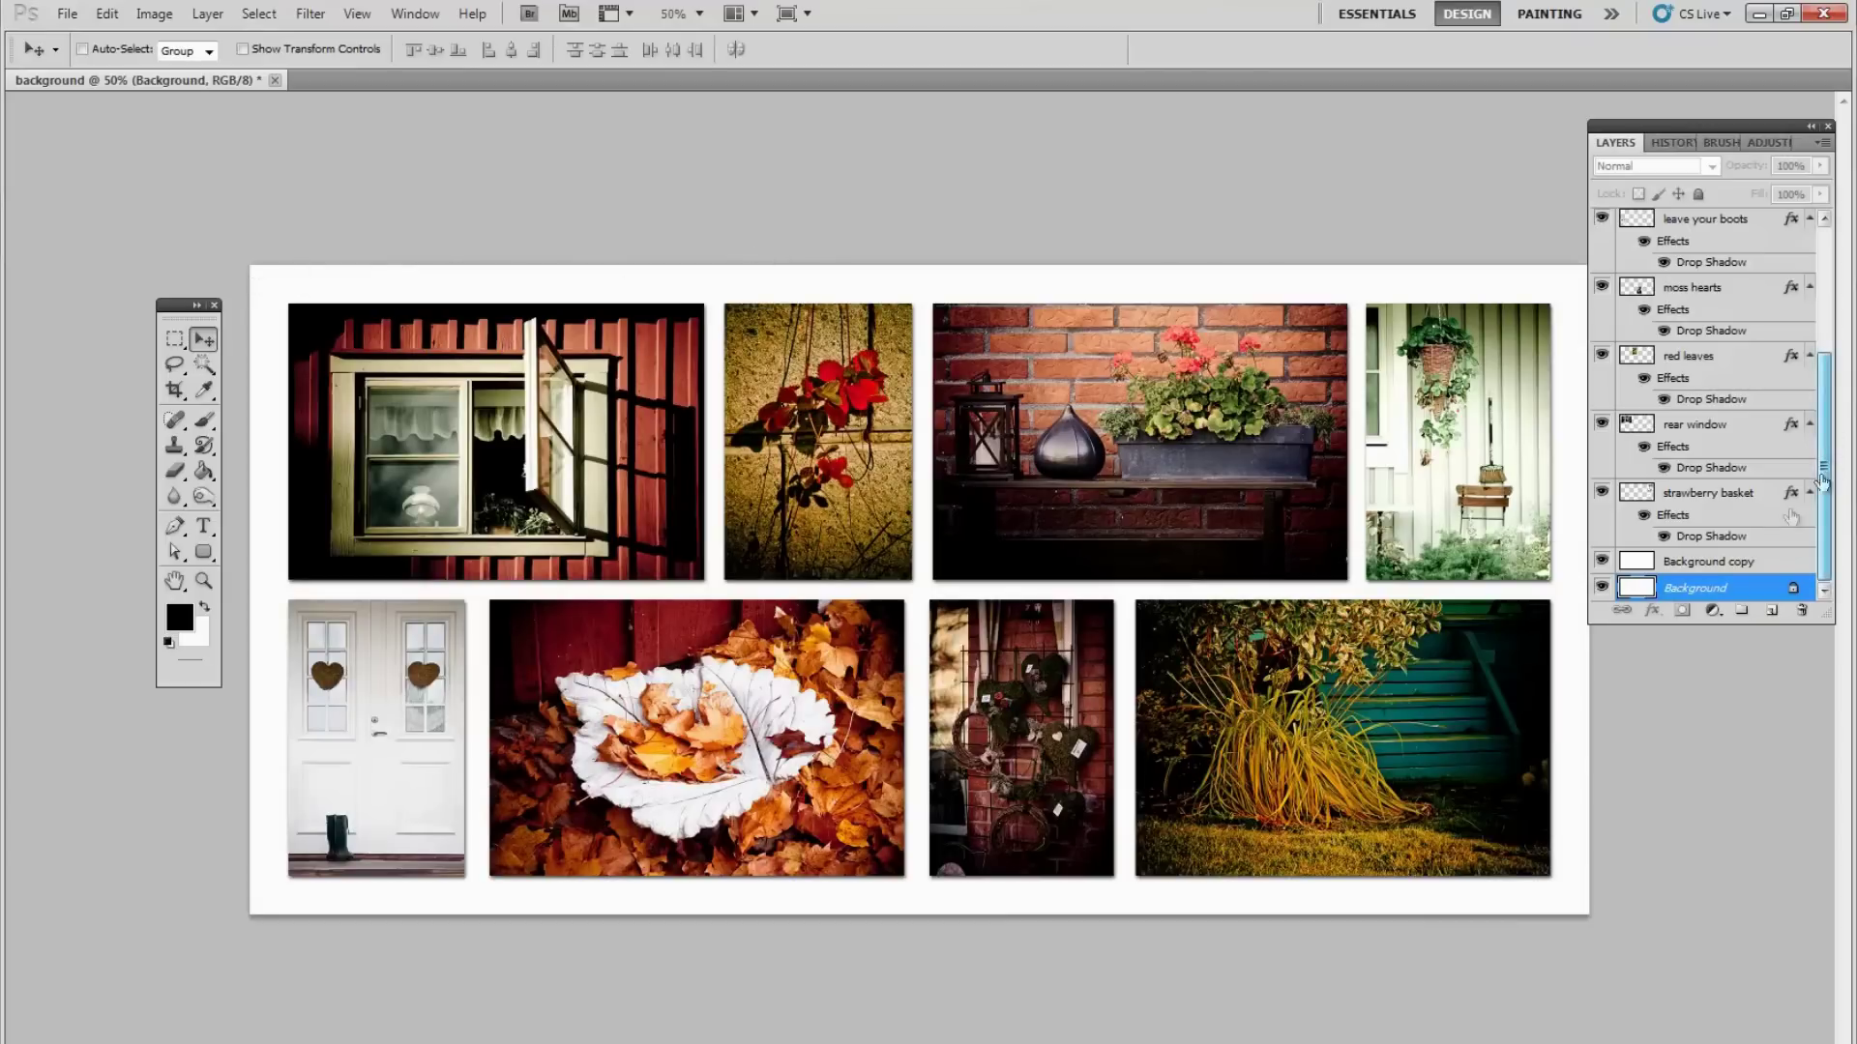
Add a drop shadow to Background copy with 3 px distance and 8 px size
left_click(1691, 561)
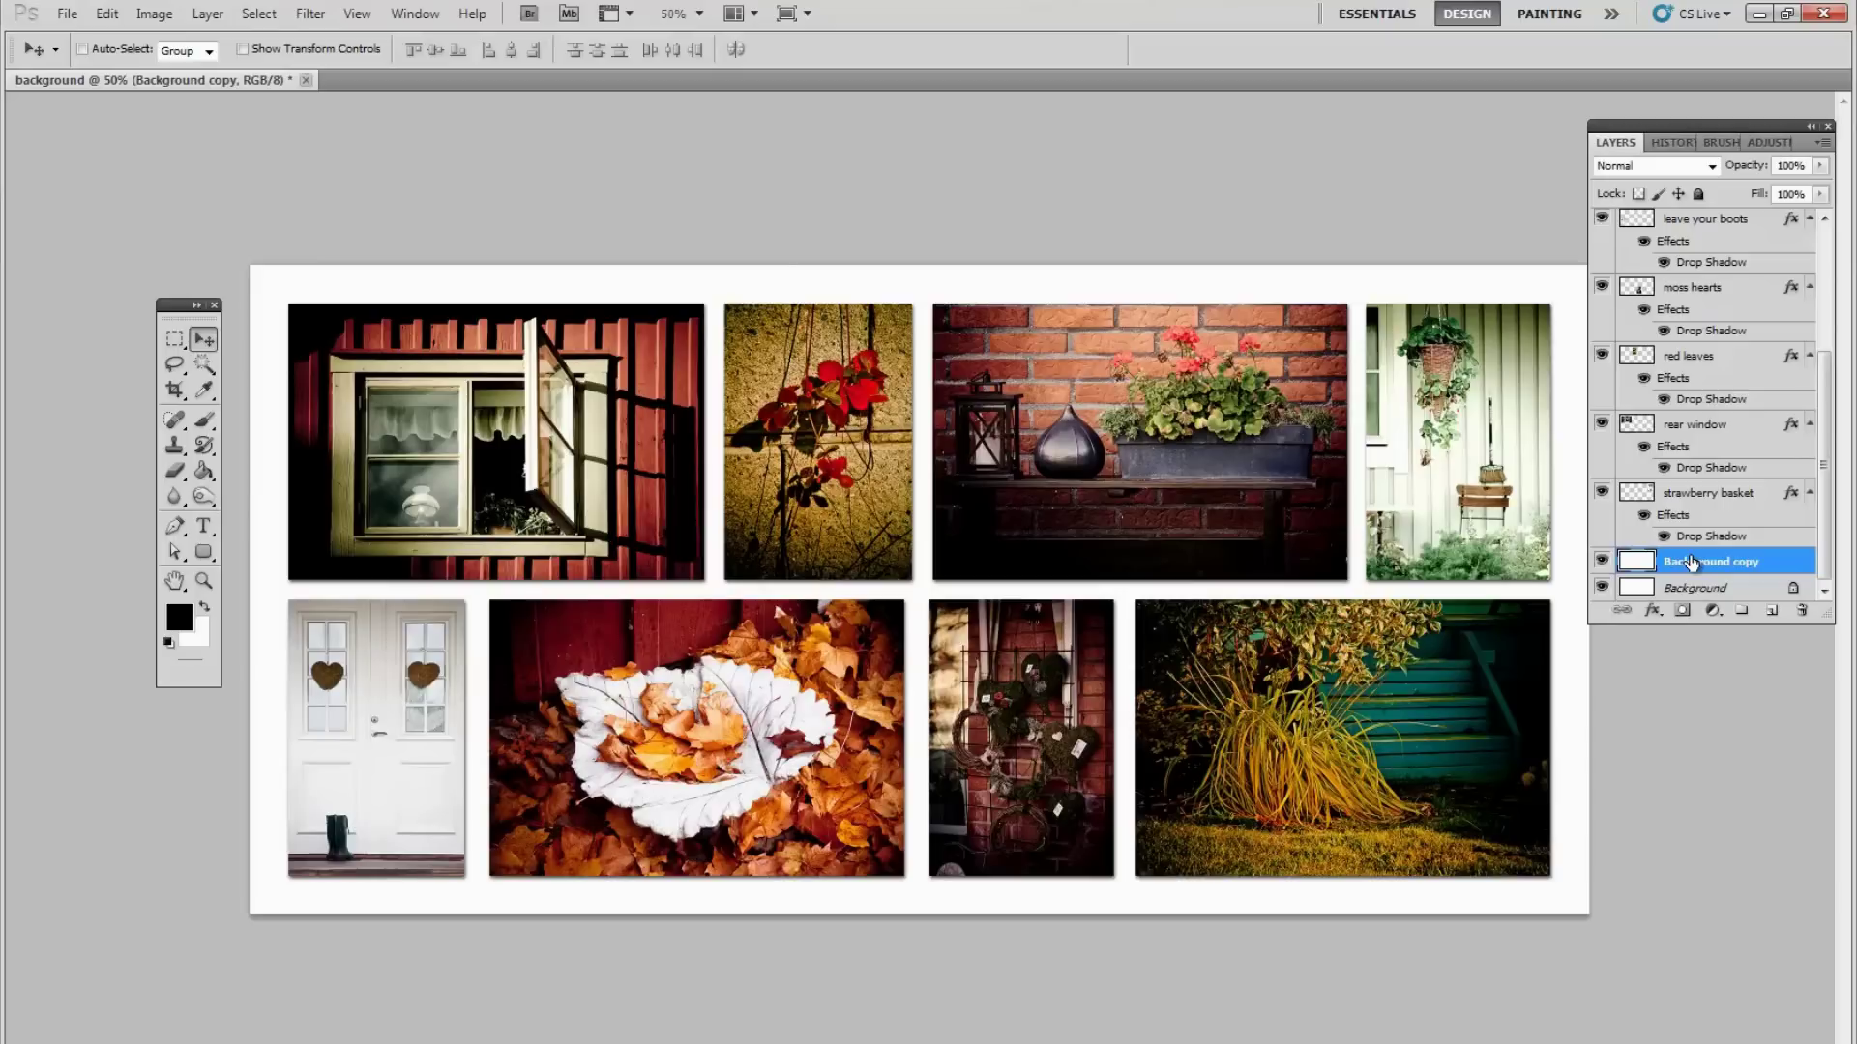
left_click(1652, 611)
left_click(1694, 666)
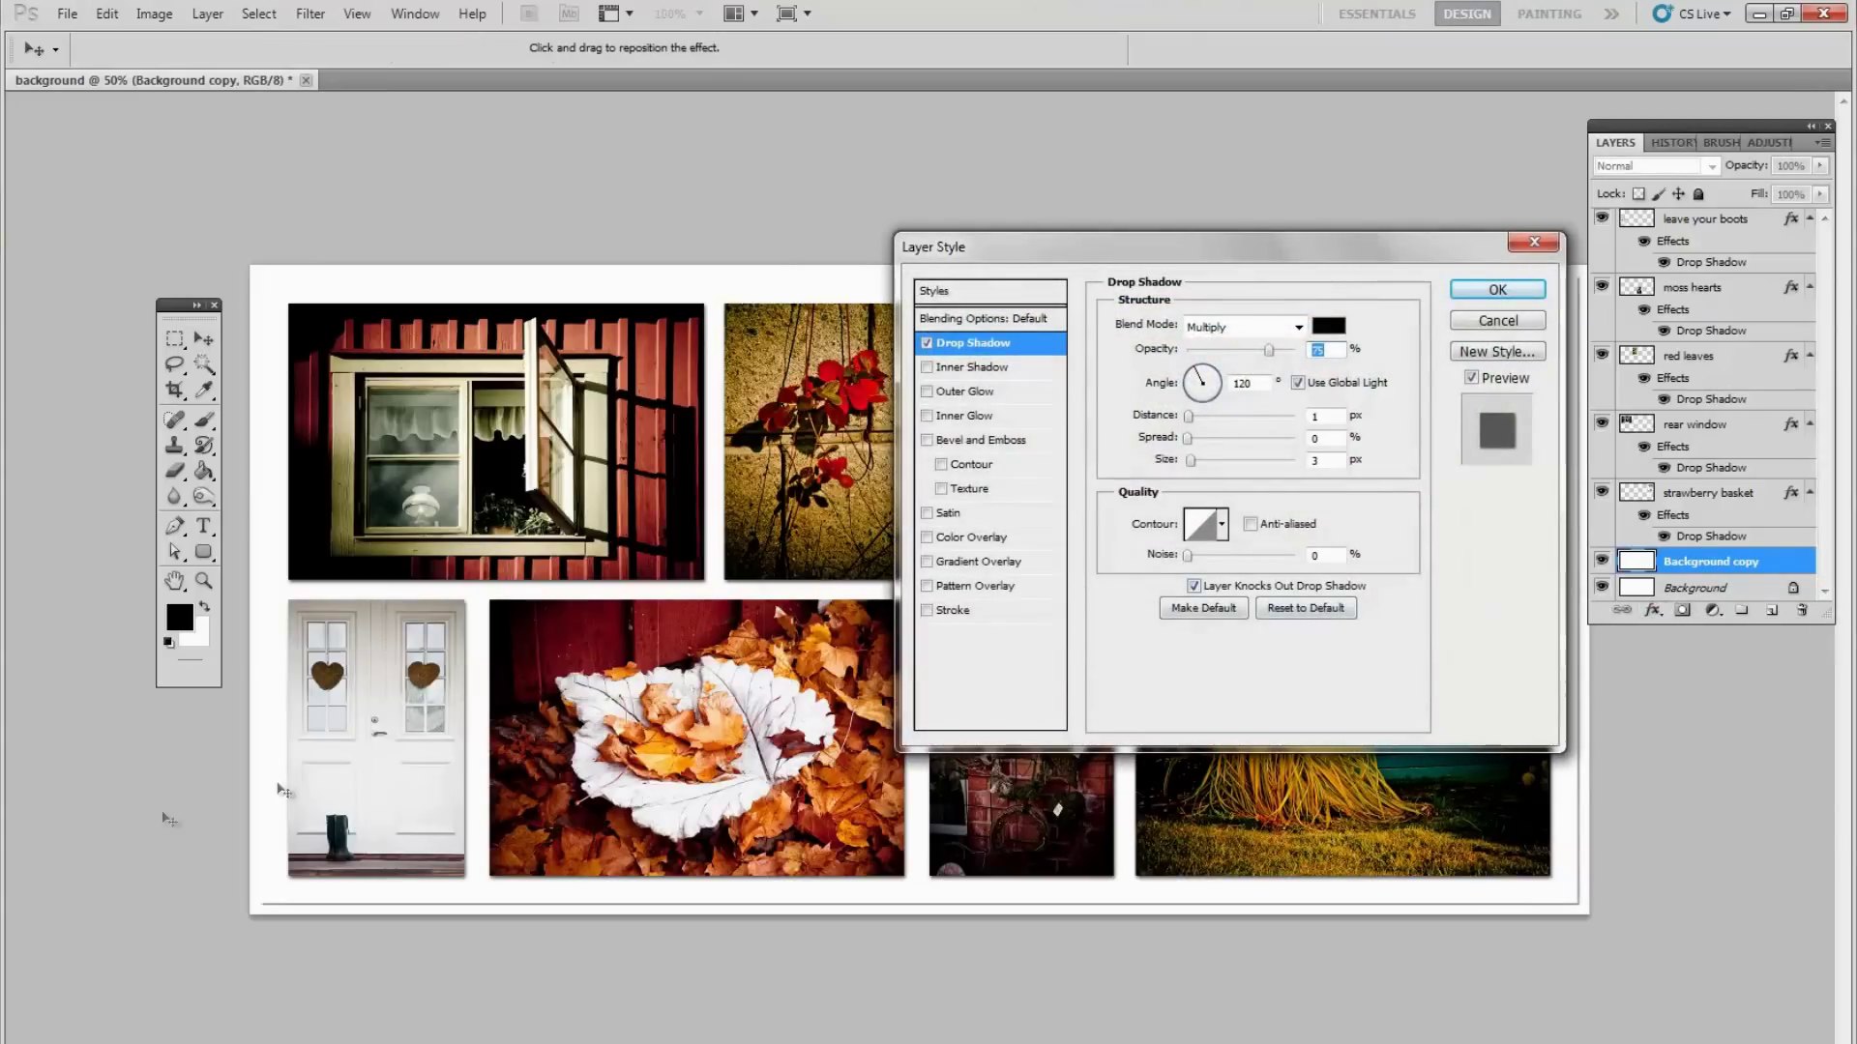
double_click(1336, 419)
type("3")
double_click(1318, 459)
type("8")
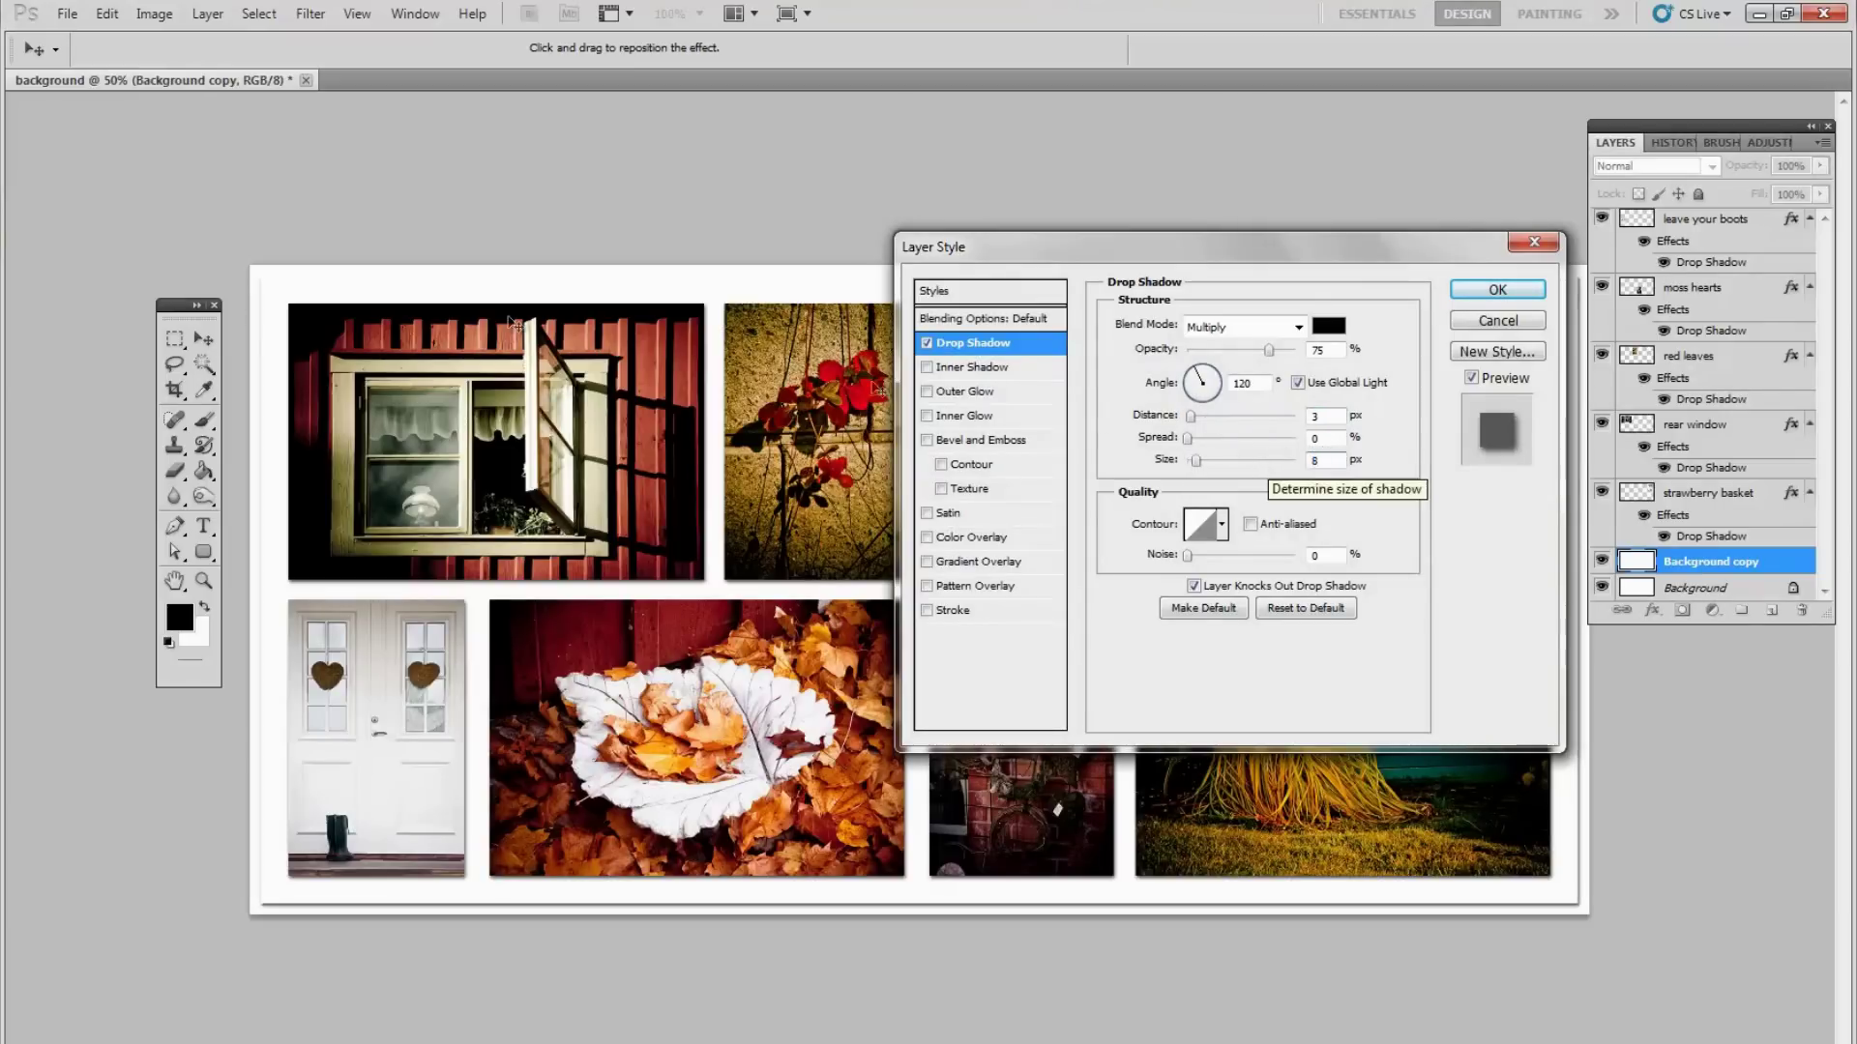
left_click_drag(1014, 241, 953, 576)
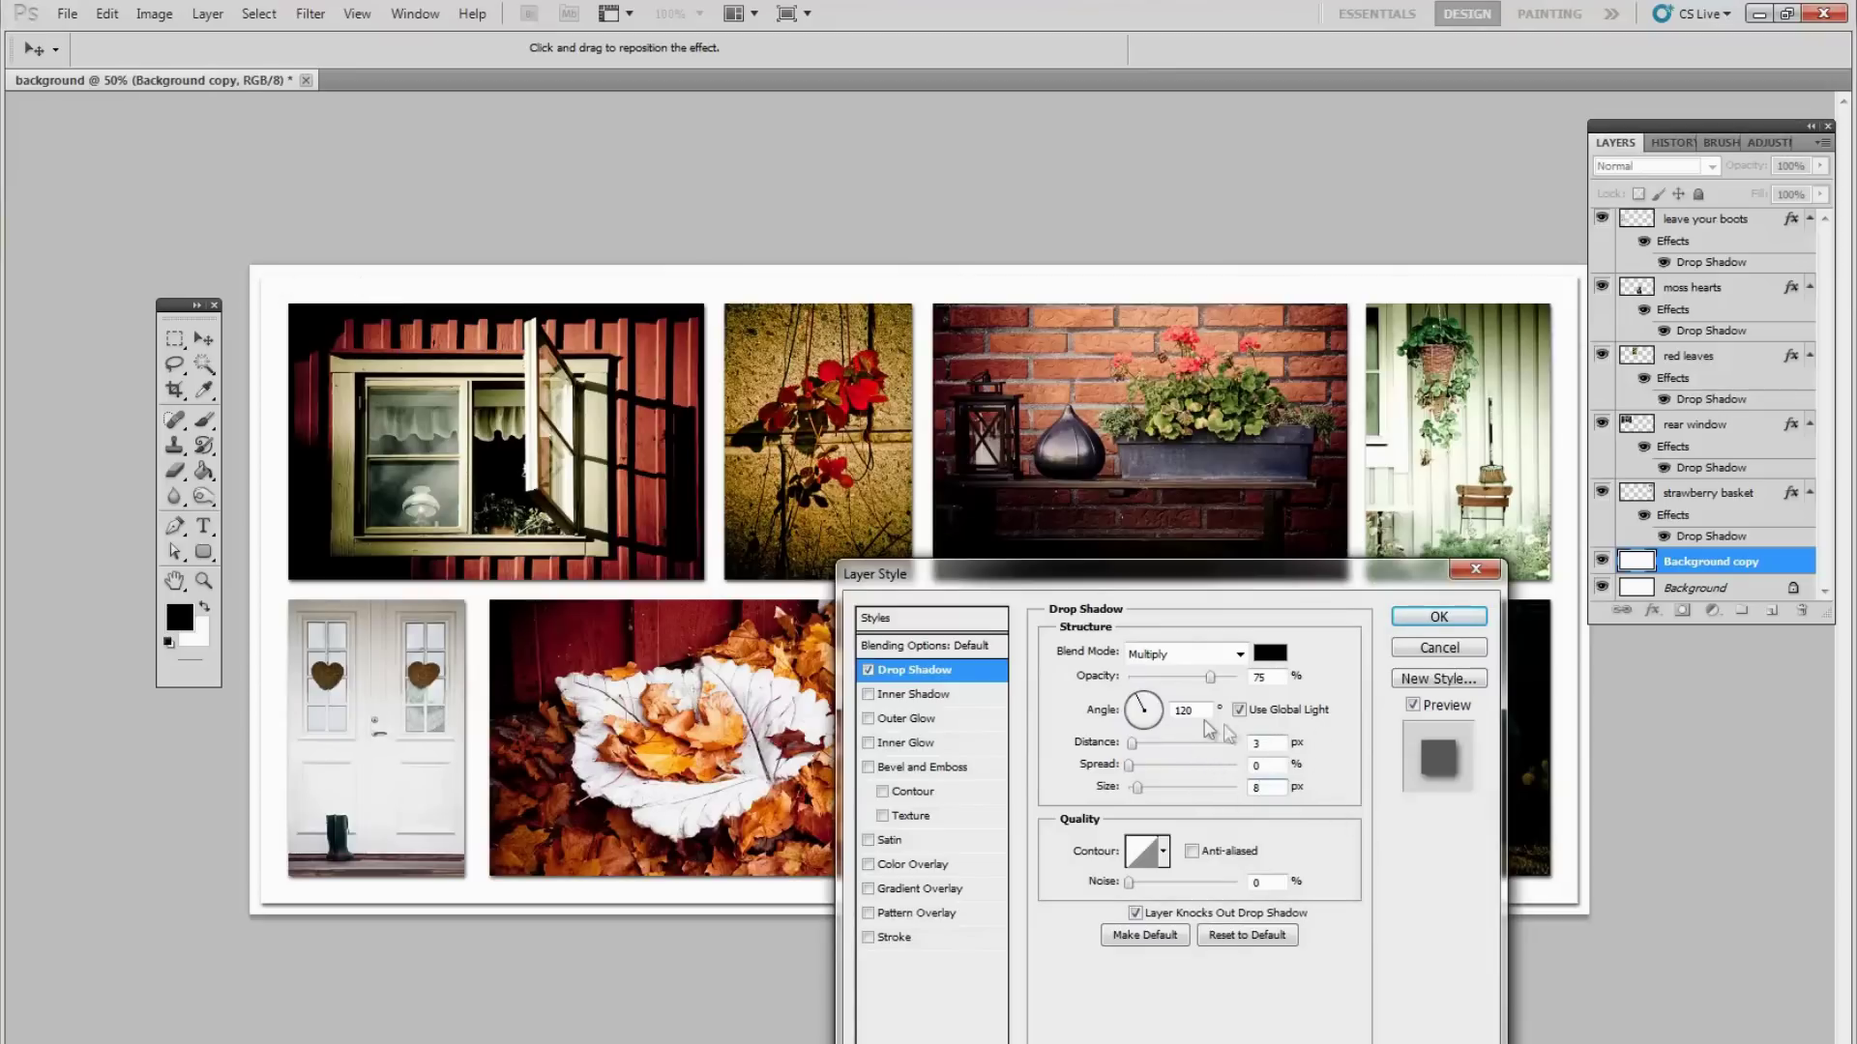
left_click(1408, 619)
left_click_drag(1635, 137, 1696, 108)
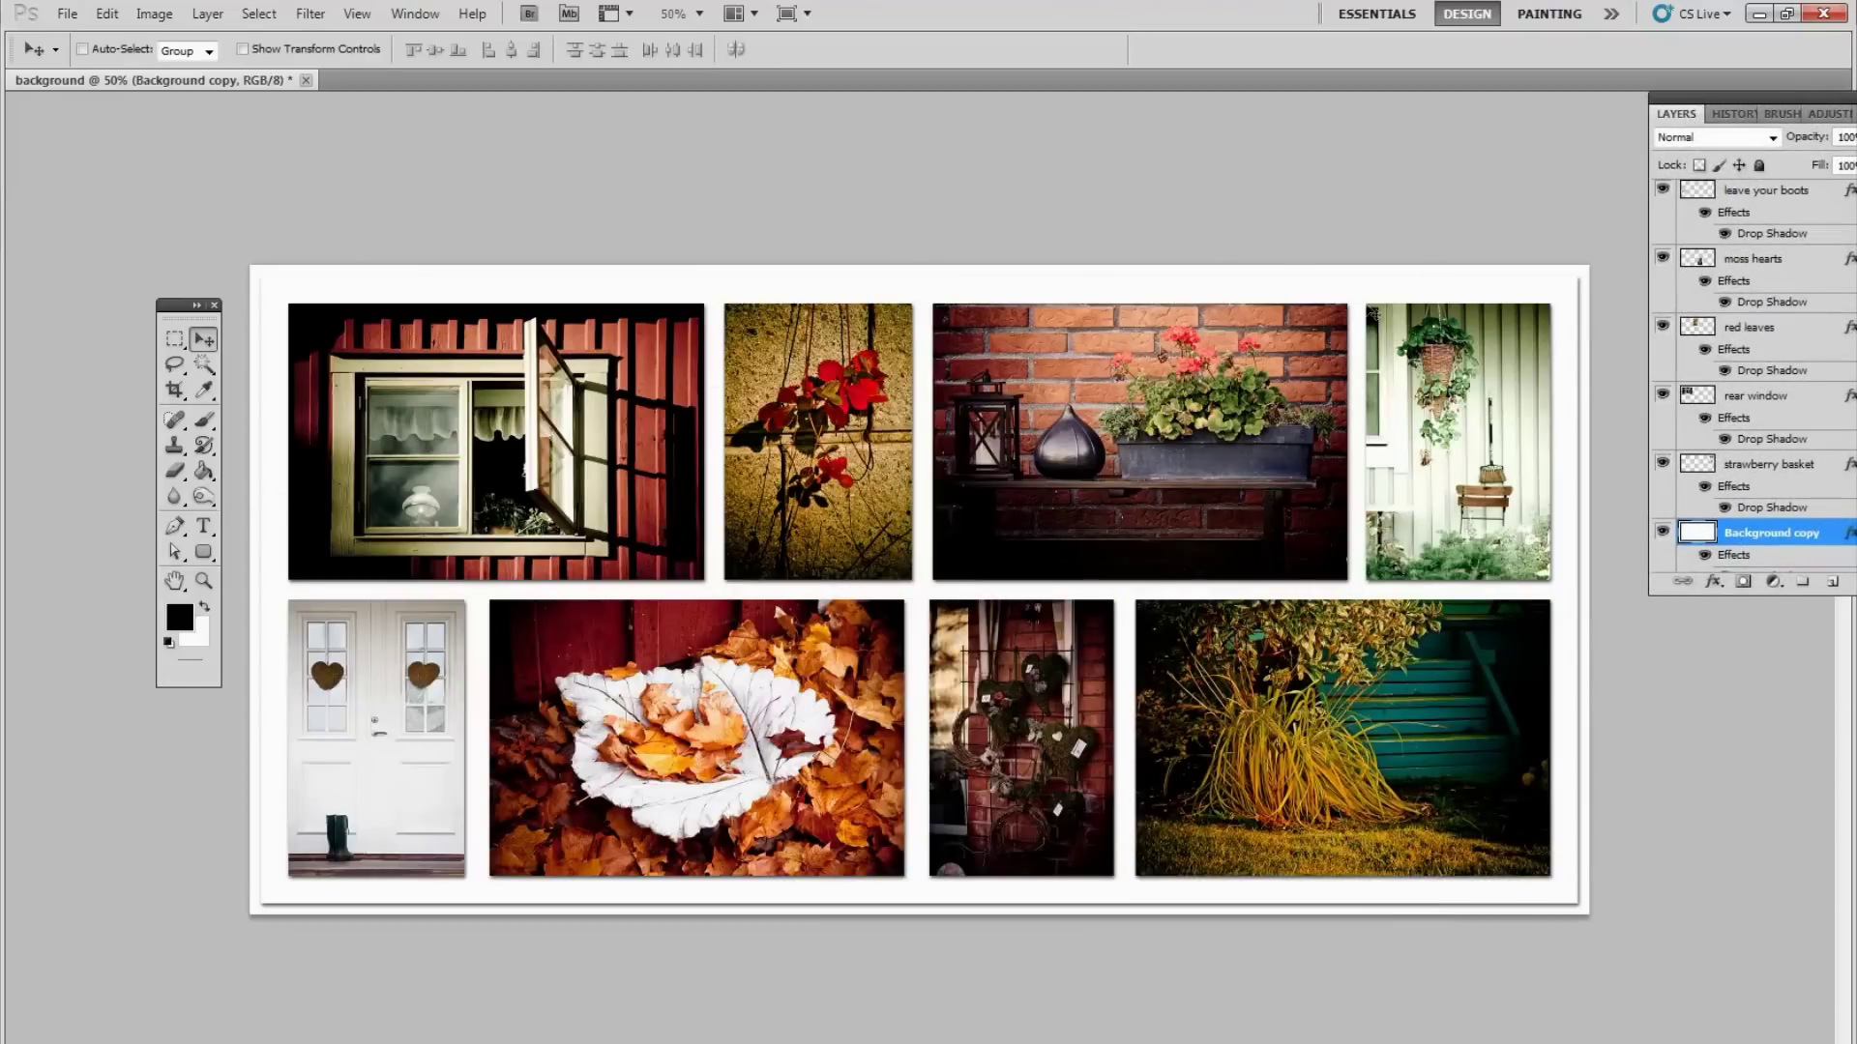
Resize the image to 1600 px wide with constrained proportions and view it at 100%
left_click(152, 14)
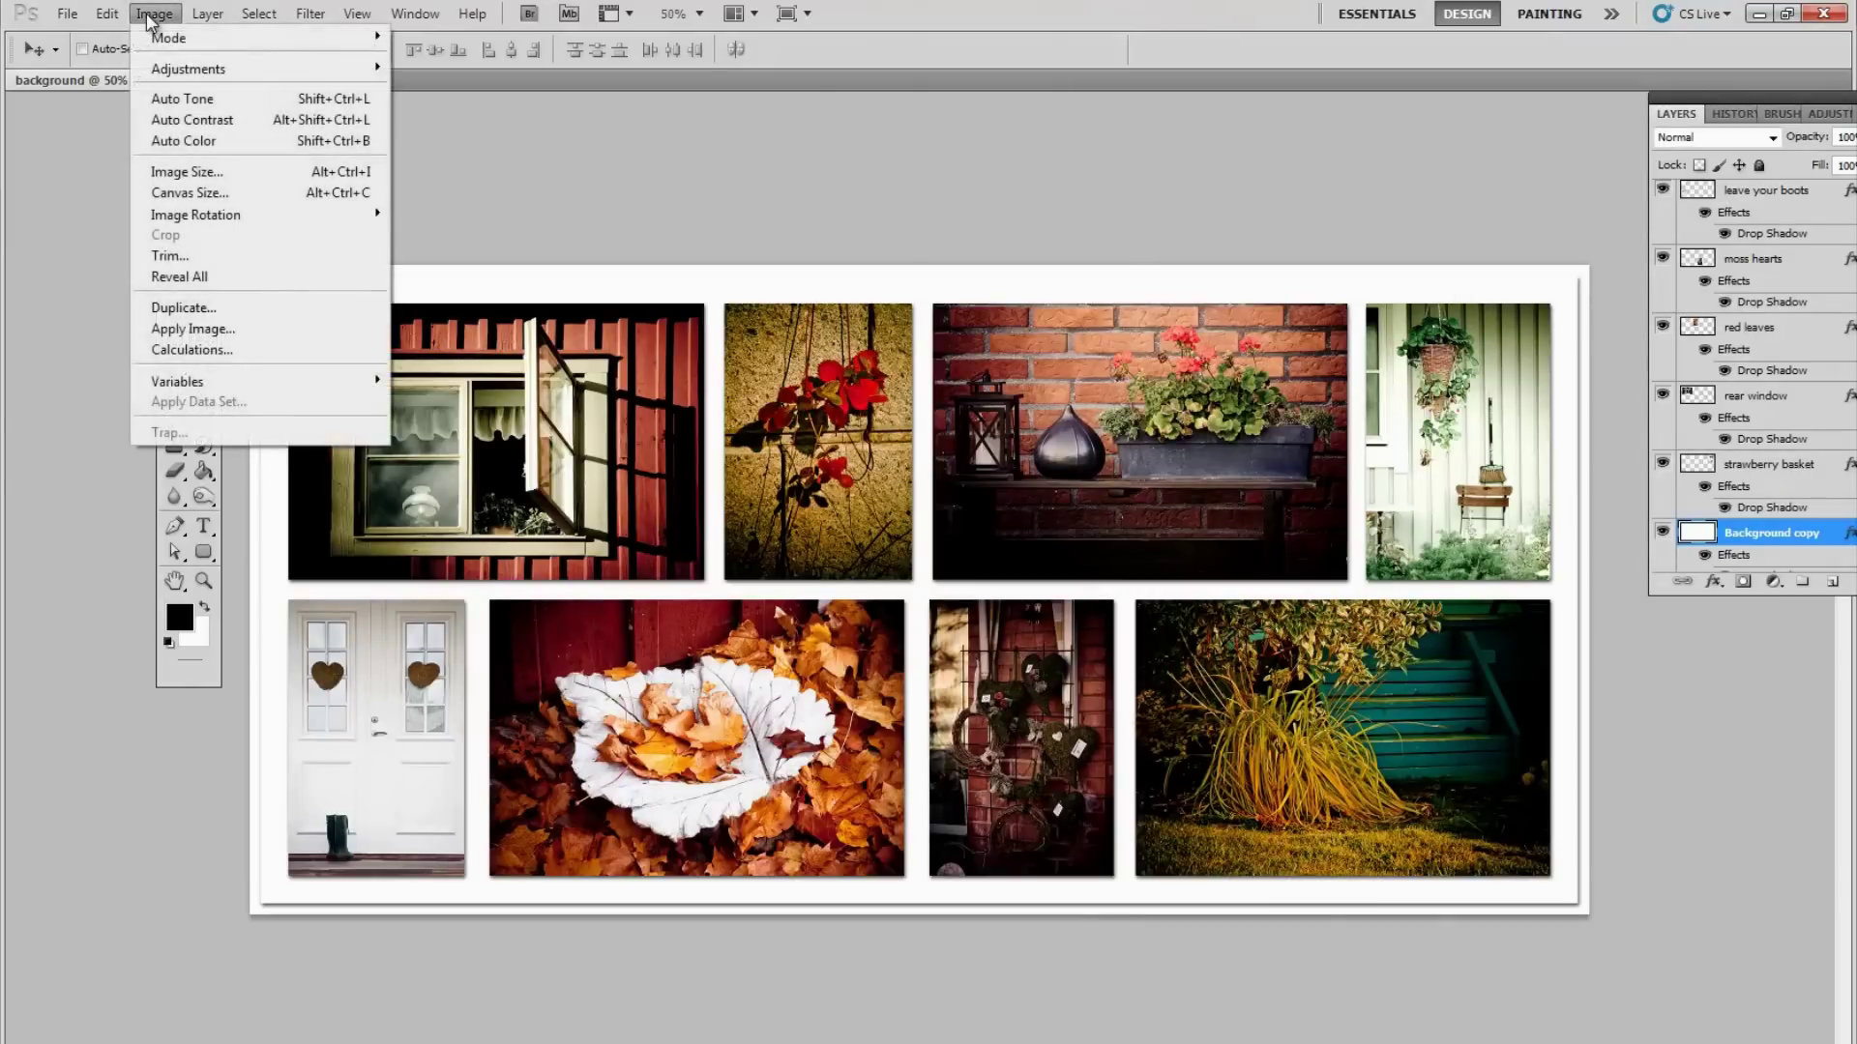
left_click(187, 180)
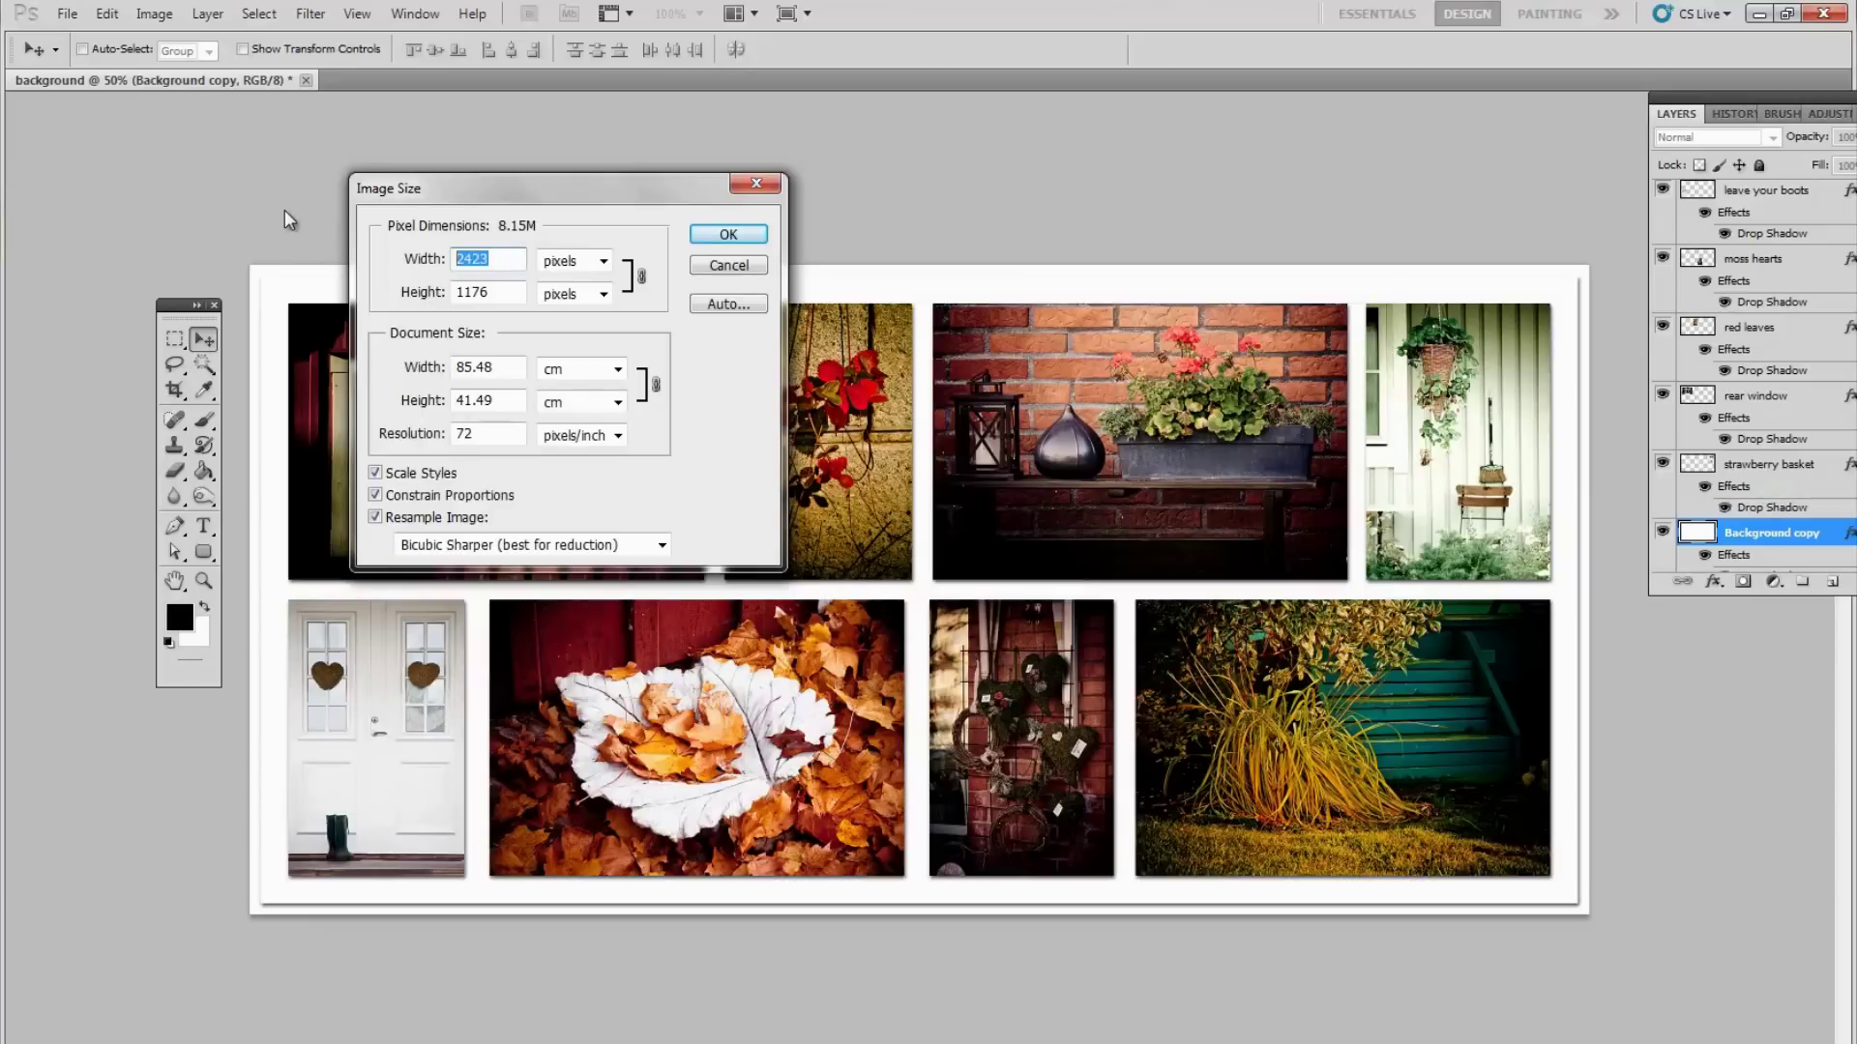
type("1600")
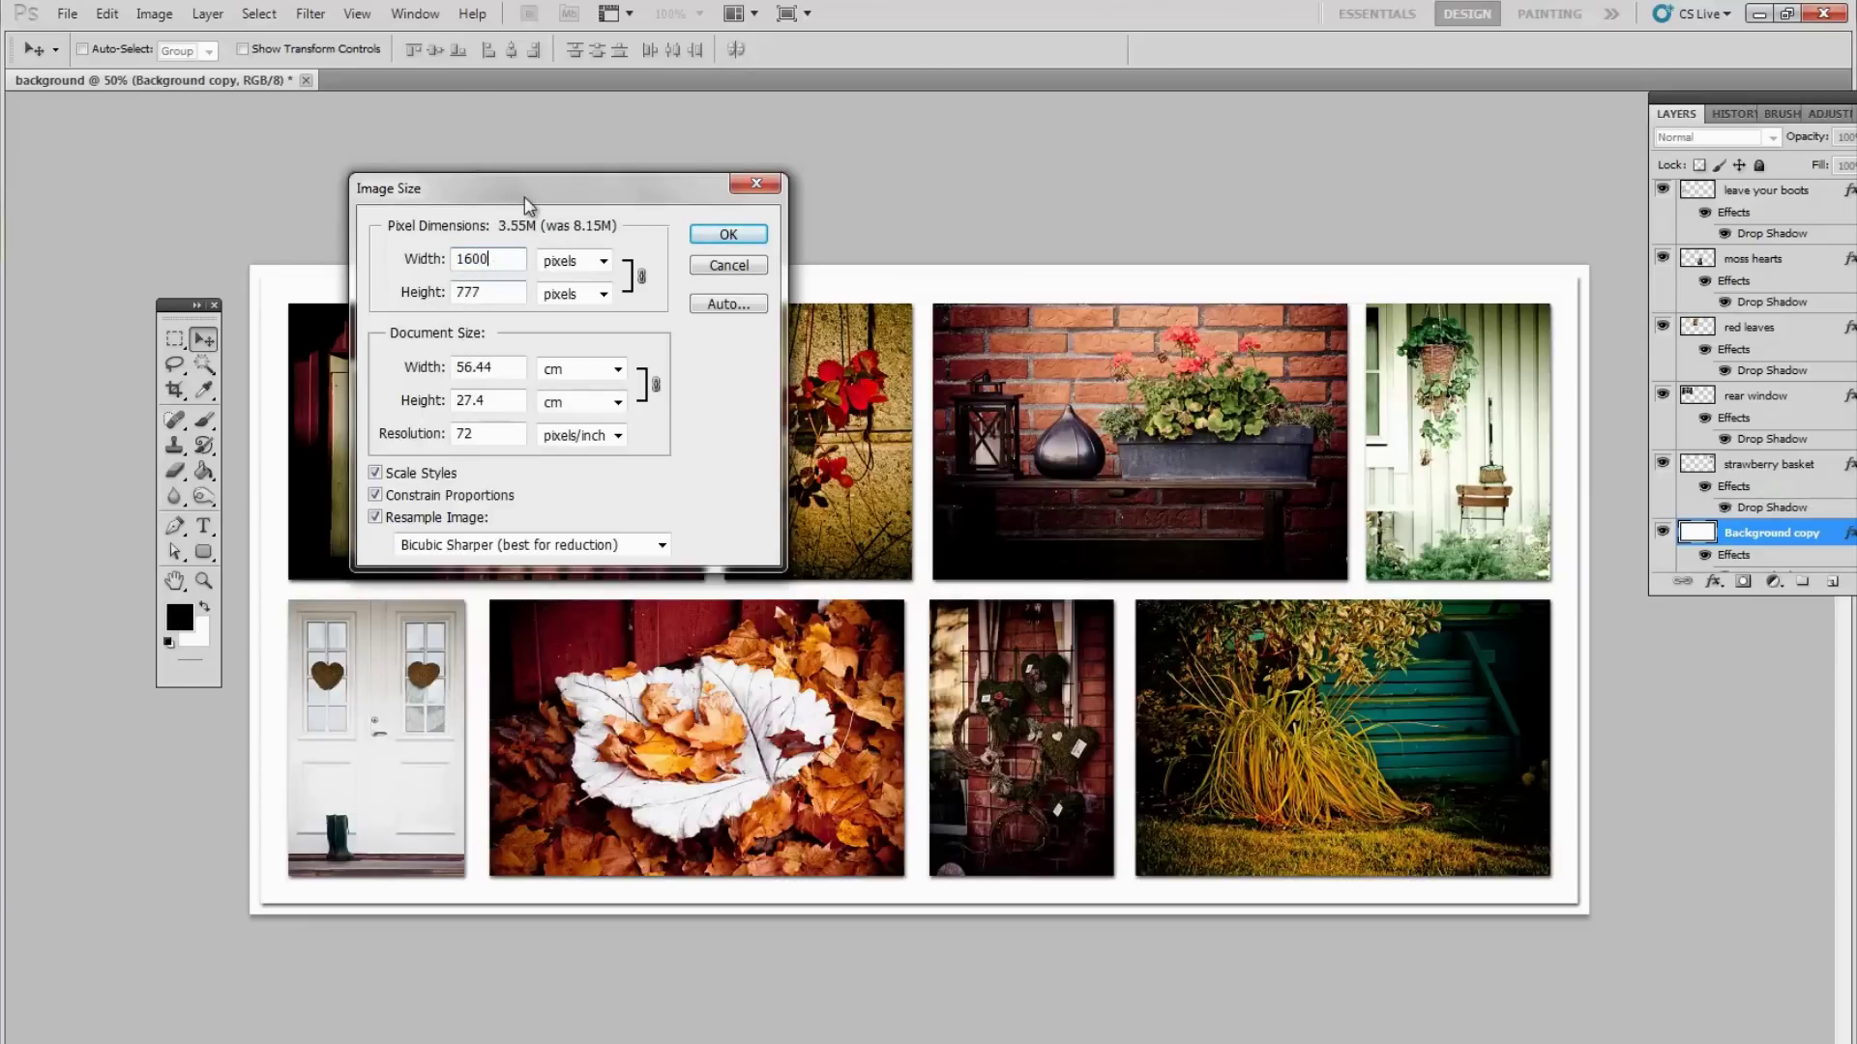
left_click_drag(525, 196, 502, 167)
left_click(723, 208)
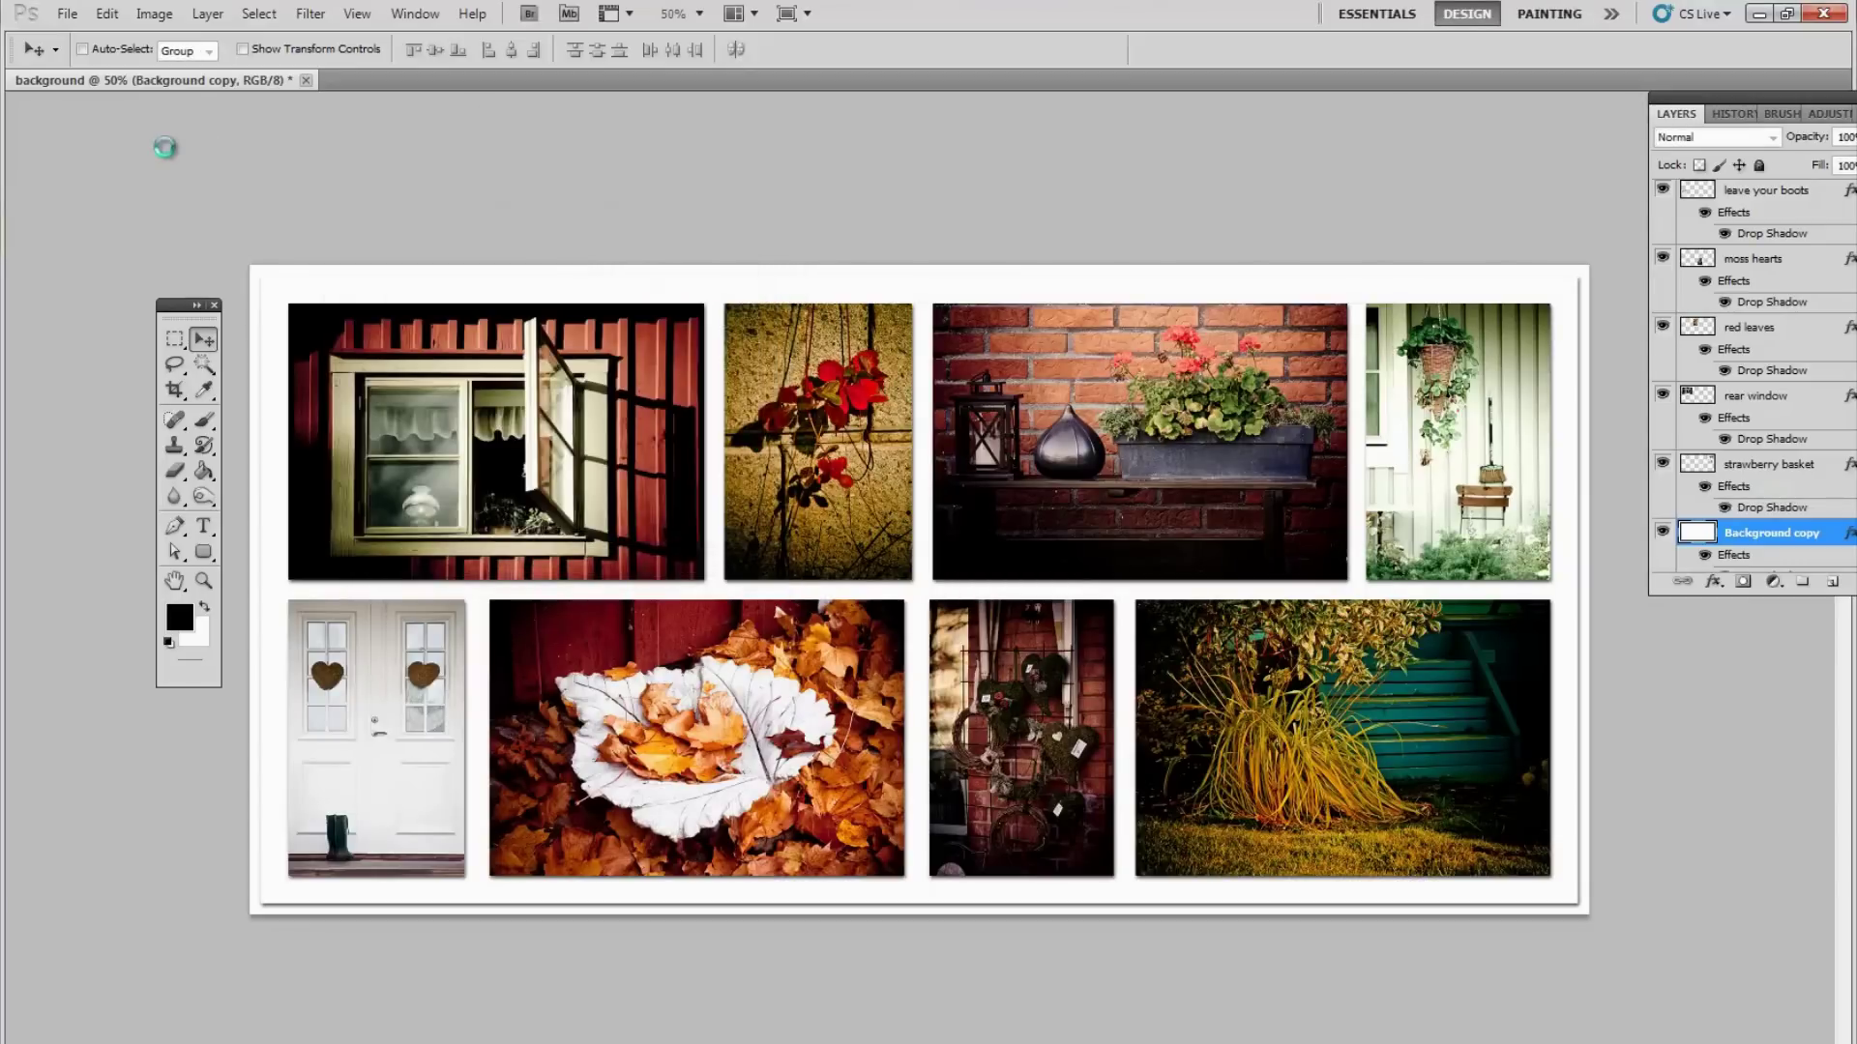
key("ctrl+plus")
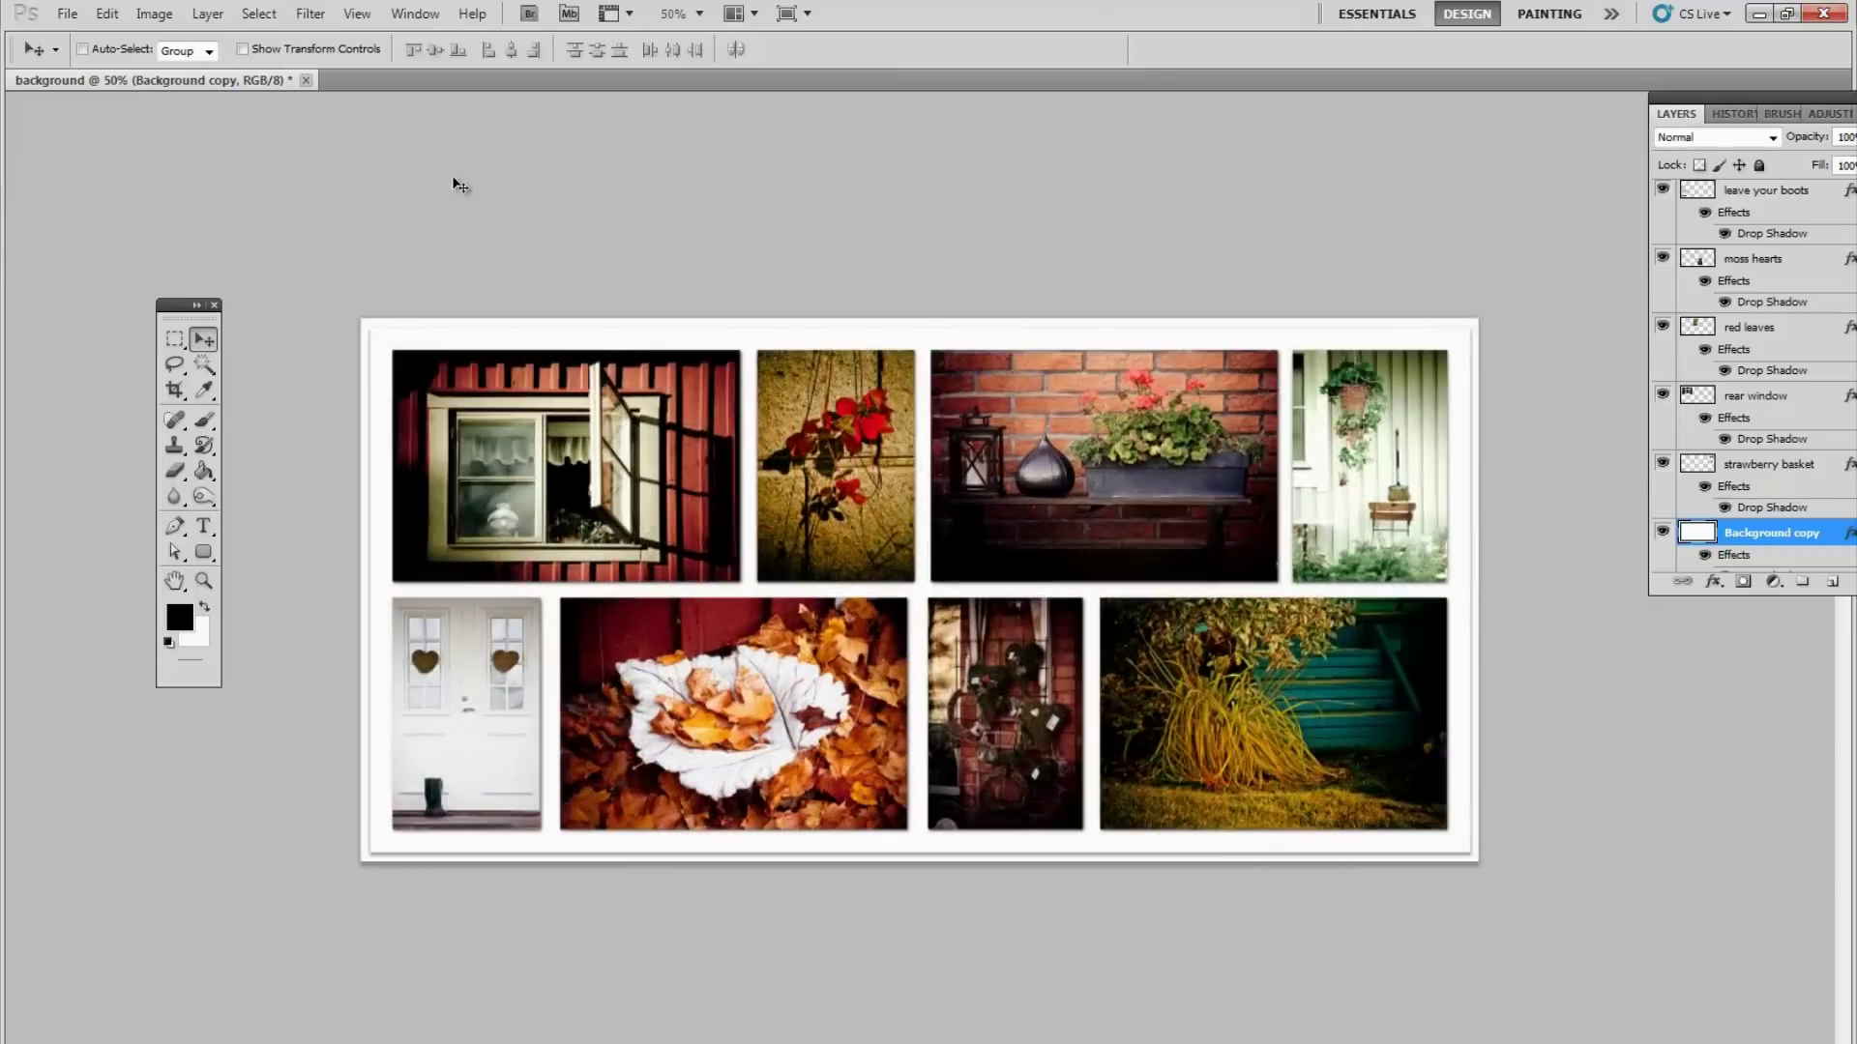
key("ctrl+plus")
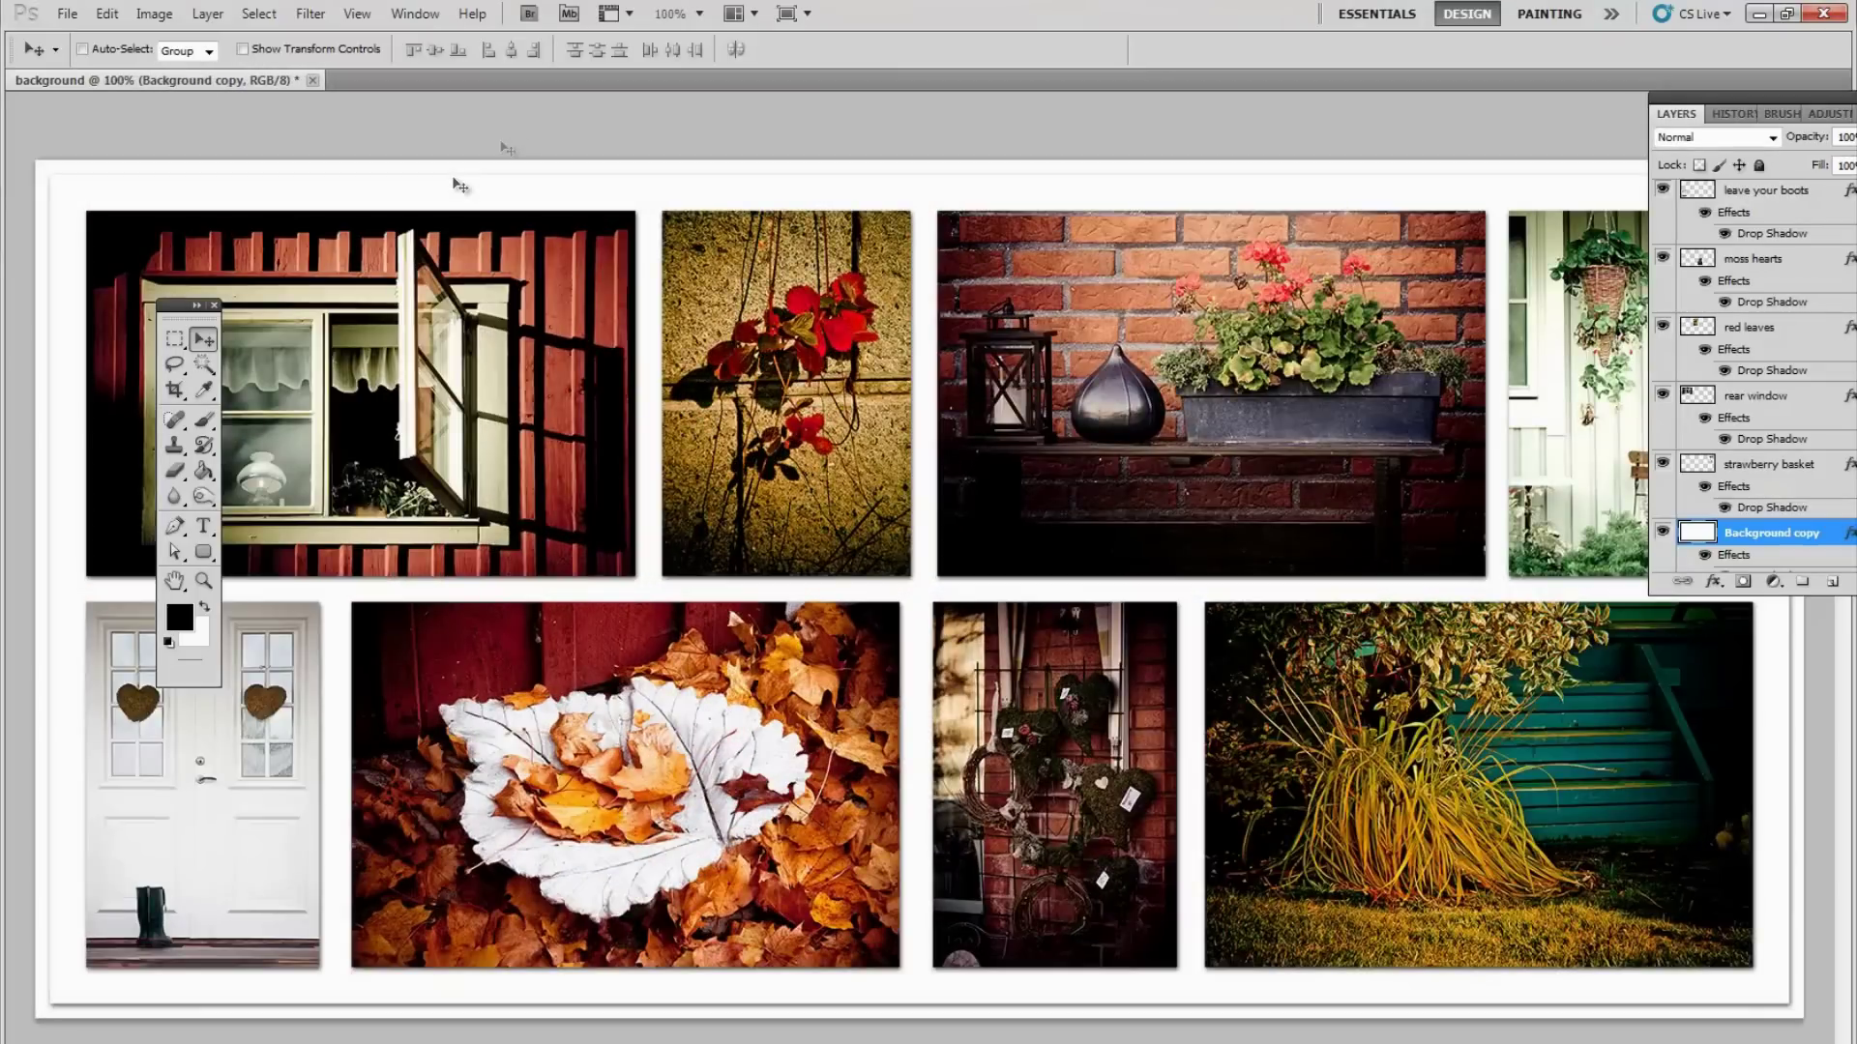
left_click(67, 20)
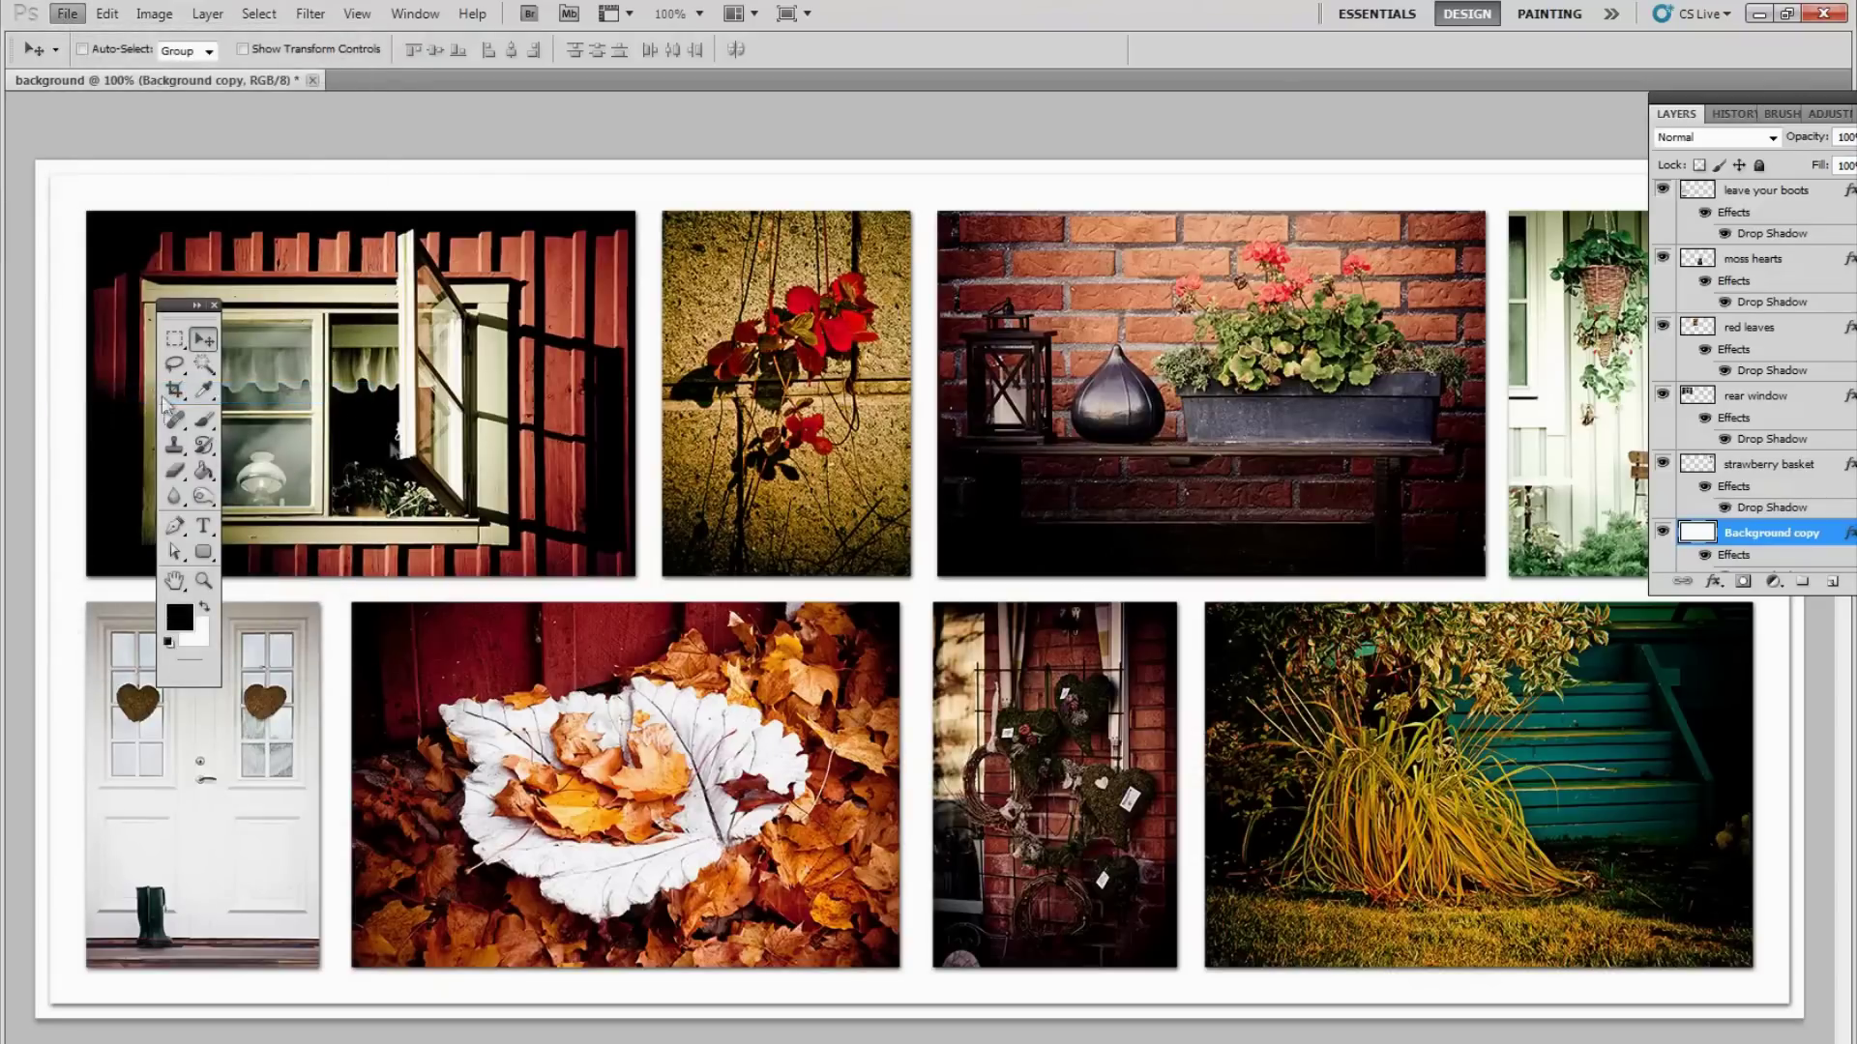